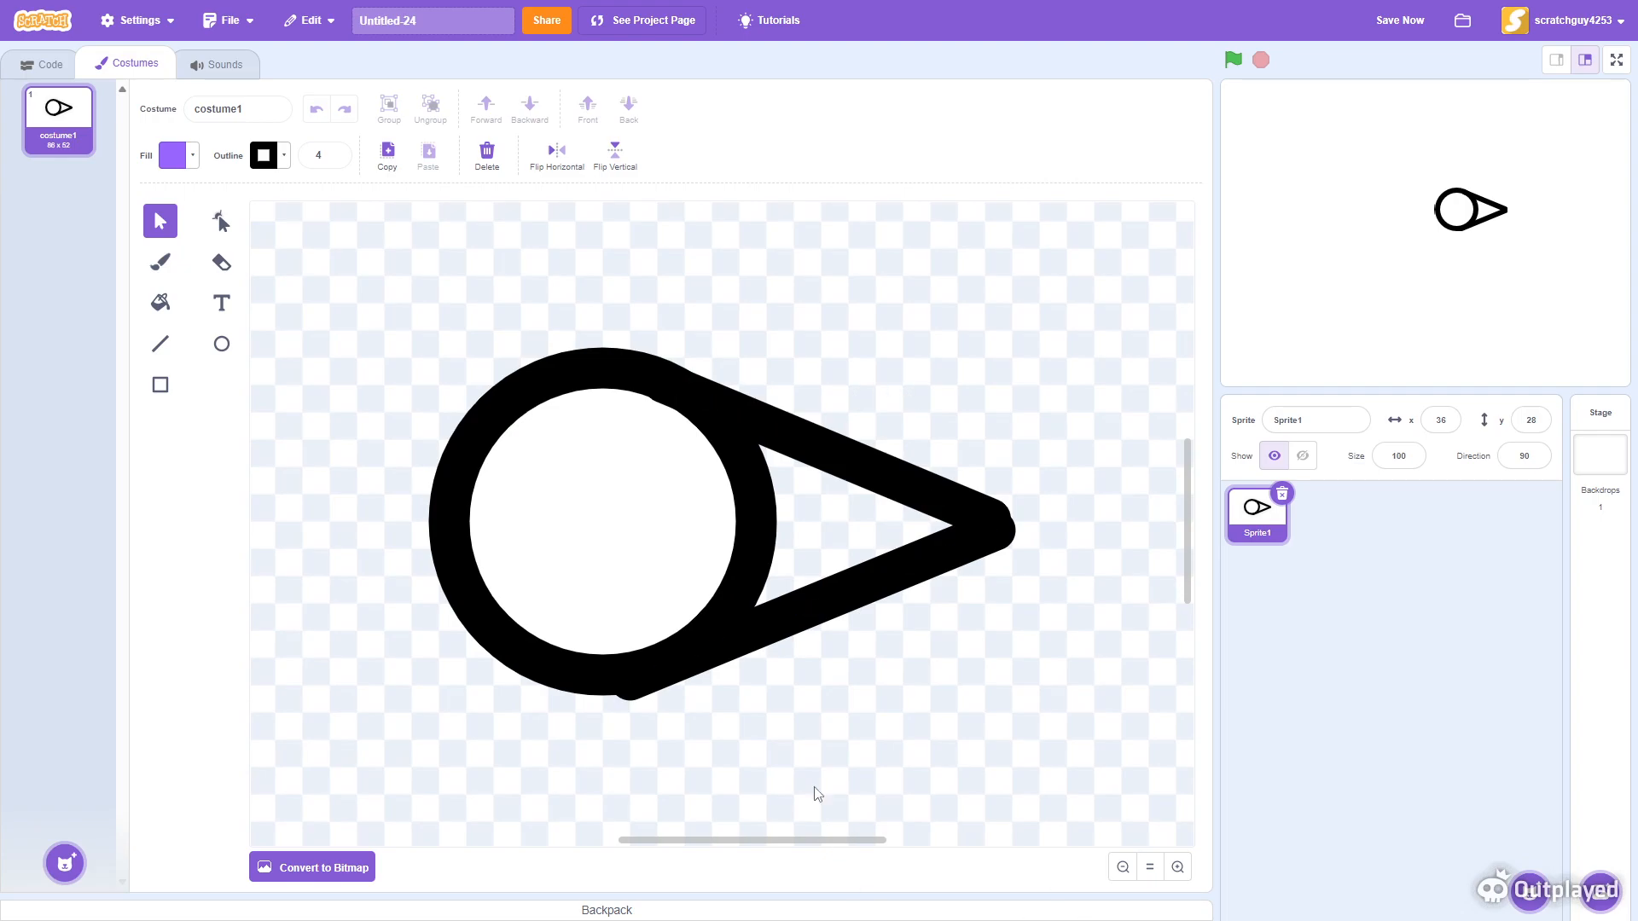
- Zoom the costume editor out to view the whole costume drawing
left_click(778, 648)
left_click_drag(787, 612, 787, 608)
left_click(1150, 868)
left_click(1123, 868)
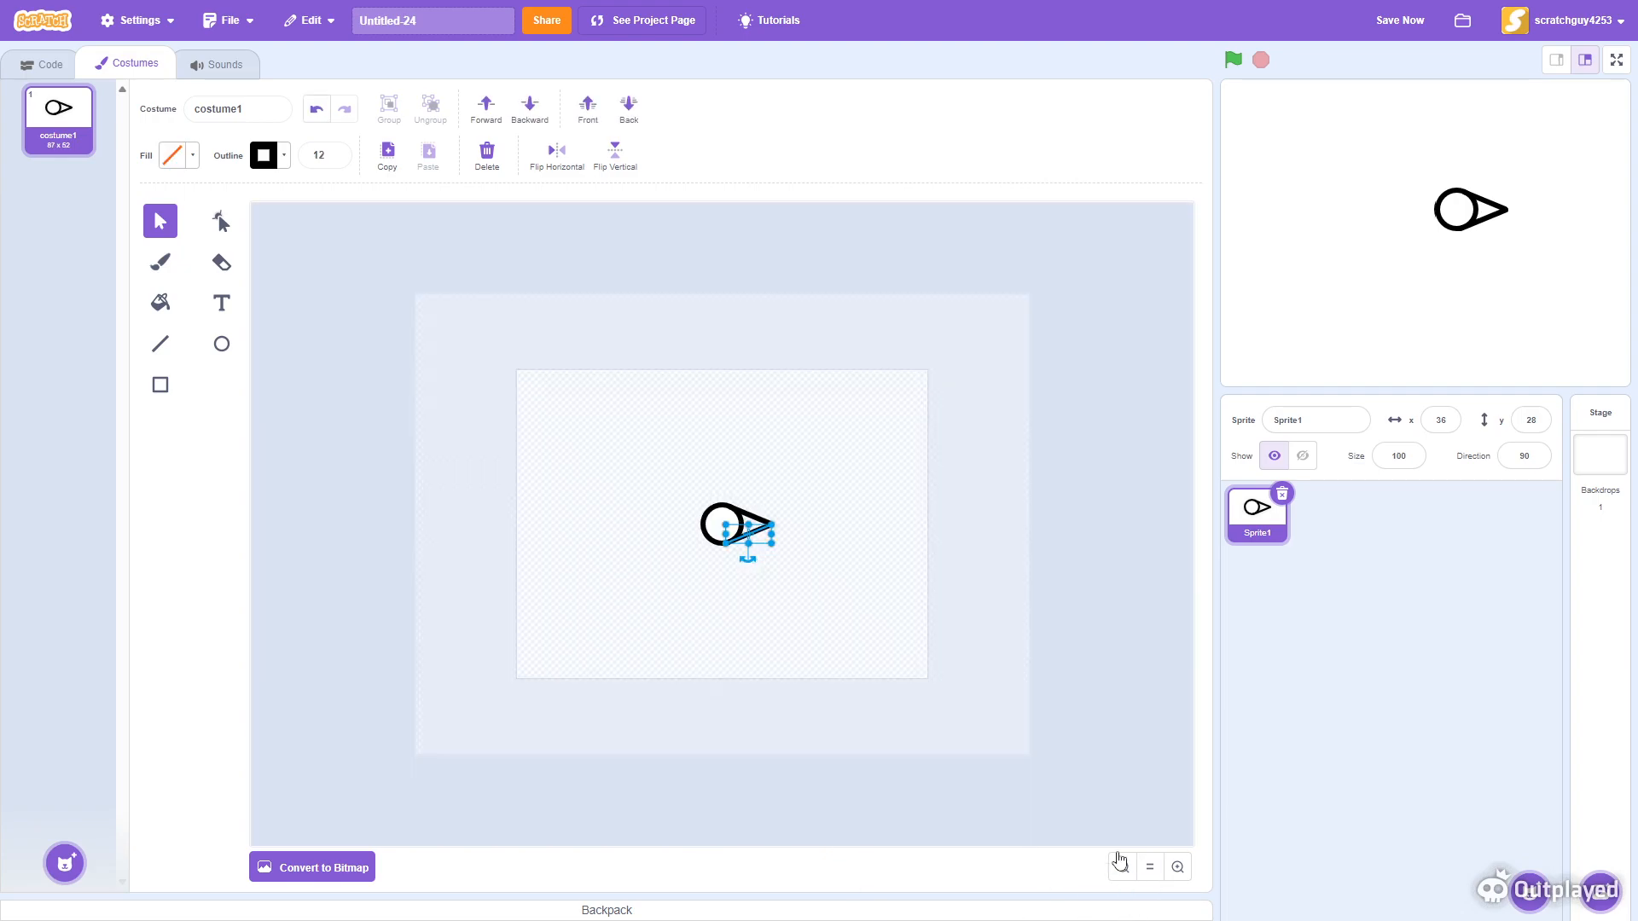
left_click(1178, 868)
left_click(1026, 671)
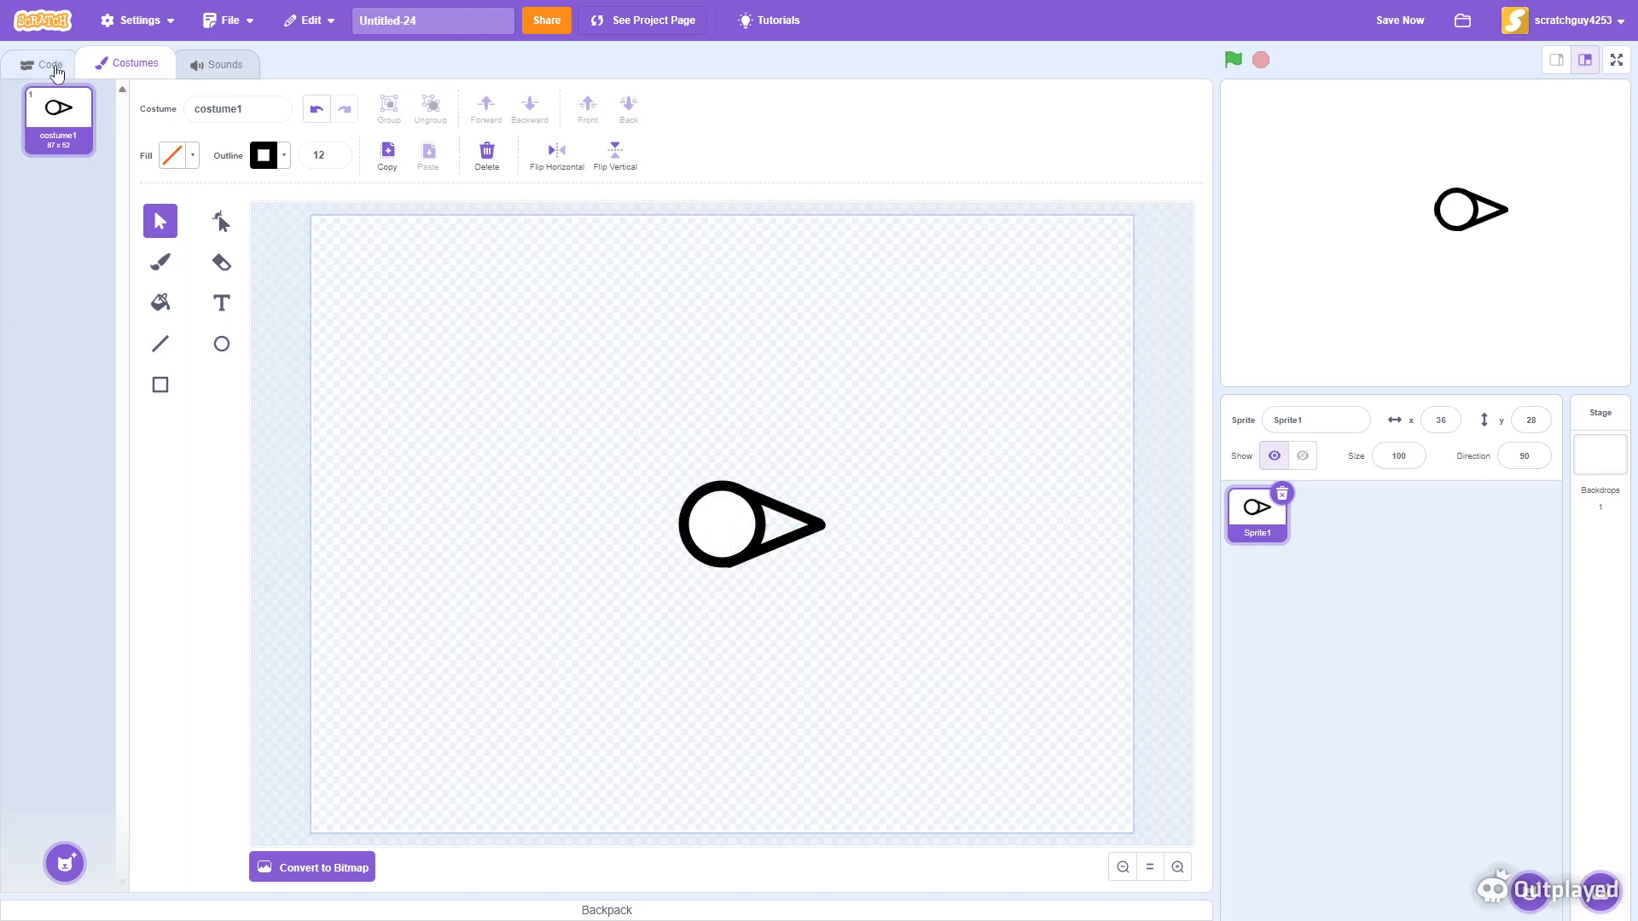
- Add a 'when green flag clicked' hat block to the sprite's code area
left_click(53, 68)
left_click(27, 226)
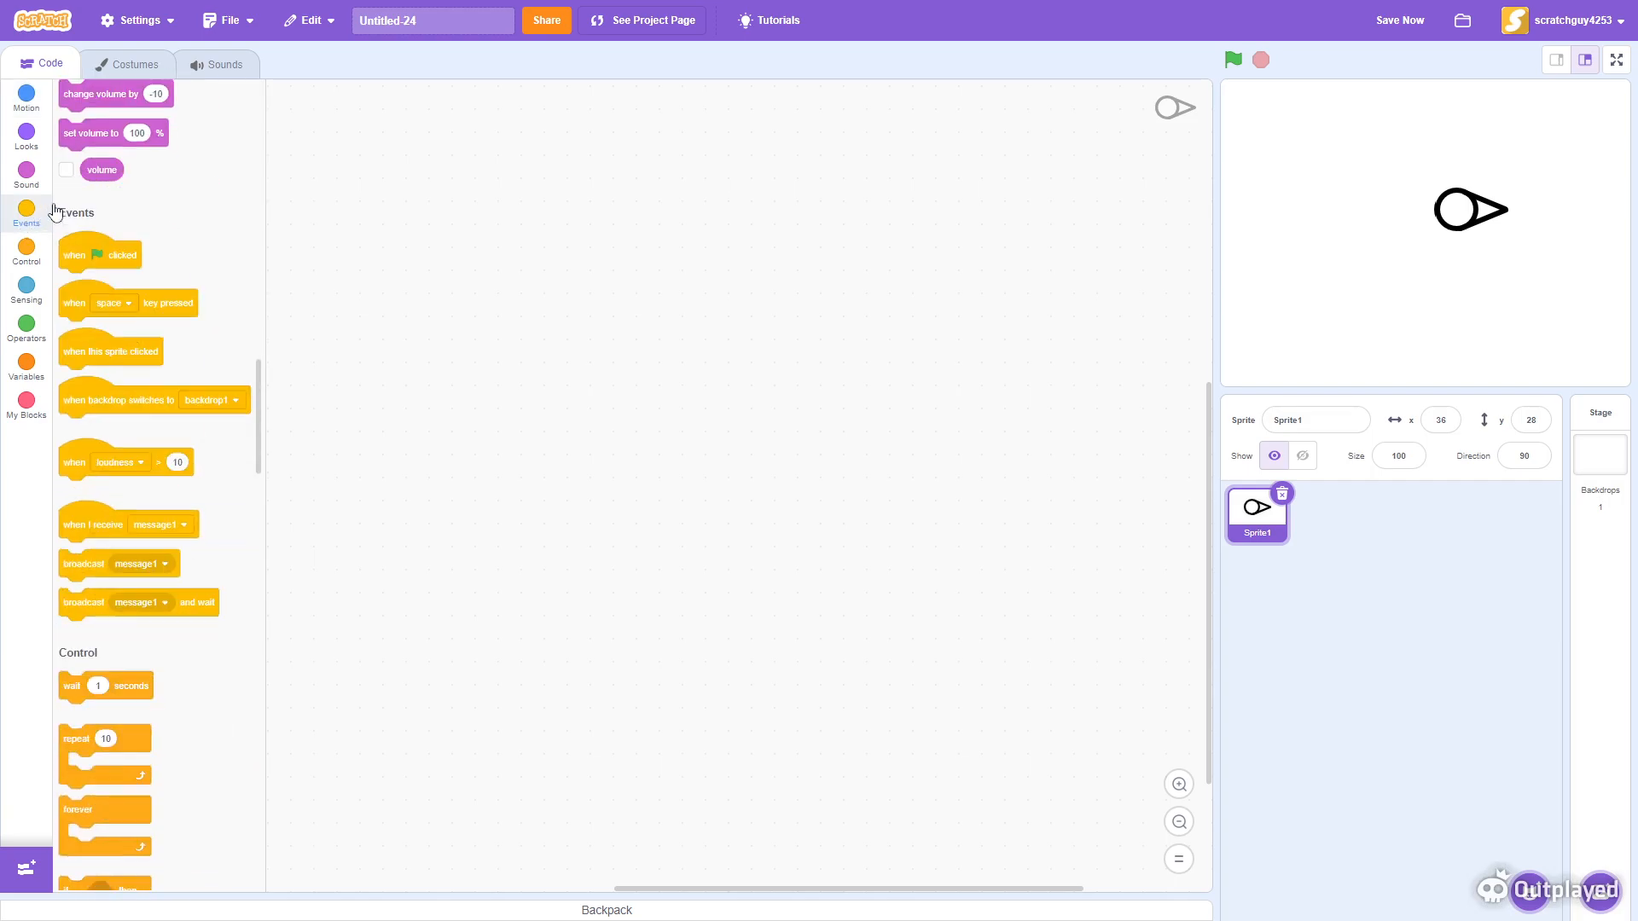
left_click_drag(87, 149, 734, 521)
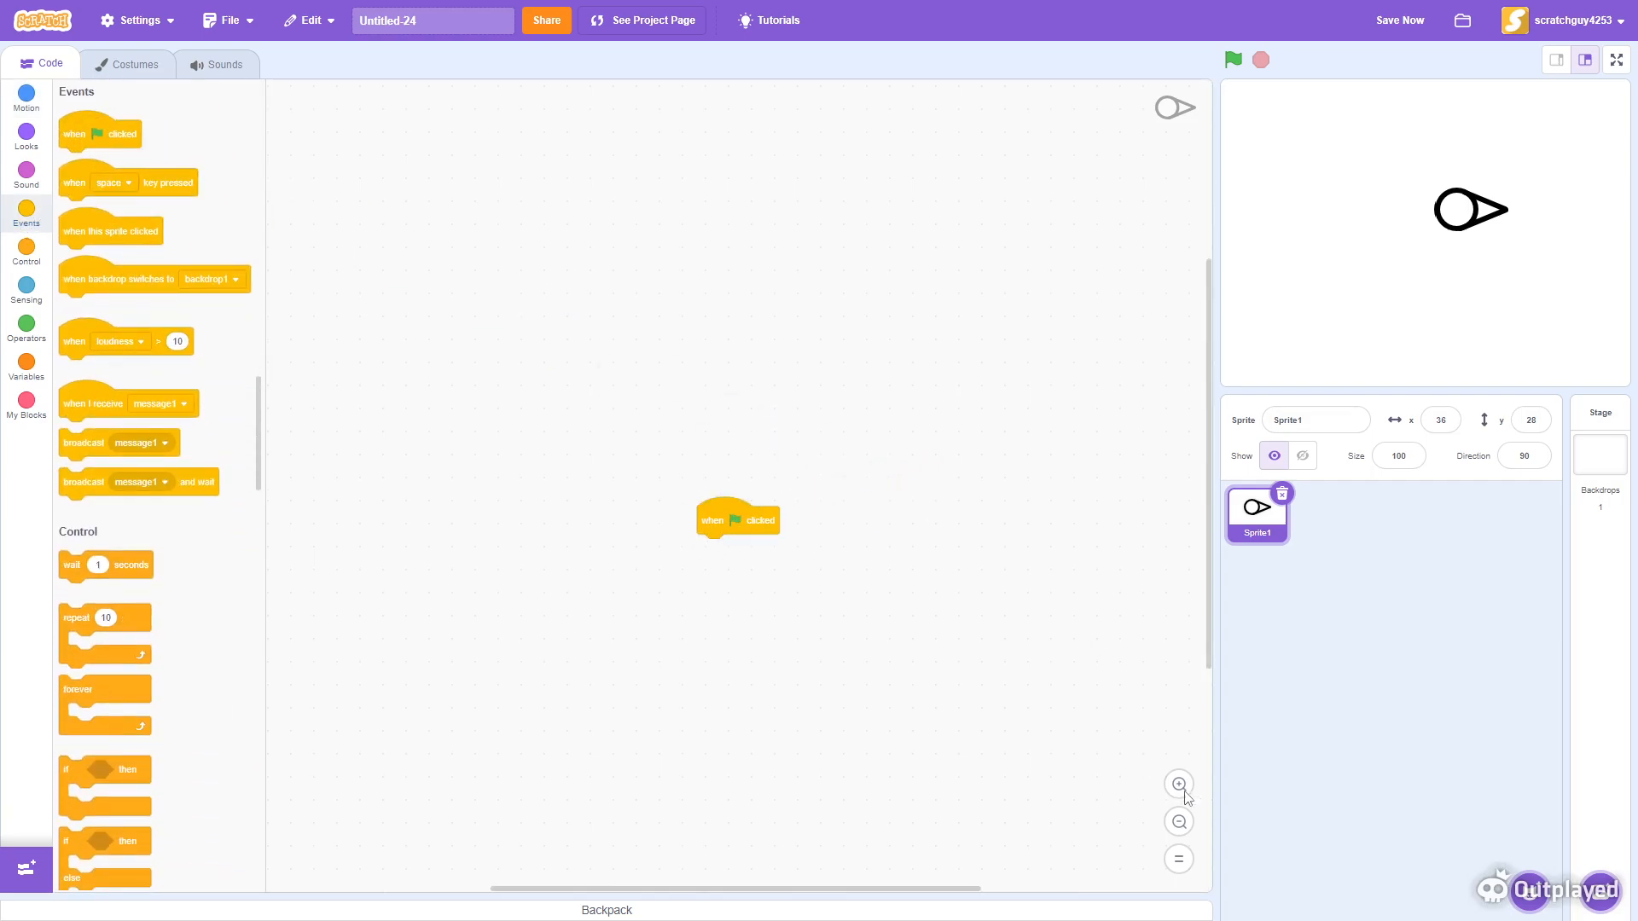
- Attach a forever loop beneath the green flag hat block
left_click(1180, 785)
left_click_drag(1069, 465, 817, 367)
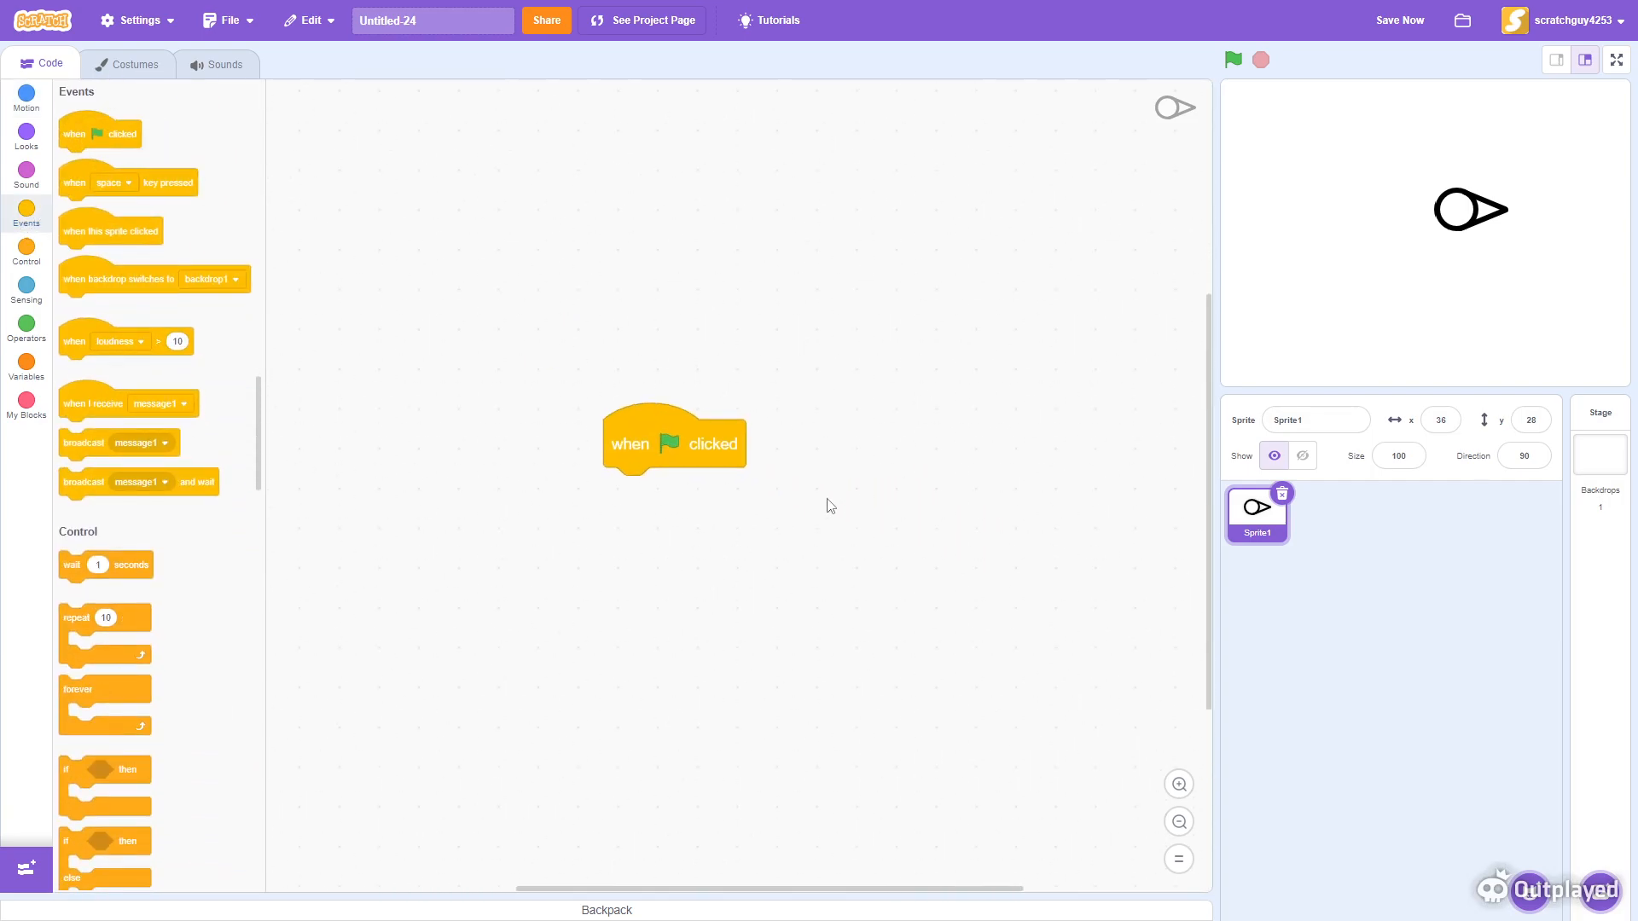
left_click_drag(103, 682, 683, 491)
- Place a 'point towards mouse-pointer' block inside the forever loop and run the project
left_click(24, 132)
scroll(143, 413, "up", 5)
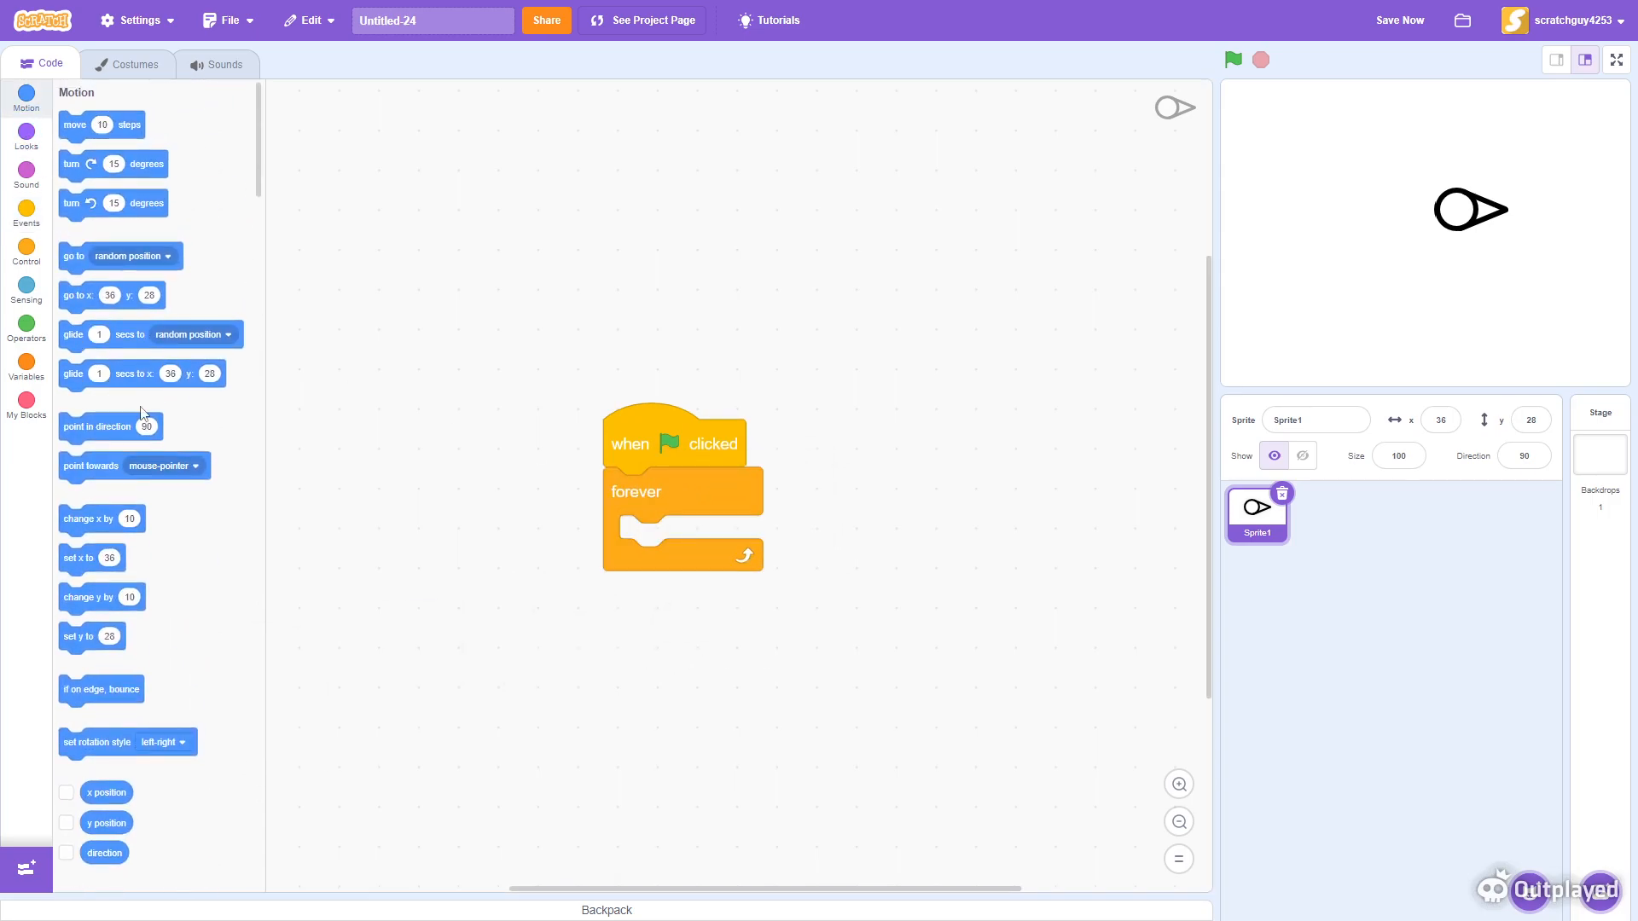
left_click_drag(97, 467, 661, 536)
left_click(1233, 60)
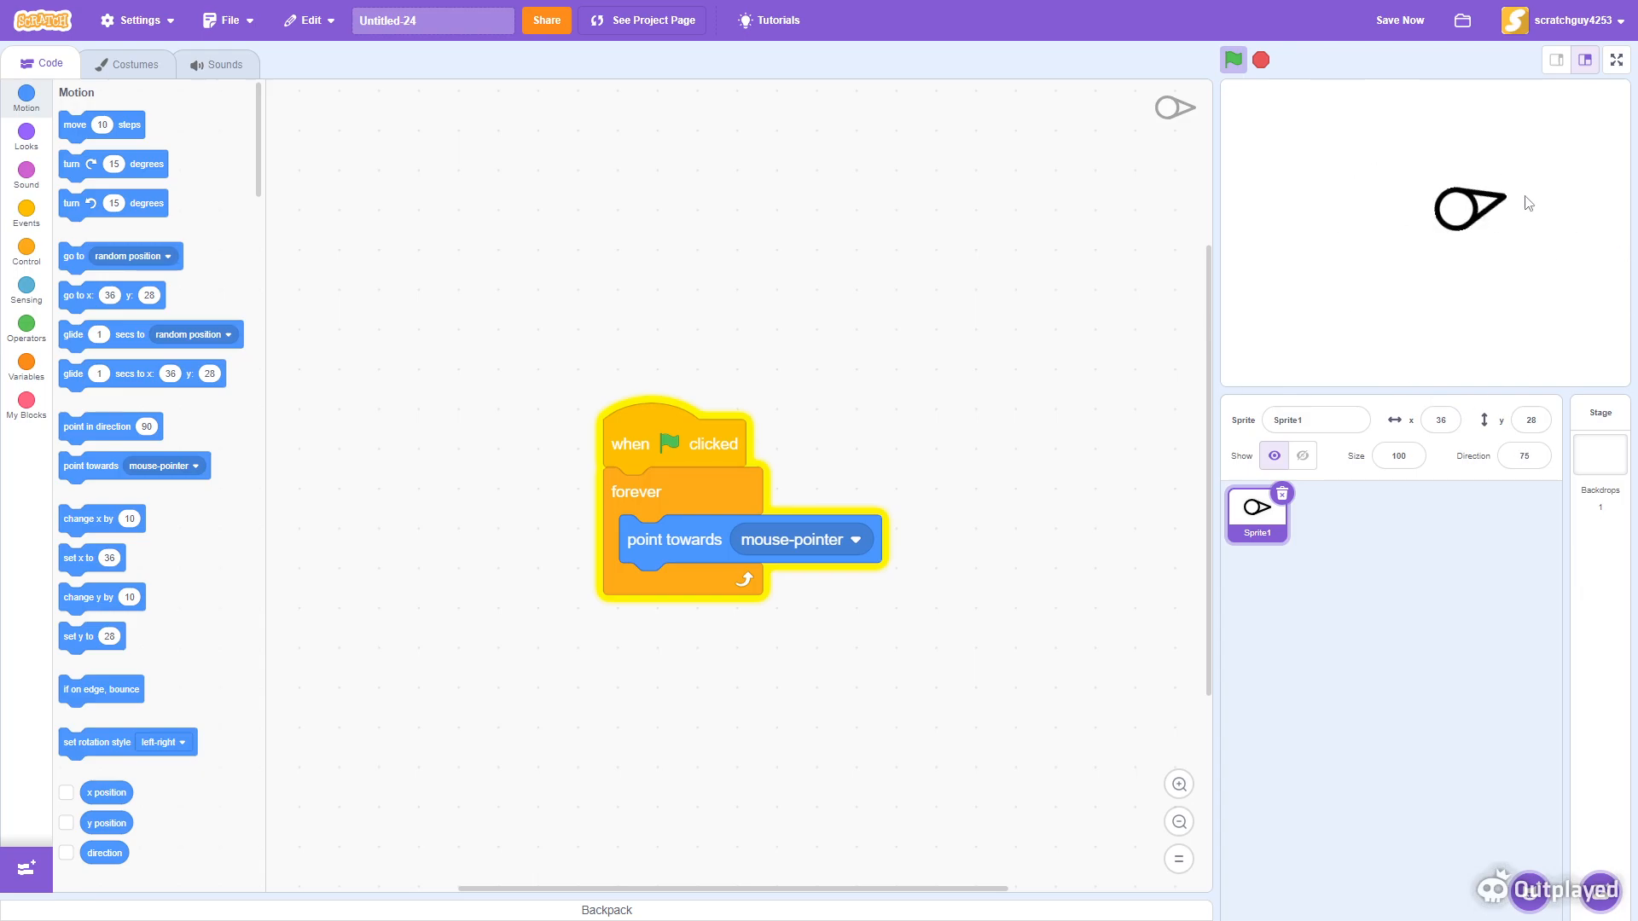
left_click(118, 81)
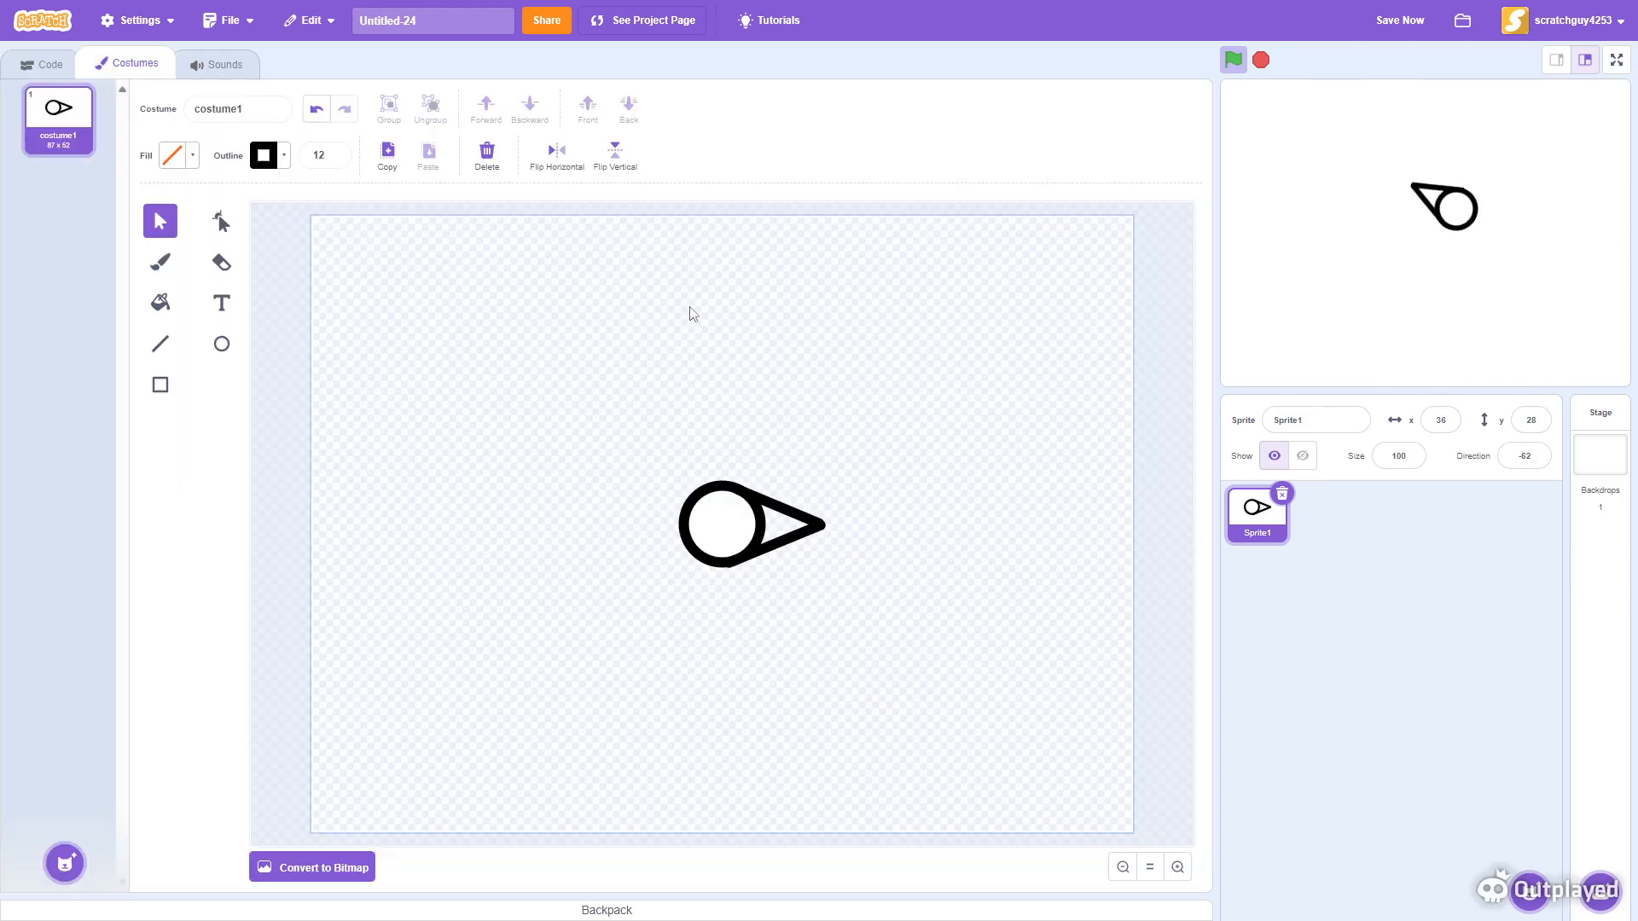
left_click_drag(581, 380, 920, 620)
left_click_drag(743, 535, 714, 536)
left_click(737, 495)
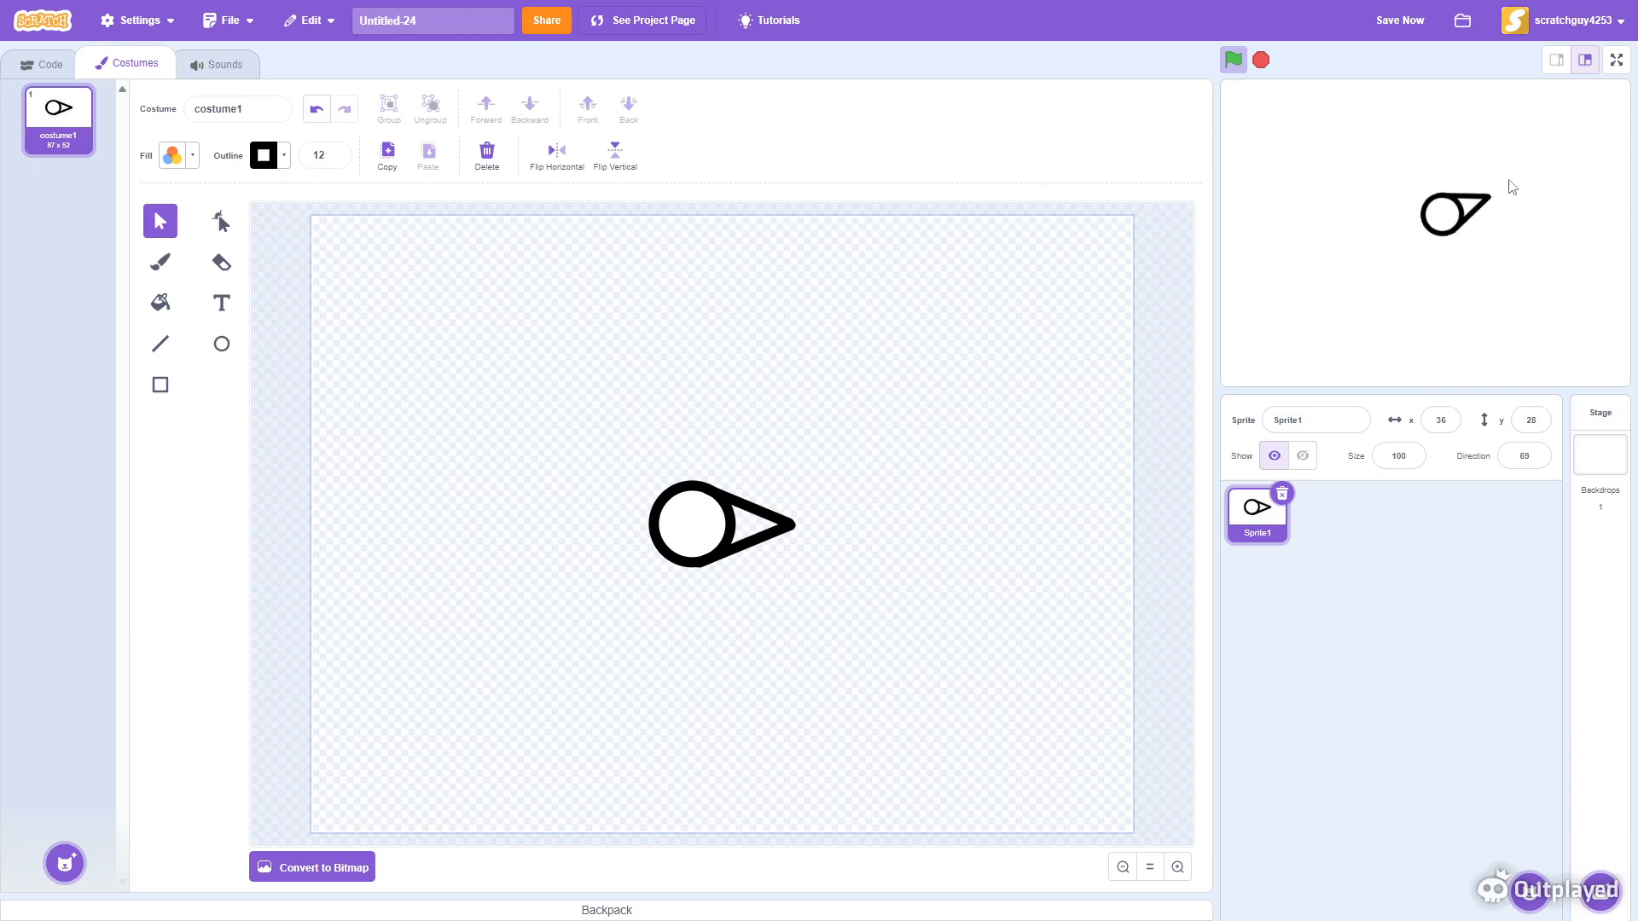
left_click(315, 114)
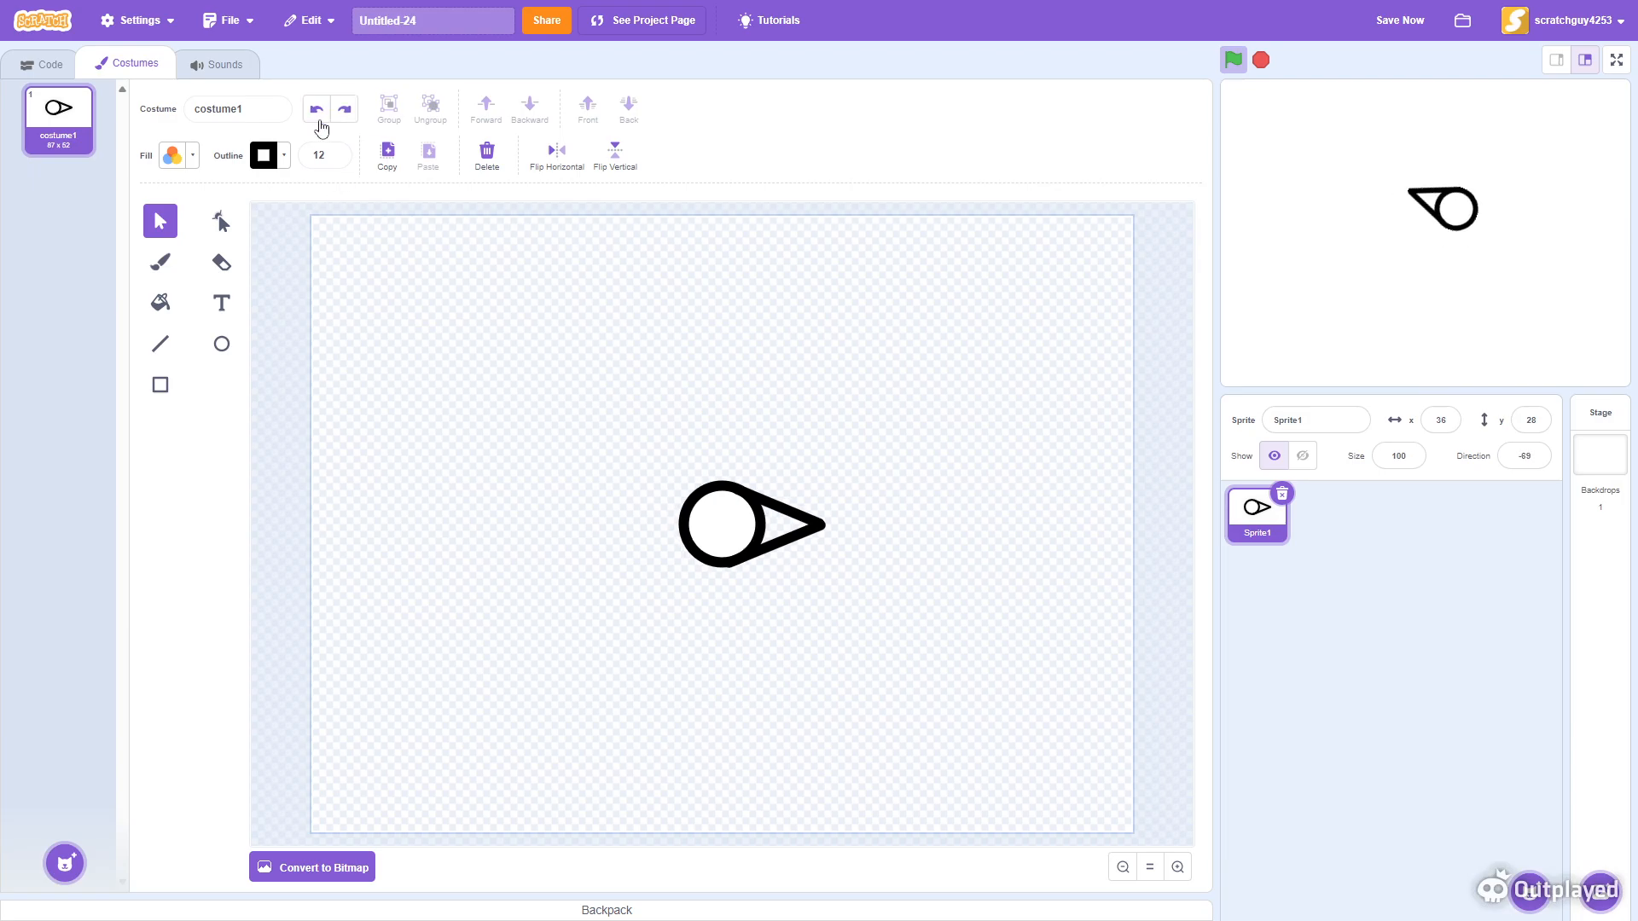
- Select the costume's circle to check its position, then return to the code area
left_click(715, 563)
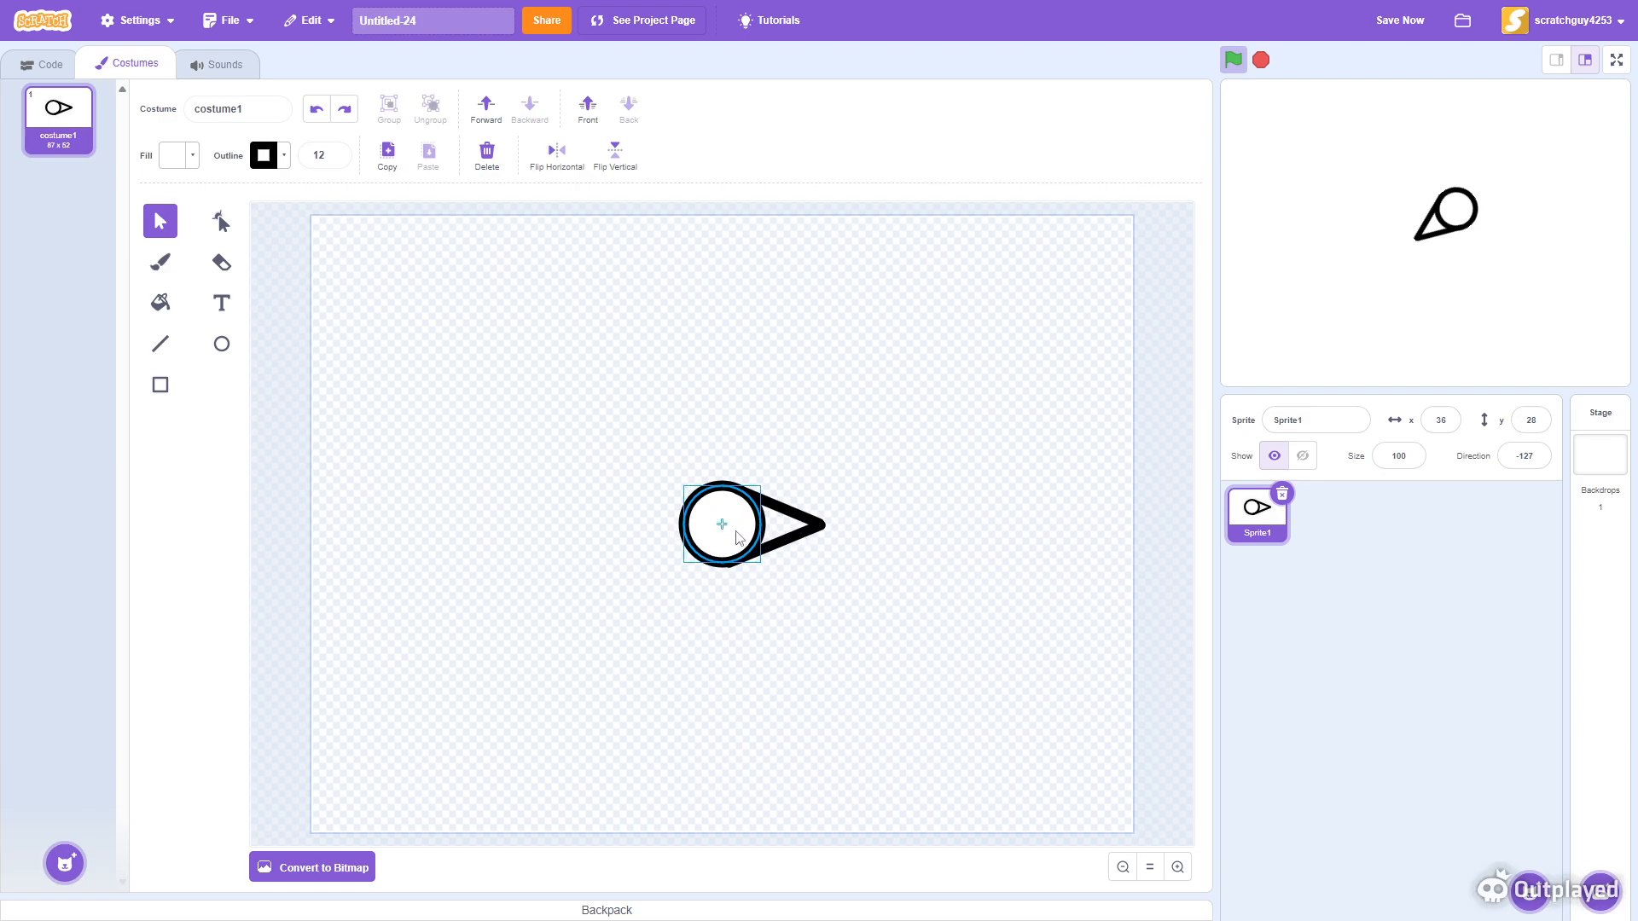
left_click(34, 75)
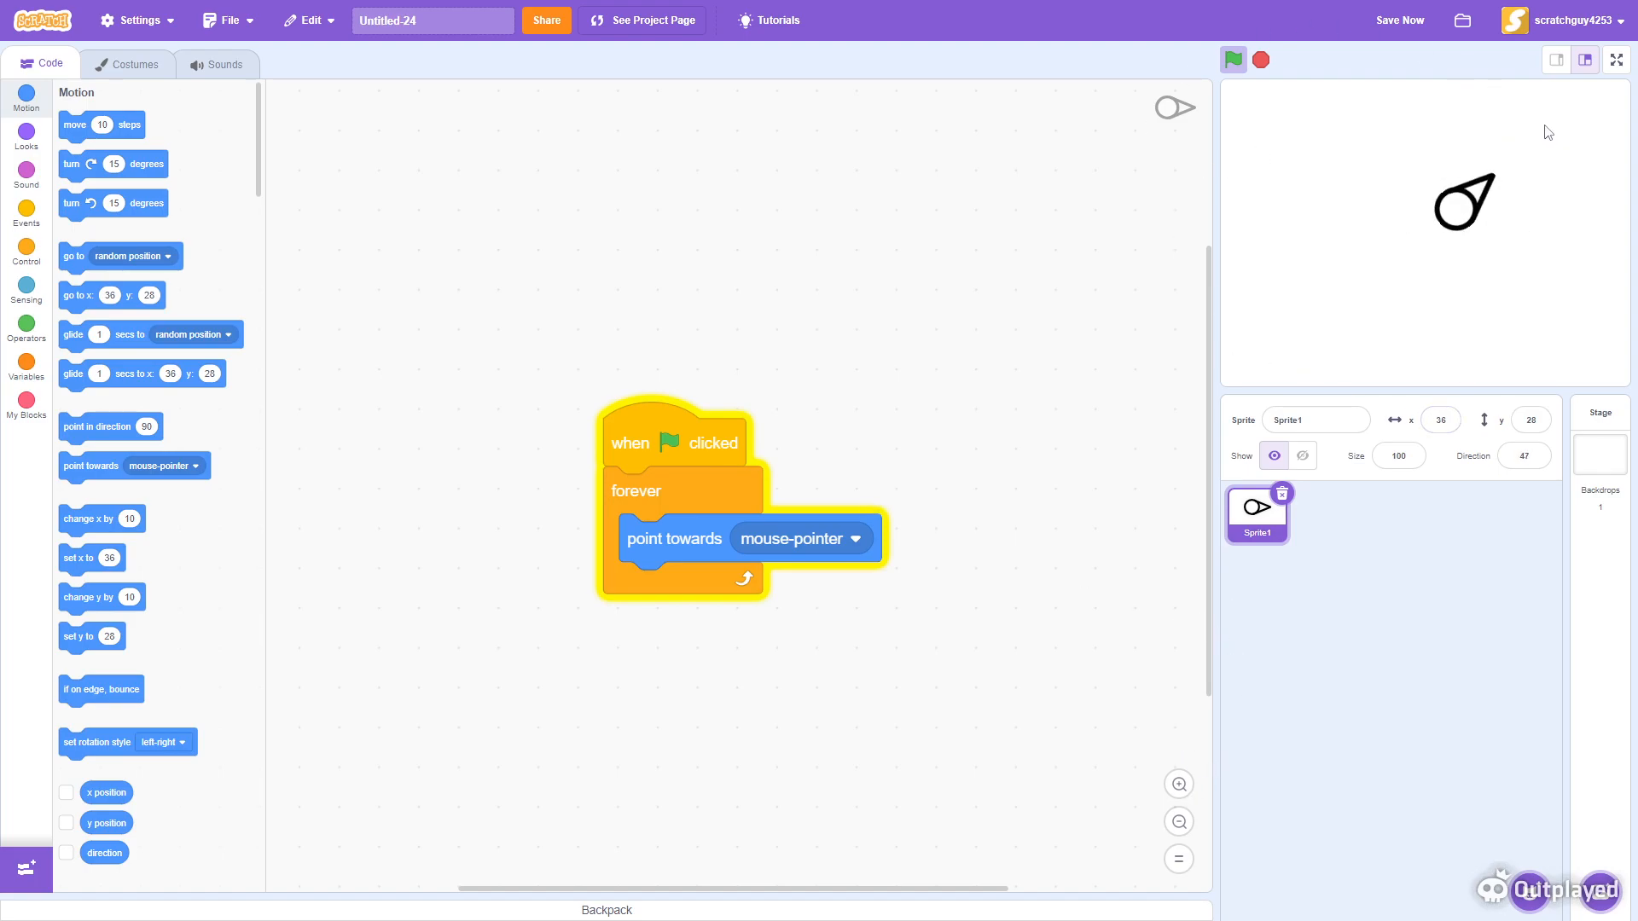
scroll(850, 529, "down", 3)
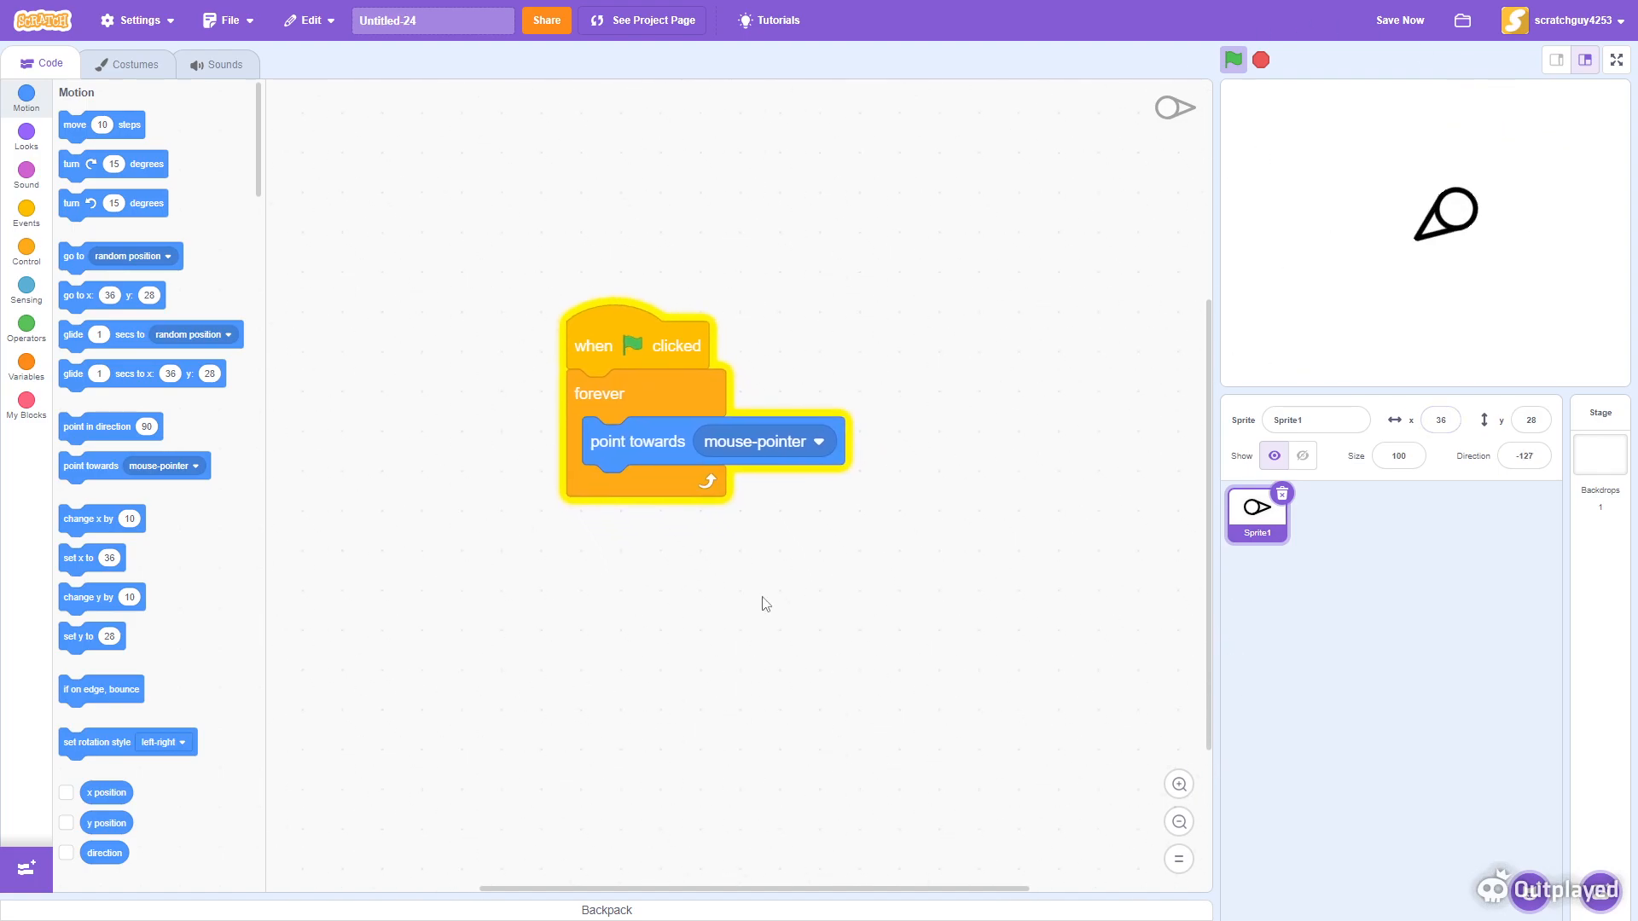
- Drag the saved move x / move y key-input script from the backpack into the code area
left_click(695, 918)
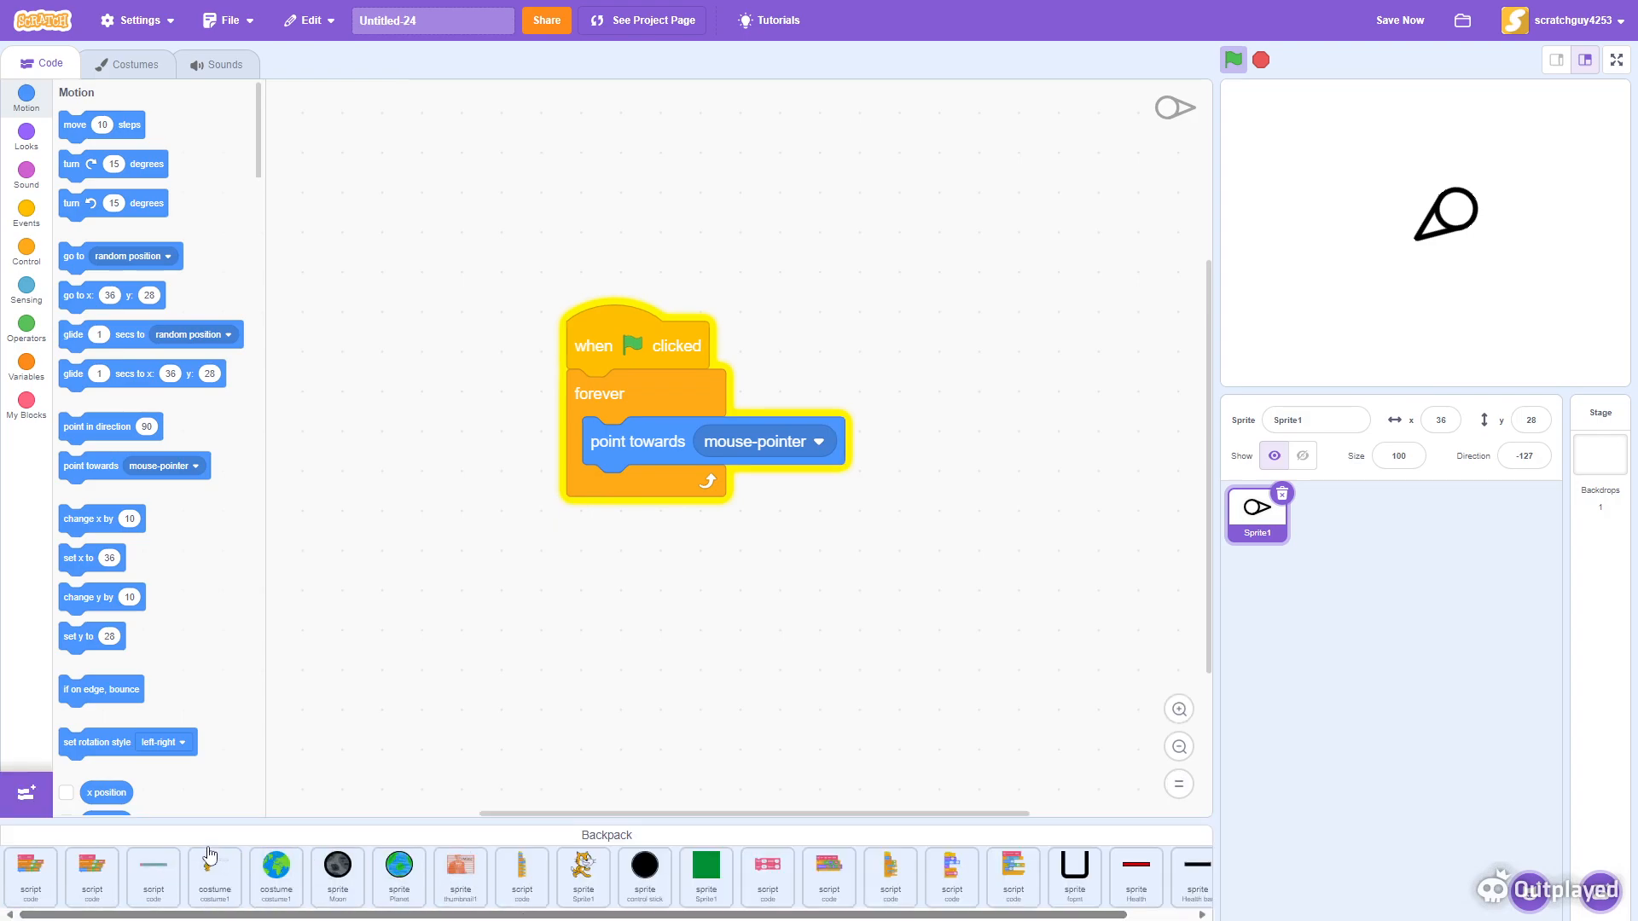
left_click_drag(153, 869, 488, 626)
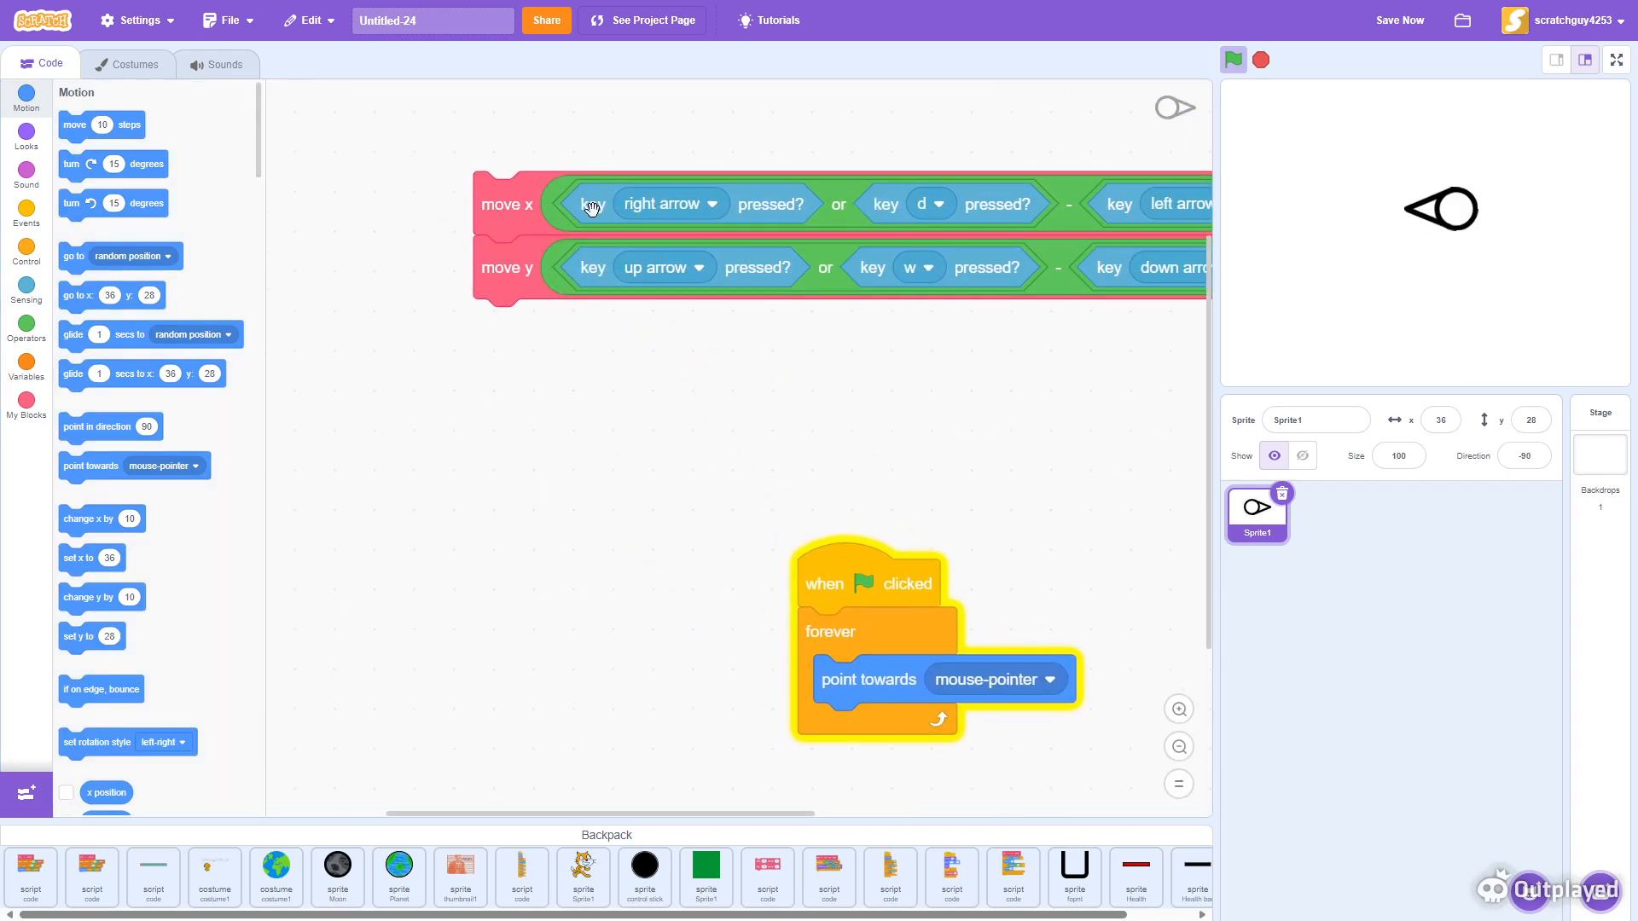
- Drag the move x and move y custom block definitions from the backpack into the code area
scroll(555, 461, "up", 2)
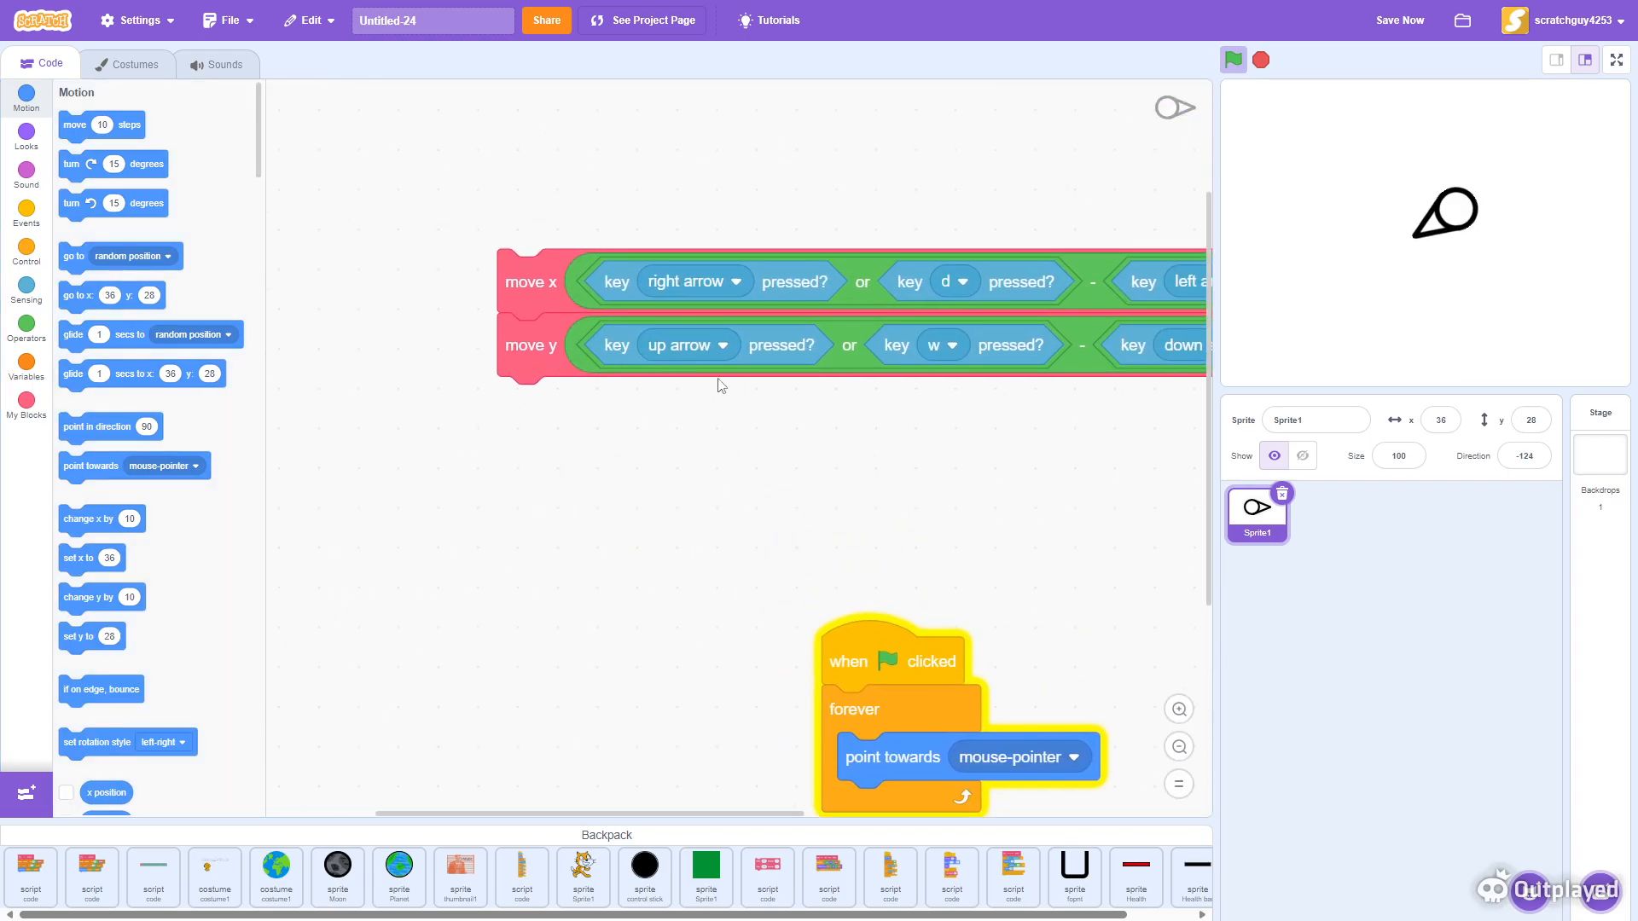
left_click(18, 422)
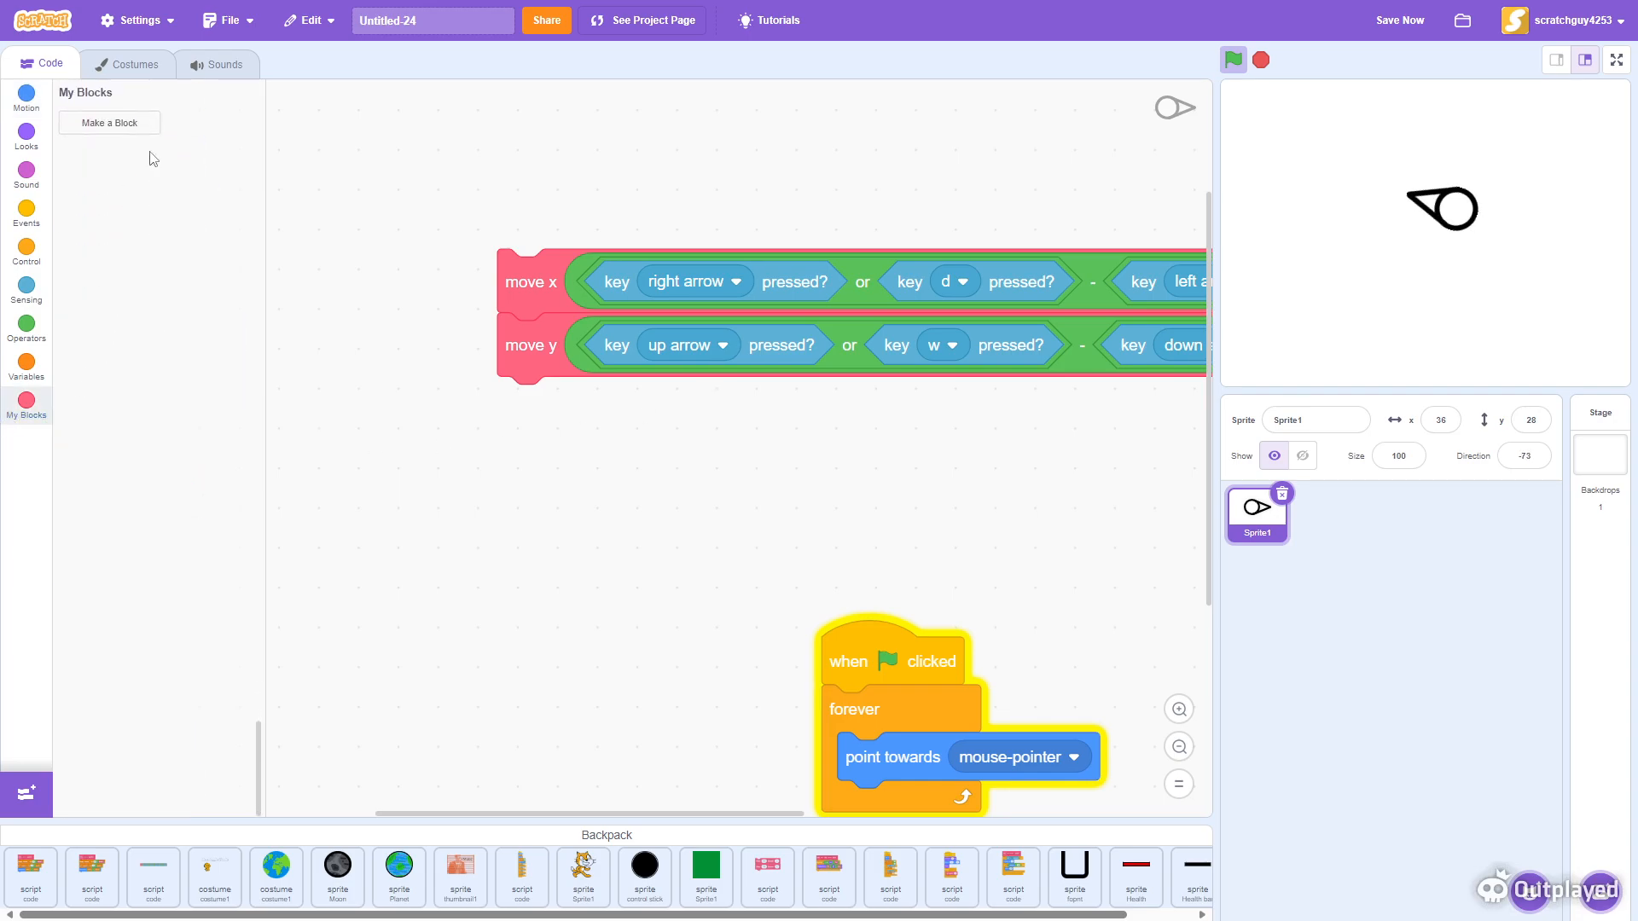
left_click_drag(653, 670, 576, 412)
scroll(683, 688, "up", 6)
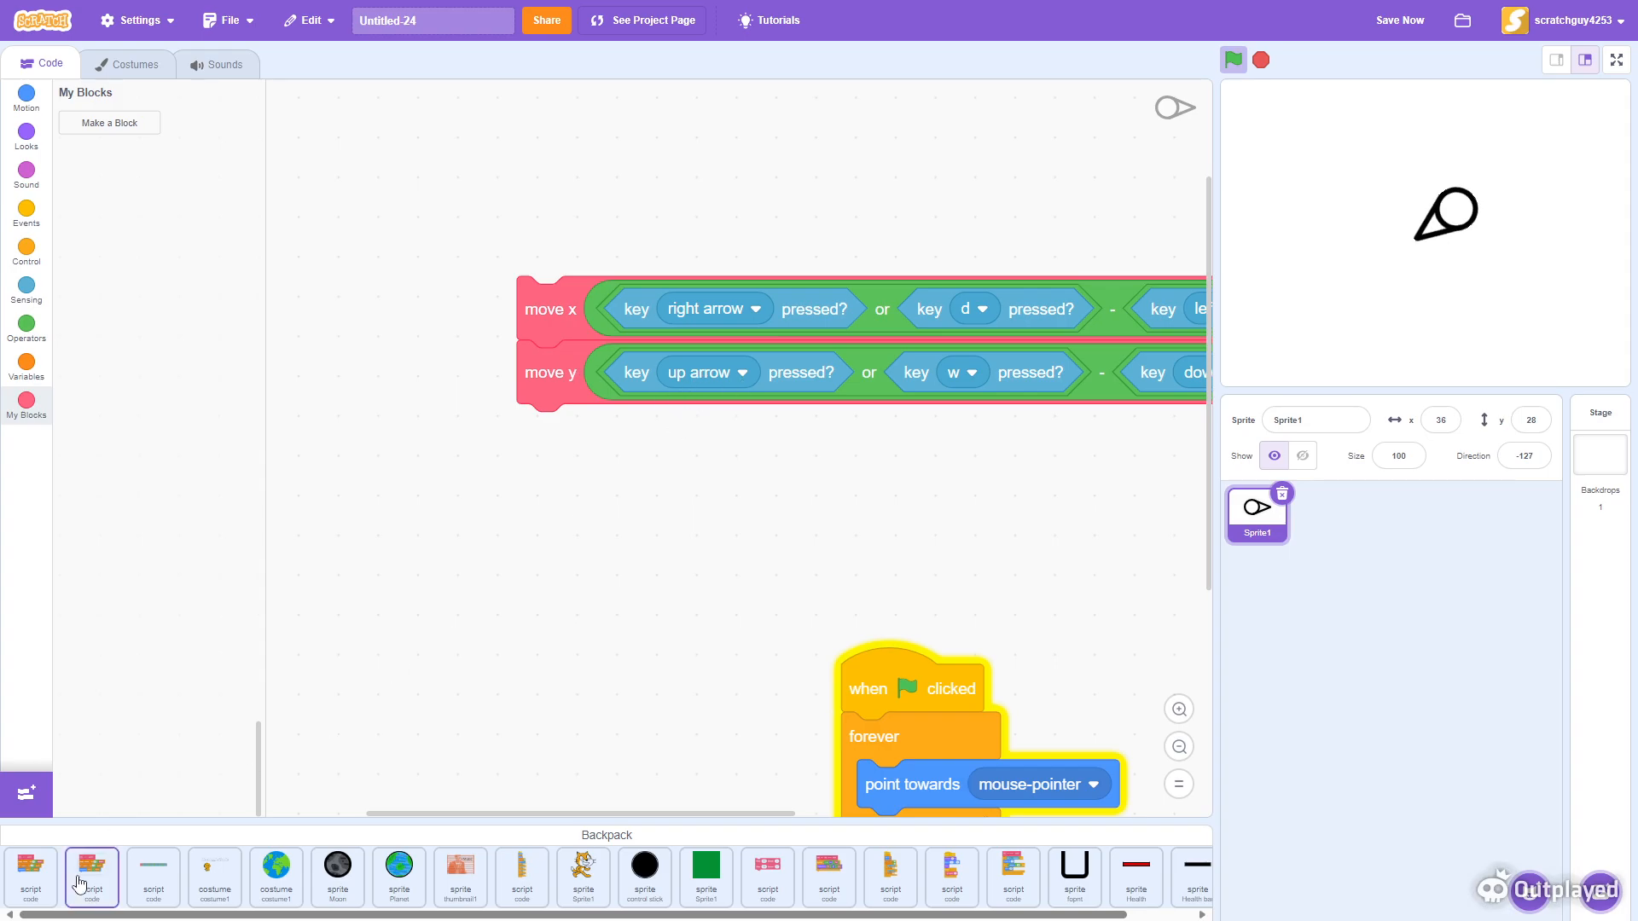
left_click_drag(85, 891, 533, 273)
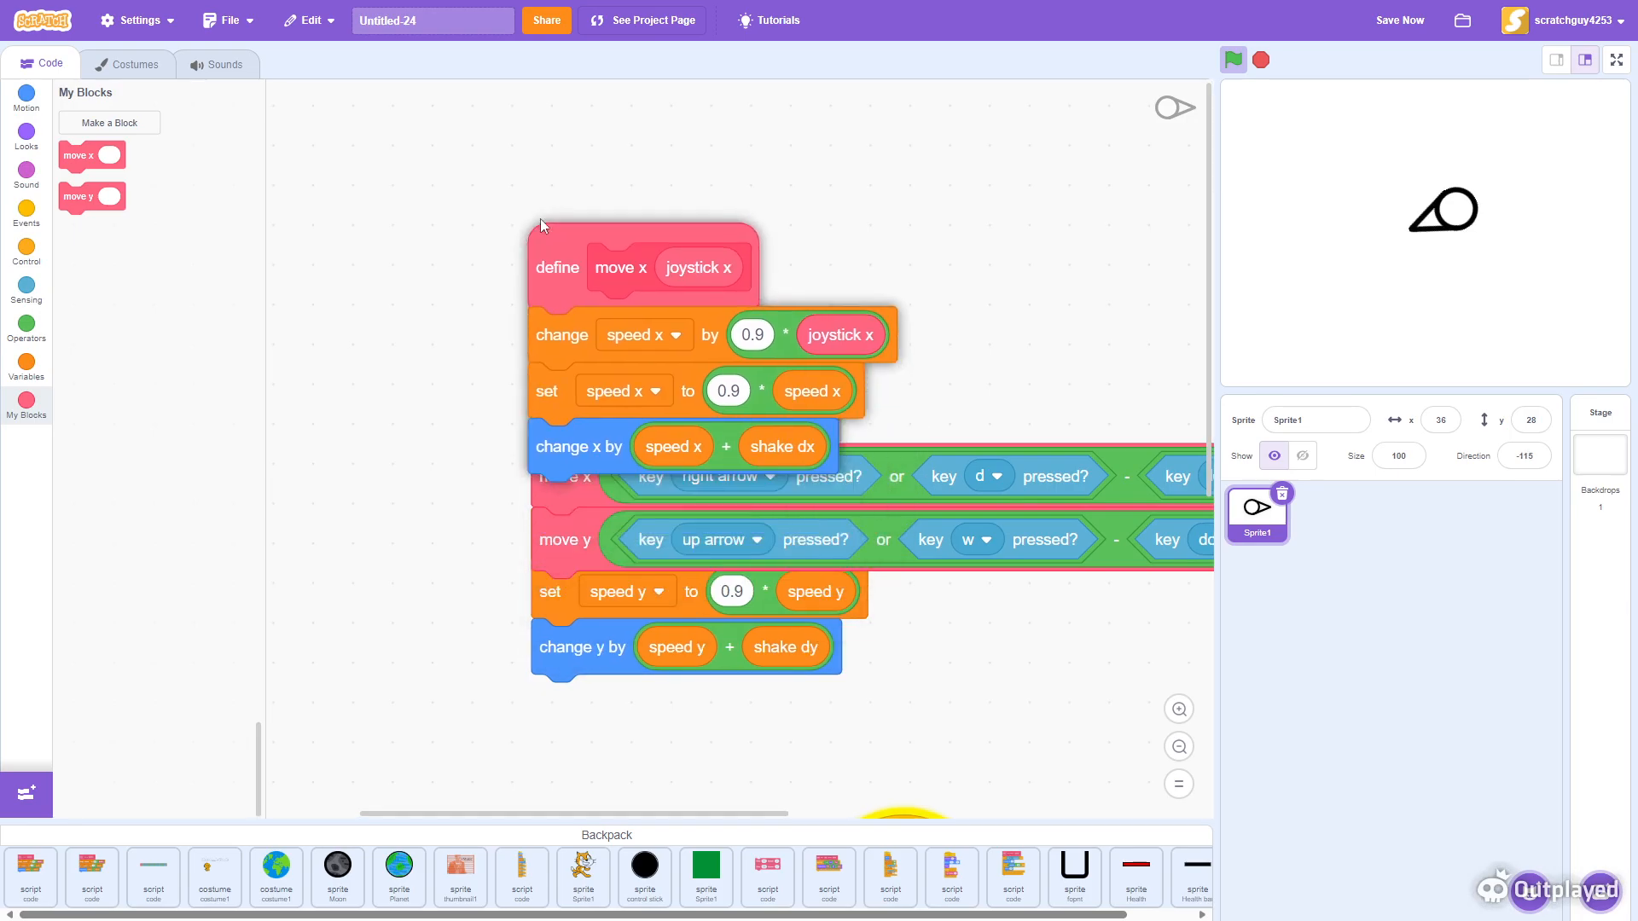
- Insert the move x and move y blocks into the forever loop below 'point towards mouse-pointer'
left_click_drag(550, 550, 704, 662)
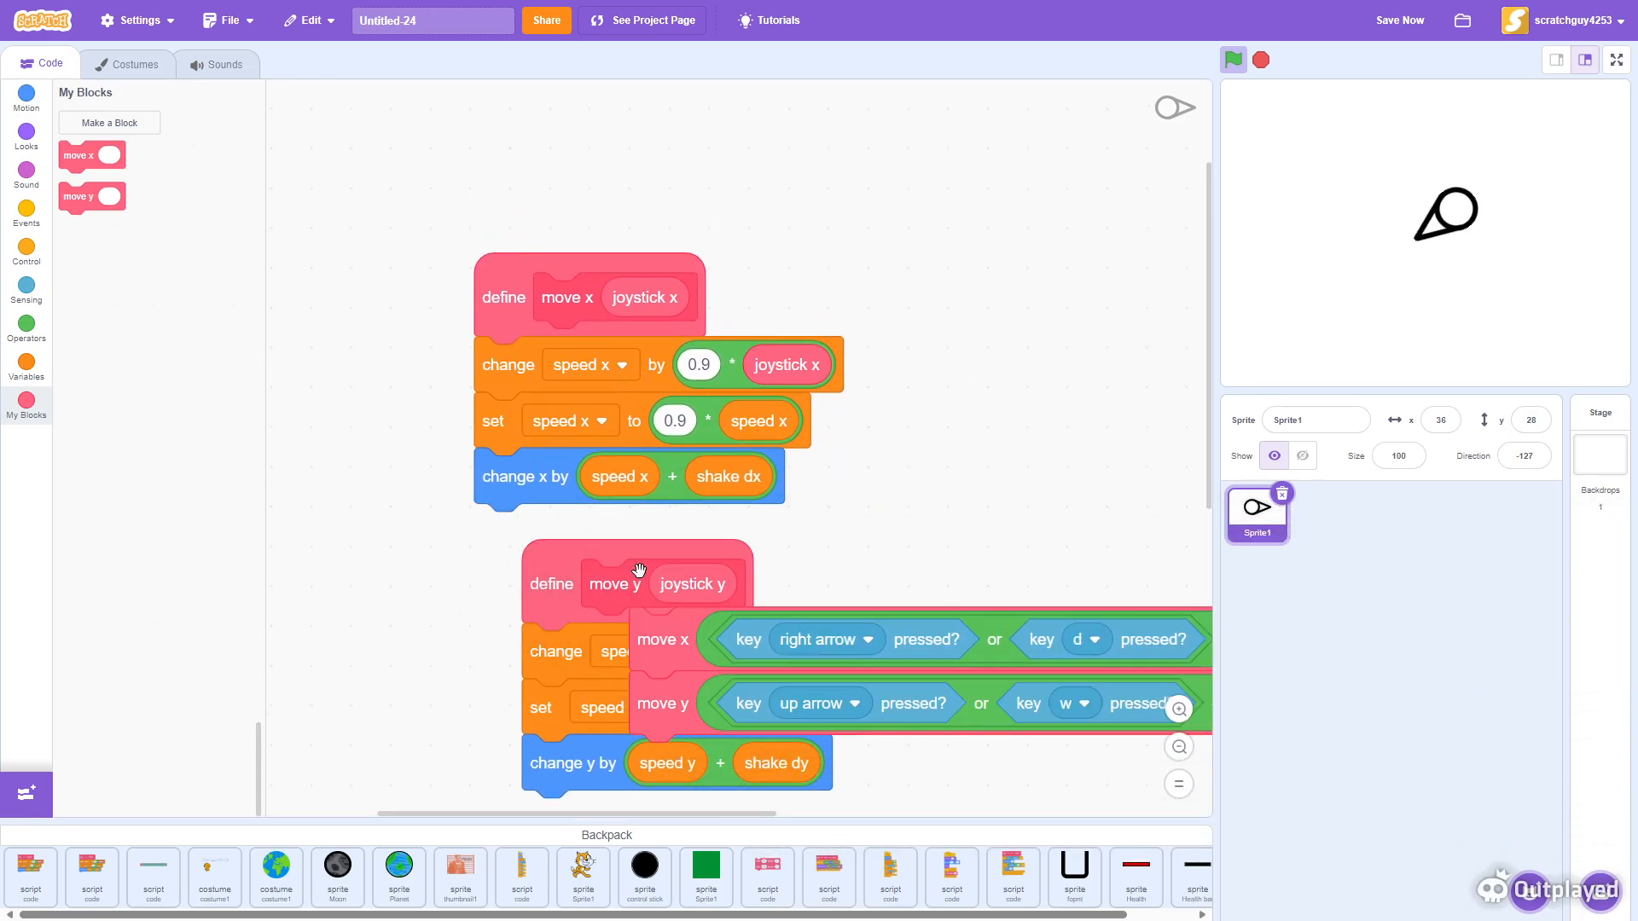
scroll(676, 435, "down", 4)
scroll(677, 435, "down", 5)
left_click_drag(629, 249, 536, 666)
left_click_drag(606, 405, 386, 240)
left_click_drag(384, 546, 673, 577)
left_click(1179, 747)
left_click_drag(1015, 693, 724, 696)
left_click_drag(845, 709, 800, 705)
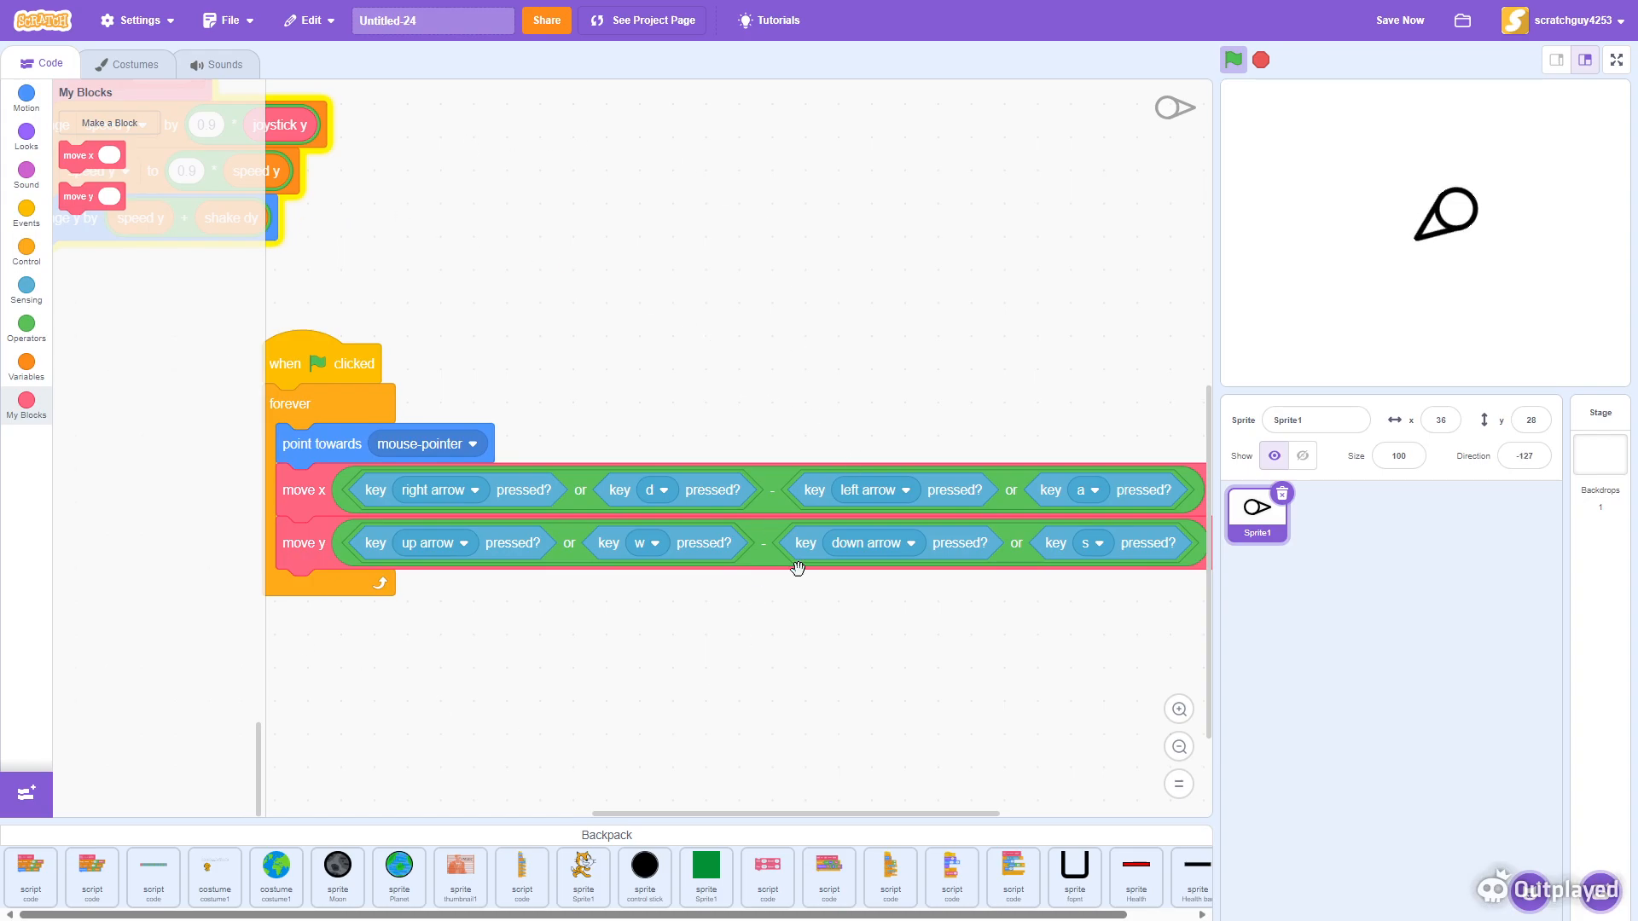
- Pan and zoom across the main script to review its key-press conditions
left_click_drag(548, 683, 607, 673)
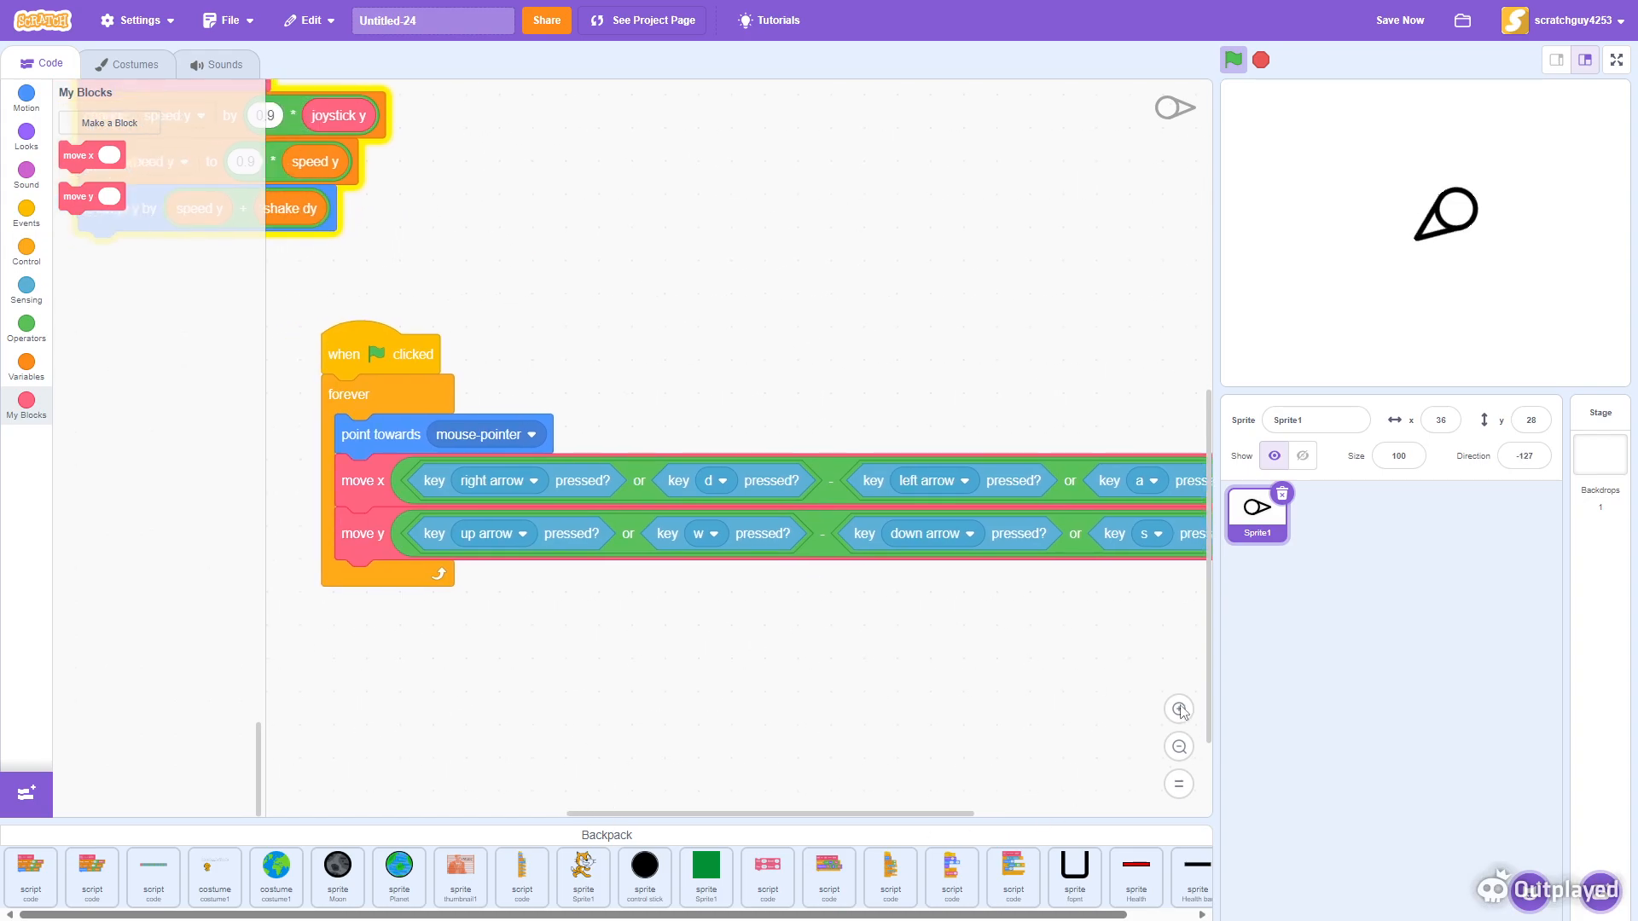
left_click(1181, 709)
left_click_drag(375, 666, 446, 675)
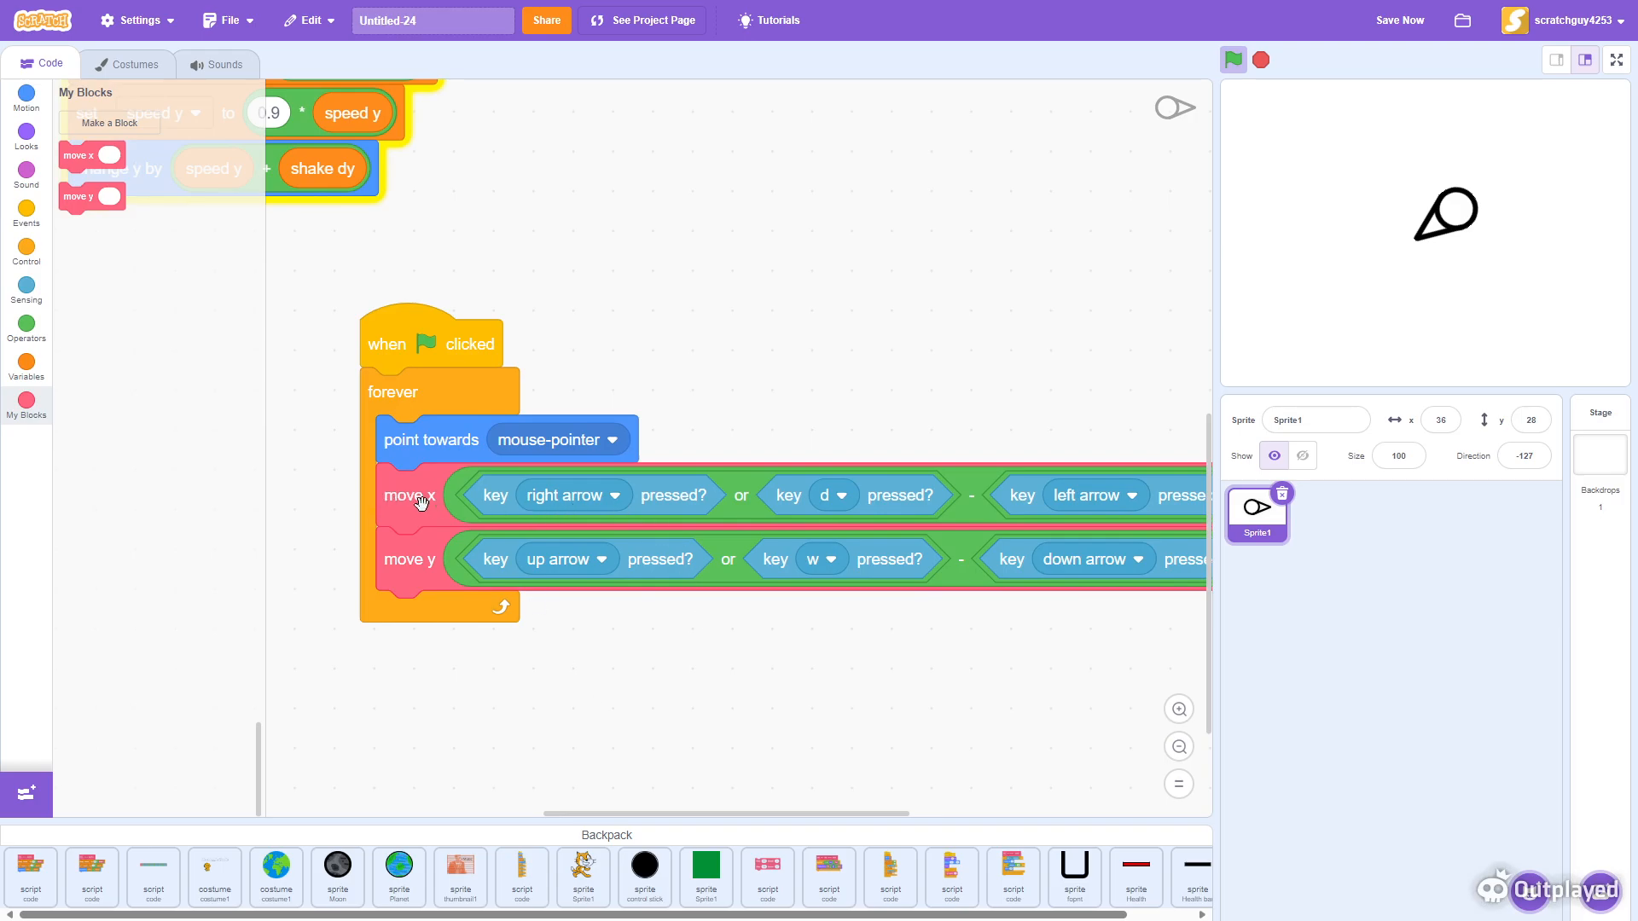
left_click_drag(871, 689, 694, 713)
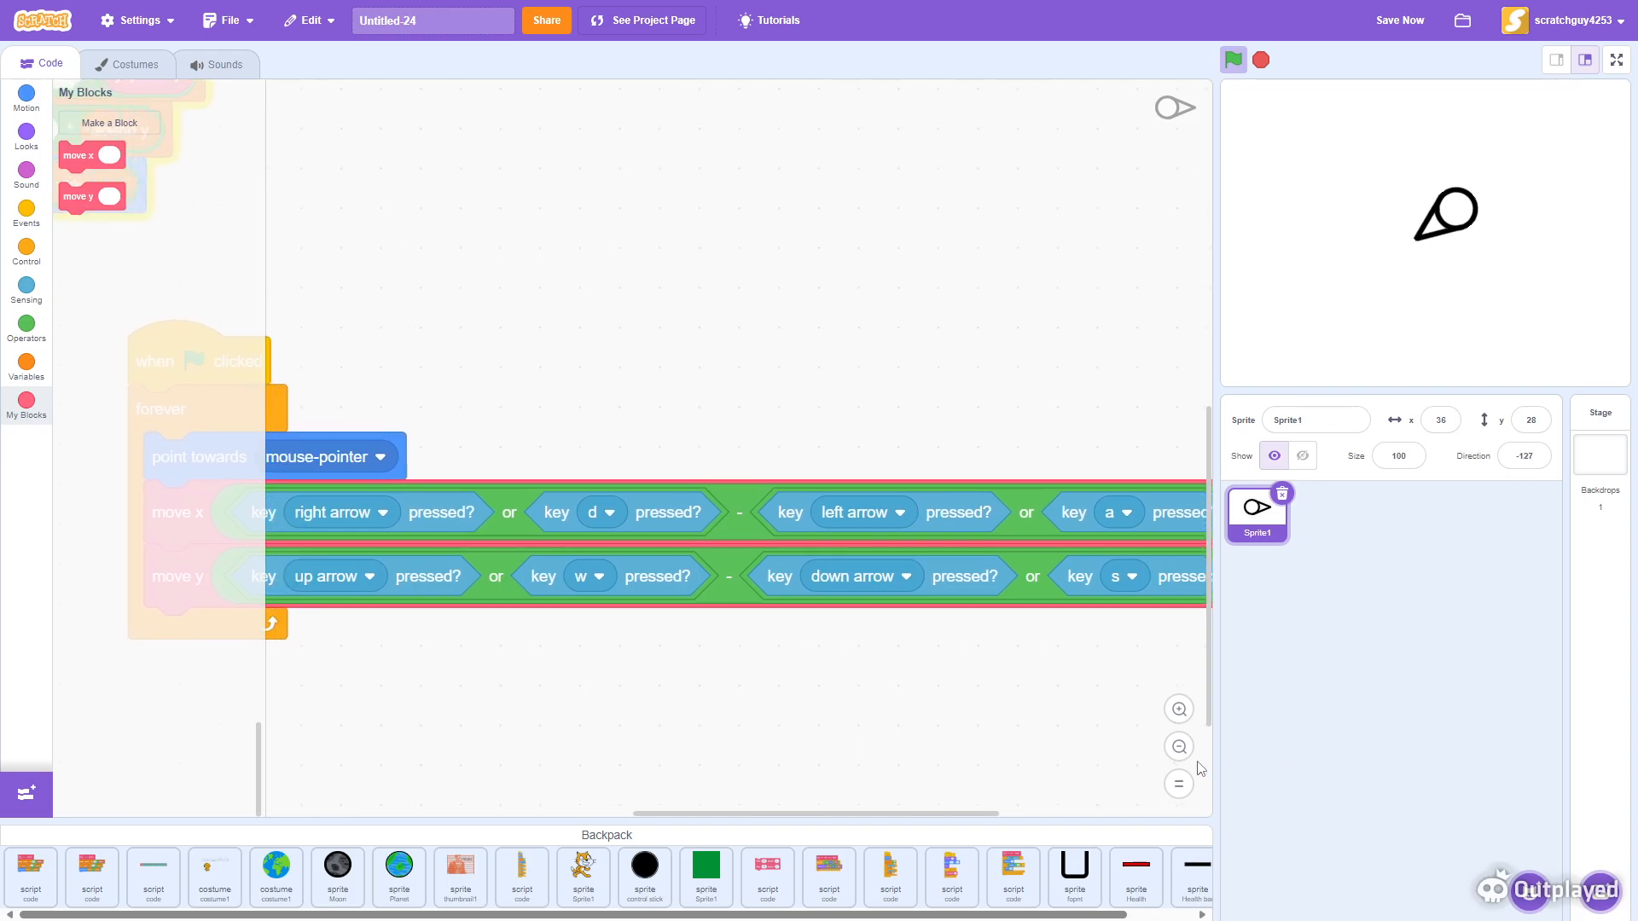
left_click(1179, 748)
left_click_drag(603, 767, 623, 770)
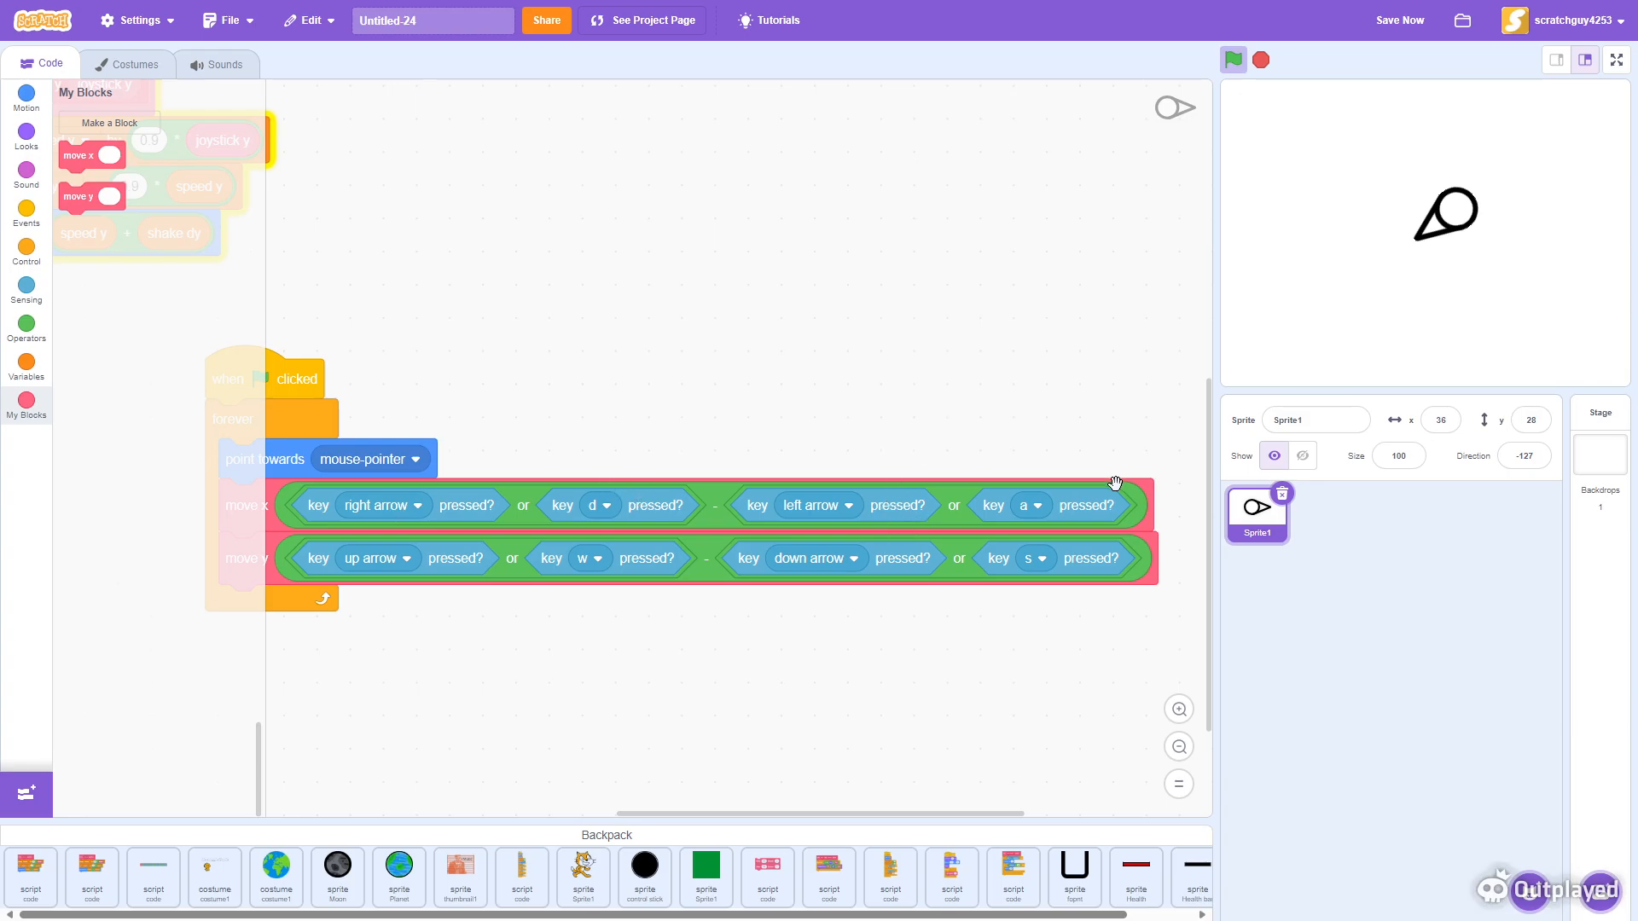
left_click_drag(755, 697, 838, 671)
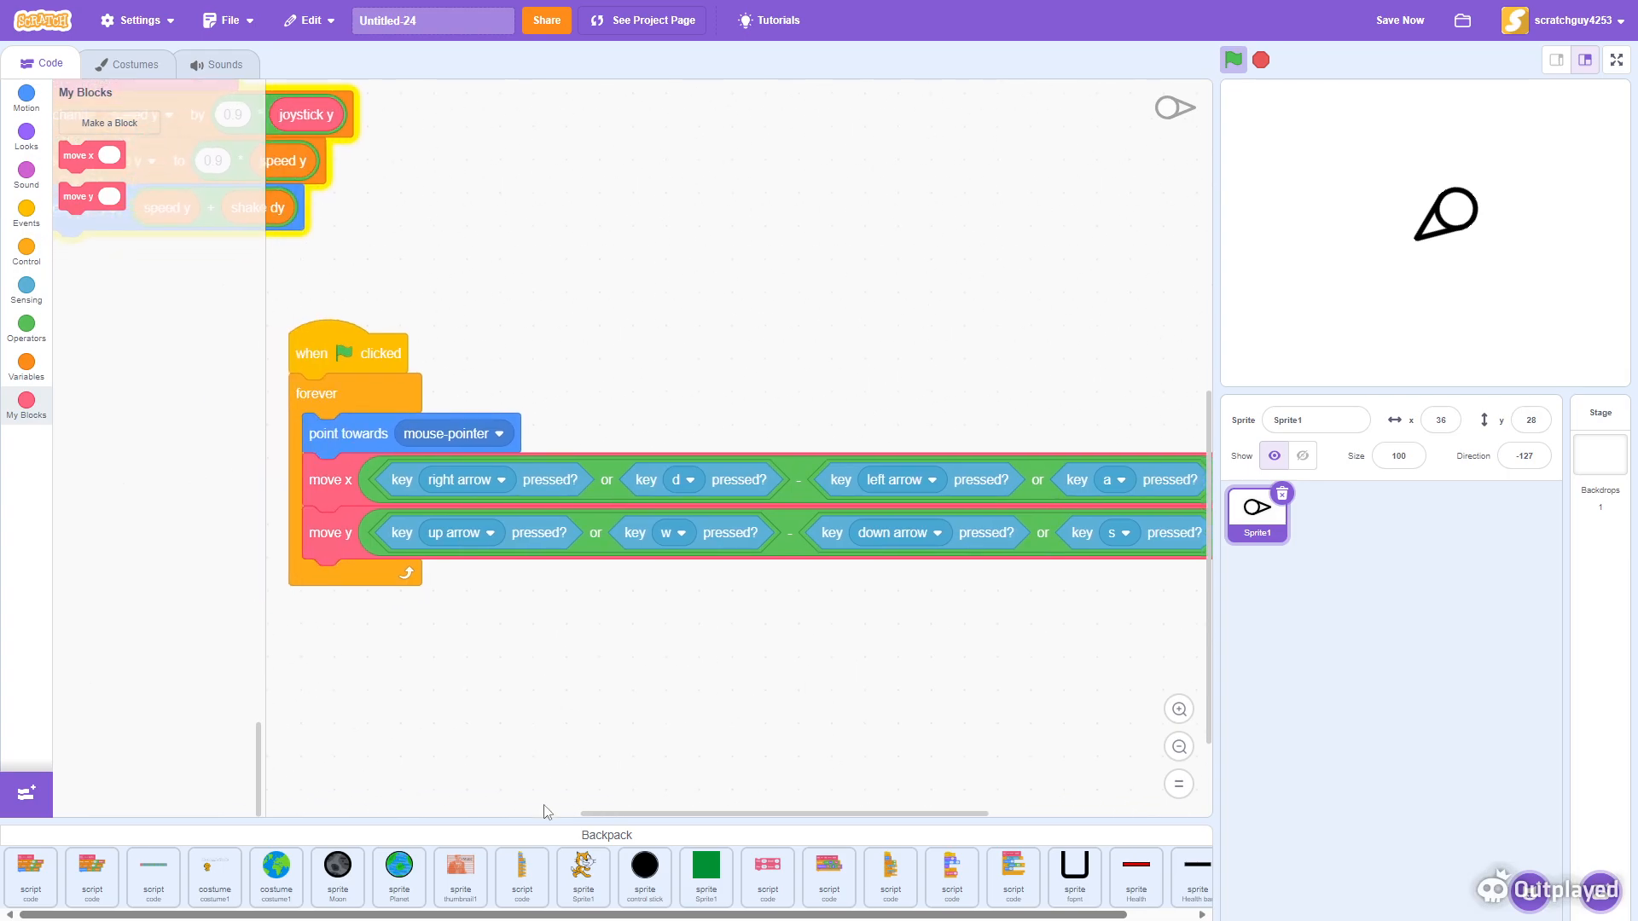
left_click(549, 832)
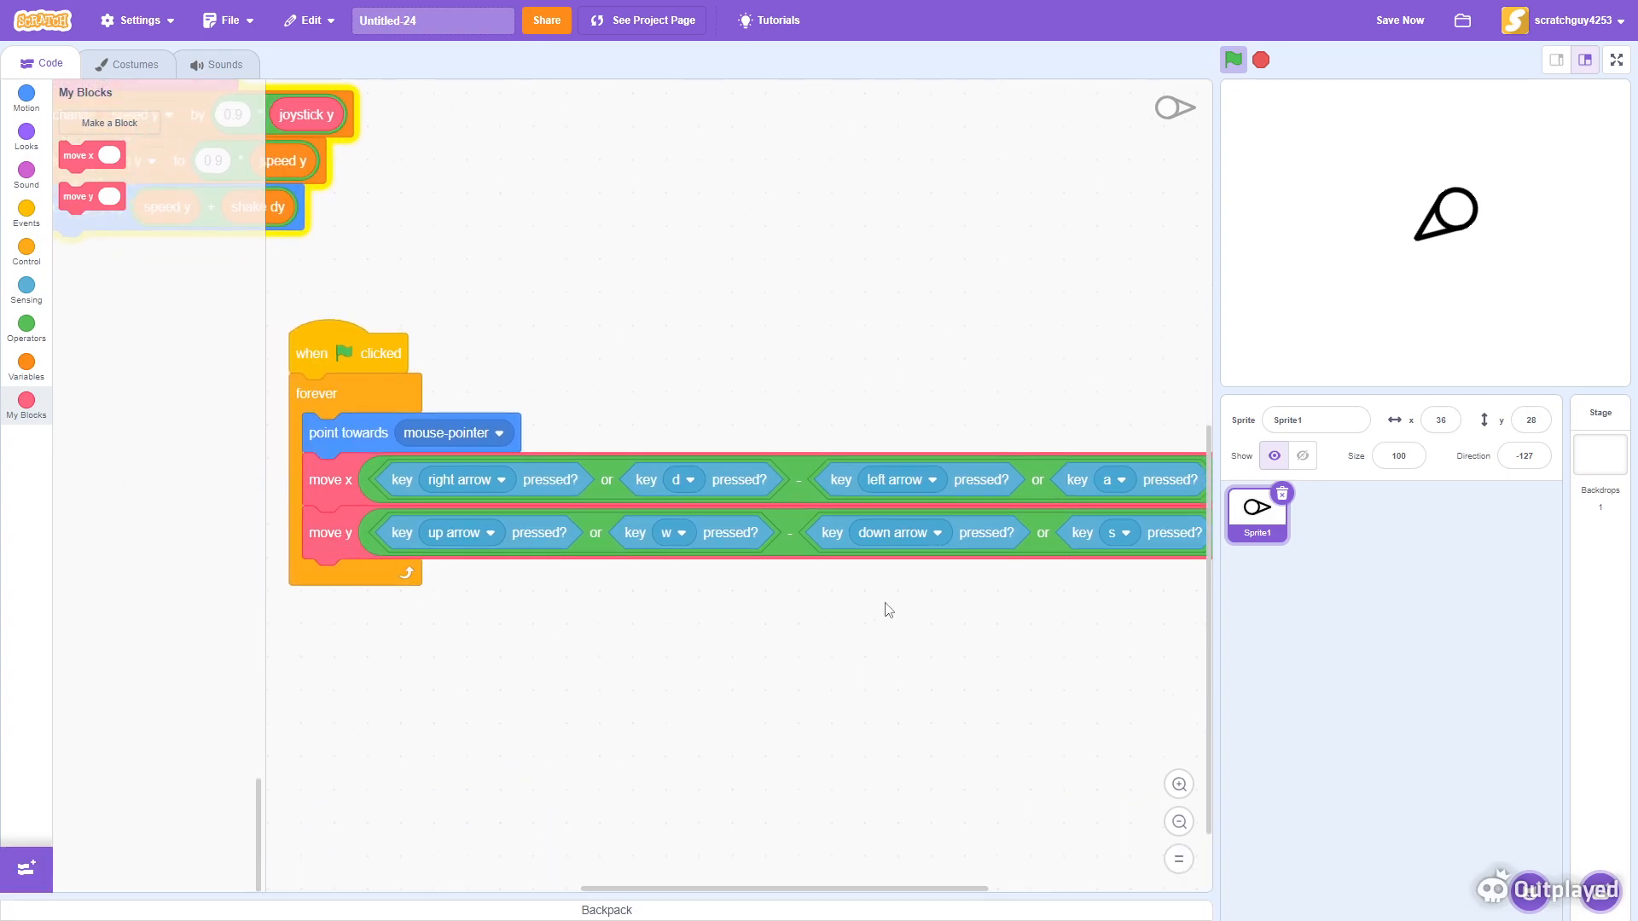
left_click_drag(792, 705, 746, 698)
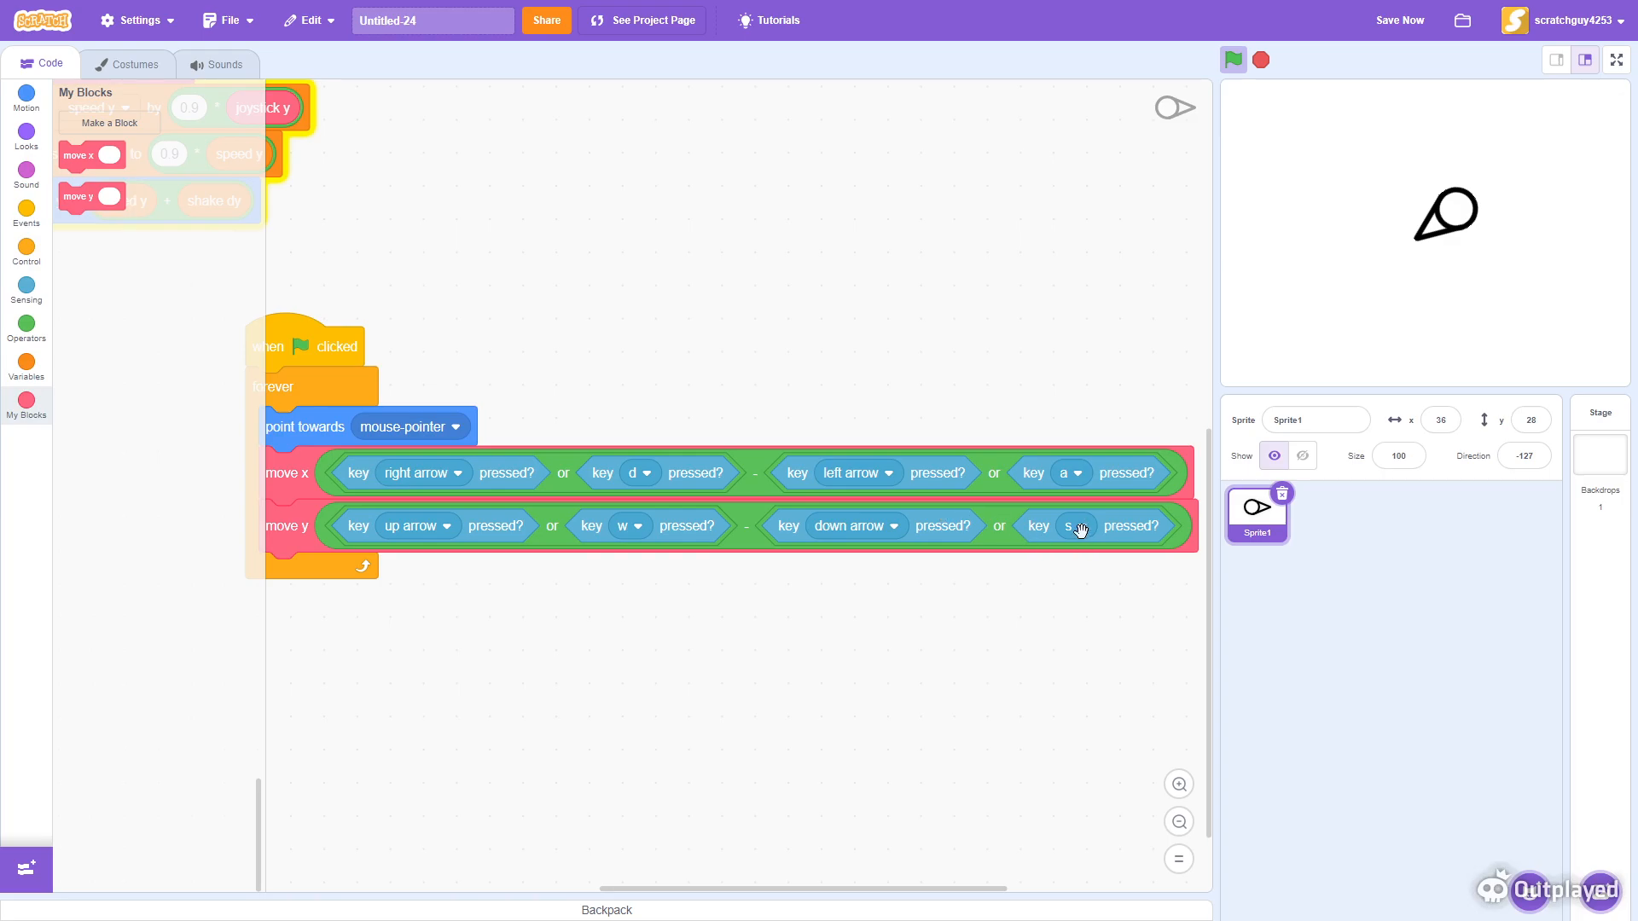
left_click_drag(578, 685, 949, 778)
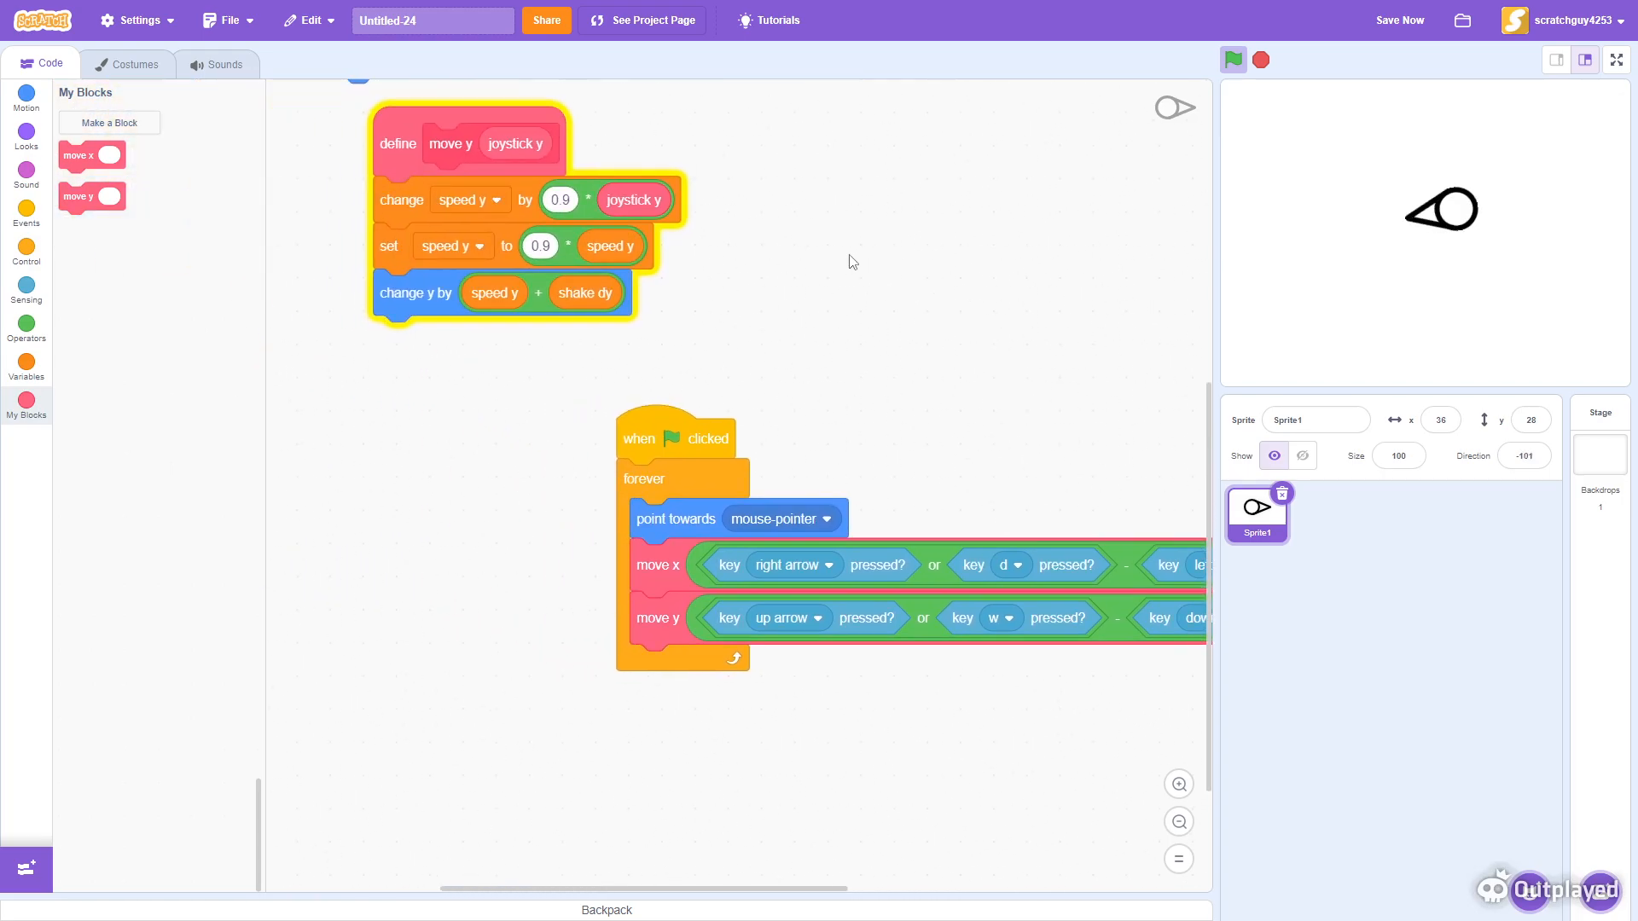
- Remove the shake terms so the definitions change x by speed x and change y by speed y
left_click_drag(848, 255, 958, 573)
left_click_drag(515, 441, 807, 311)
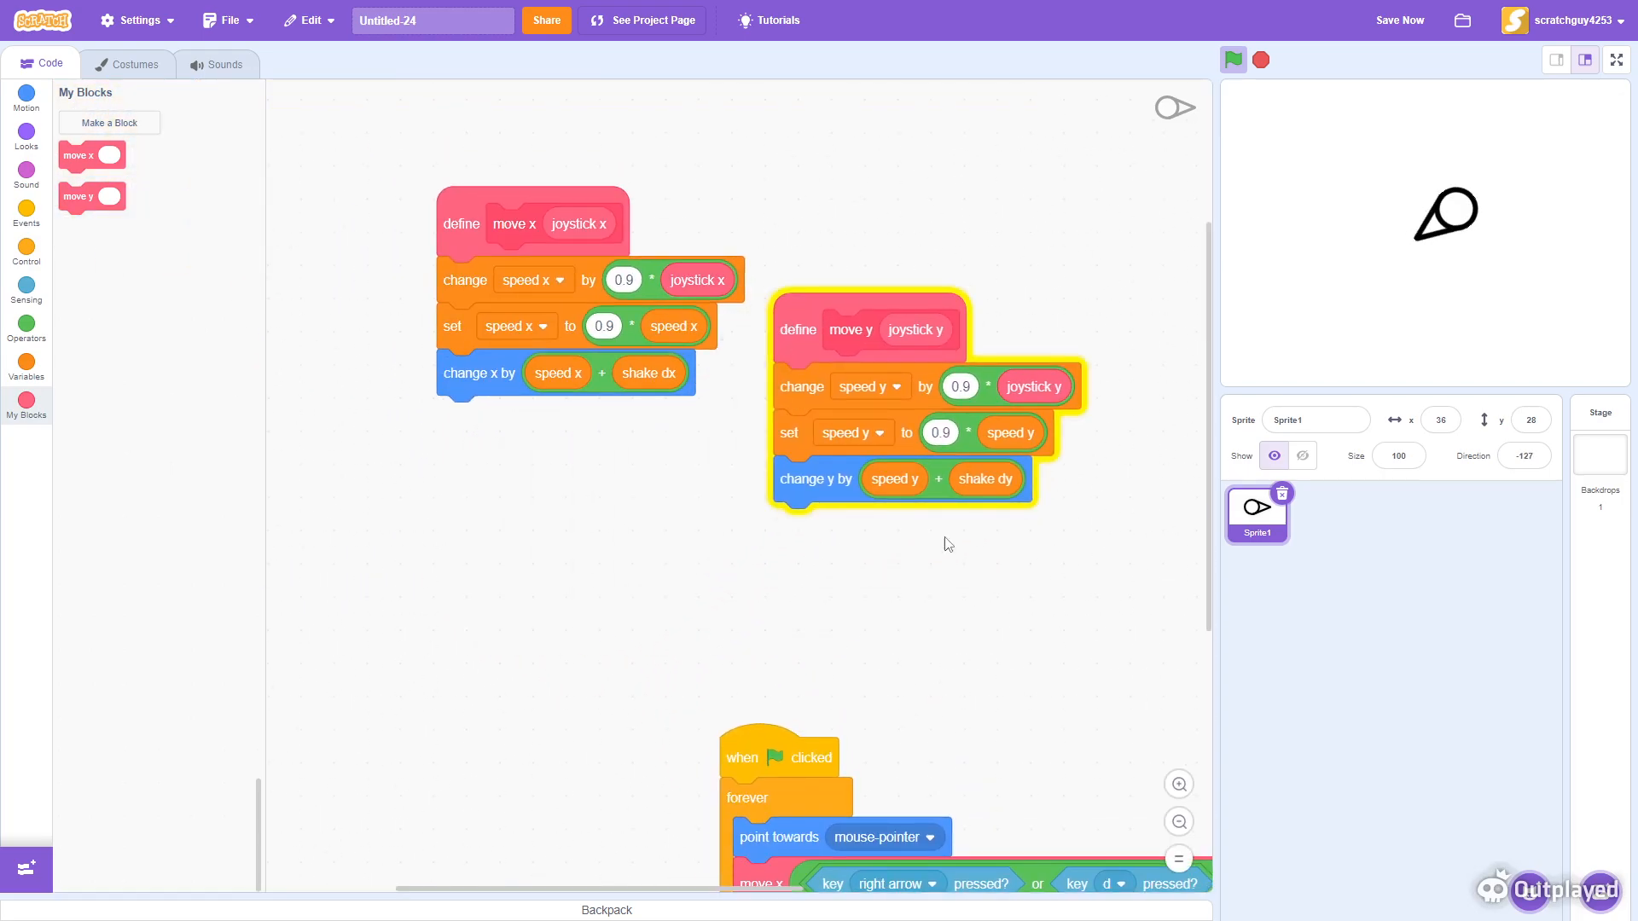
left_click_drag(943, 495, 904, 491)
left_click_drag(882, 622, 89, 619)
left_click_drag(477, 365, 482, 597)
left_click_drag(644, 767, 788, 775)
left_click_drag(633, 727, 189, 741)
left_click_drag(557, 607, 631, 395)
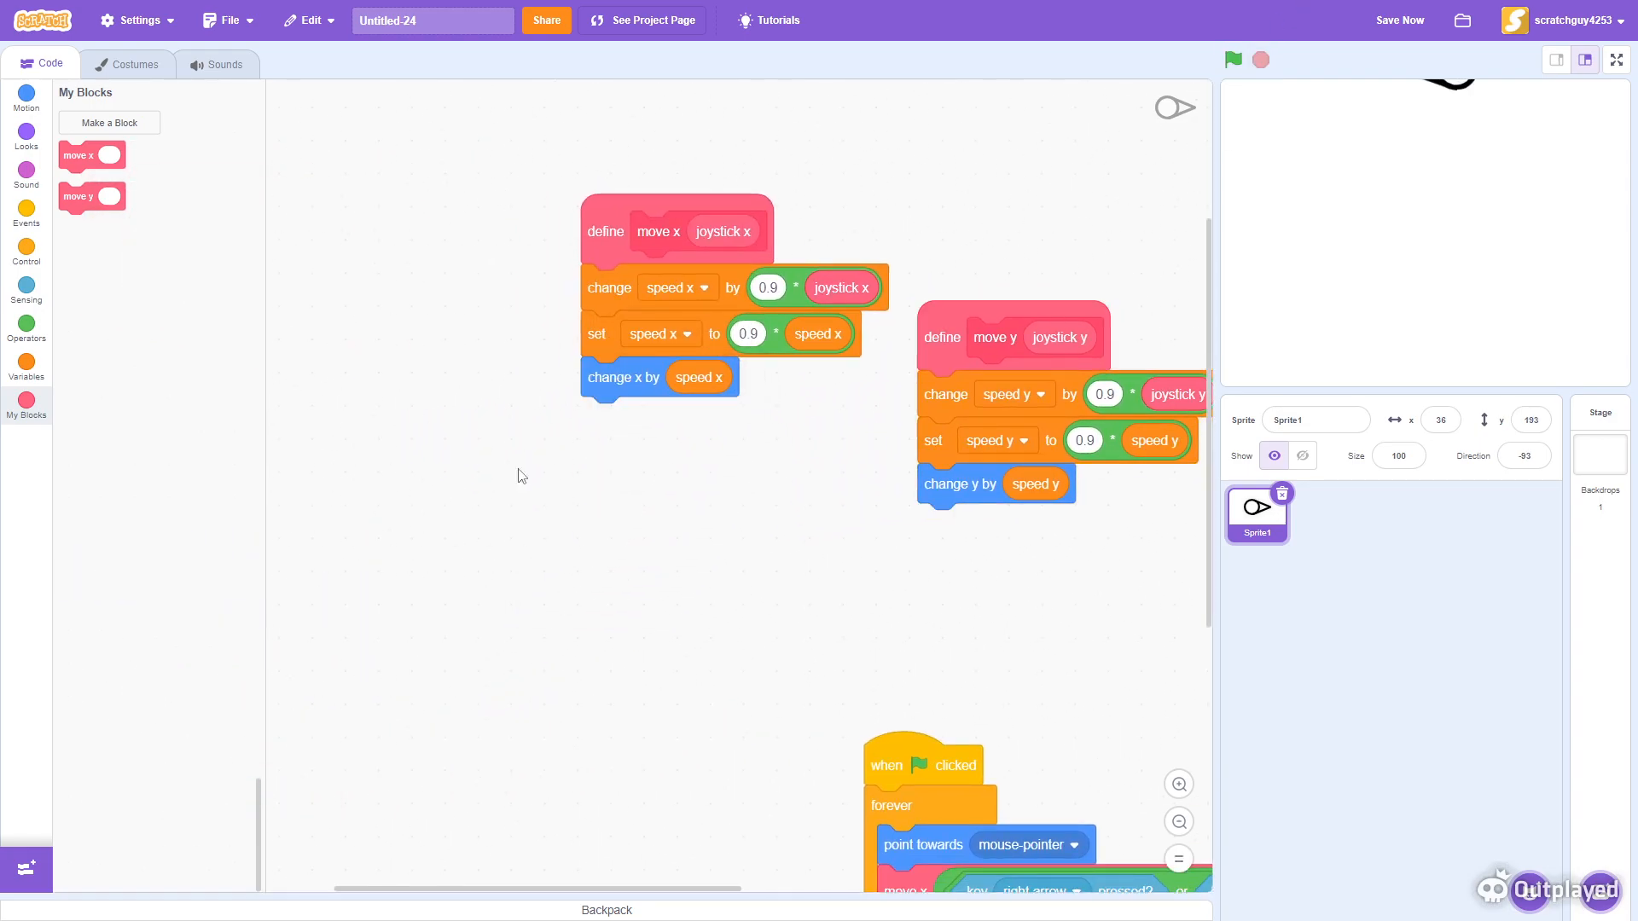
- Add a 'go to x: 0 y: 0' block directly under the green flag hat block
left_click_drag(813, 600, 475, 268)
left_click(8, 107)
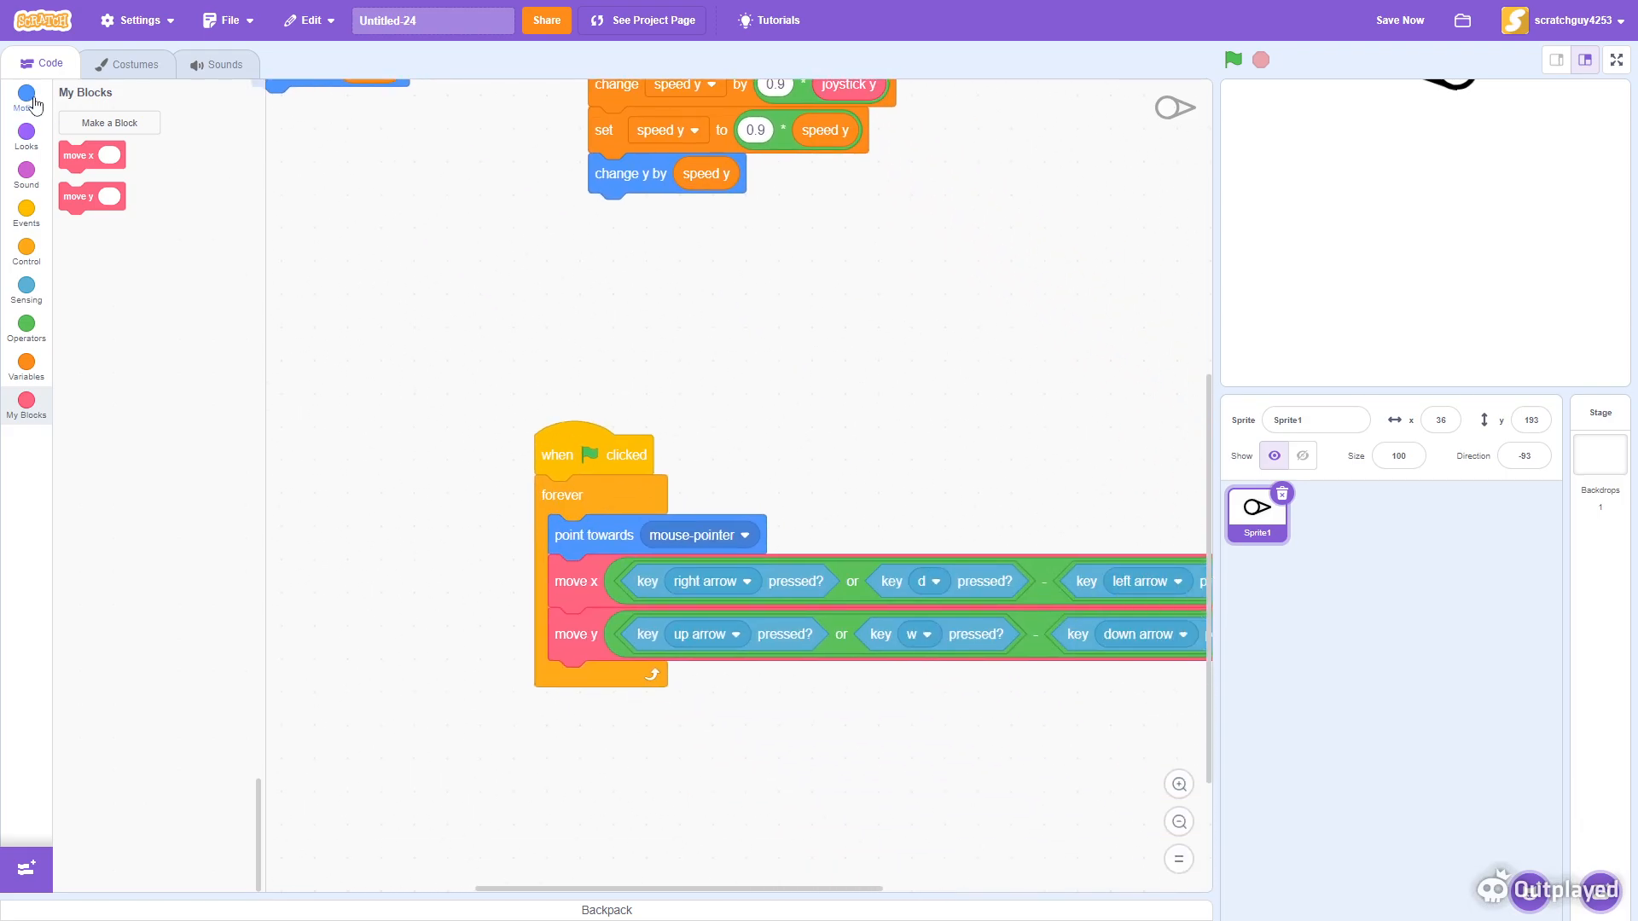
left_click_drag(122, 316, 567, 493)
left_click(608, 496)
type("0")
left_click(655, 489)
type("0")
- Zoom in on the move x and move y definition scripts
left_click(740, 434)
left_click_drag(750, 393, 1032, 729)
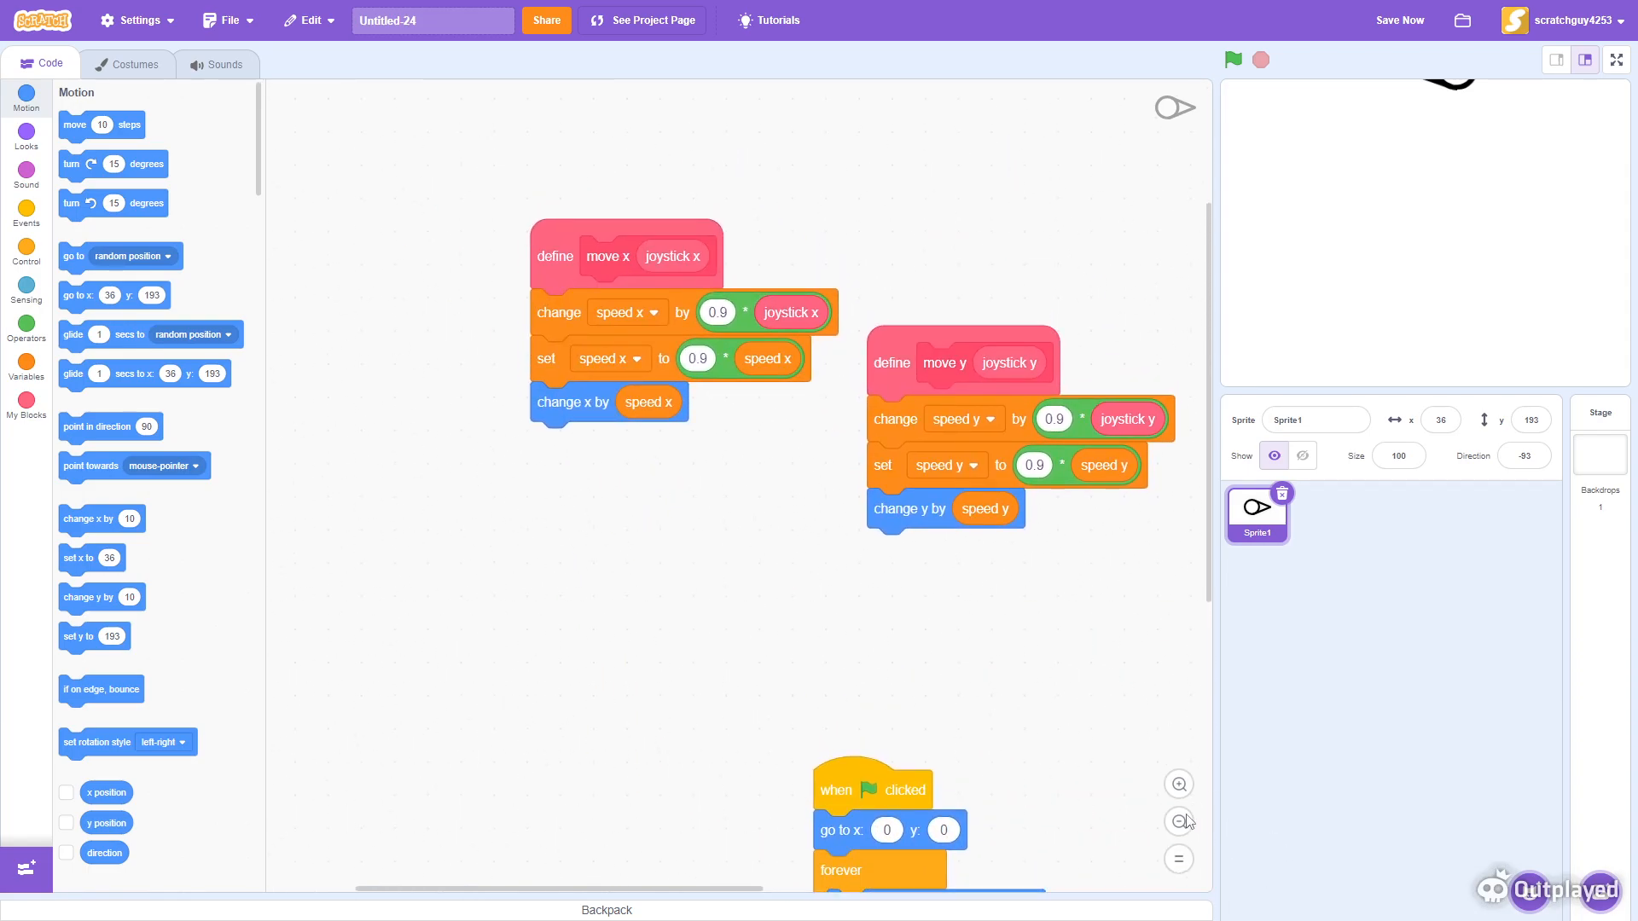
left_click(1178, 785)
scroll(851, 708, "up", 3)
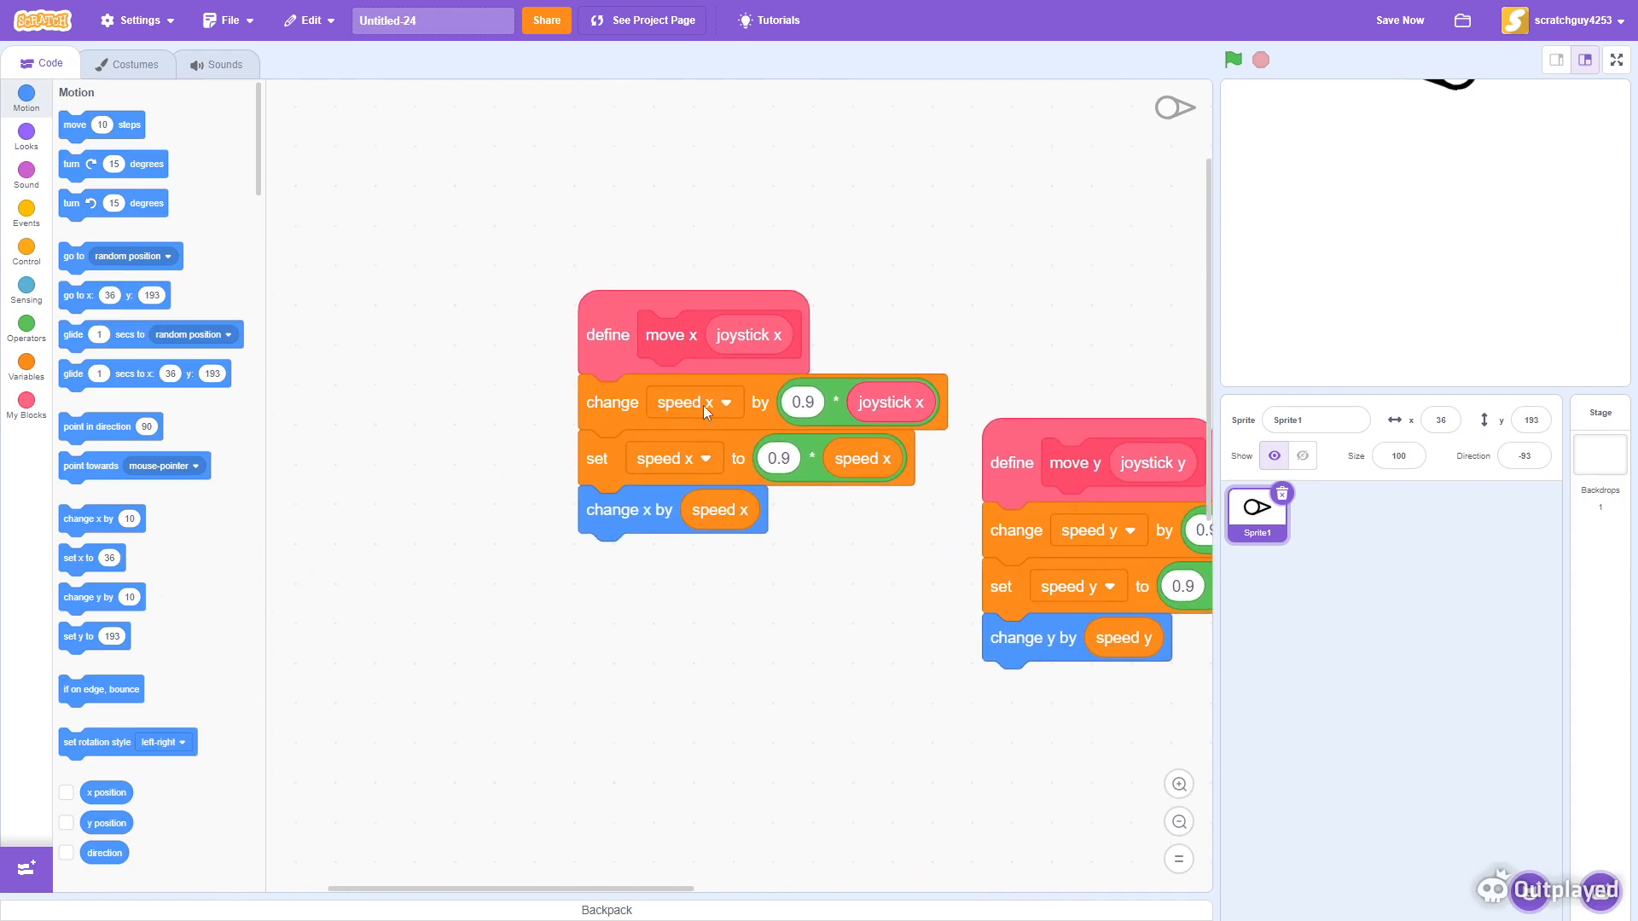
left_click(1179, 784)
scroll(947, 750, "right", 4)
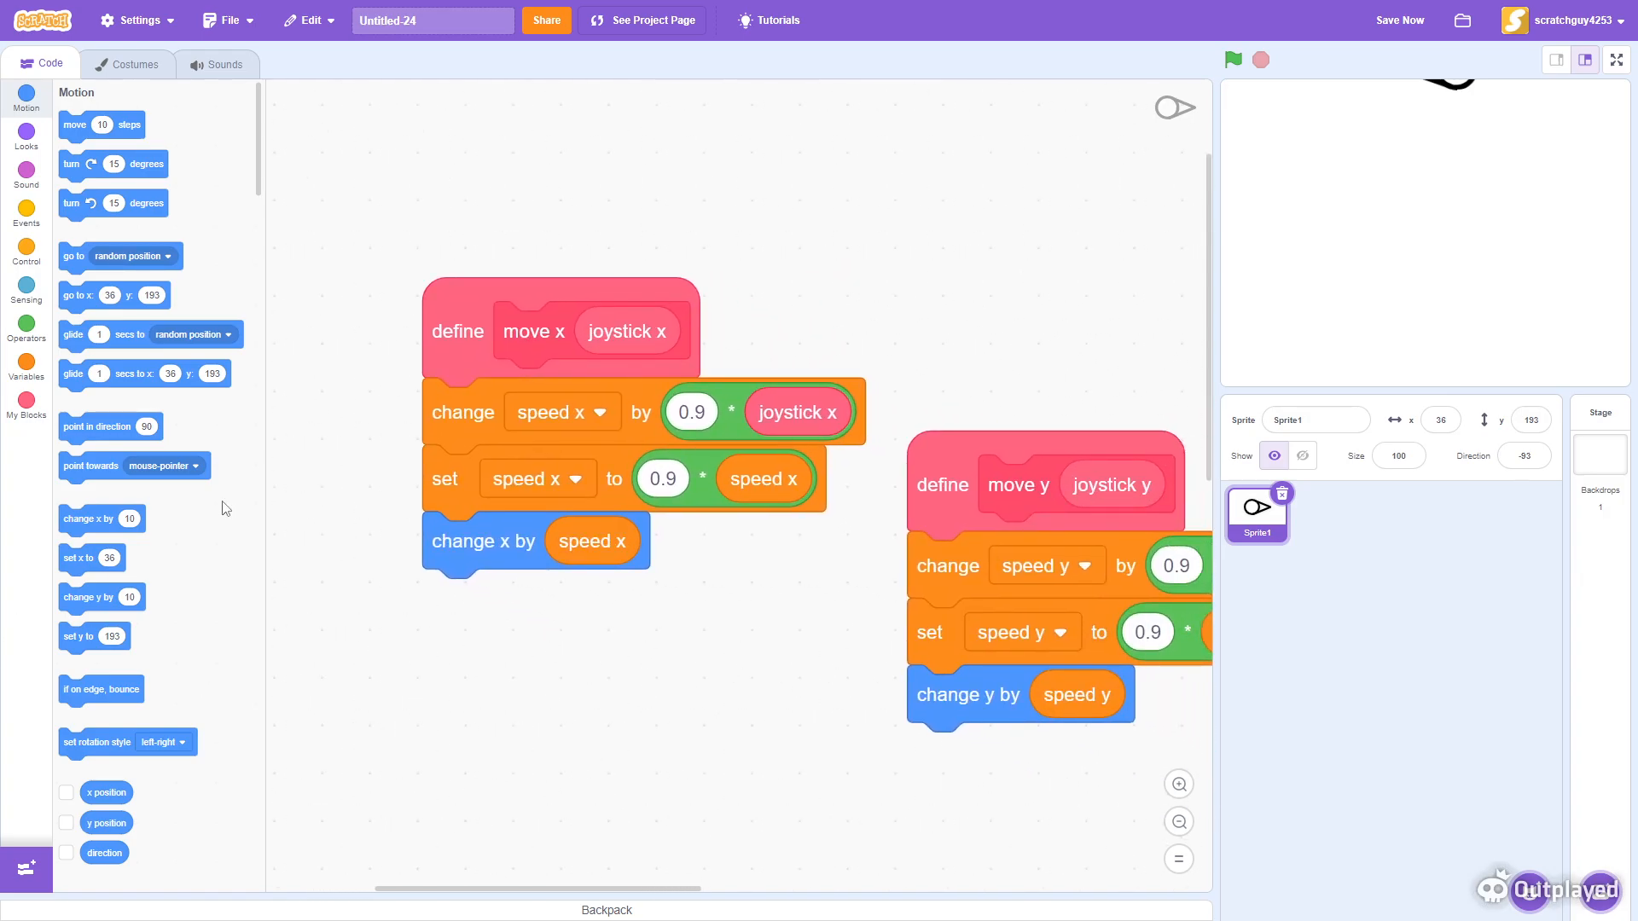
- Delete the unused shake dx and shake dy variables
left_click(9, 367)
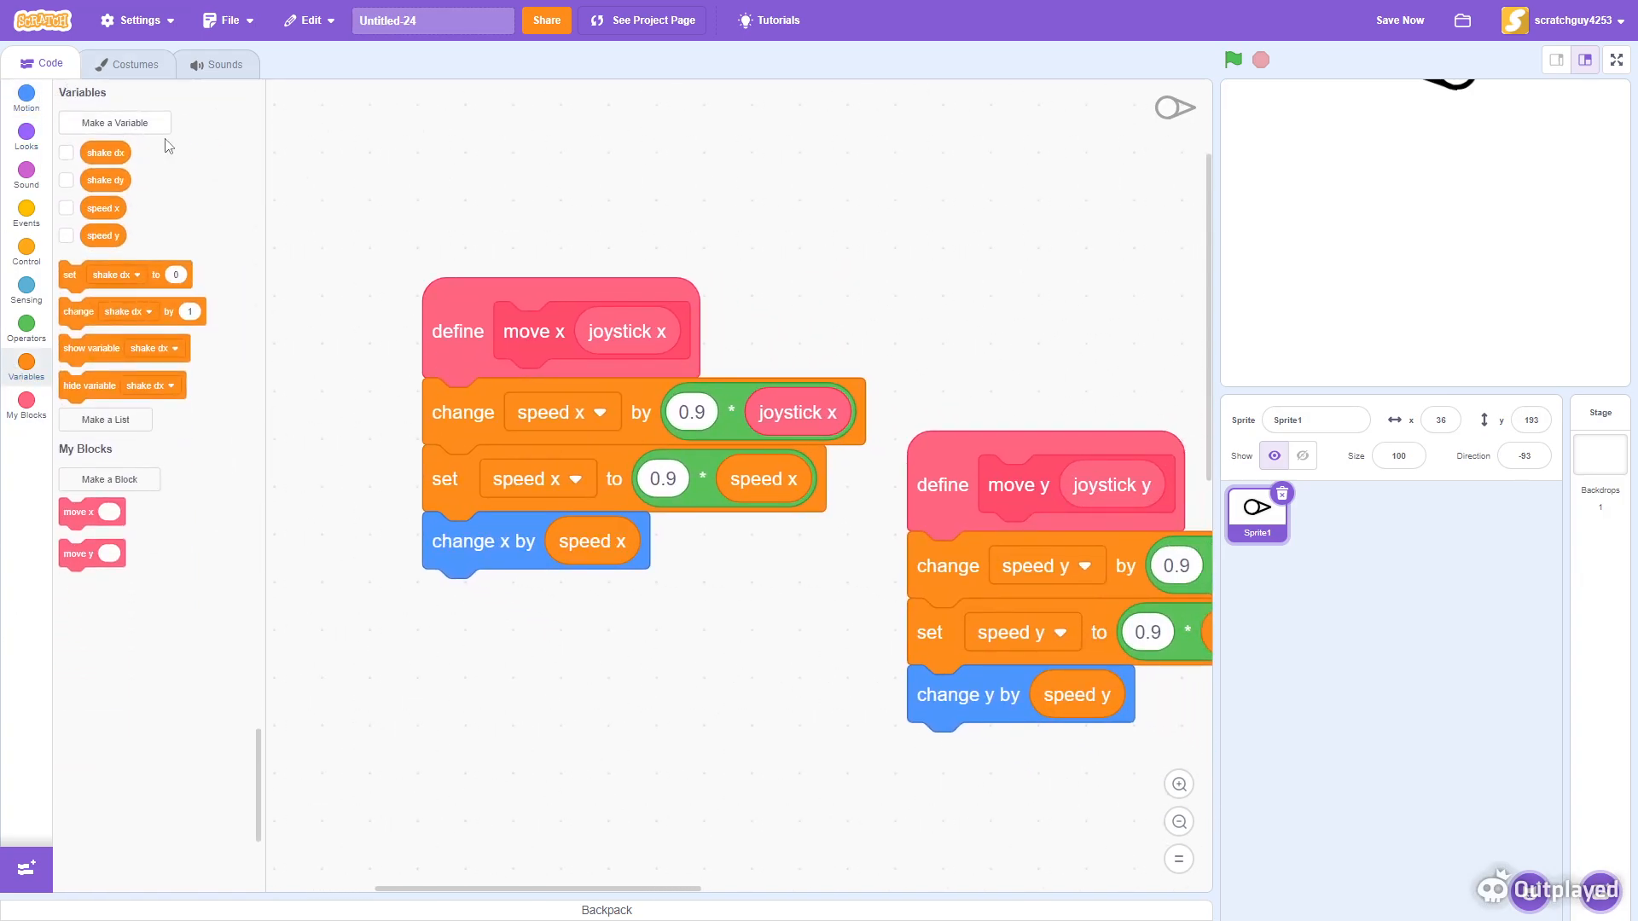
right_click(99, 148)
left_click(148, 183)
left_click(882, 269)
right_click(100, 150)
left_click(109, 178)
right_click(105, 156)
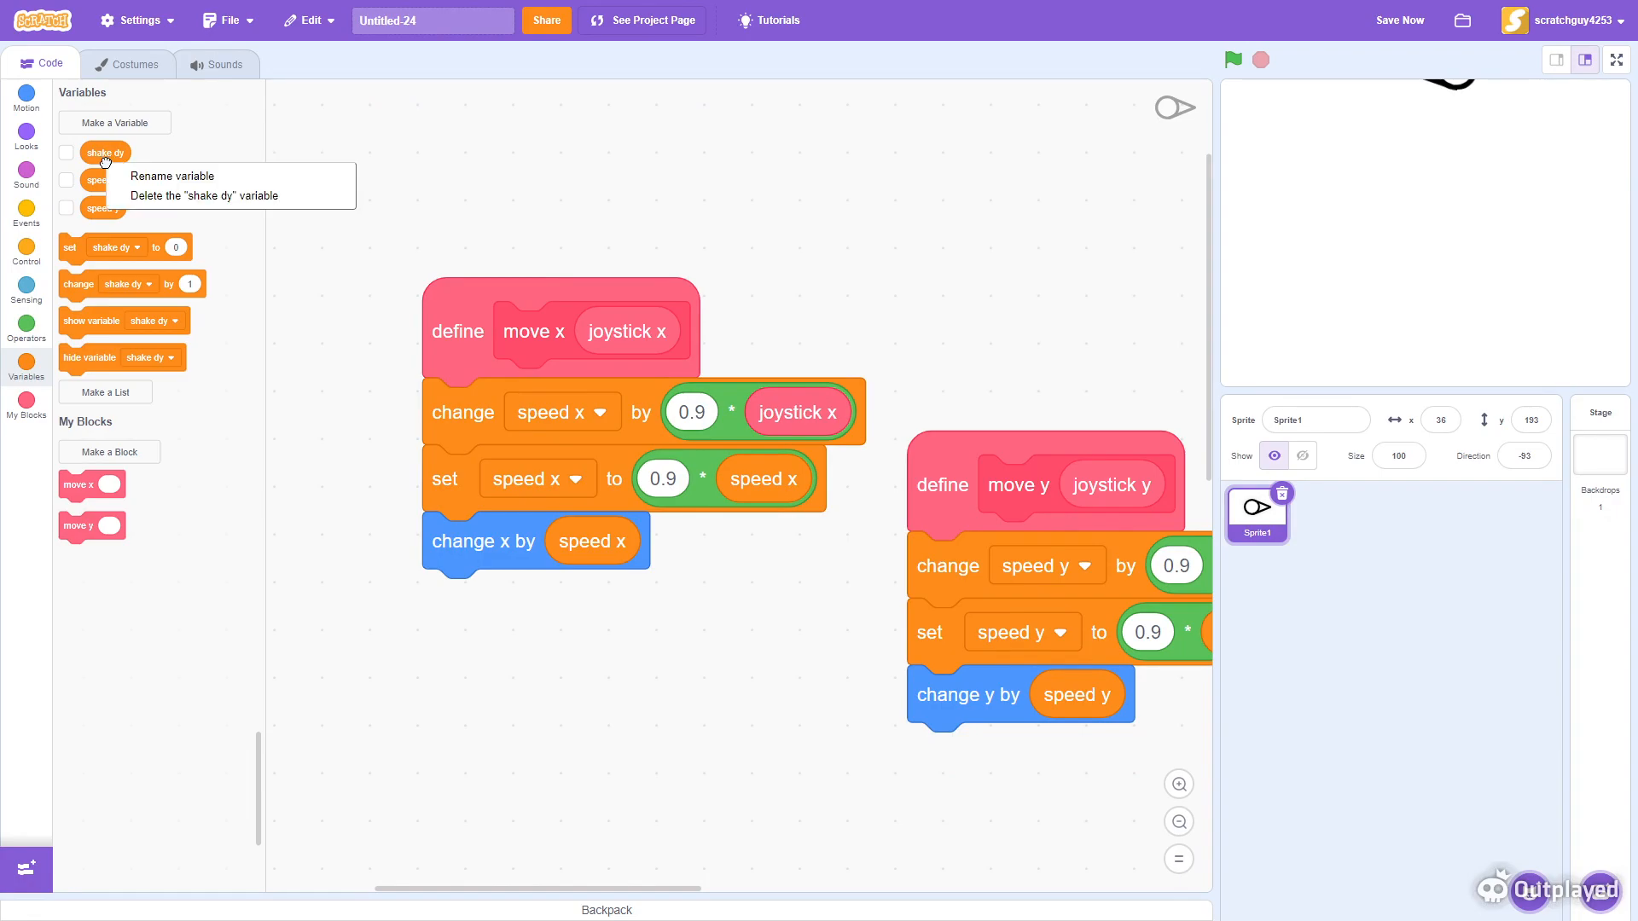
left_click(141, 191)
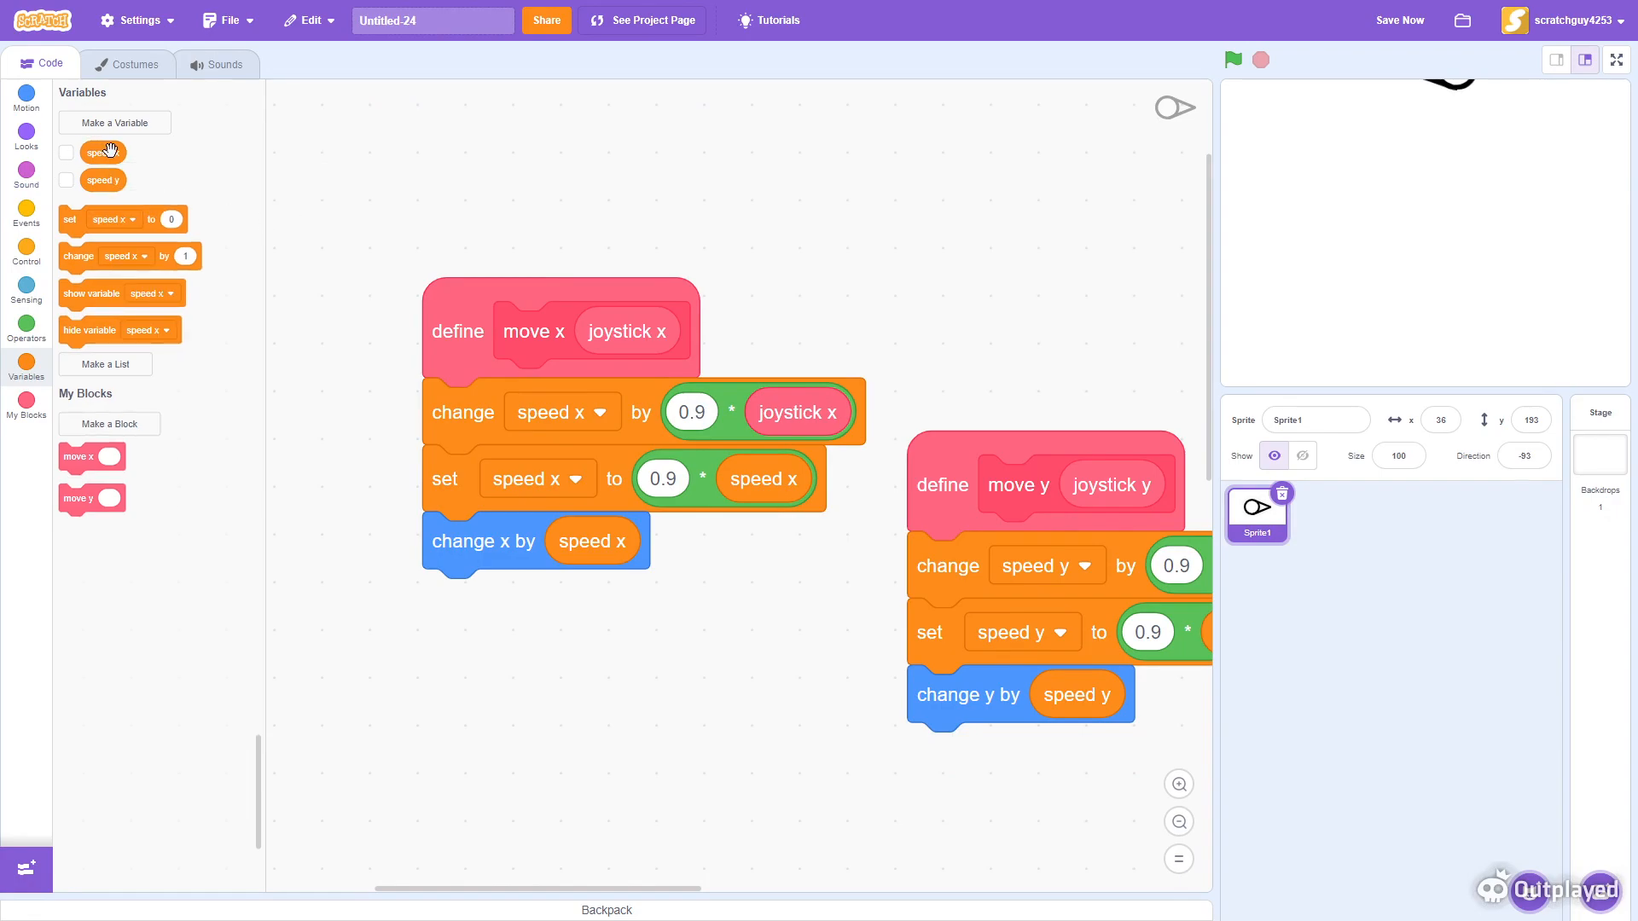
- Watch the running project on the full-screen stage to test the sprite's movement
left_click_drag(622, 671, 641, 730)
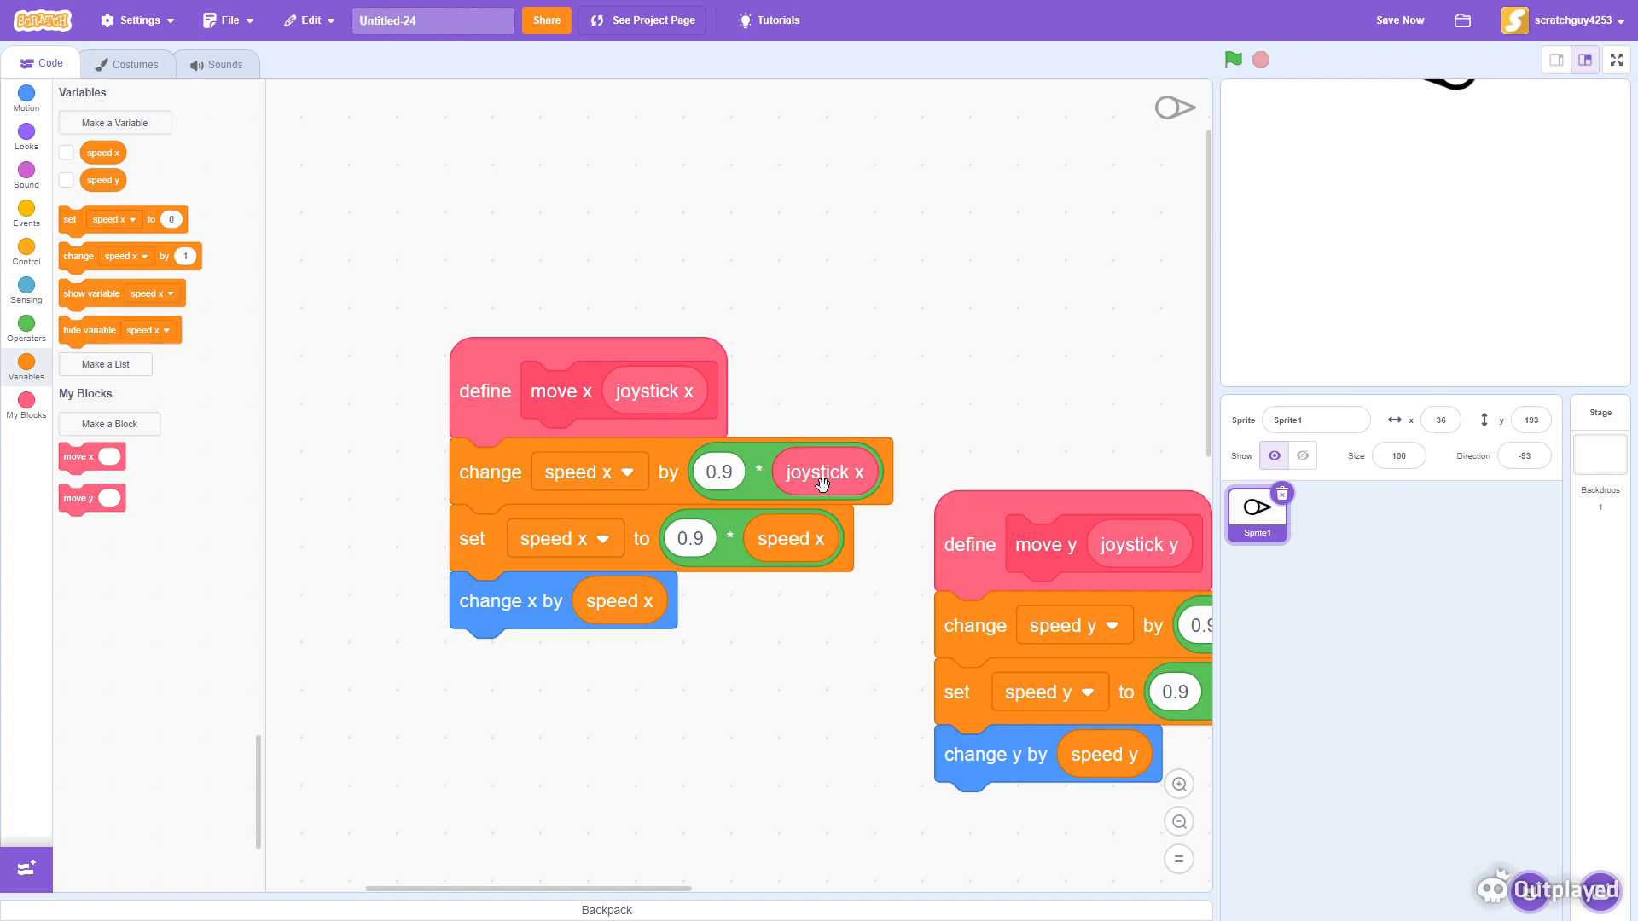
left_click_drag(664, 397, 205, 294)
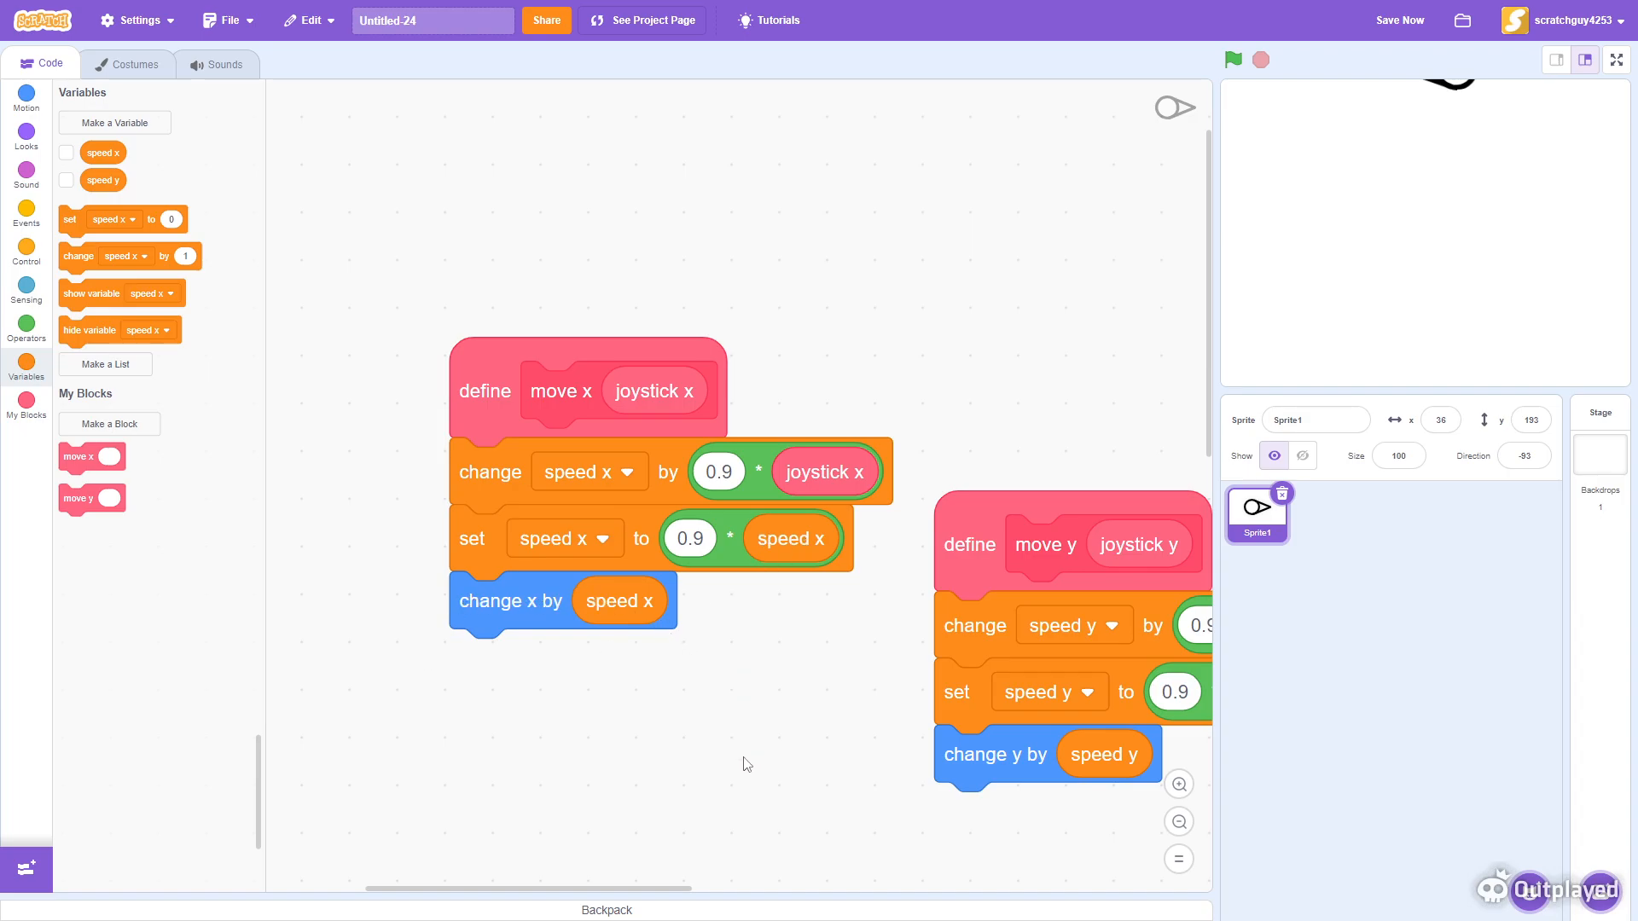
left_click_drag(754, 769, 321, 666)
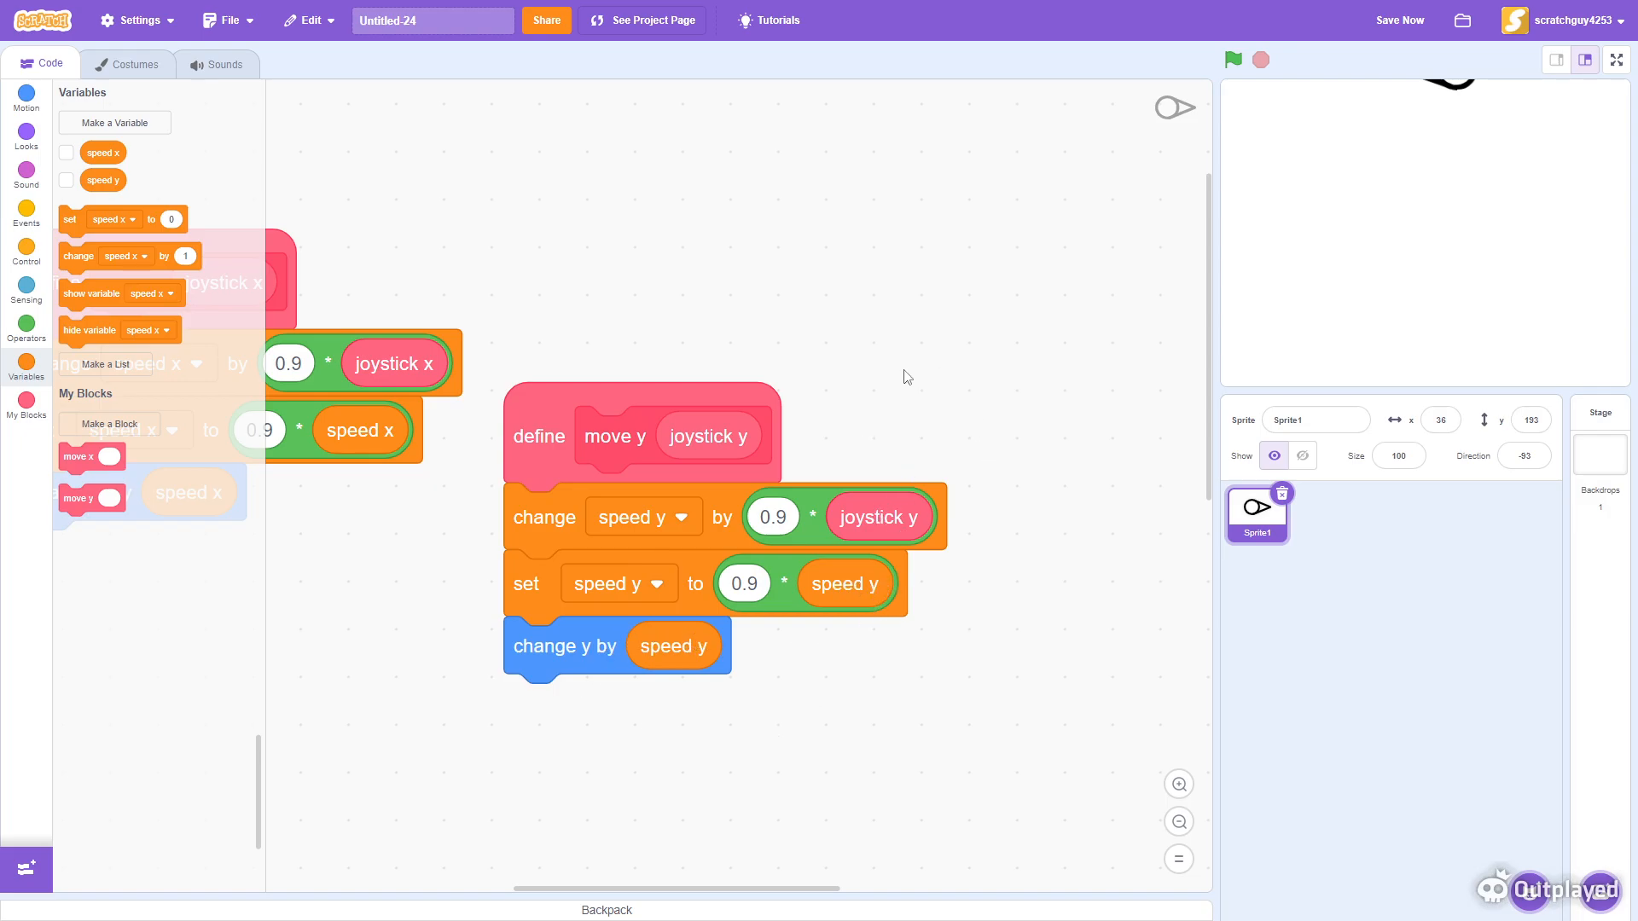
scroll(907, 377, "down", 5)
left_click(1178, 824)
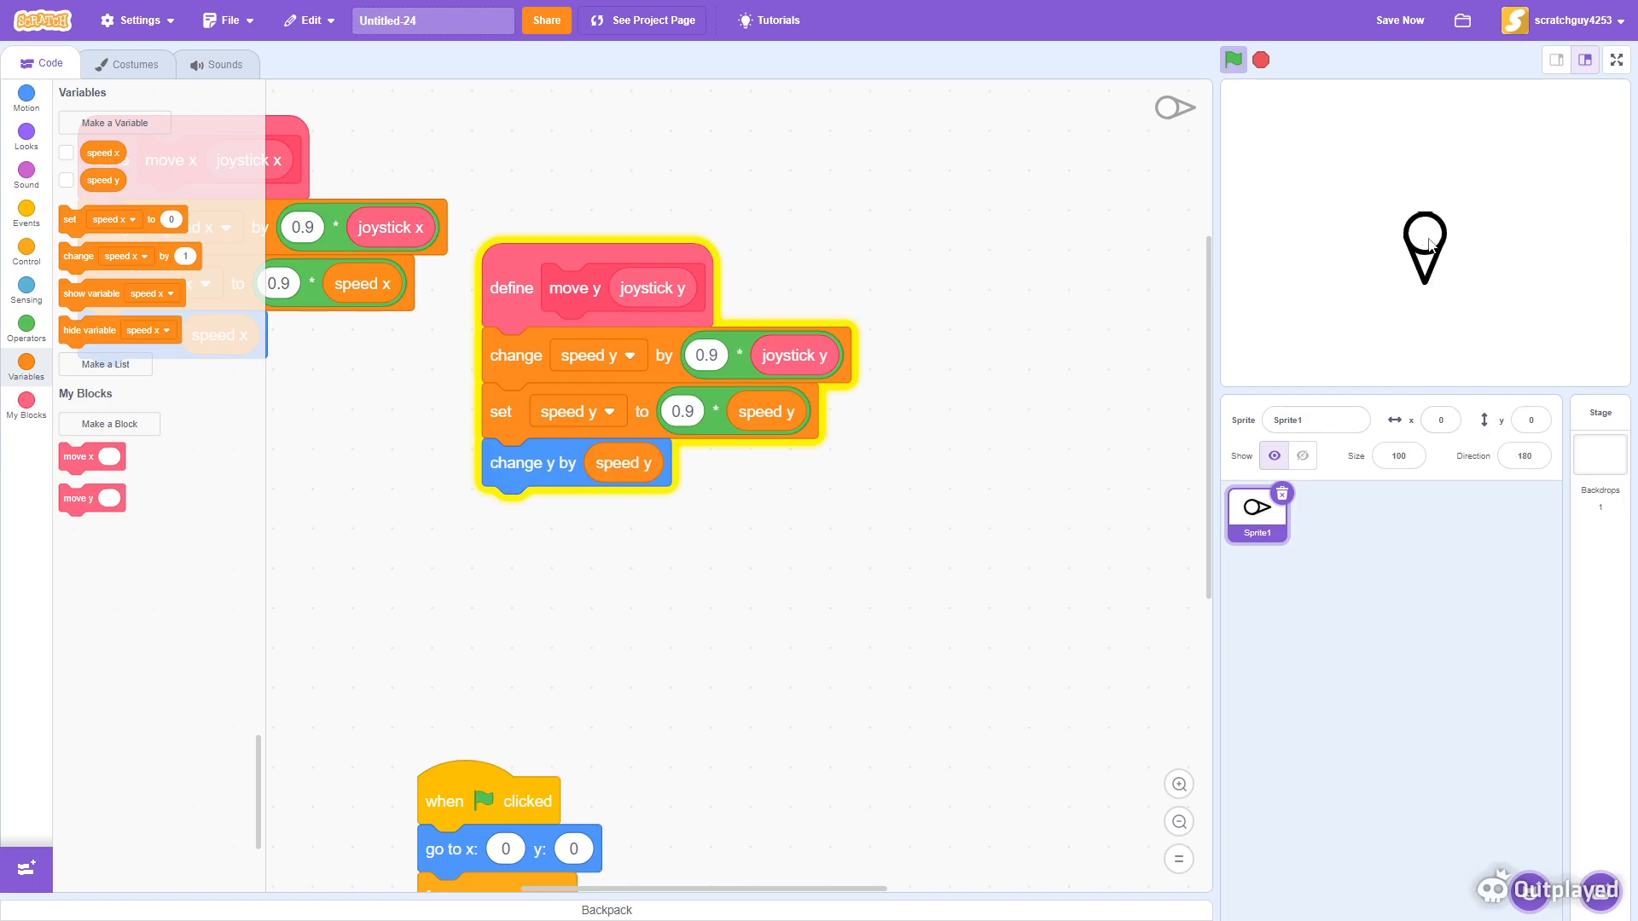
left_click(1616, 60)
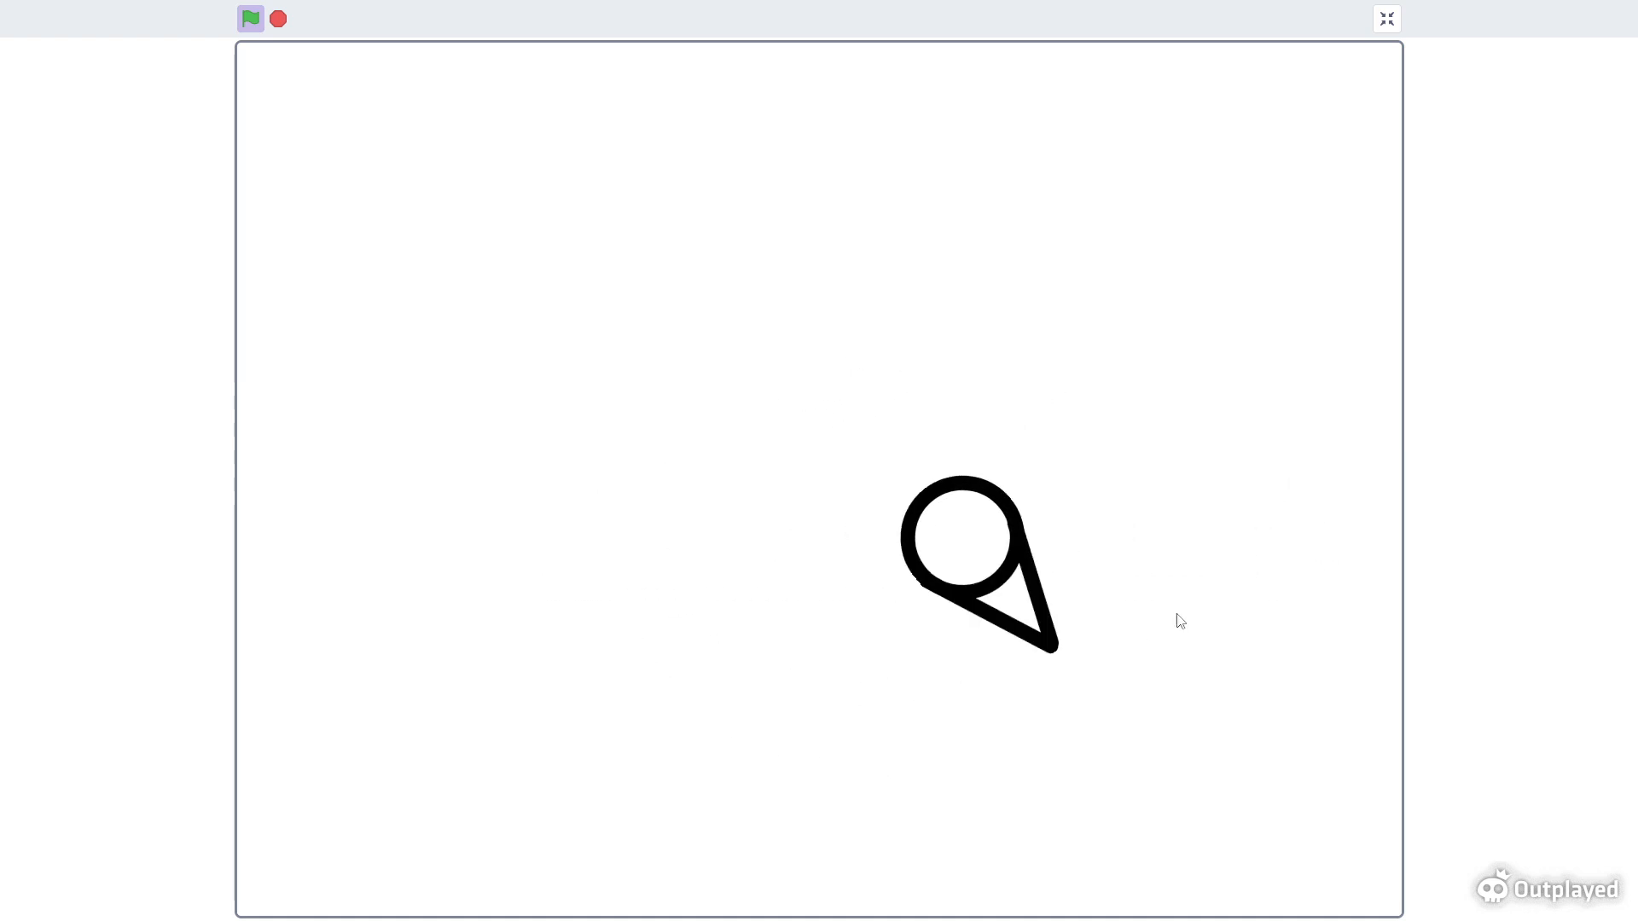
left_click(1386, 19)
- Set both 0.9 multipliers in the move y definition to 1
scroll(1088, 888, "up", 3)
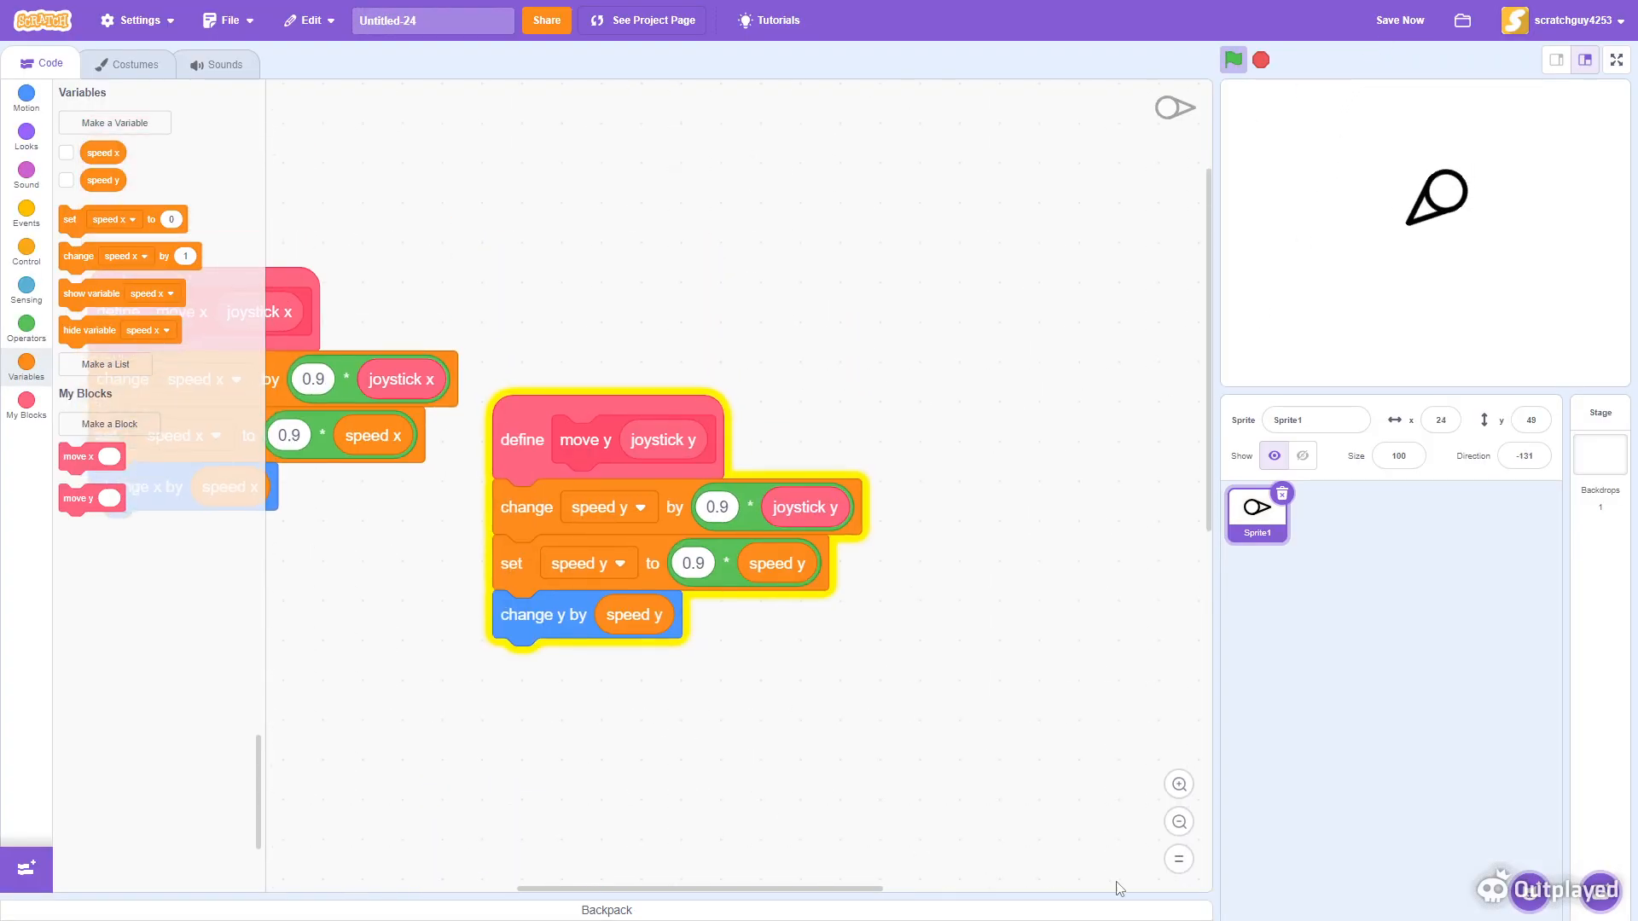
left_click(1179, 784)
left_click_drag(674, 887, 639, 887)
scroll(742, 796, "down", 2)
left_click(775, 442)
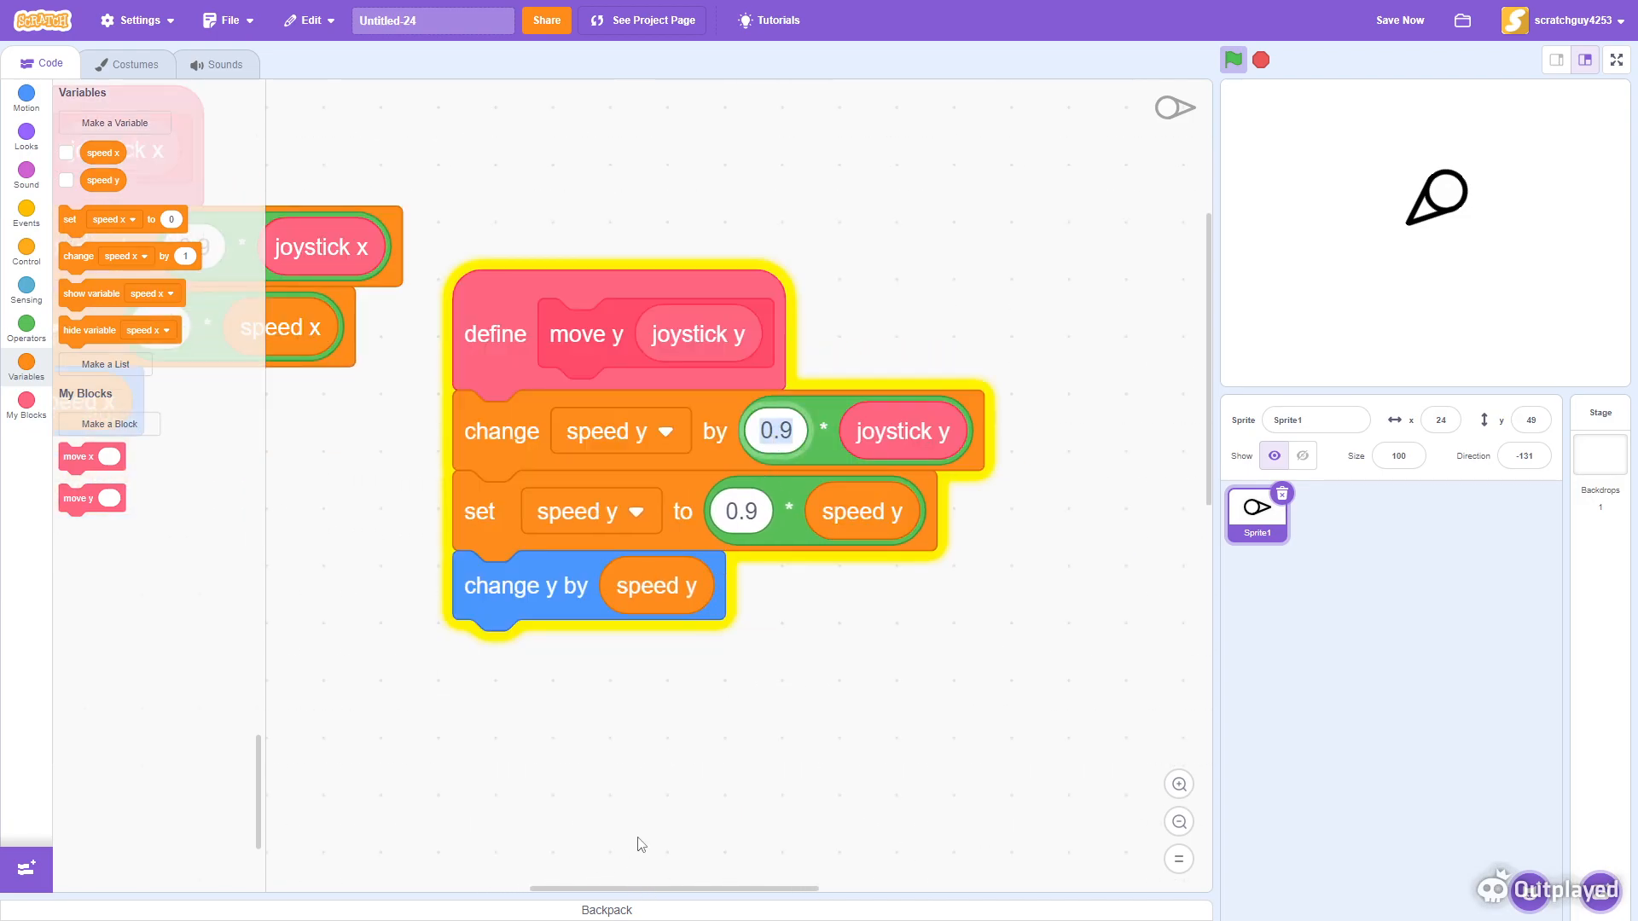
type("1")
left_click(950, 658)
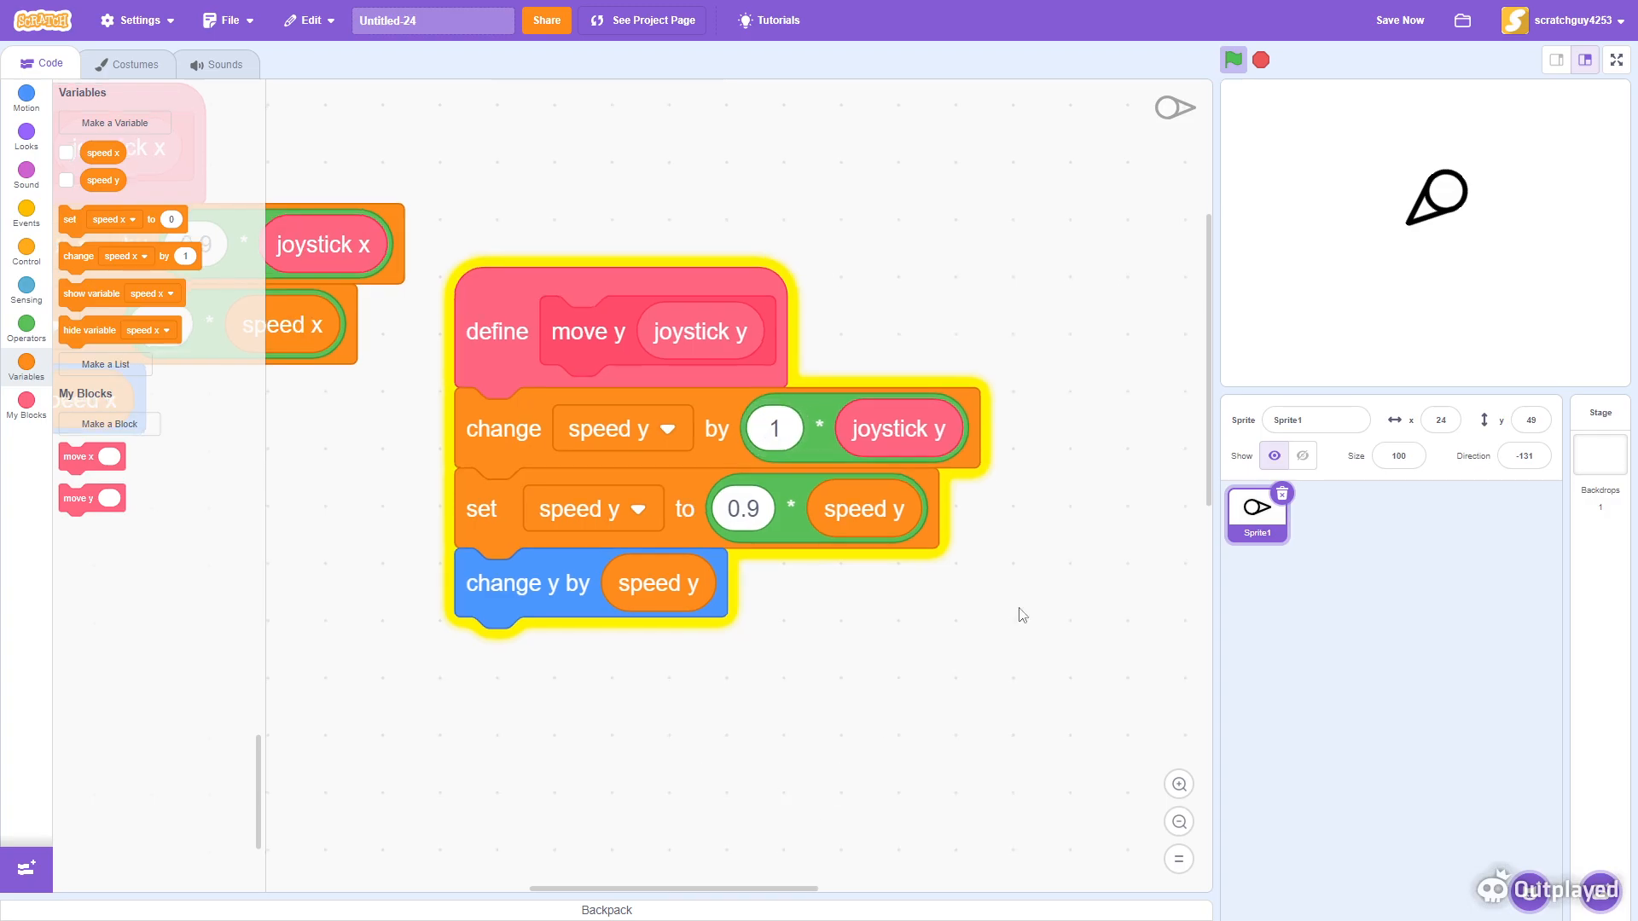
left_click(748, 510)
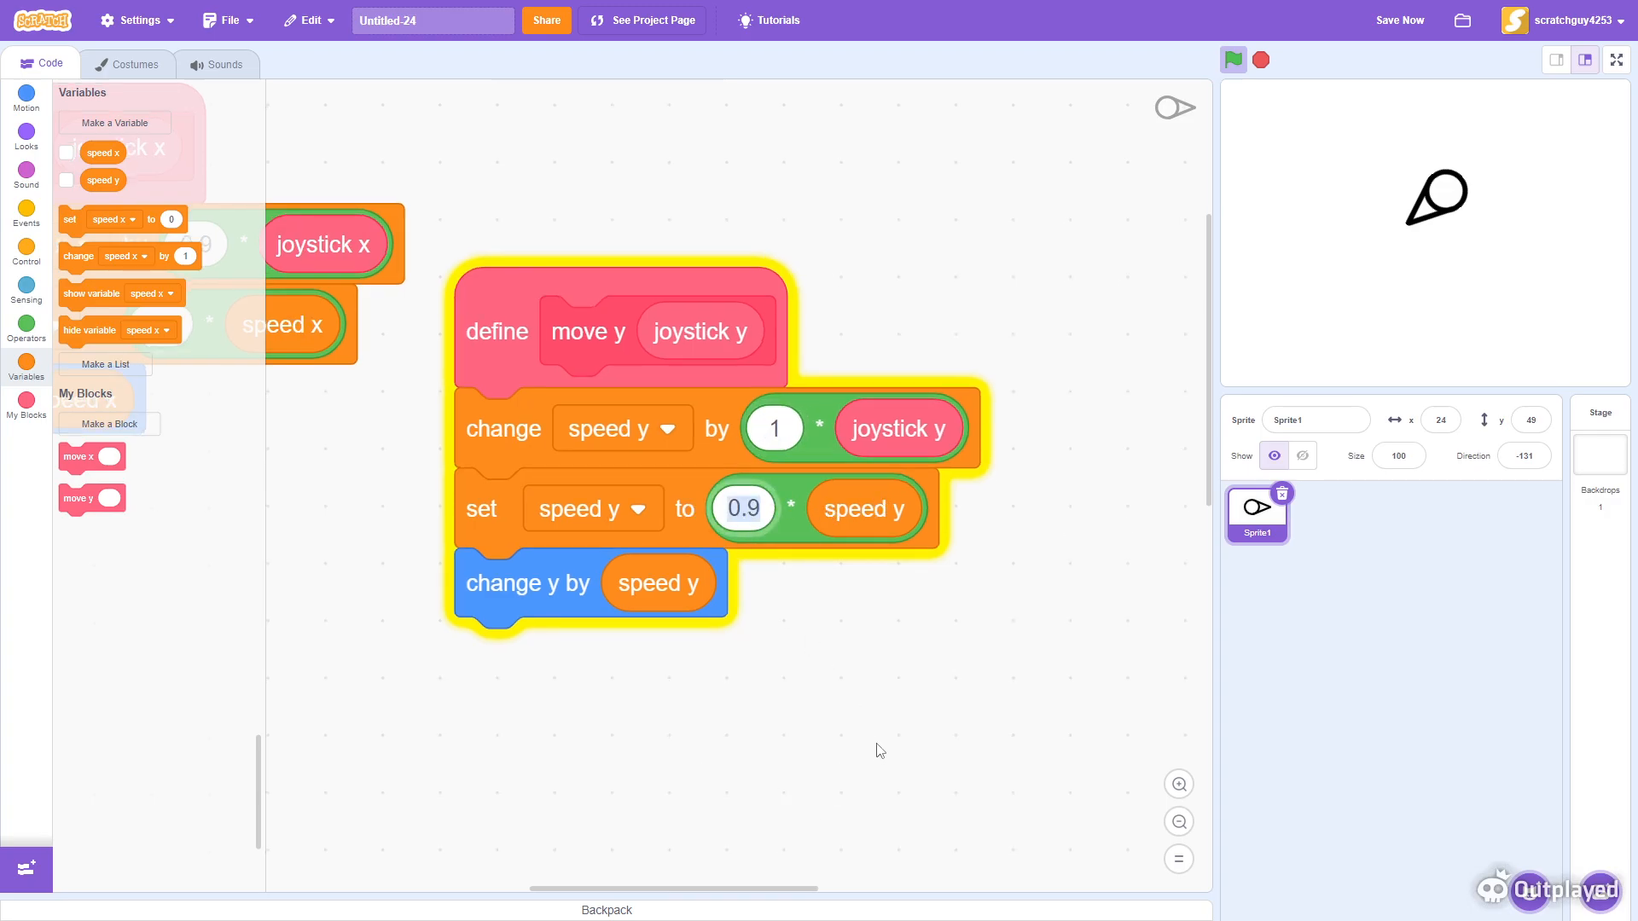
type("1")
- Set both 0.9 multipliers in the move x definition to 1
left_click(294, 527)
scroll(767, 468, "left", 6)
scroll(767, 468, "up", 2)
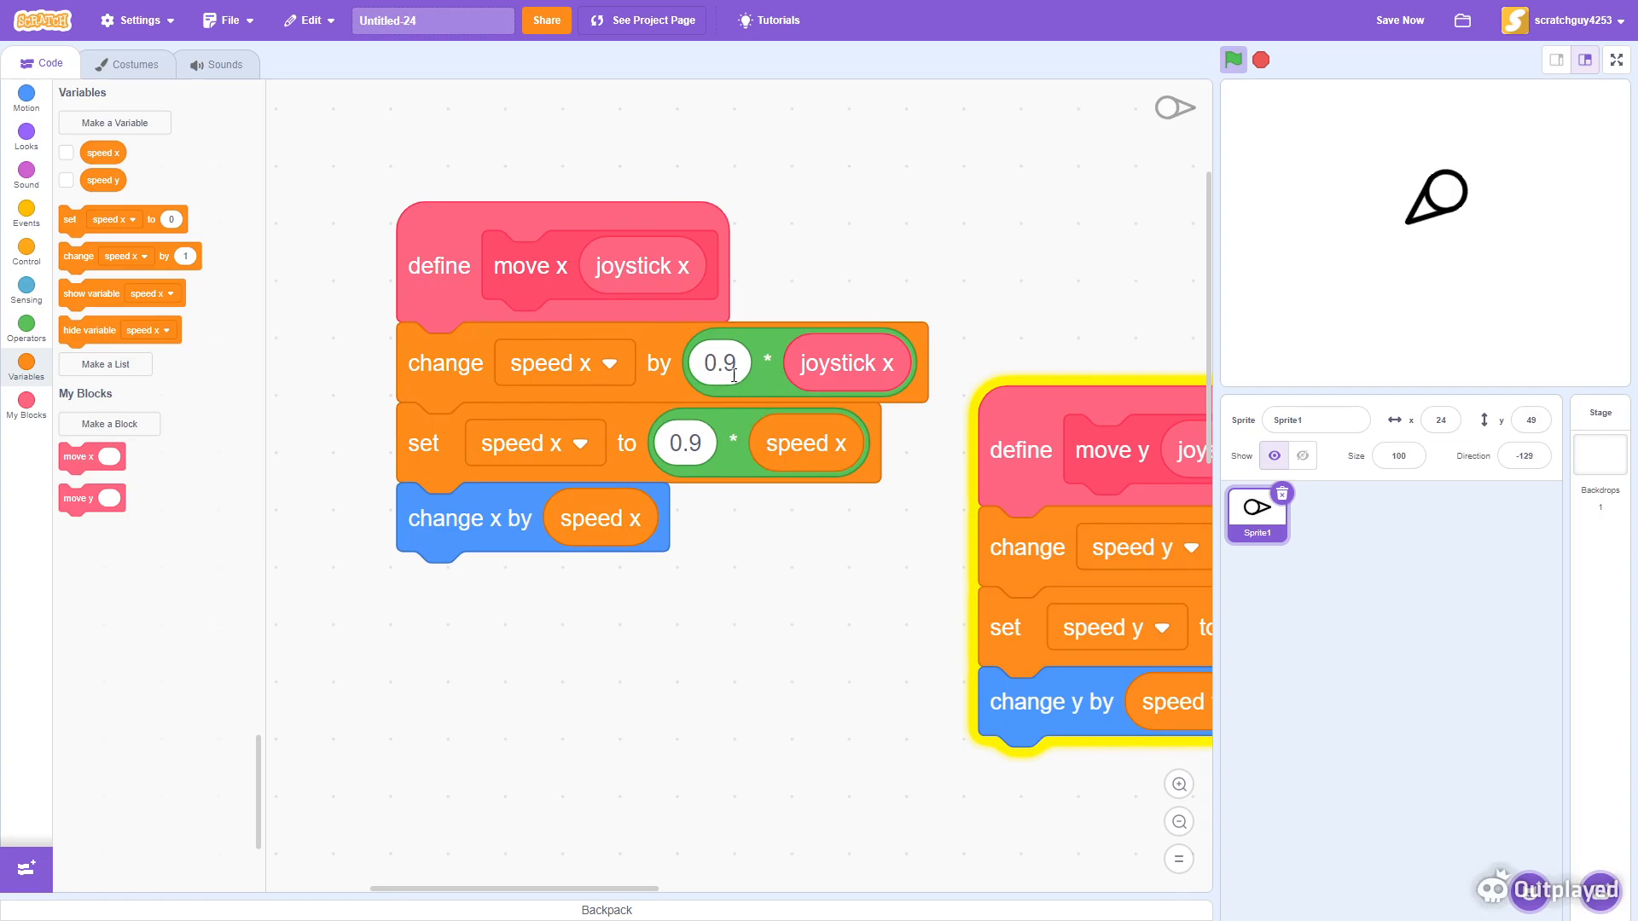
left_click(735, 376)
type("1")
key("Tab")
type("1")
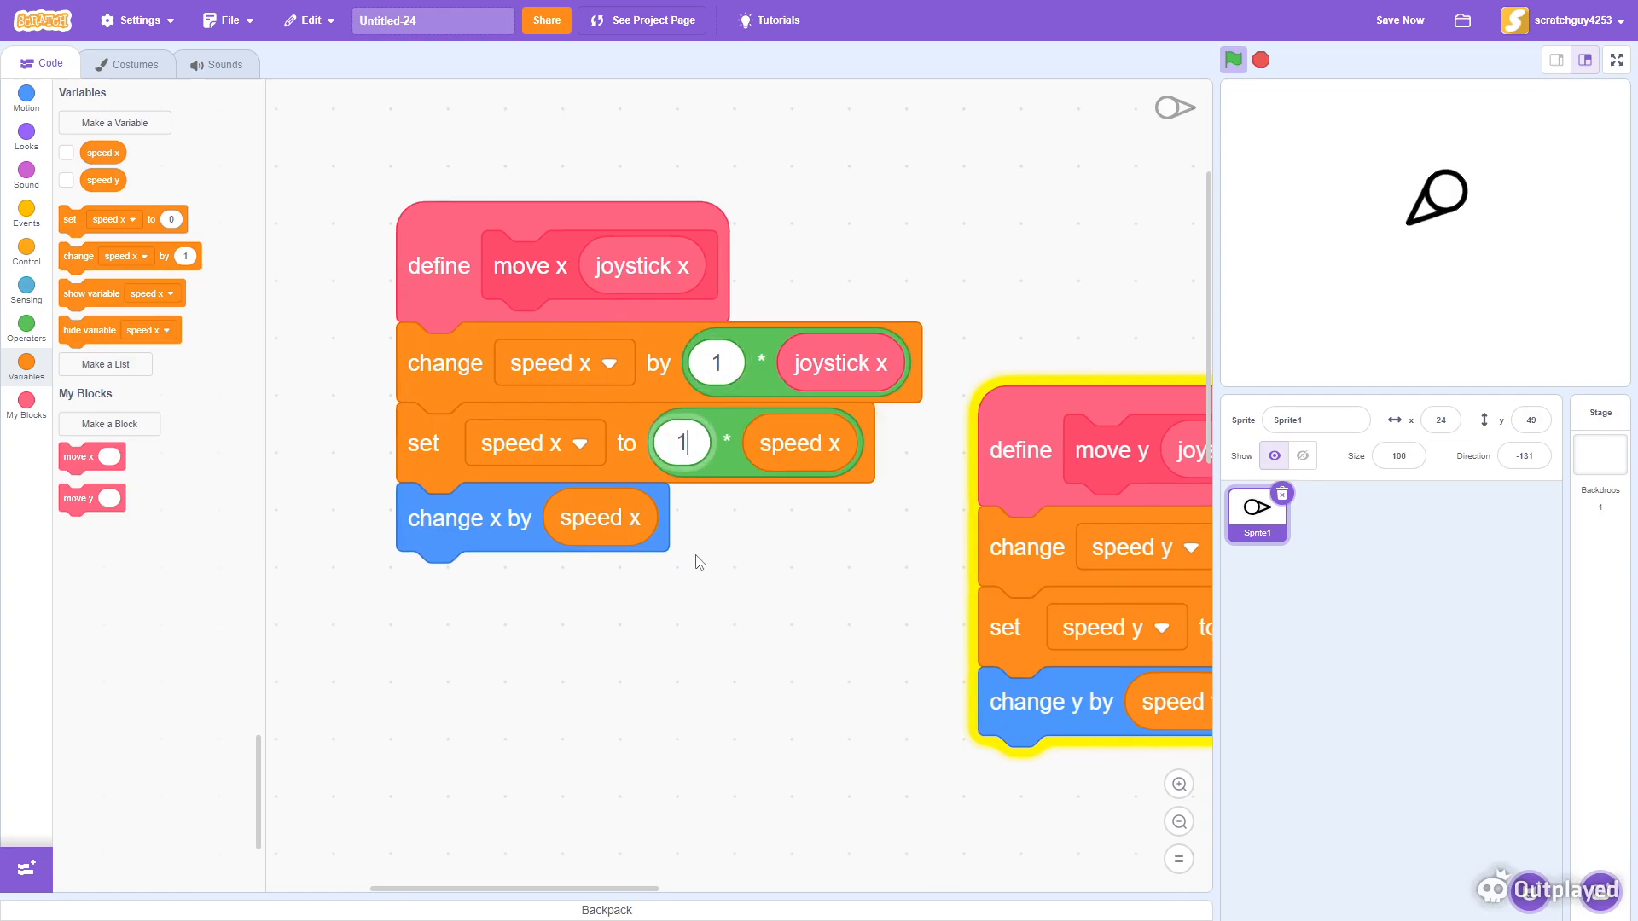
- Test the sprite's movement on the full-screen stage
left_click(685, 576)
left_click(1617, 60)
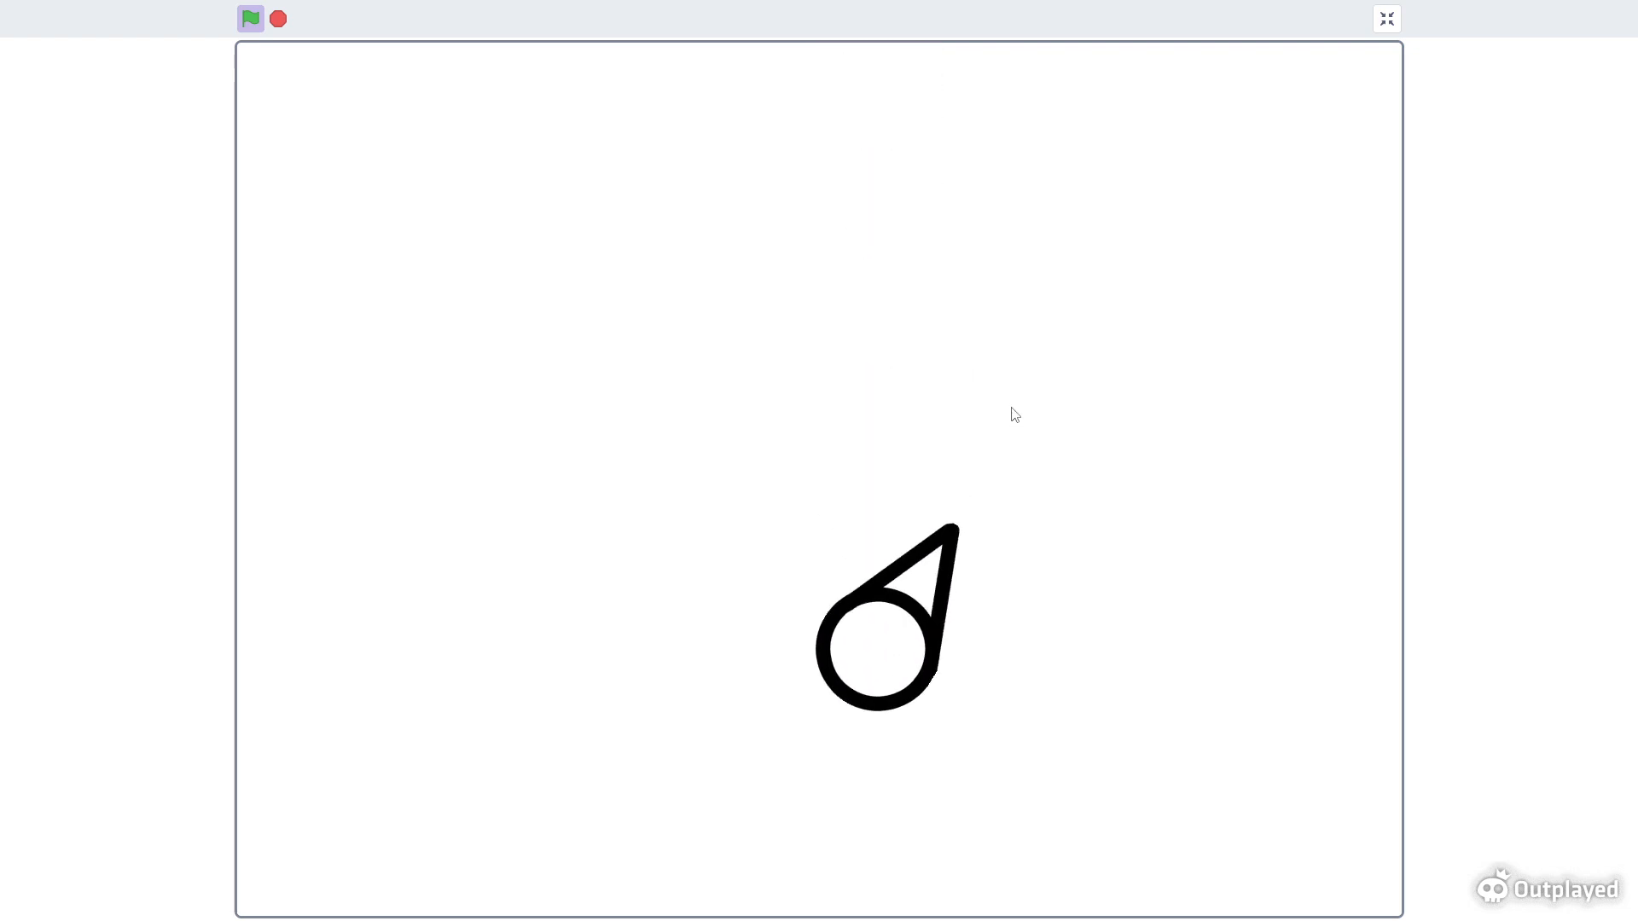
left_click(1386, 19)
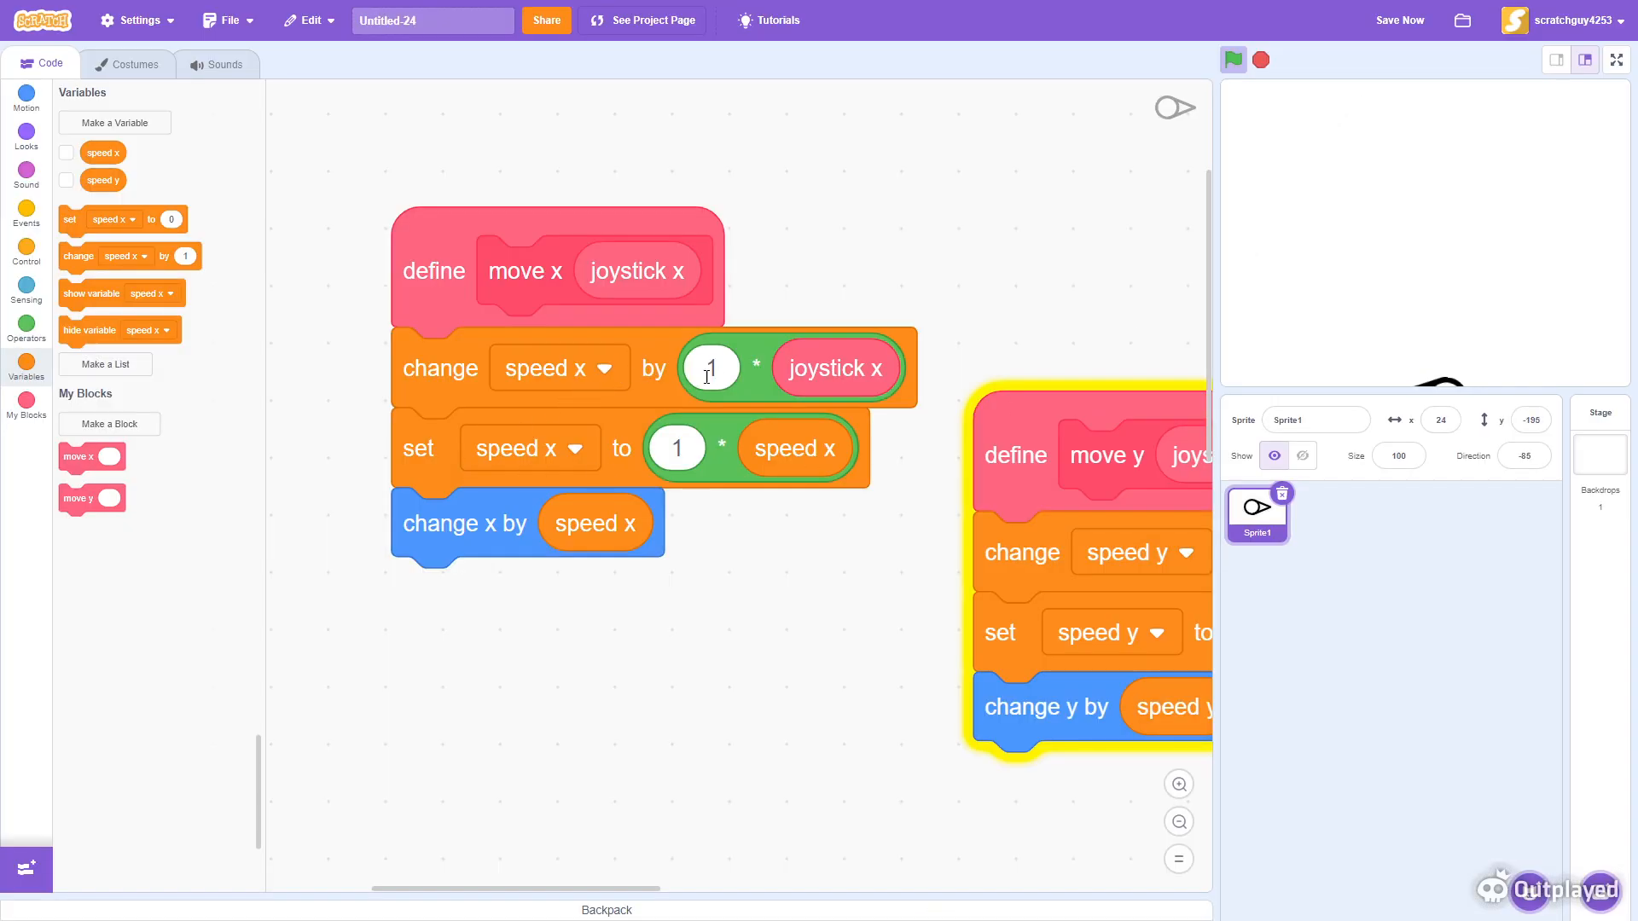
- Set both multipliers in the move x definition to 0.8
type("0.8")
scroll(546, 786, "right", 2)
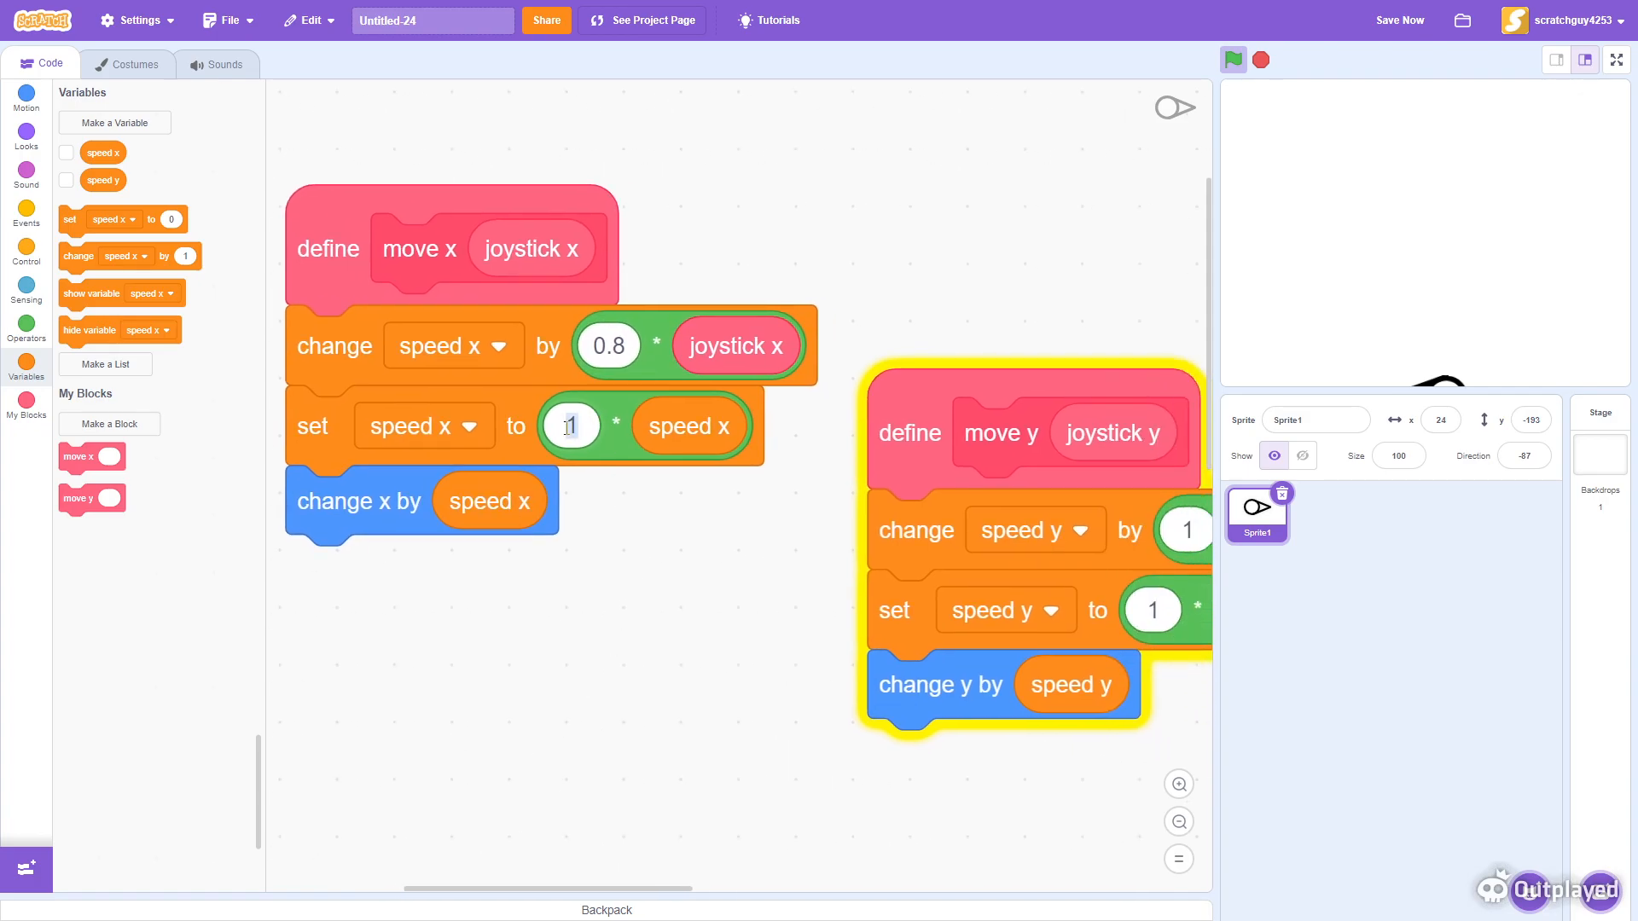
type("0.")
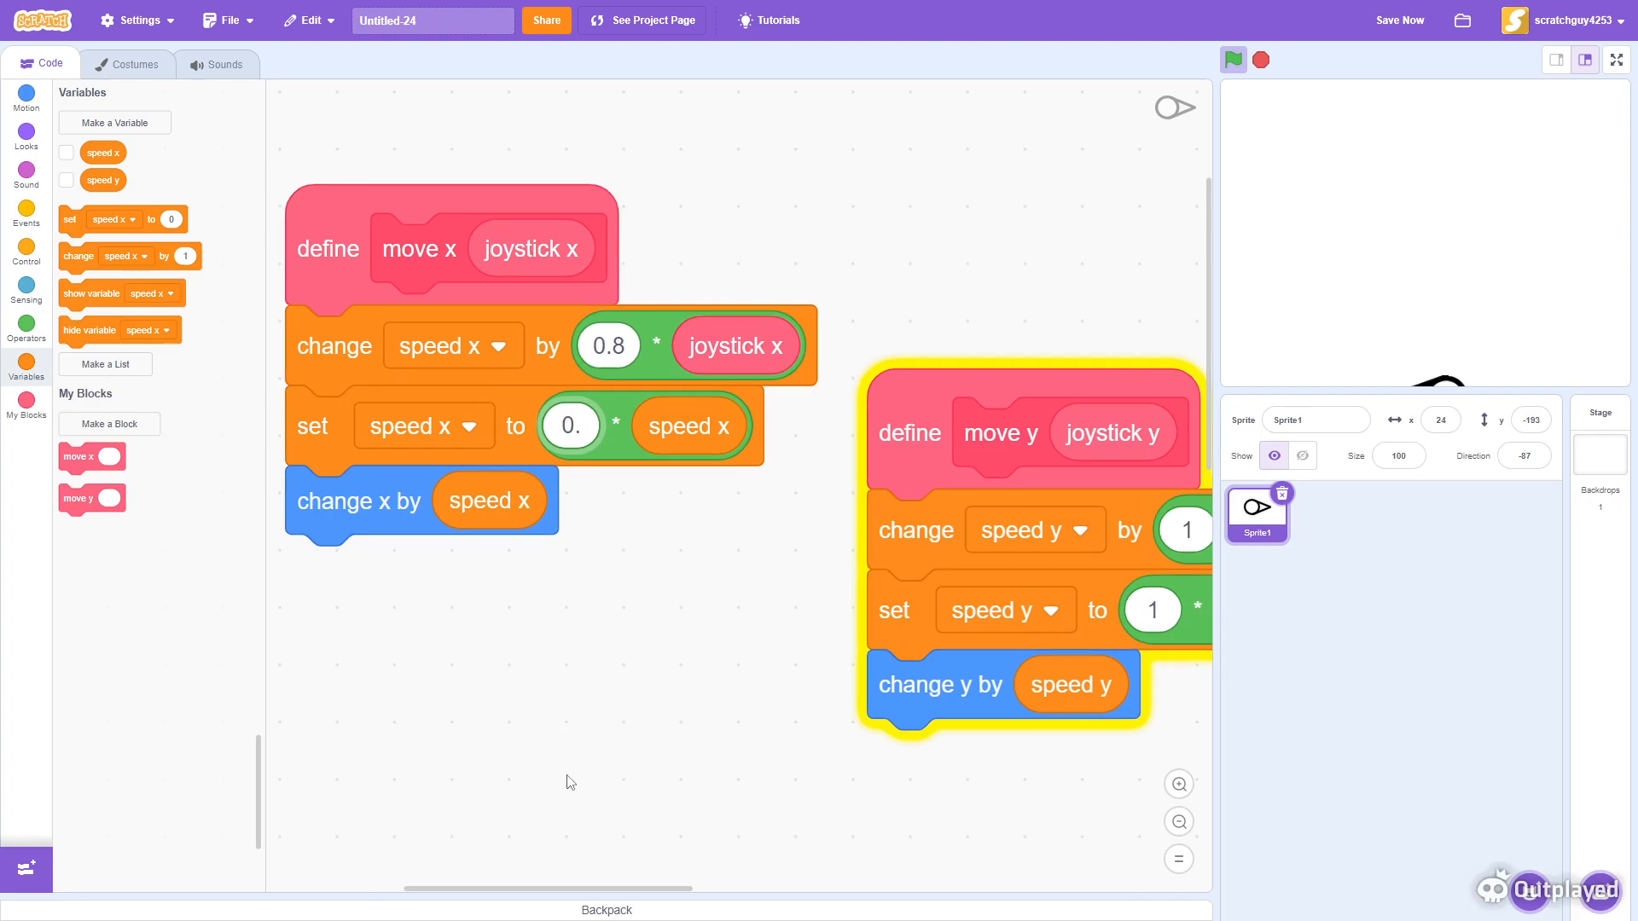
type("8")
- Set both multipliers in the move y definition to 0.8
scroll(570, 781, "right", 5)
left_click(762, 580)
type("0.8")
left_click(796, 501)
type("0.8")
left_click(596, 757)
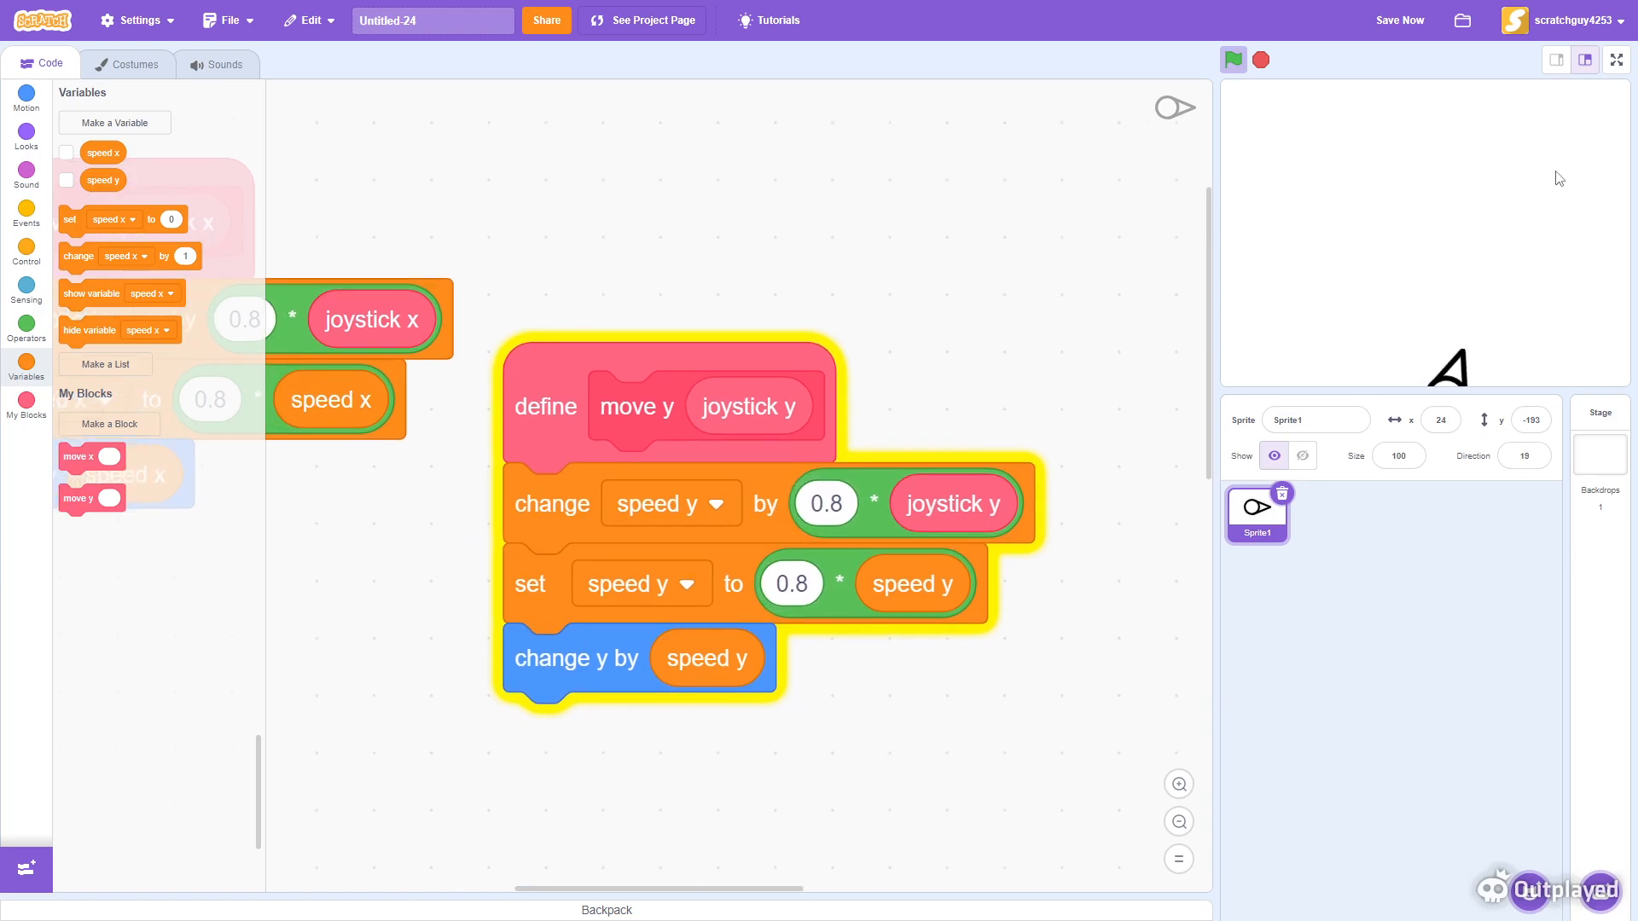
- Restart the project with the green flag on the full-screen stage and test the movement
left_click(1616, 60)
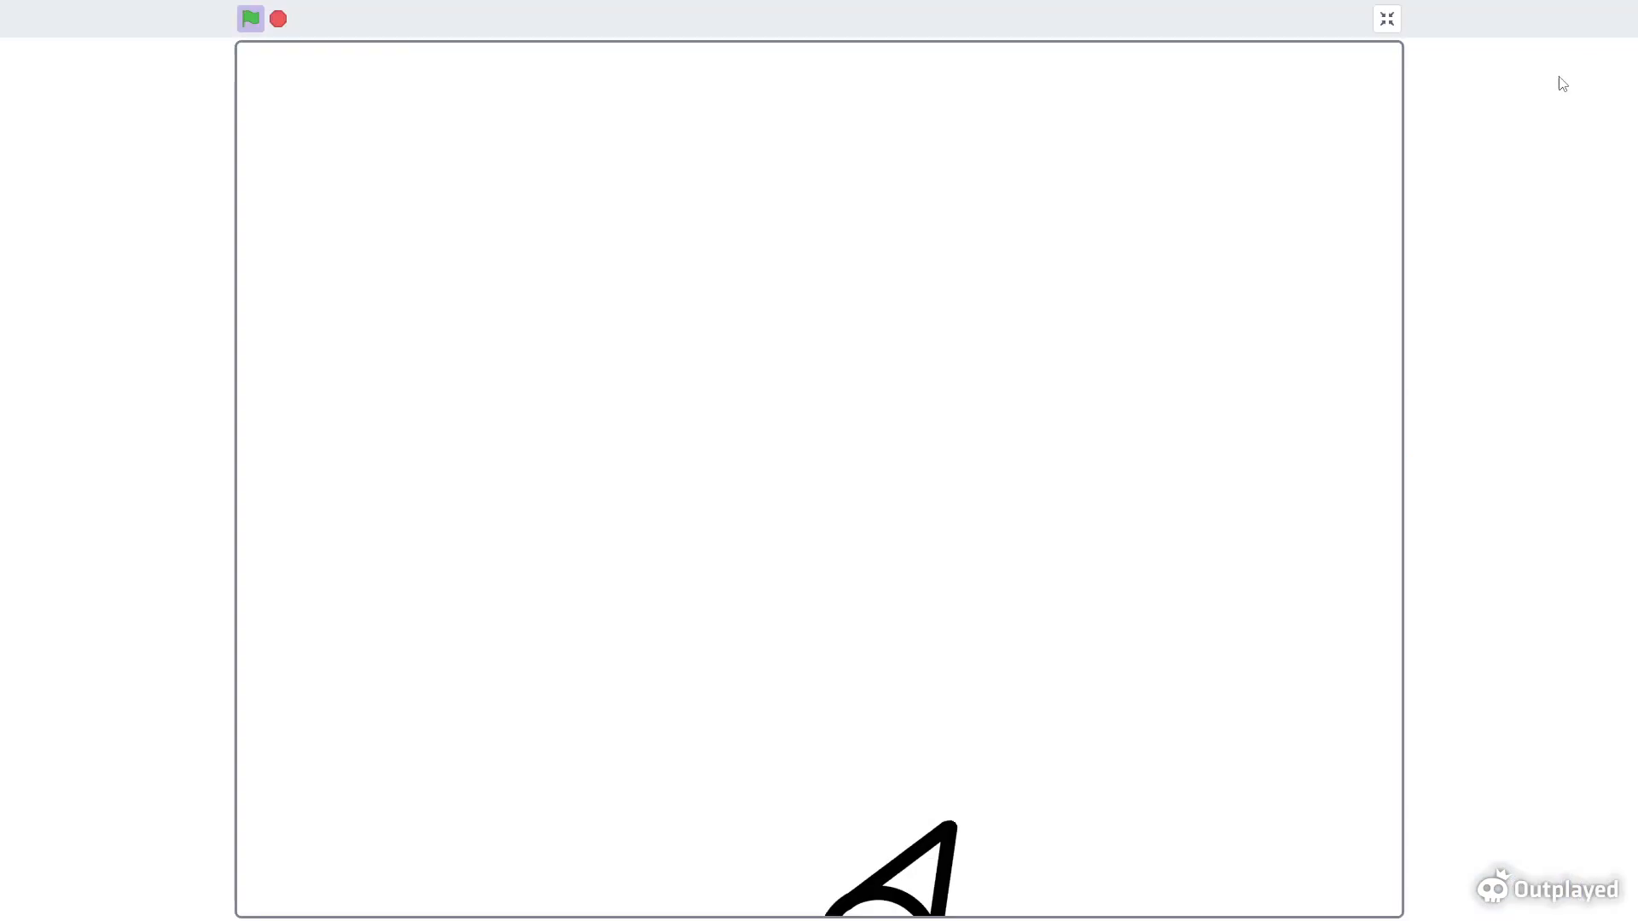
left_click(248, 18)
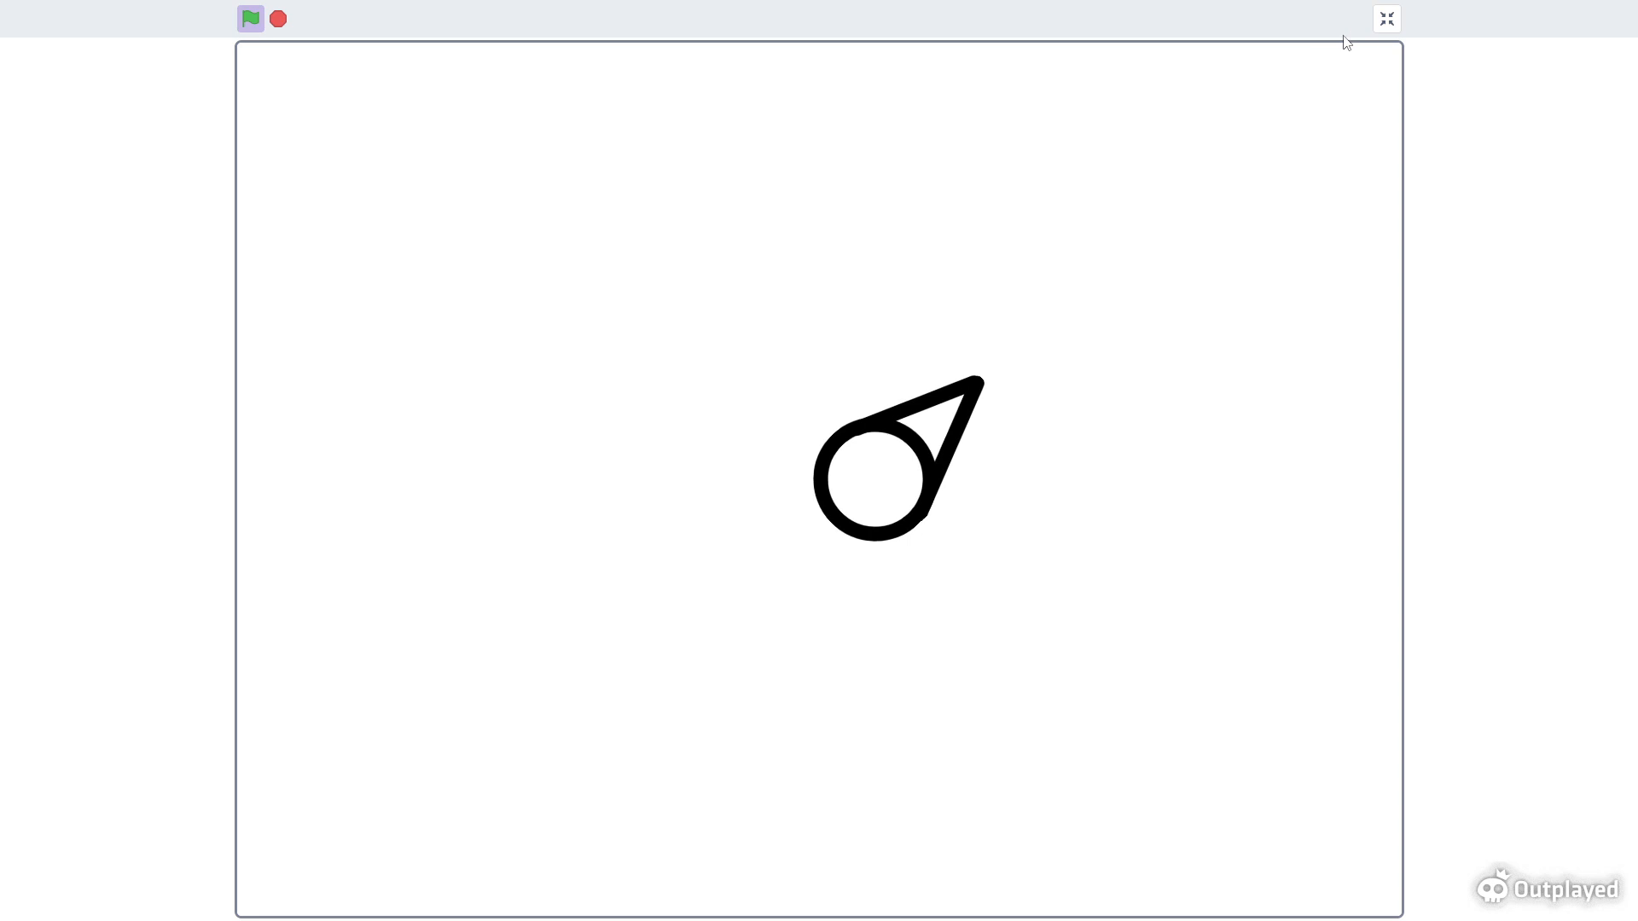
left_click(1386, 19)
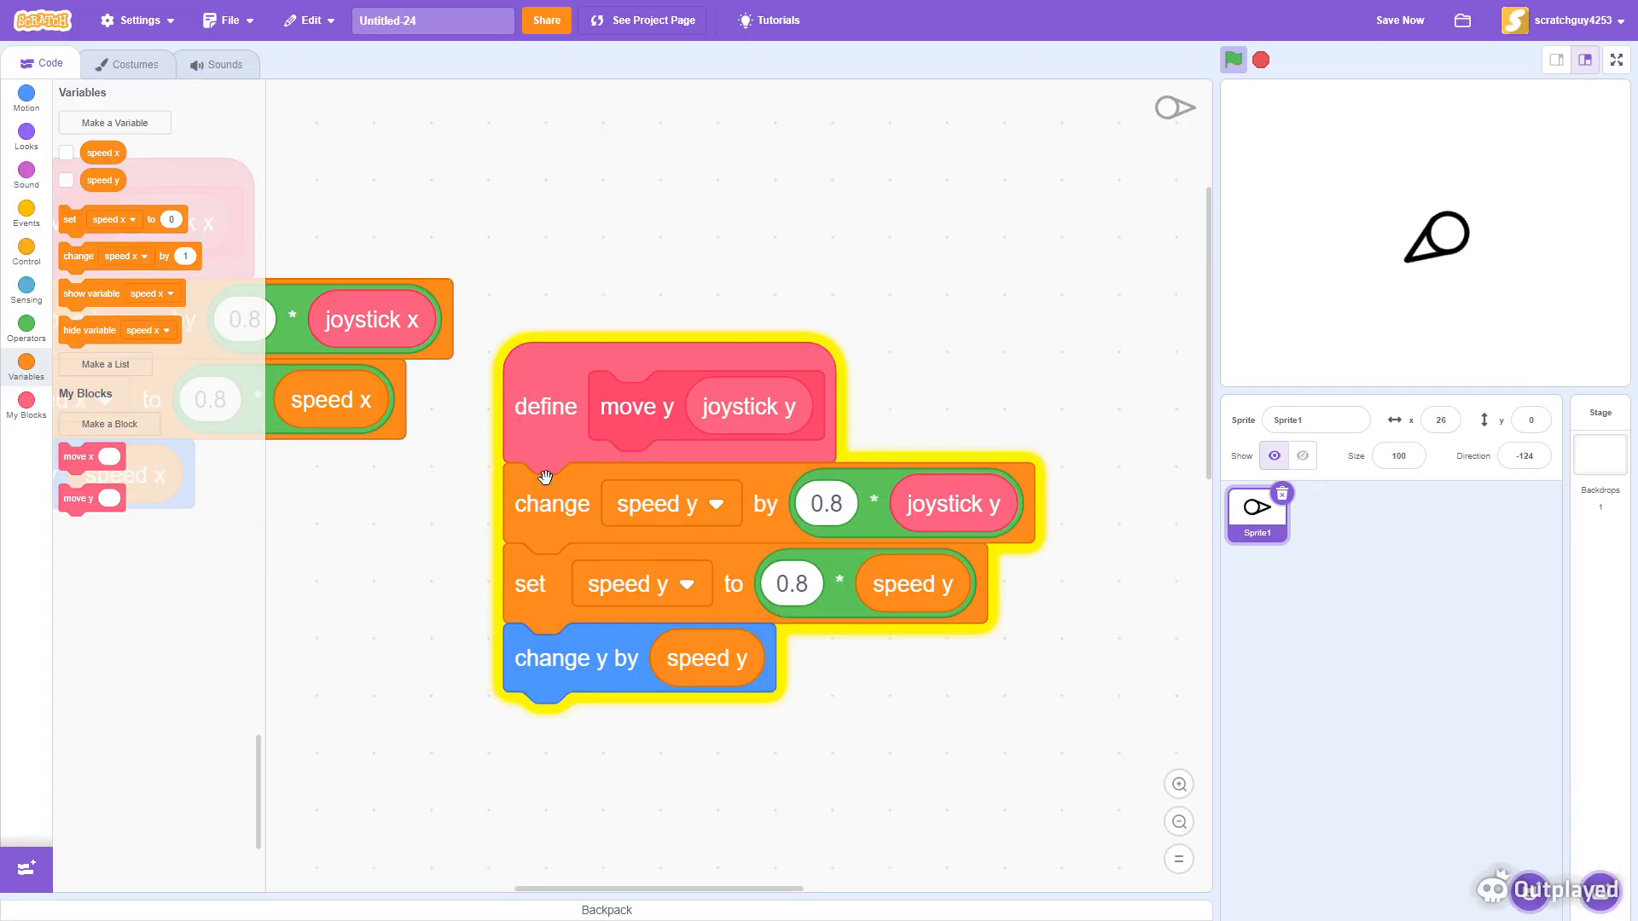
- Set the change-speed multipliers in both the move y and move x definitions to 0.9
left_click(826, 505)
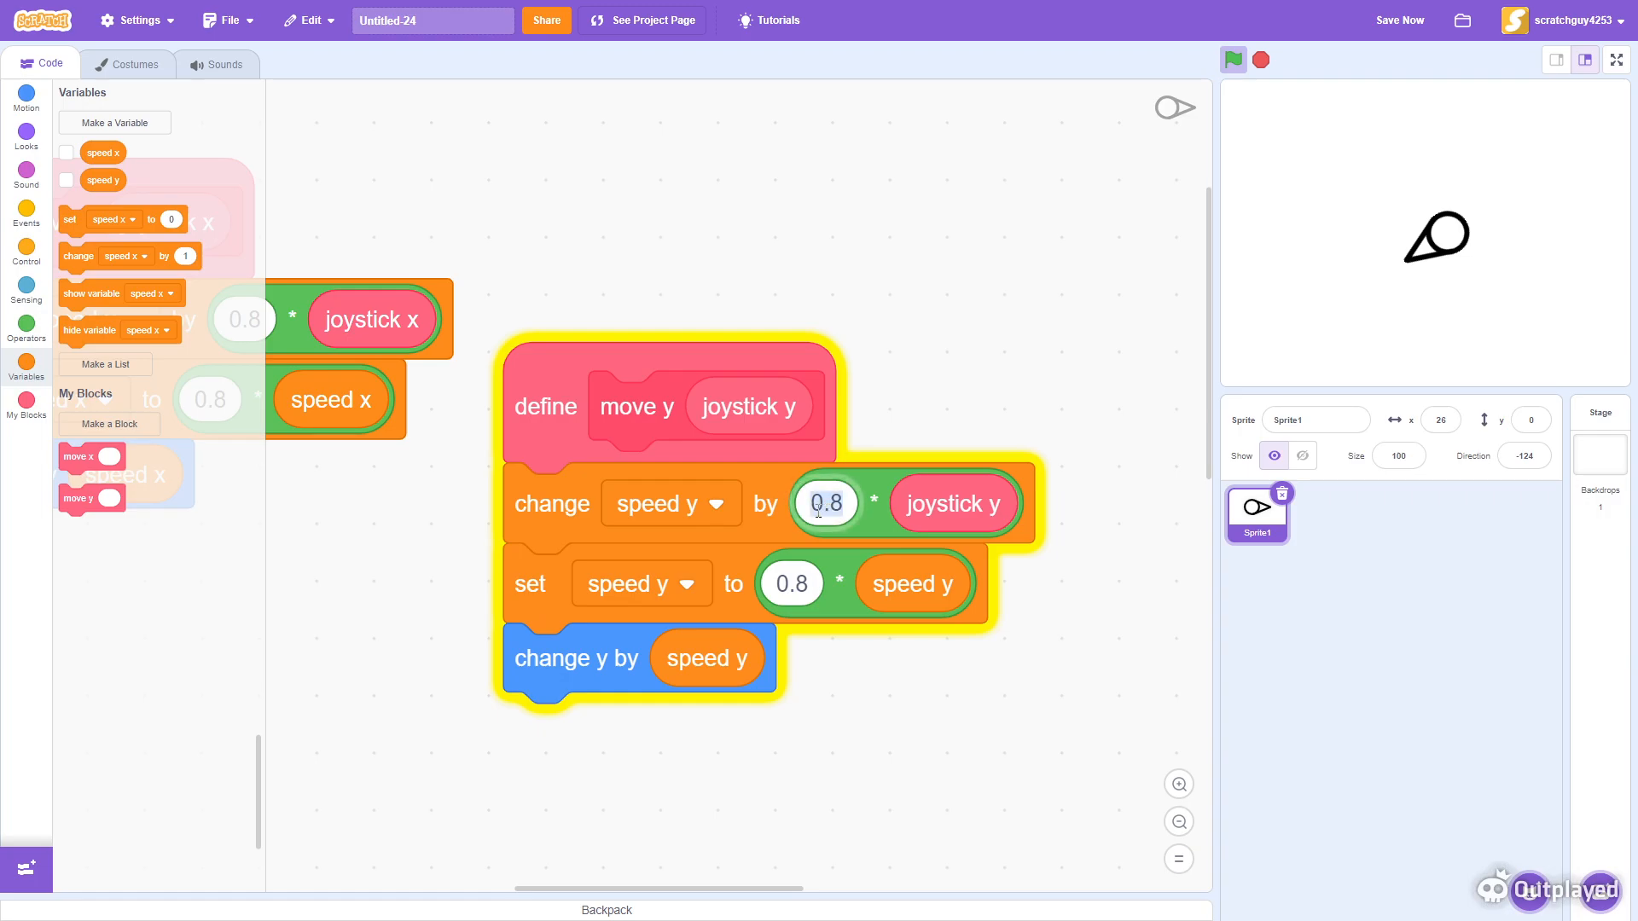
type("0.9")
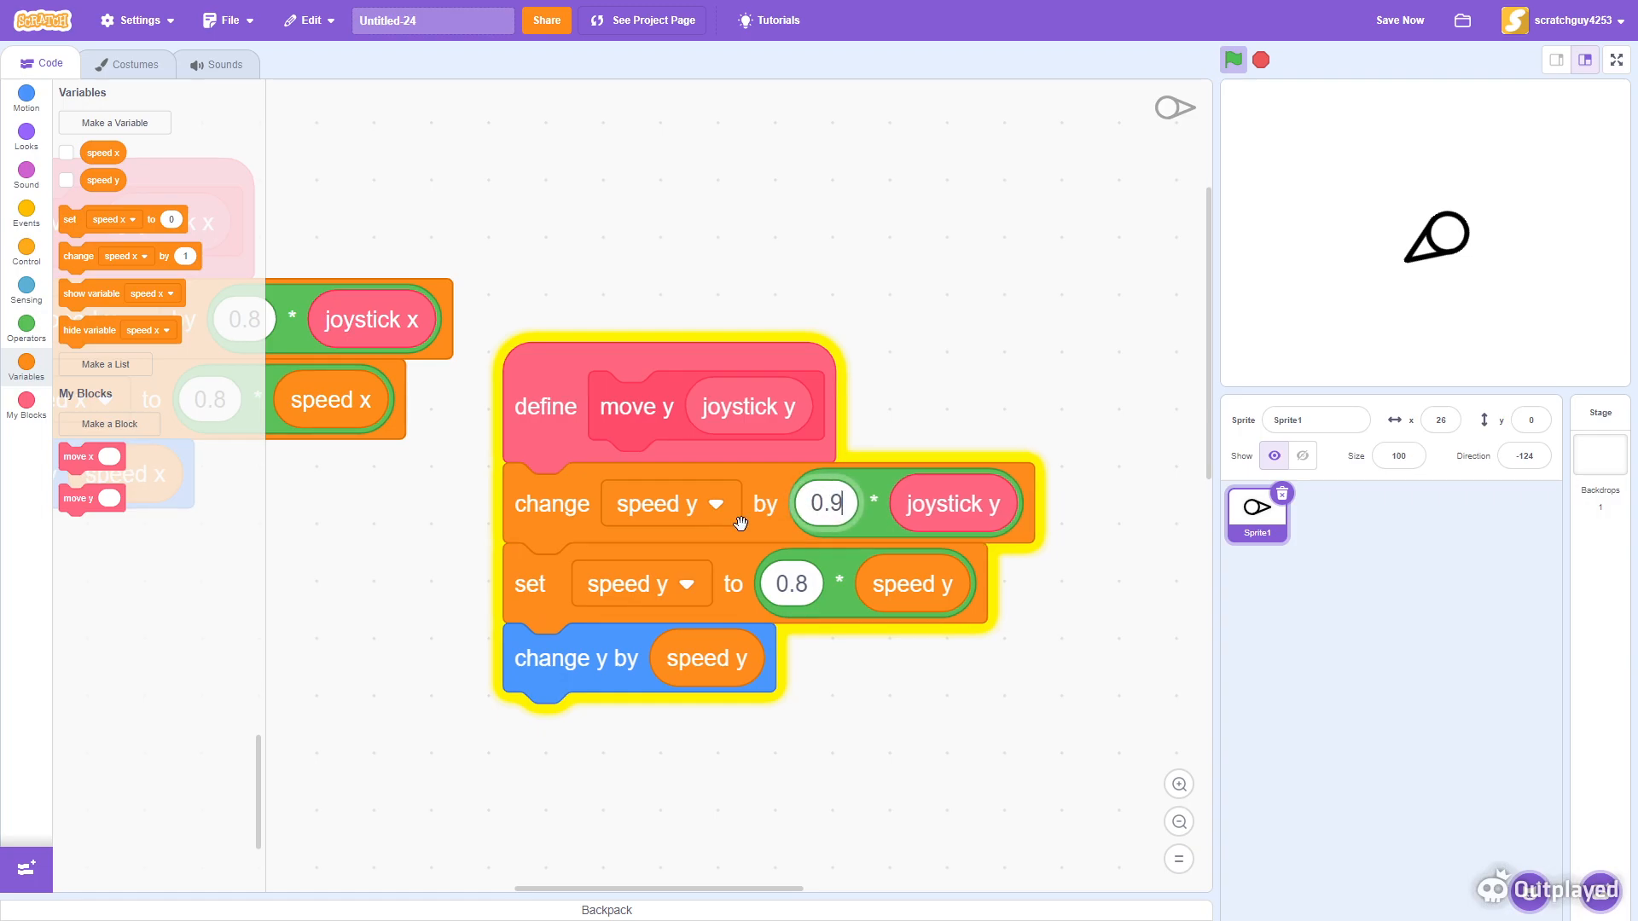
scroll(540, 472, "up", 3)
scroll(540, 472, "left", 5)
type("0.9")
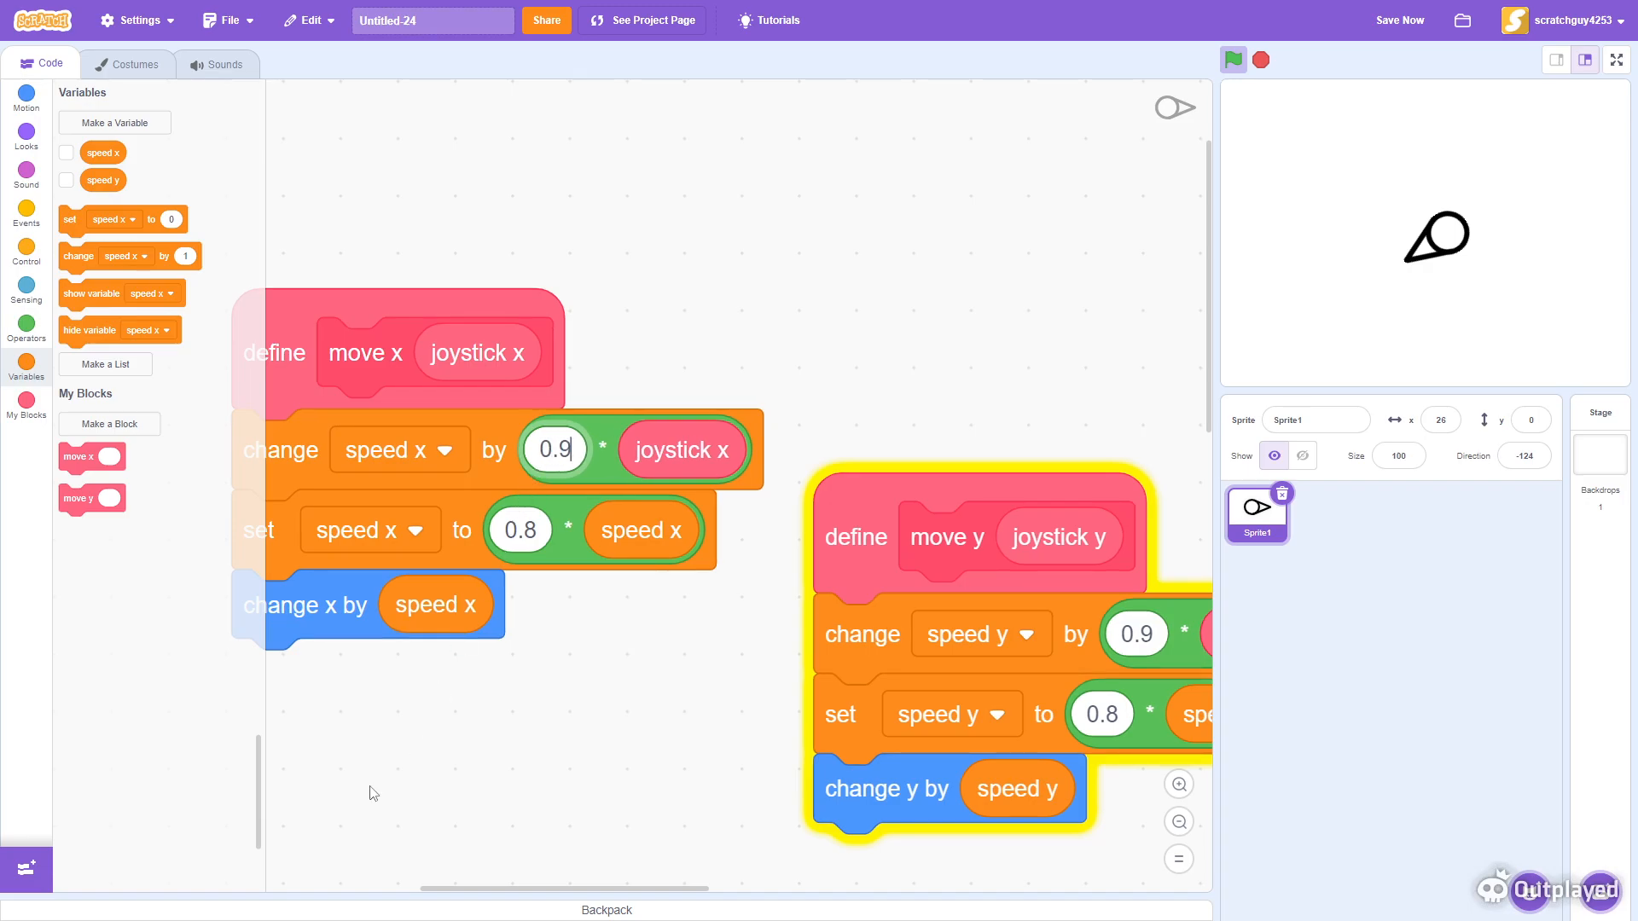
- In the move x definition, set the set-speed multiplier to 0.9 and the change-speed multiplier to 0.8
scroll(380, 810, "down", 3)
scroll(379, 810, "left", 3)
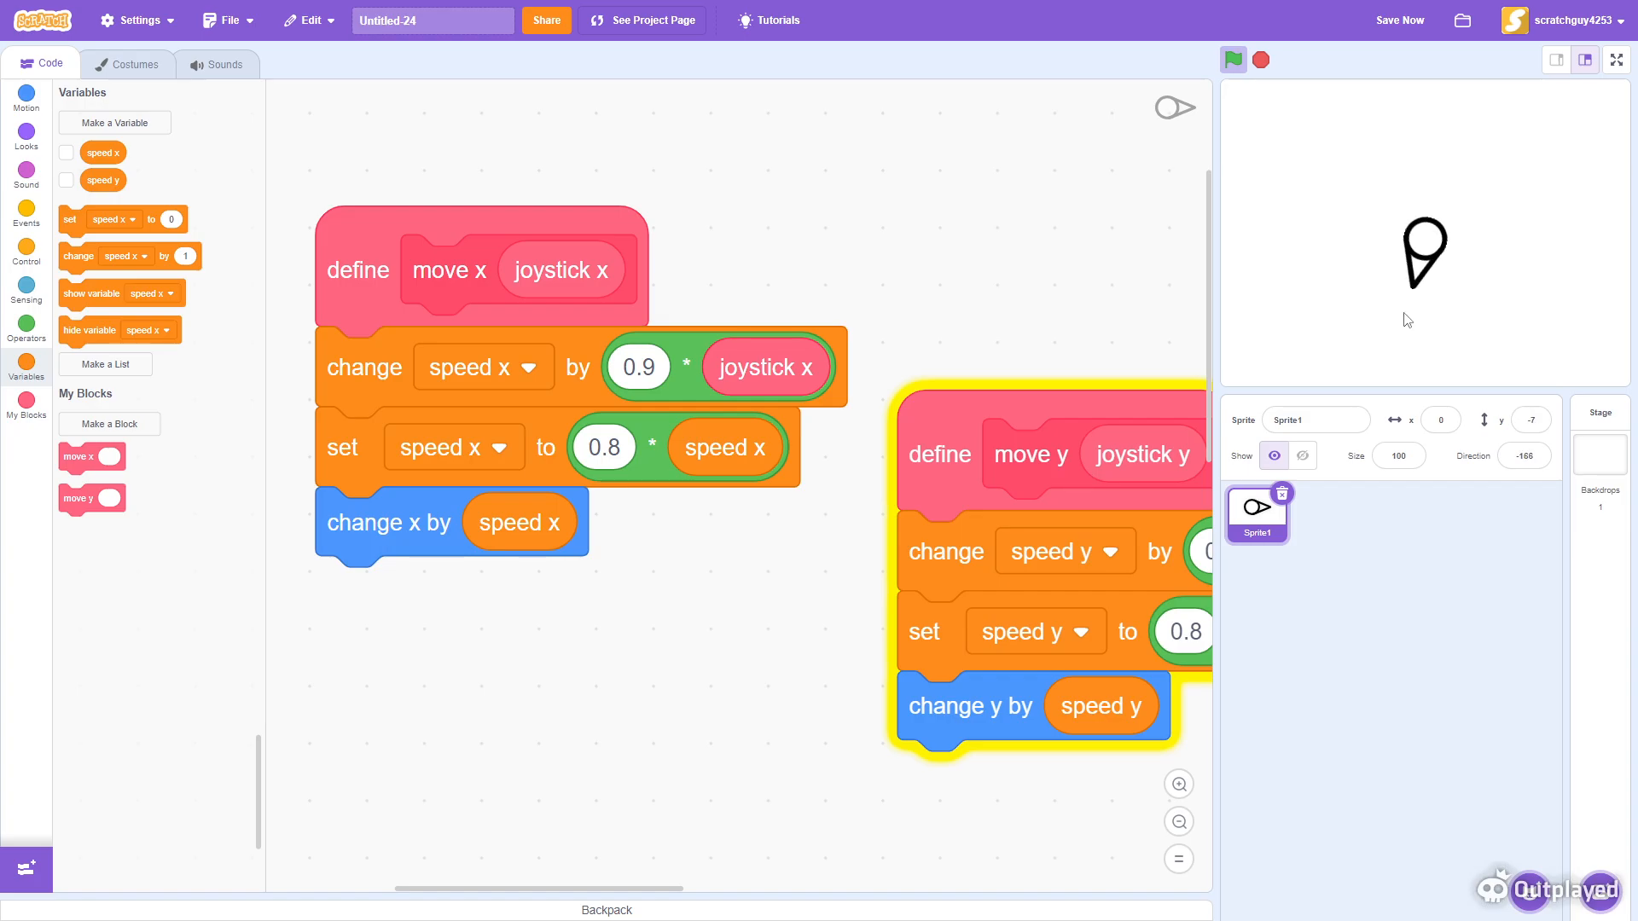
left_click(617, 442)
type("0.9")
left_click(638, 367)
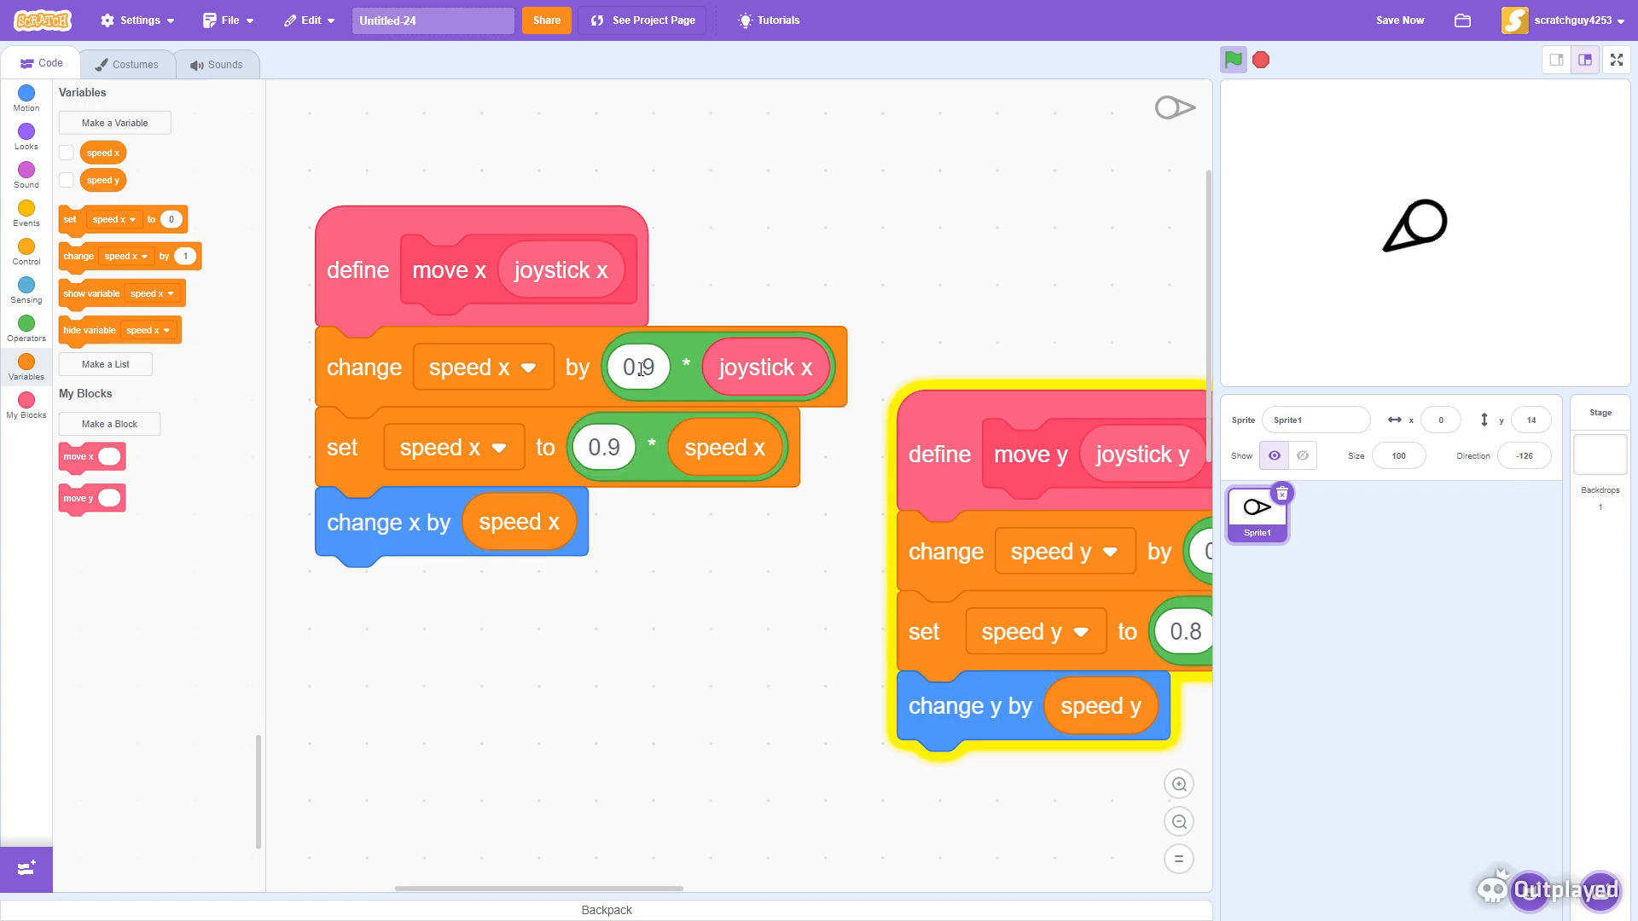
type("0.8")
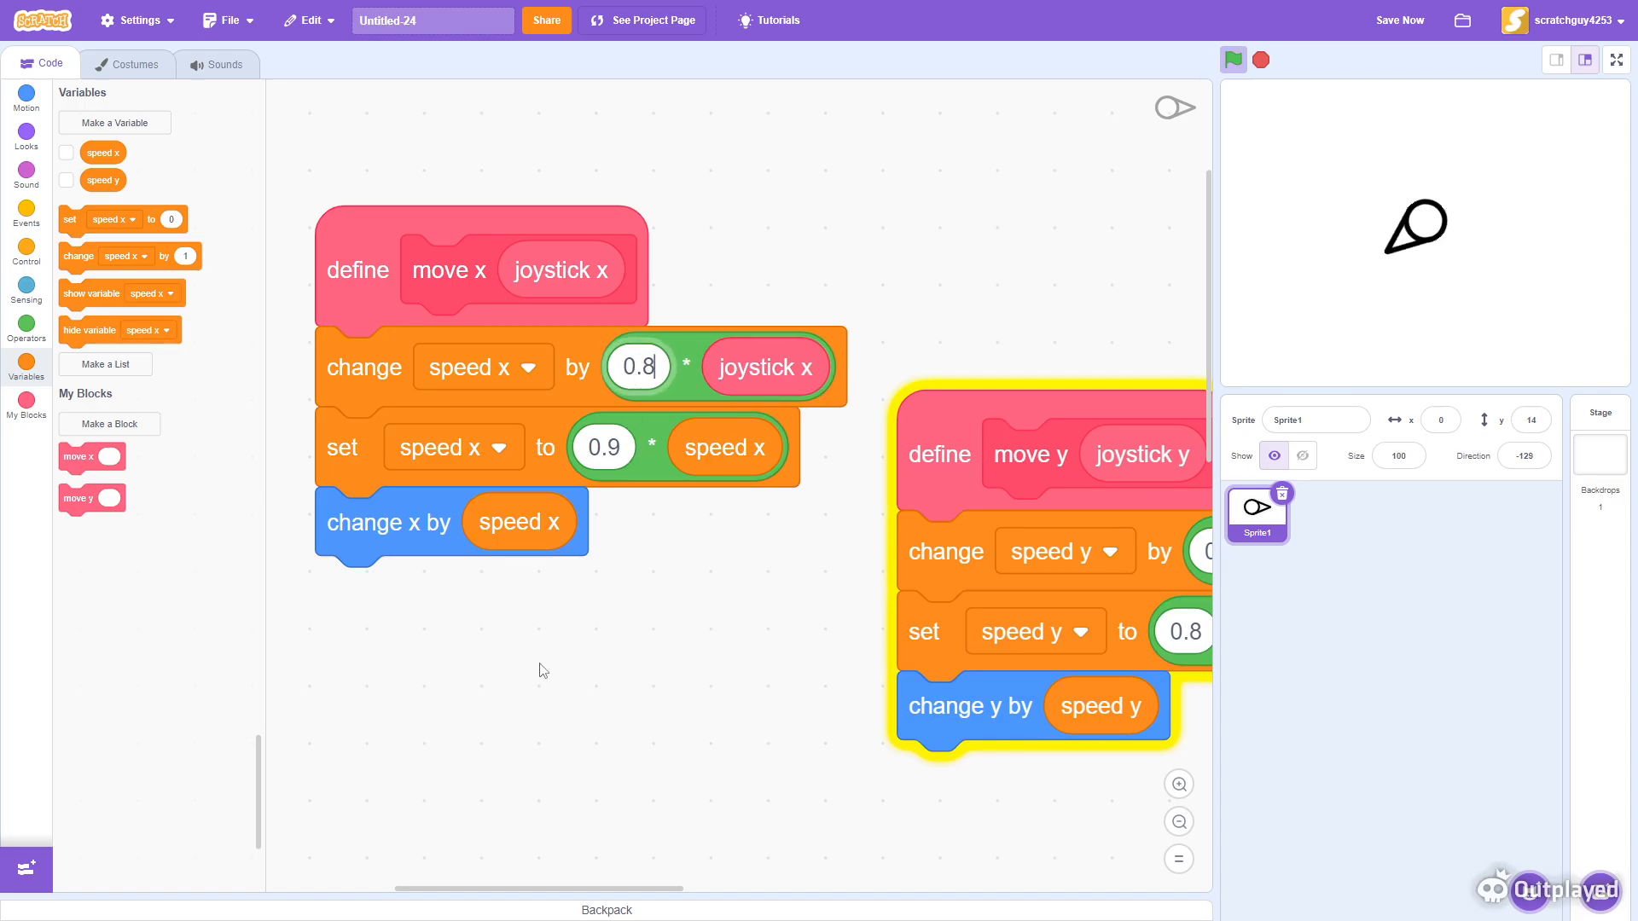
- In the move y definition, set the change-speed multiplier to 0.8 and the set-speed multiplier to 0.9
scroll(586, 666, "right", 5)
left_click(842, 531)
type("0.8")
left_click(802, 615)
type("0.9")
left_click(1056, 640)
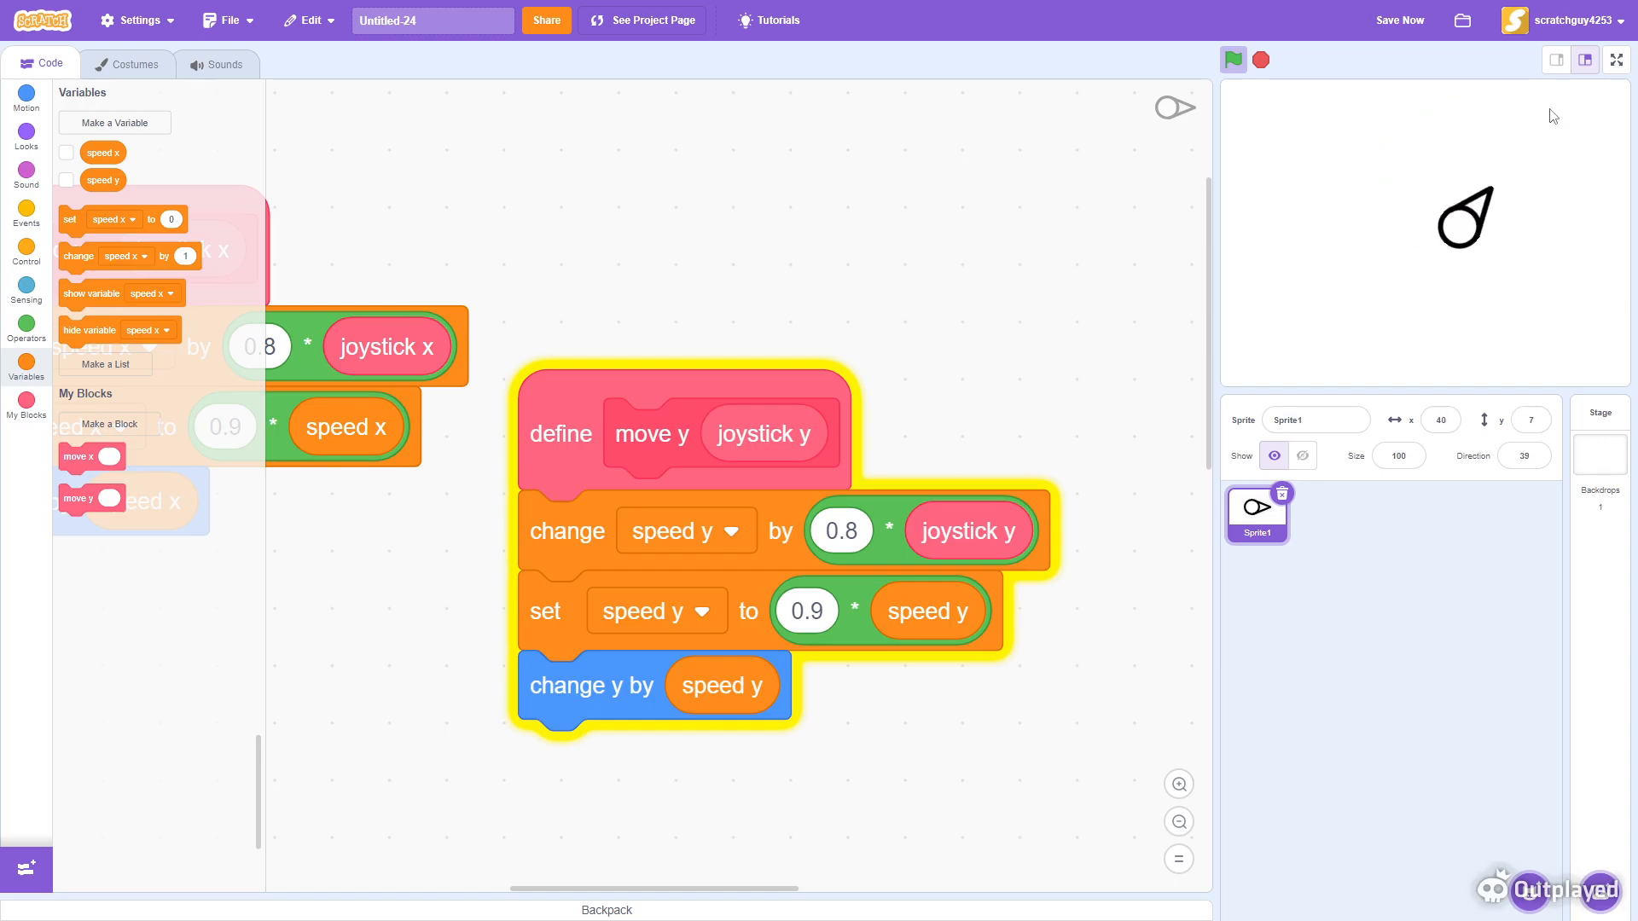
- Set the change-speed multipliers in both the move y and move x definitions to 0.9
left_click(844, 529)
type("0.")
type("8")
left_click_drag(311, 592, 760, 829)
left_click(712, 589)
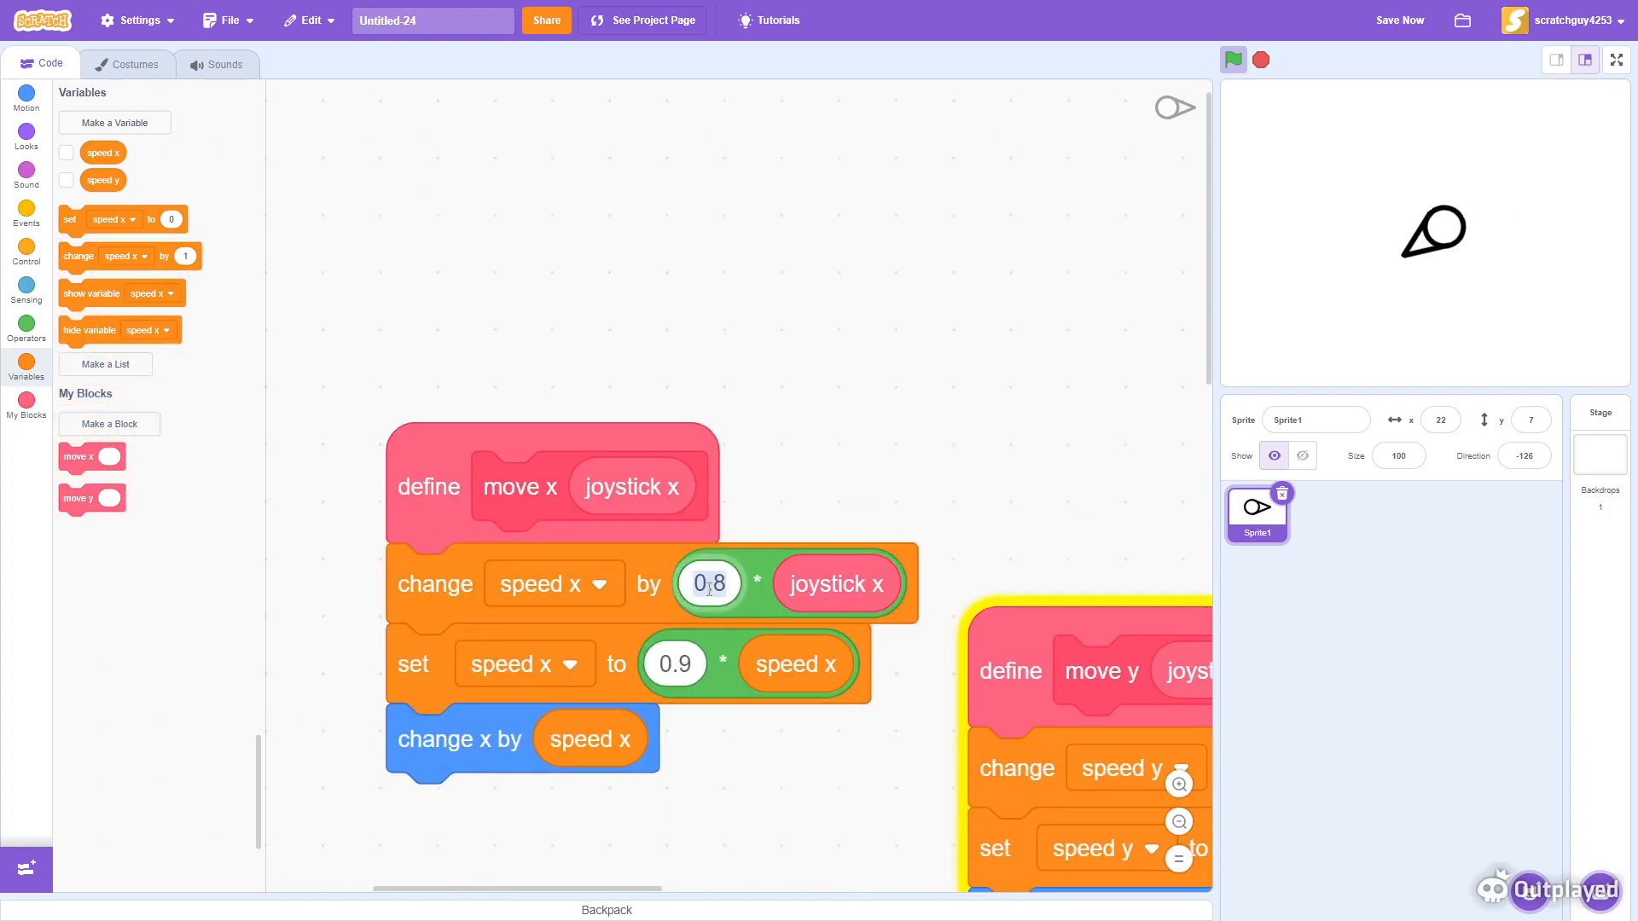
type("0.9")
left_click(812, 523)
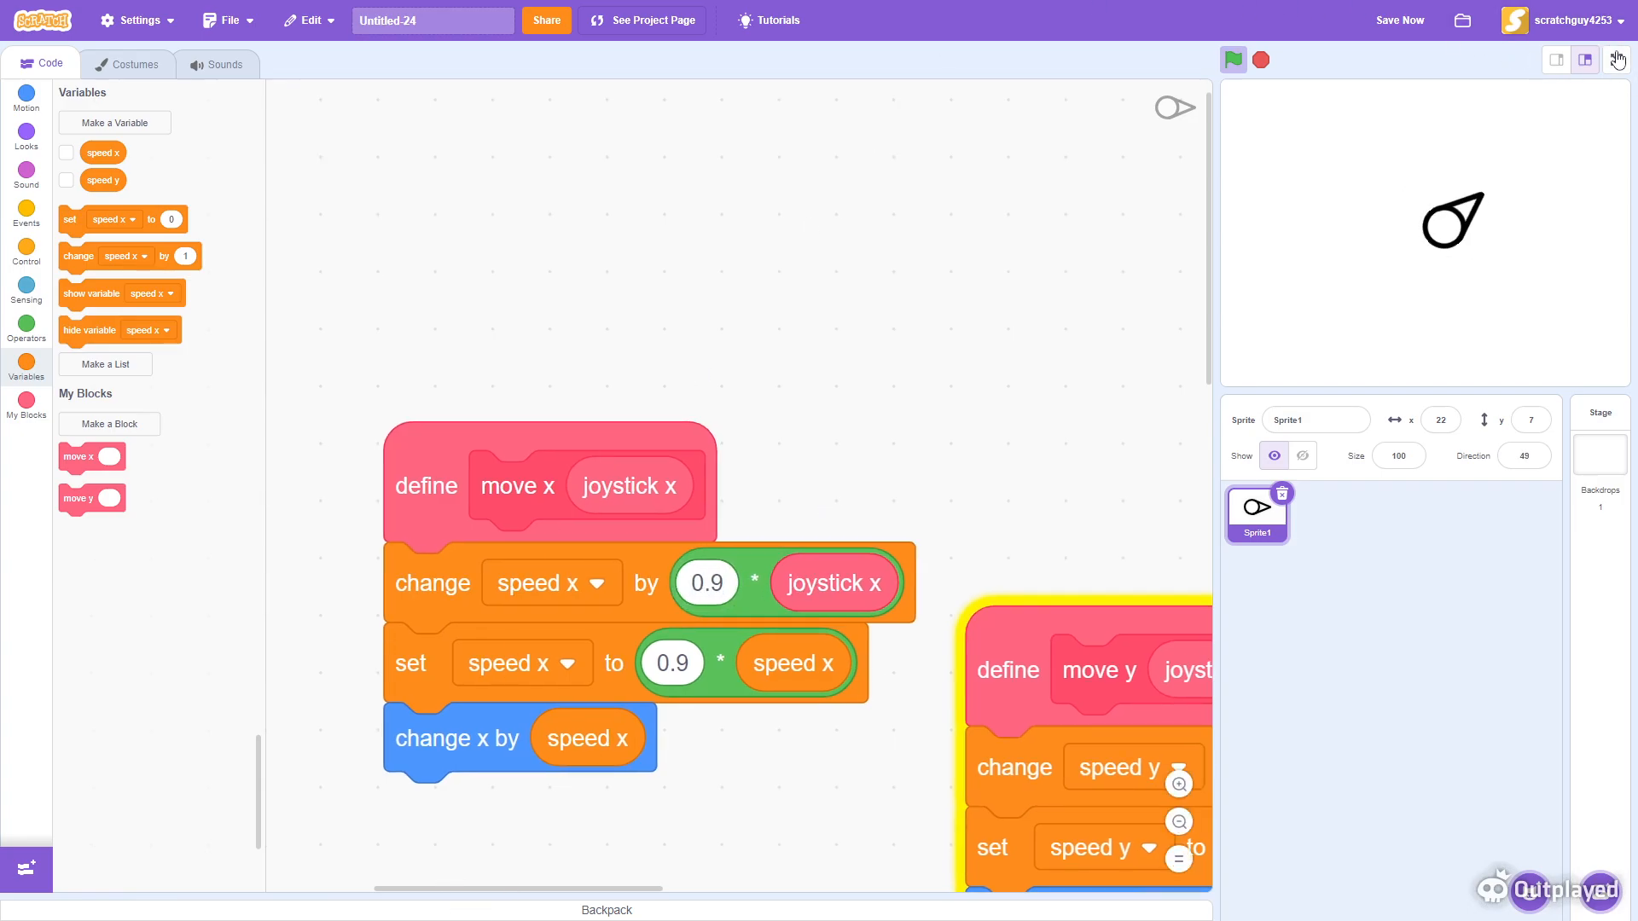
- Test the sprite's movement with the W and S keys while the project runs
left_click_drag(1092, 590, 890, 397)
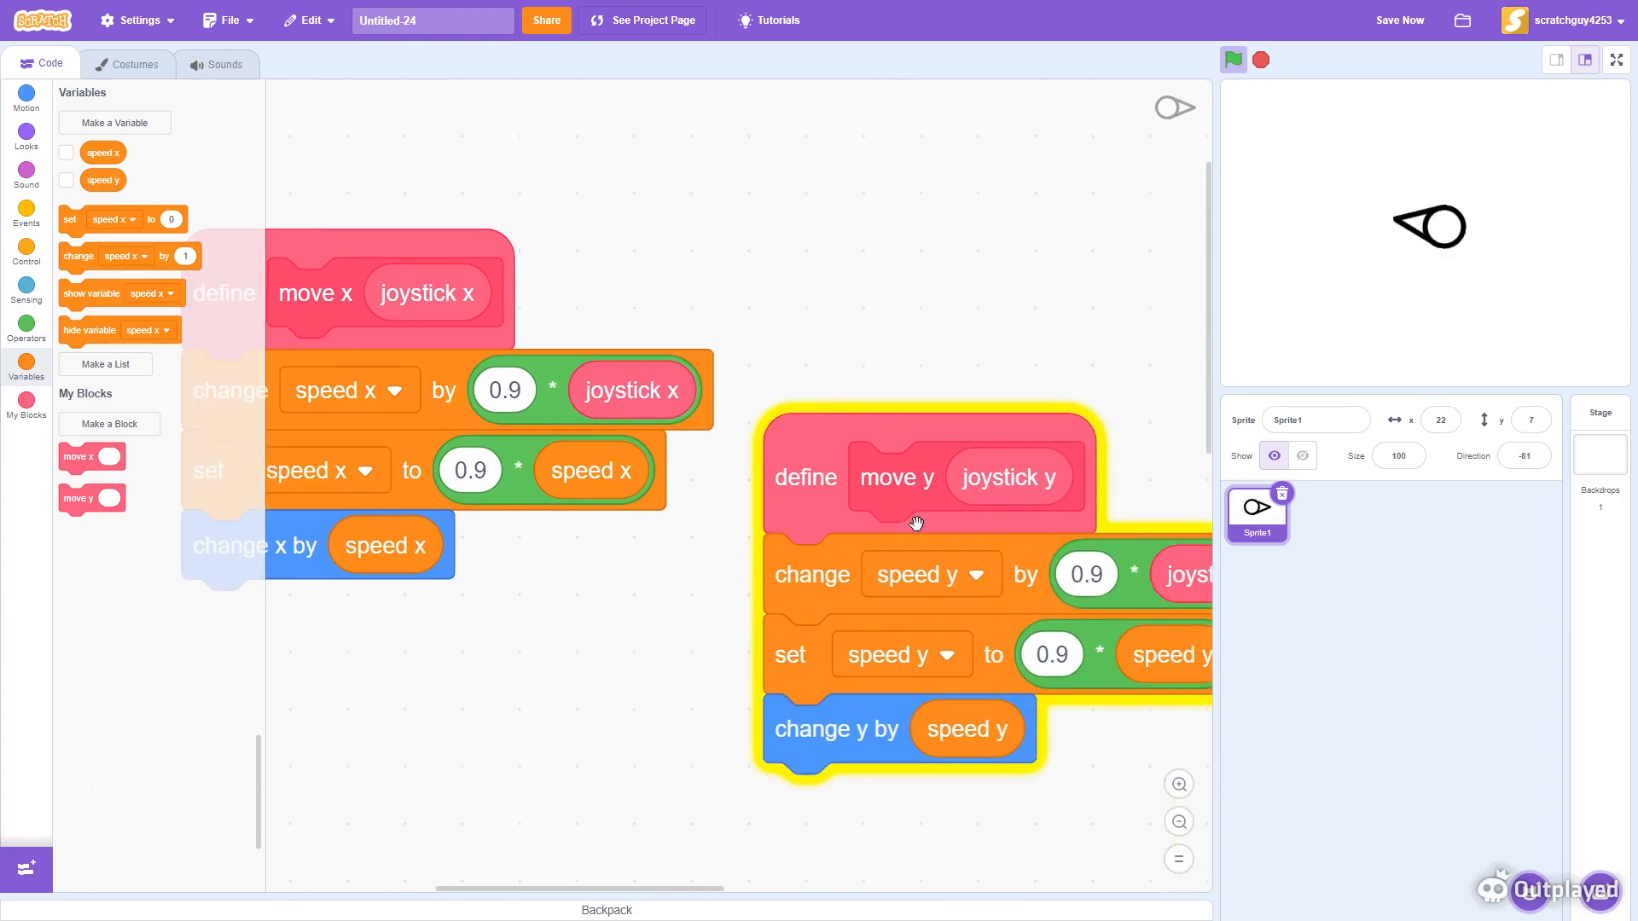
left_click_drag(692, 819, 748, 568)
left_click(1178, 821)
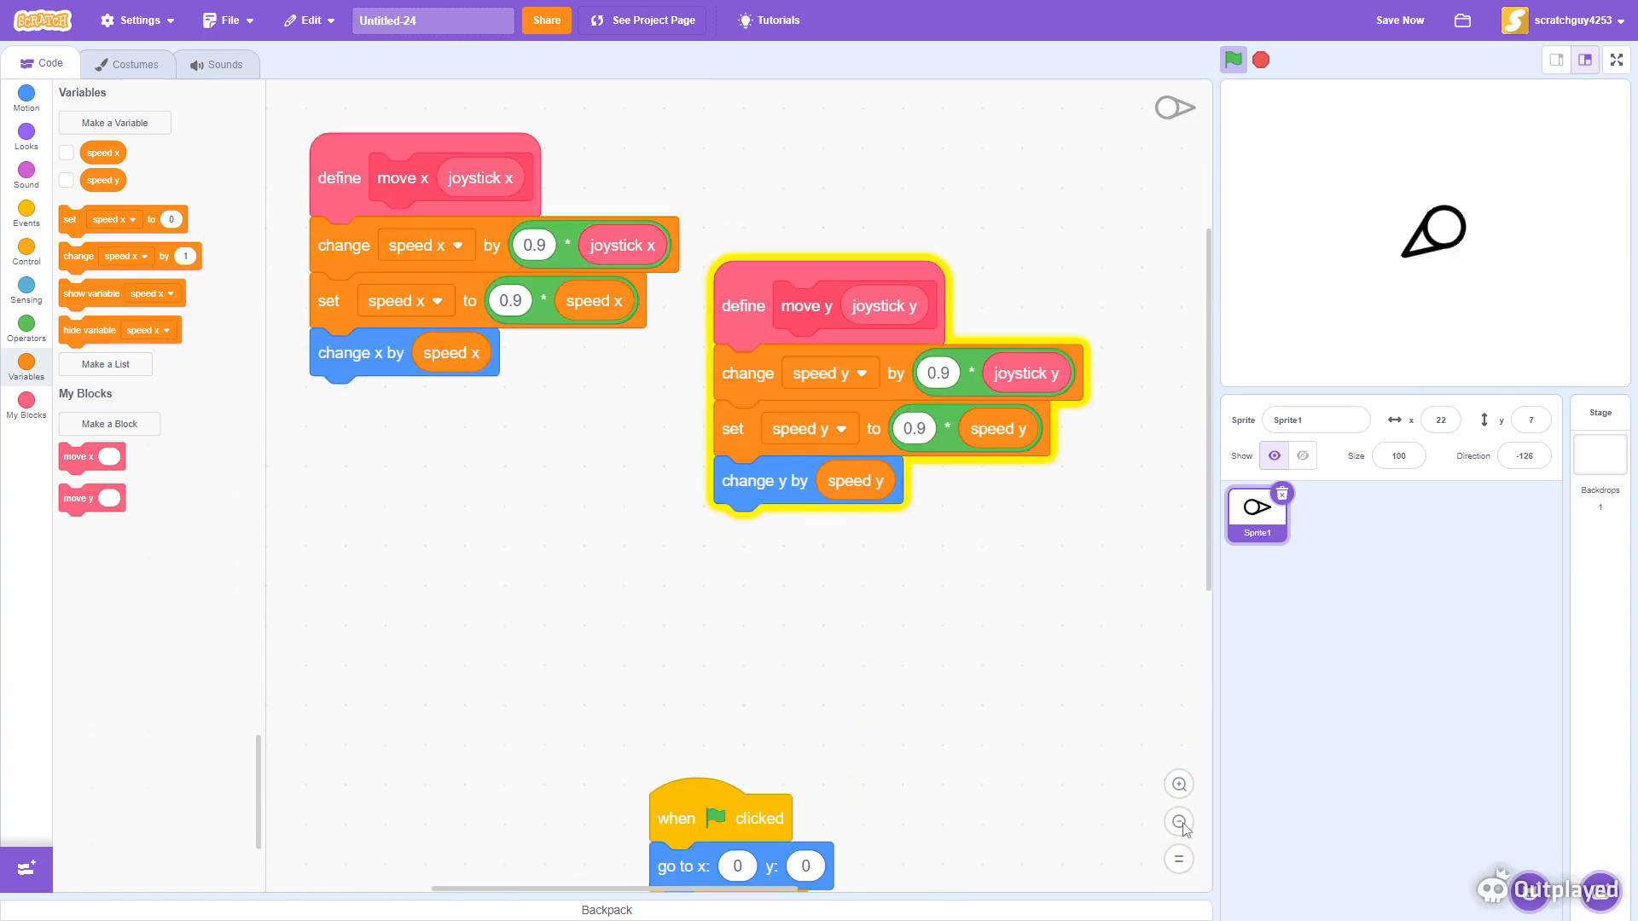
left_click(1178, 821)
mouse_move(1089, 712)
left_mouse_down()
mouse_move(950, 395)
mouse_move(962, 413)
mouse_move(827, 370)
mouse_move(774, 471)
mouse_move(951, 497)
mouse_move(1073, 703)
left_mouse_up()
key("w")
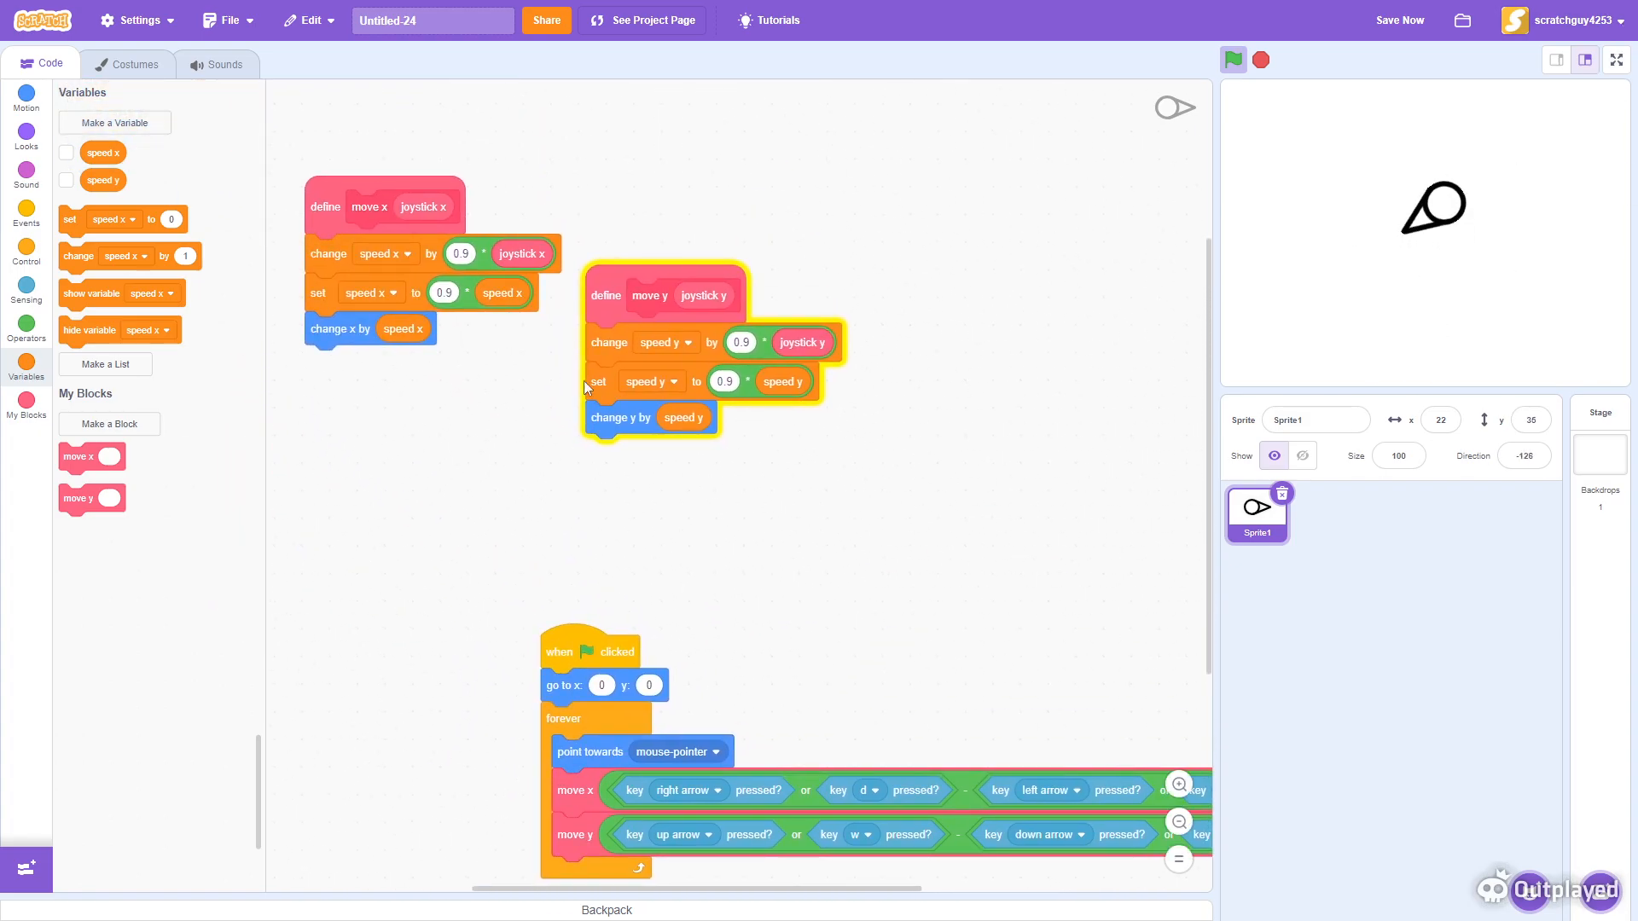
key("s")
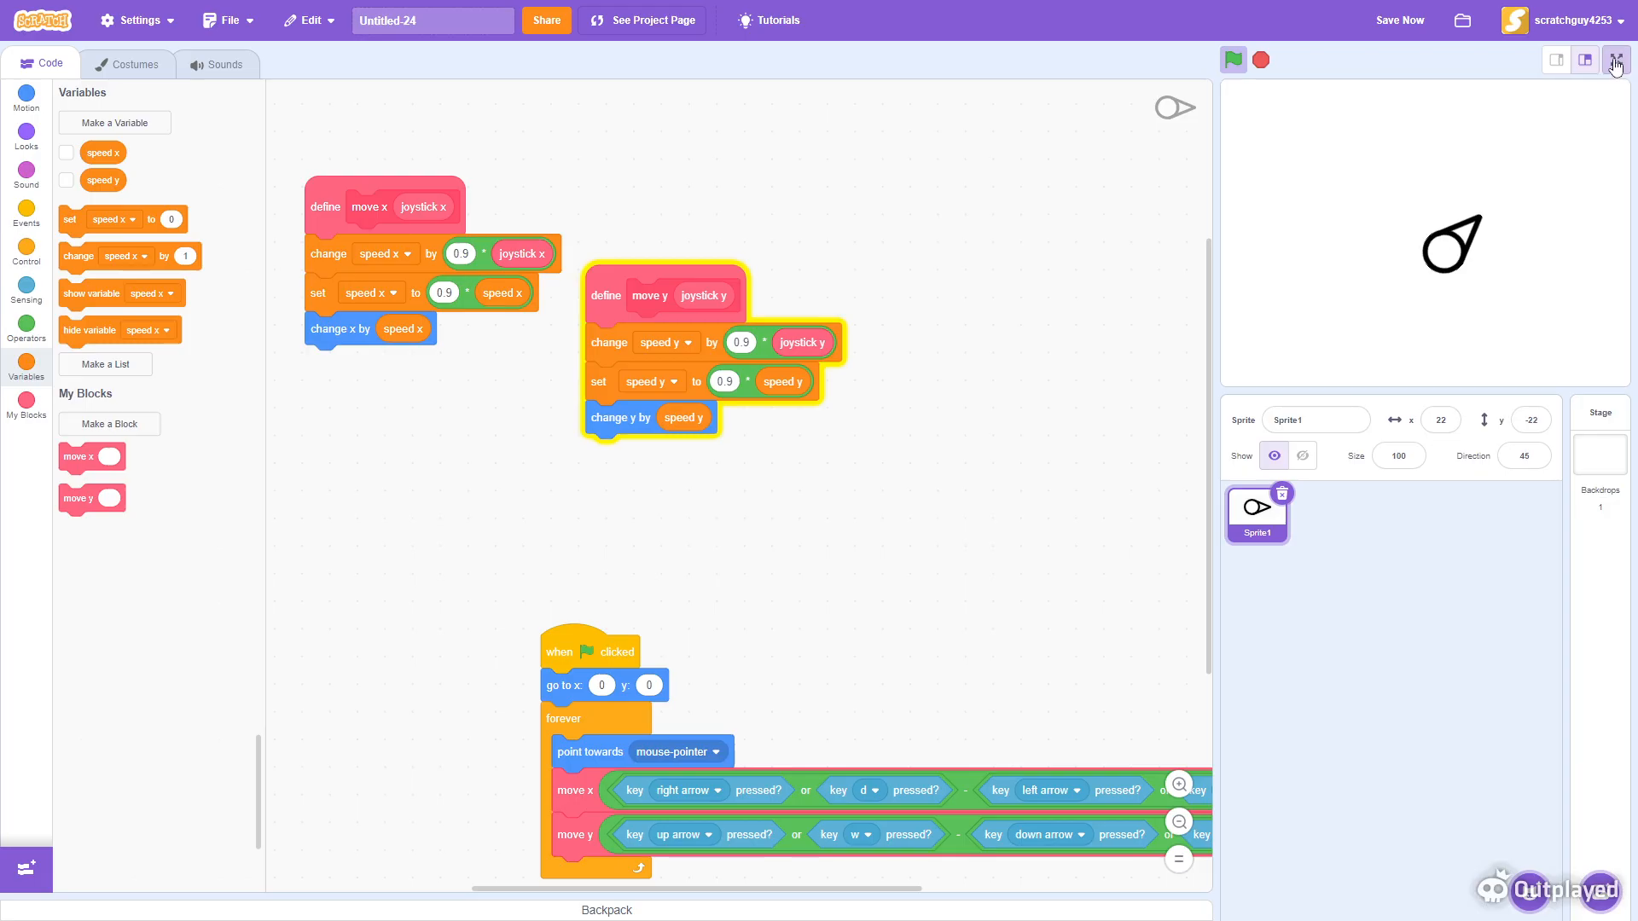
- View the stage in full-screen mode and return to the editor
left_click(1618, 62)
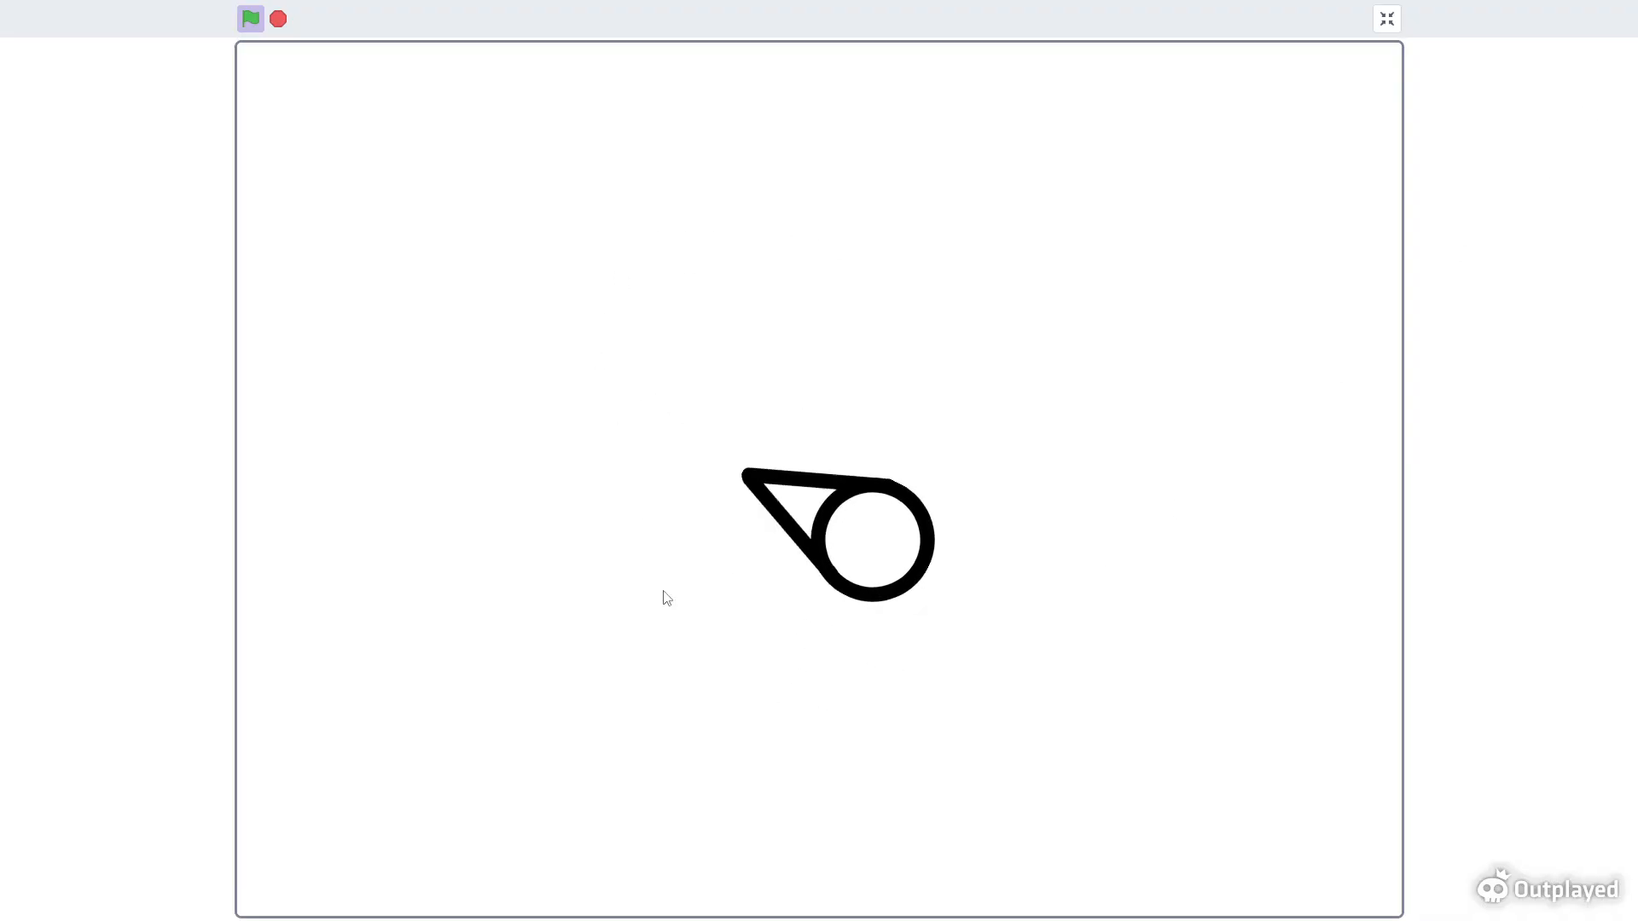
left_click(1387, 19)
- Paint a new sprite and draw a rectangle about 40 by 12 pixels at the centre of its costume
mouse_move(1527, 887)
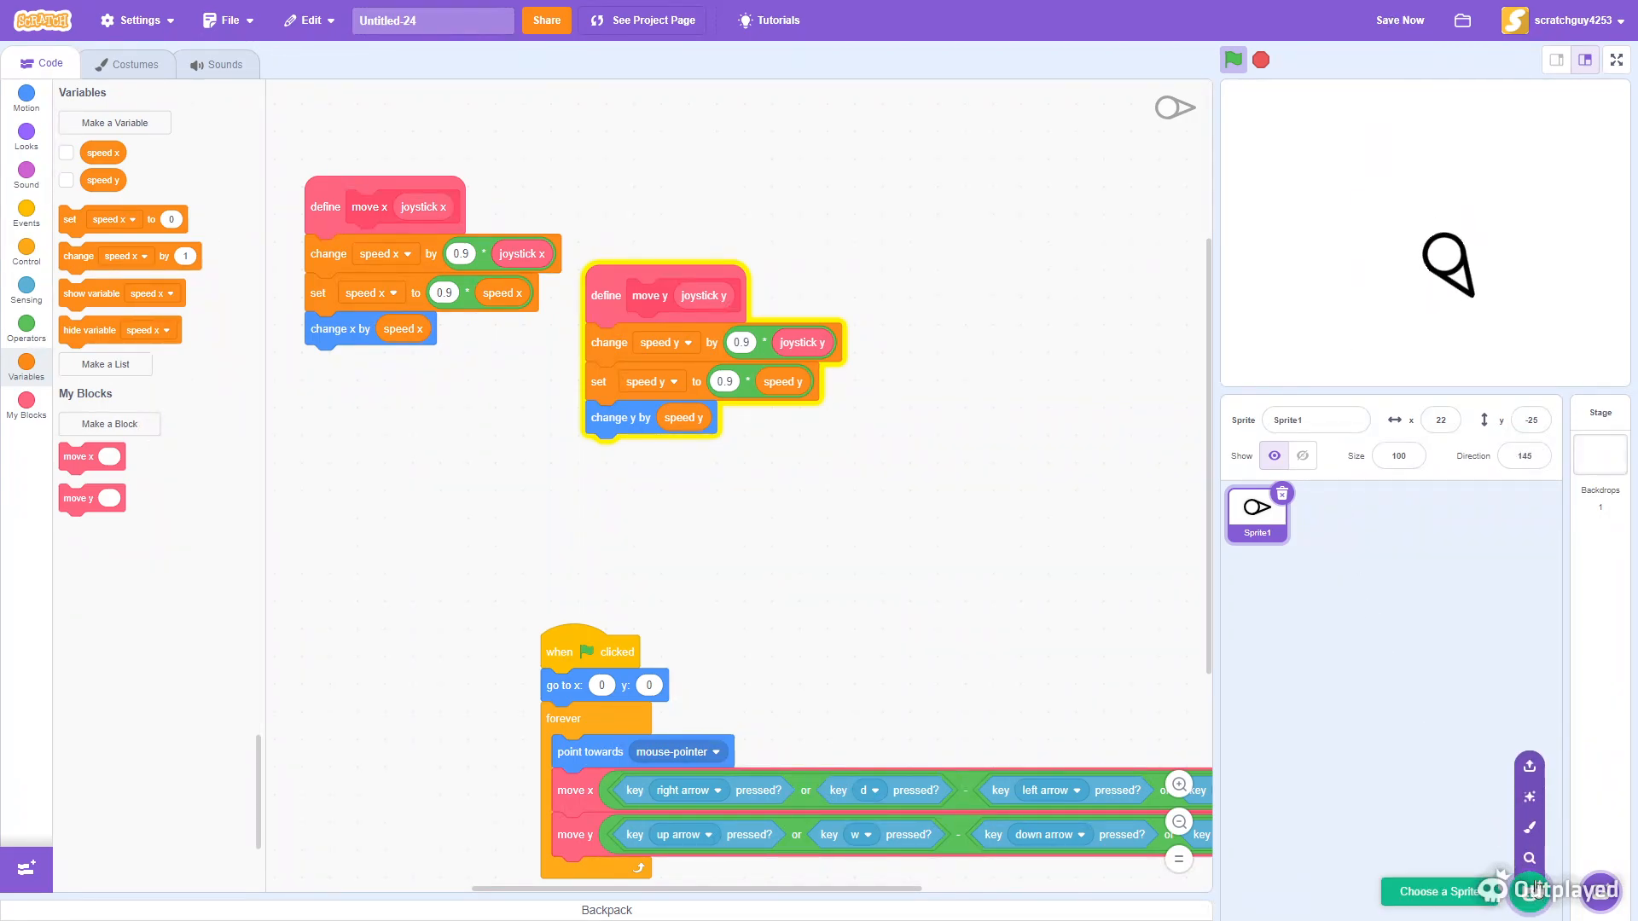
left_click(1536, 823)
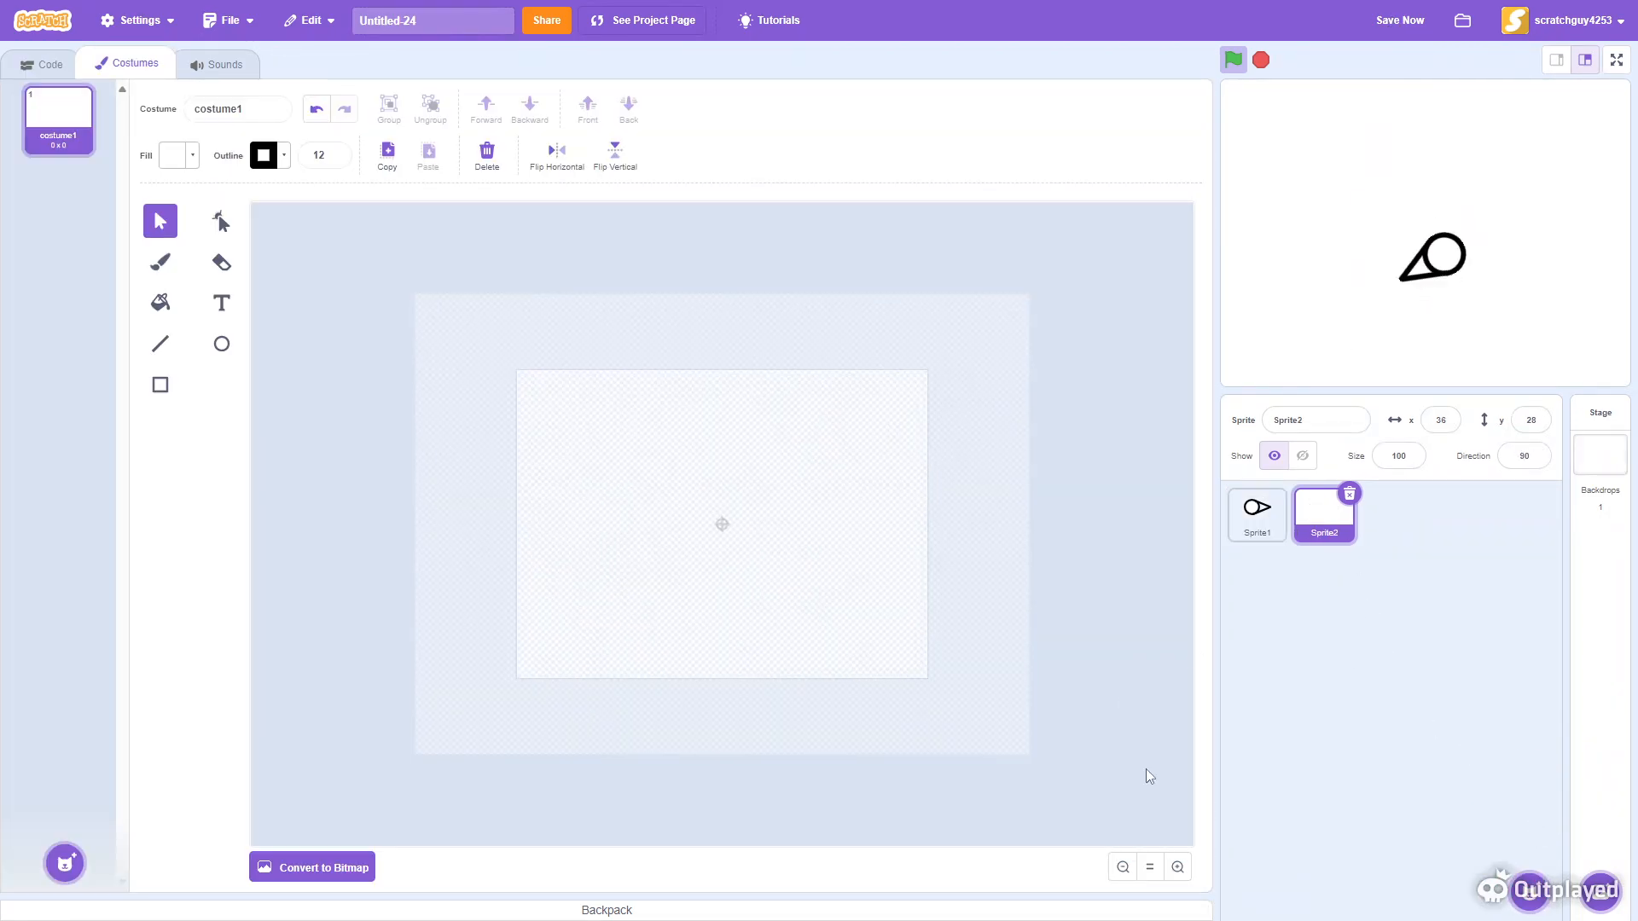
left_click(1178, 867)
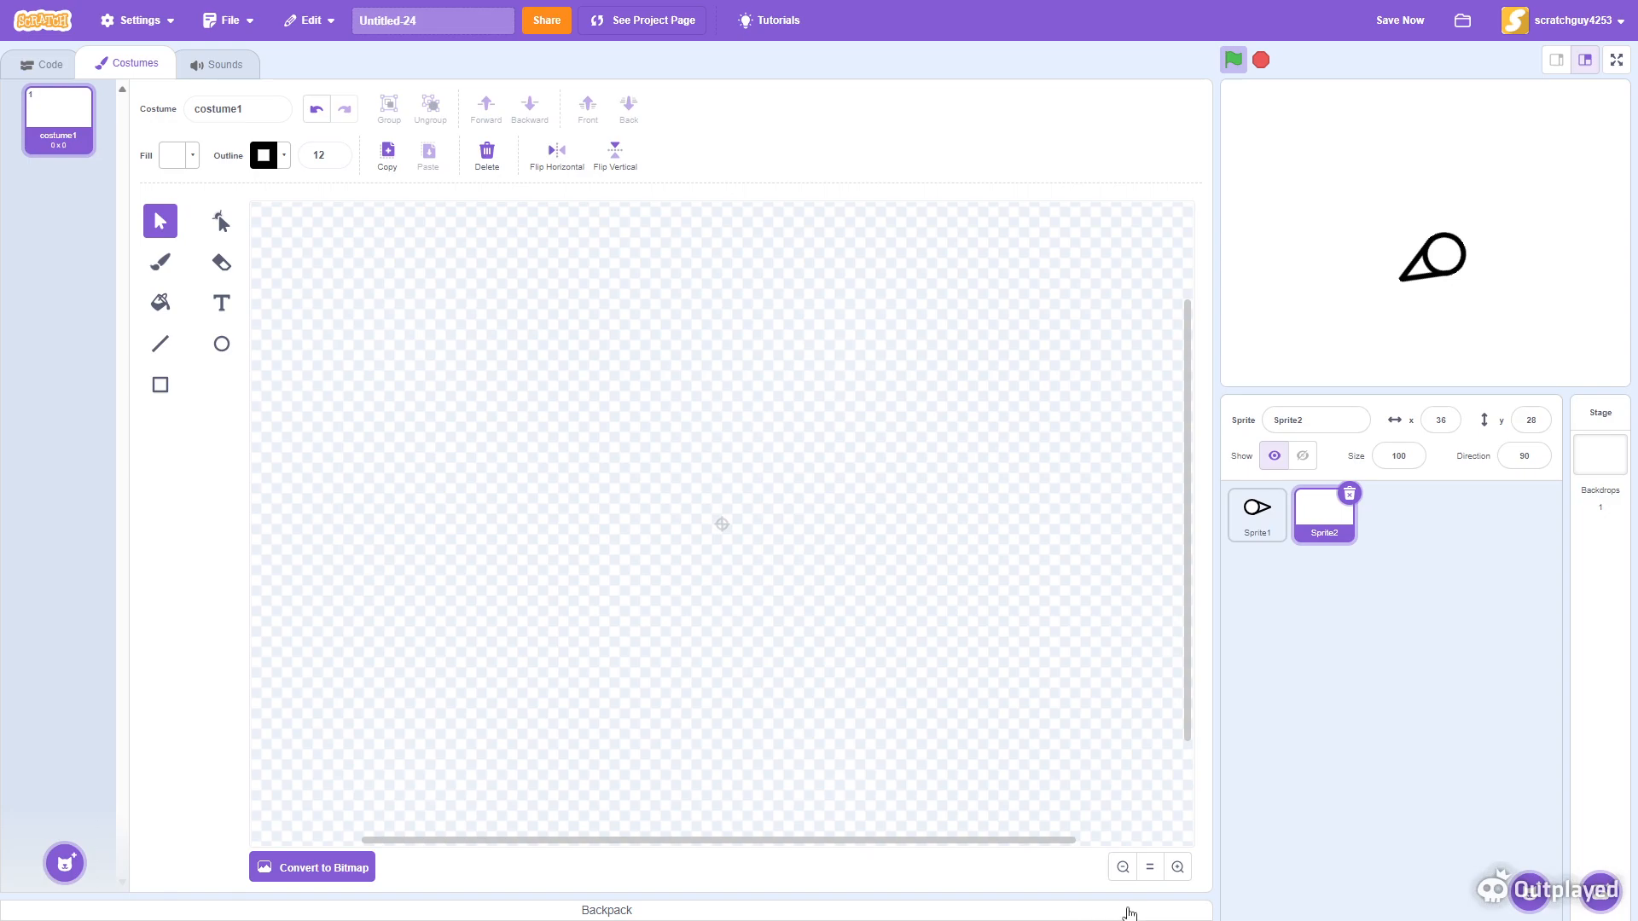
left_click(1178, 872)
left_click(160, 388)
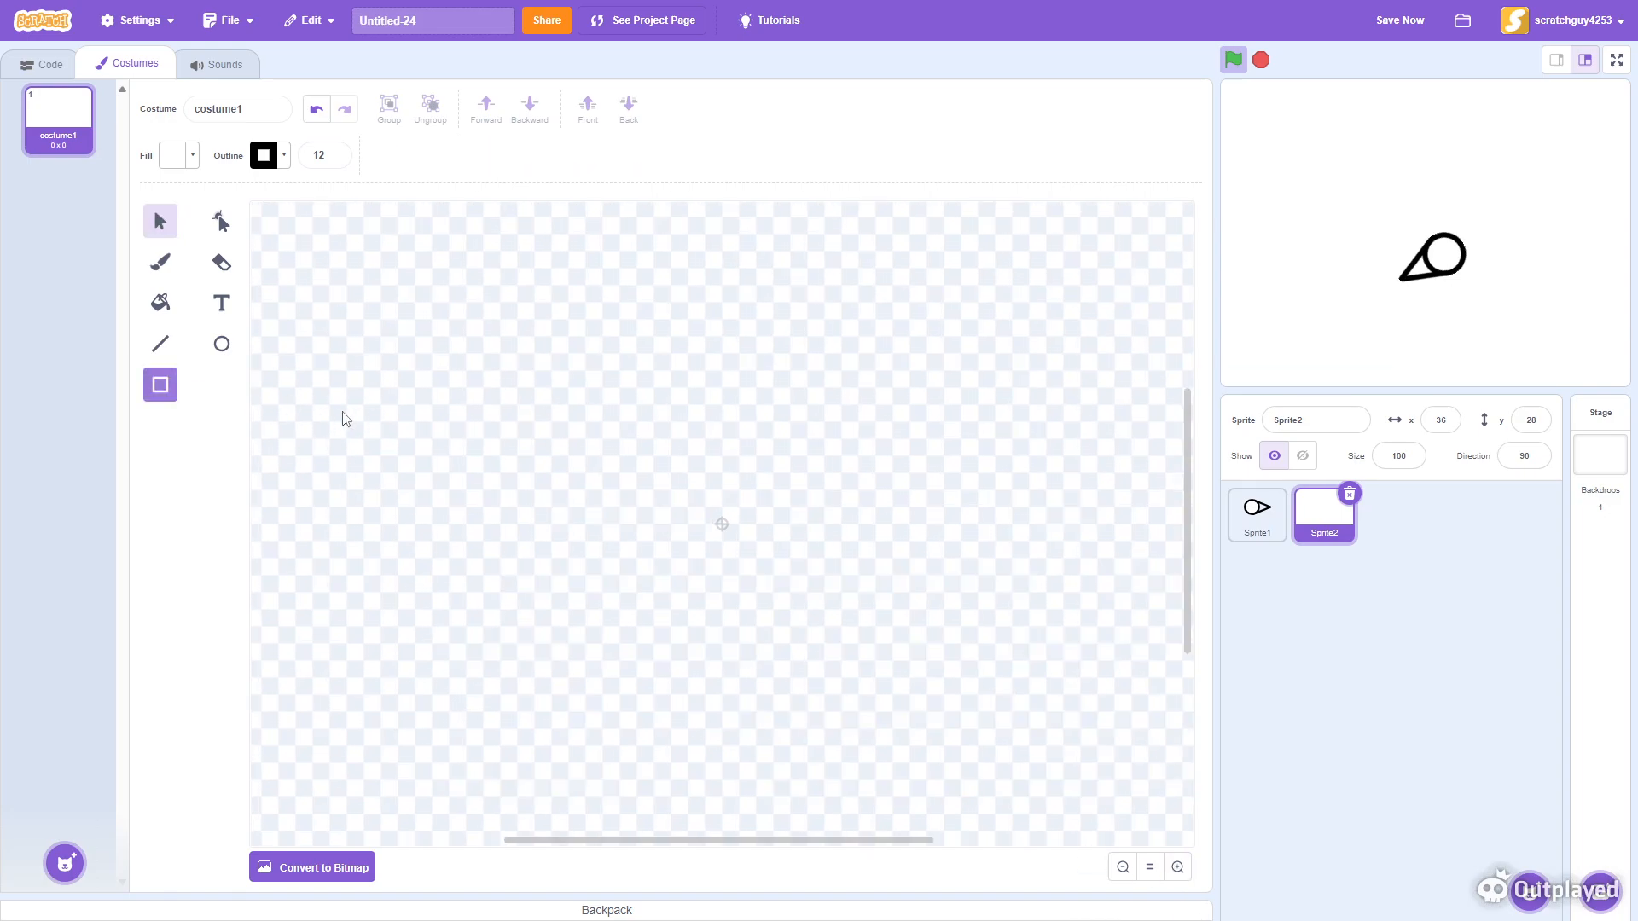
left_click_drag(686, 494, 739, 528)
- Set the rectangle's outline colour to yellow, with color 19 and brightness 100
left_click(161, 221)
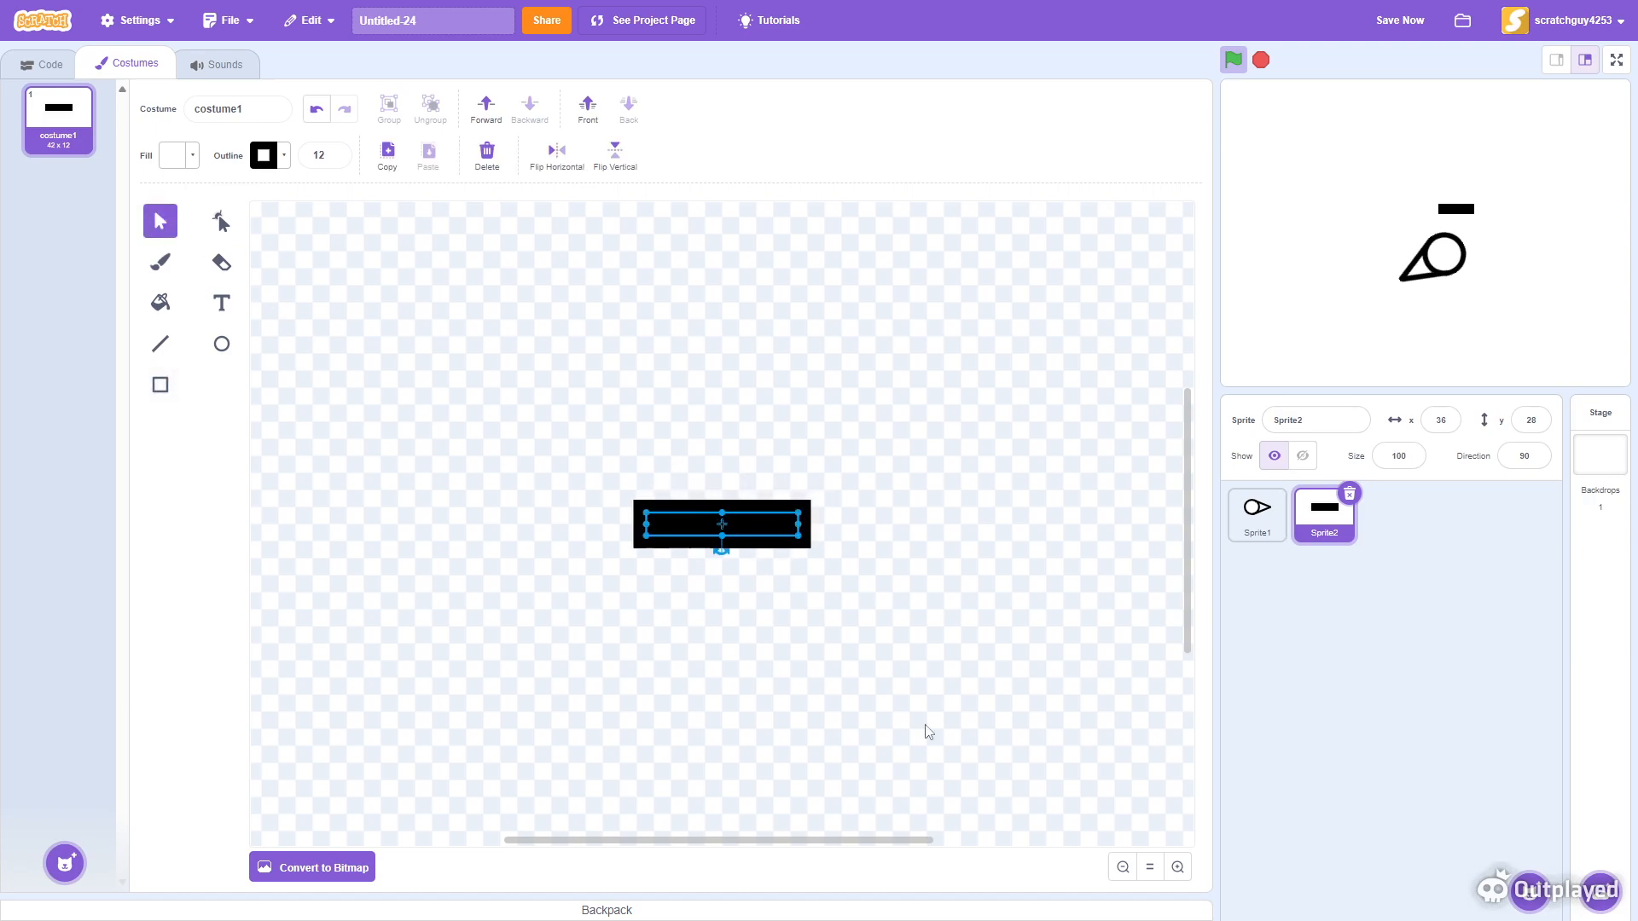
left_click(1178, 867)
left_click(1178, 867)
left_click(1178, 867)
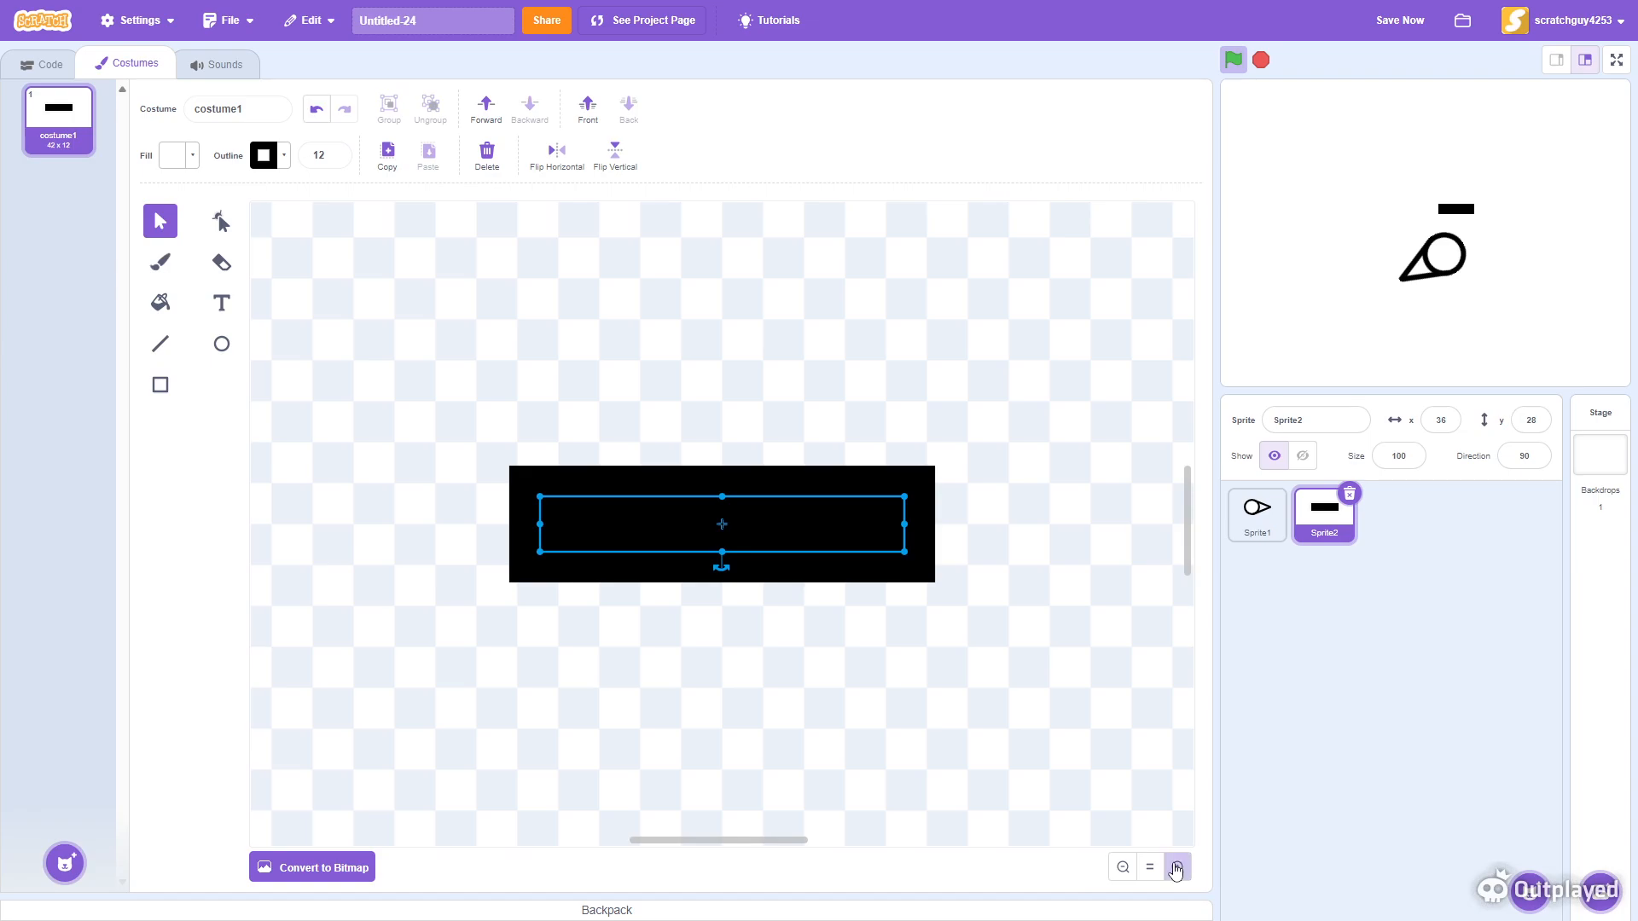
left_click(1178, 866)
left_click(1181, 870)
left_click(1177, 868)
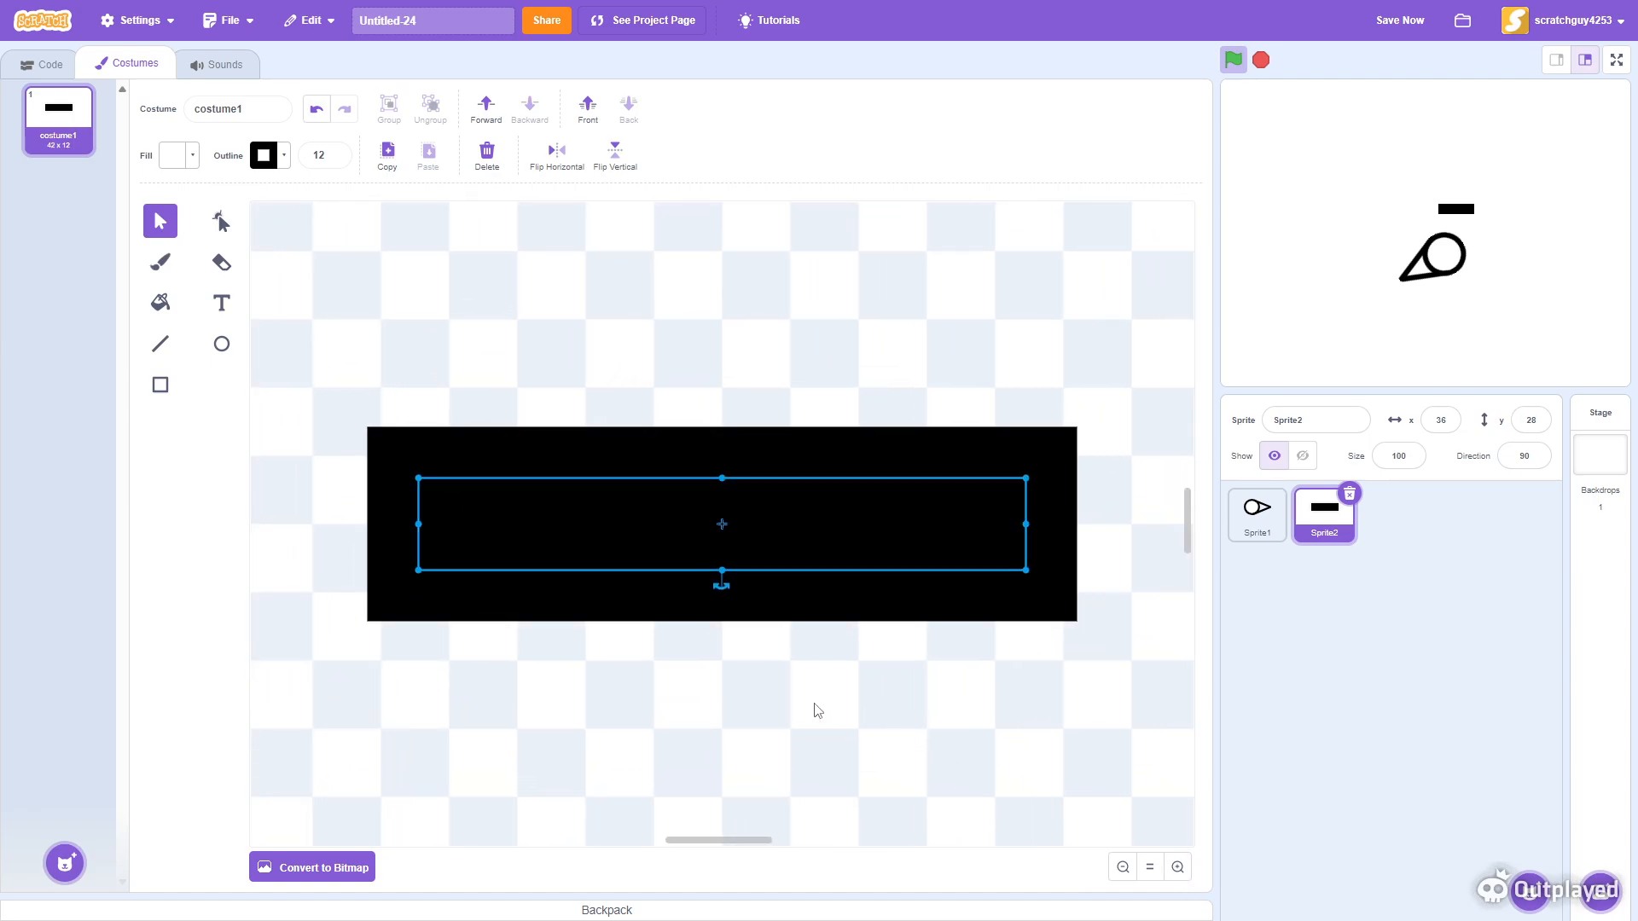
left_click(281, 156)
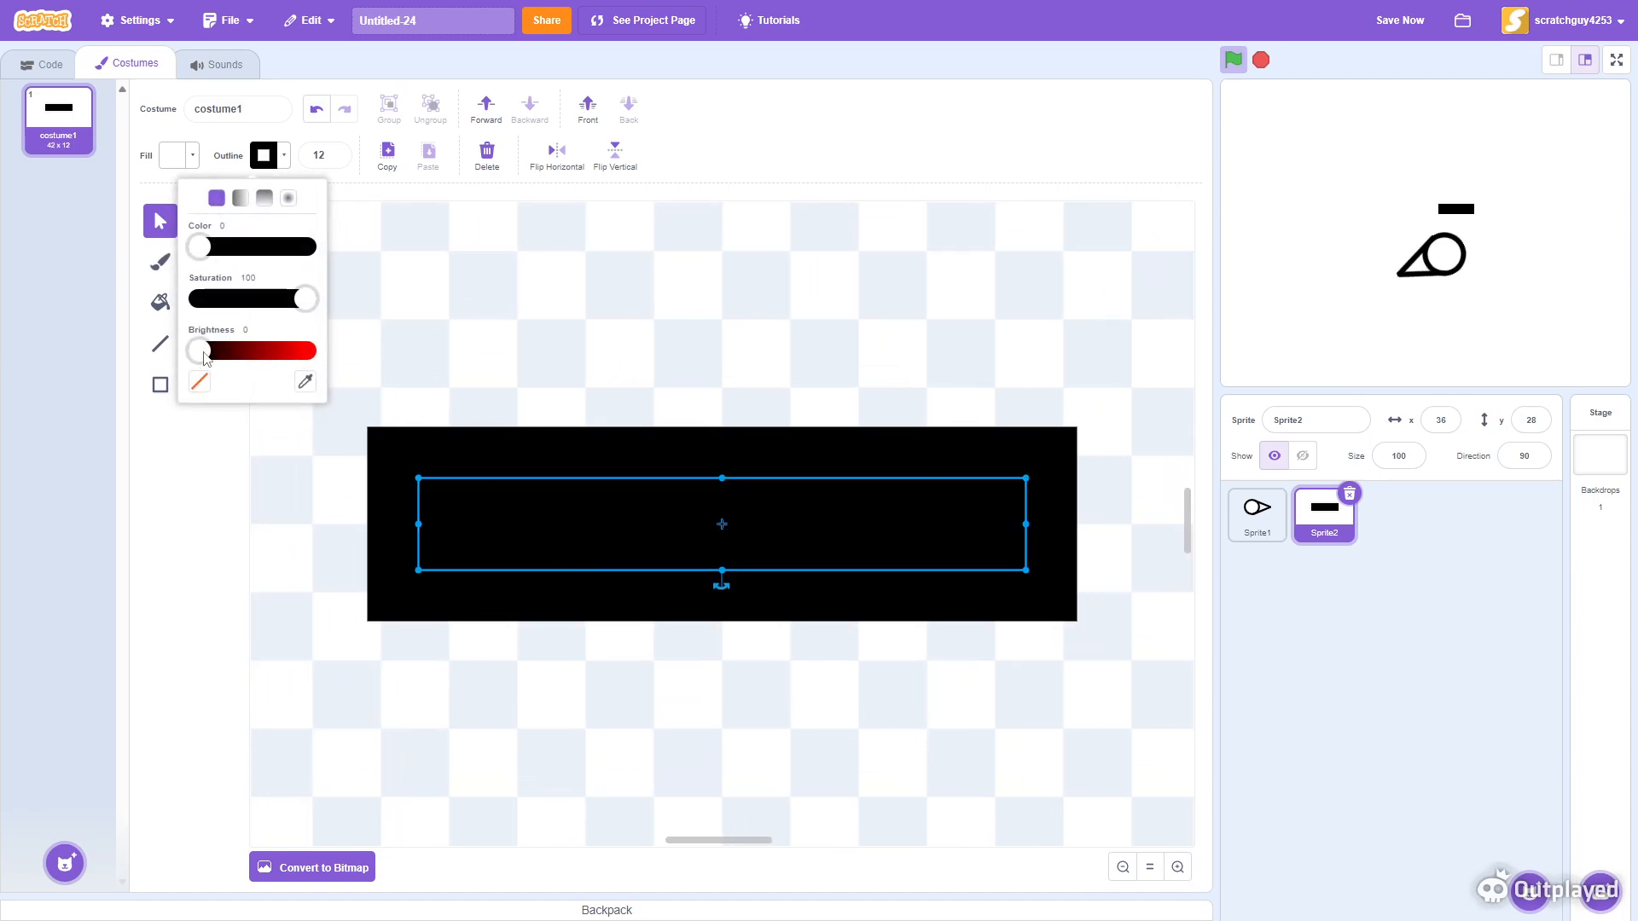
left_click_drag(199, 350, 436, 317)
left_click_drag(205, 254, 219, 248)
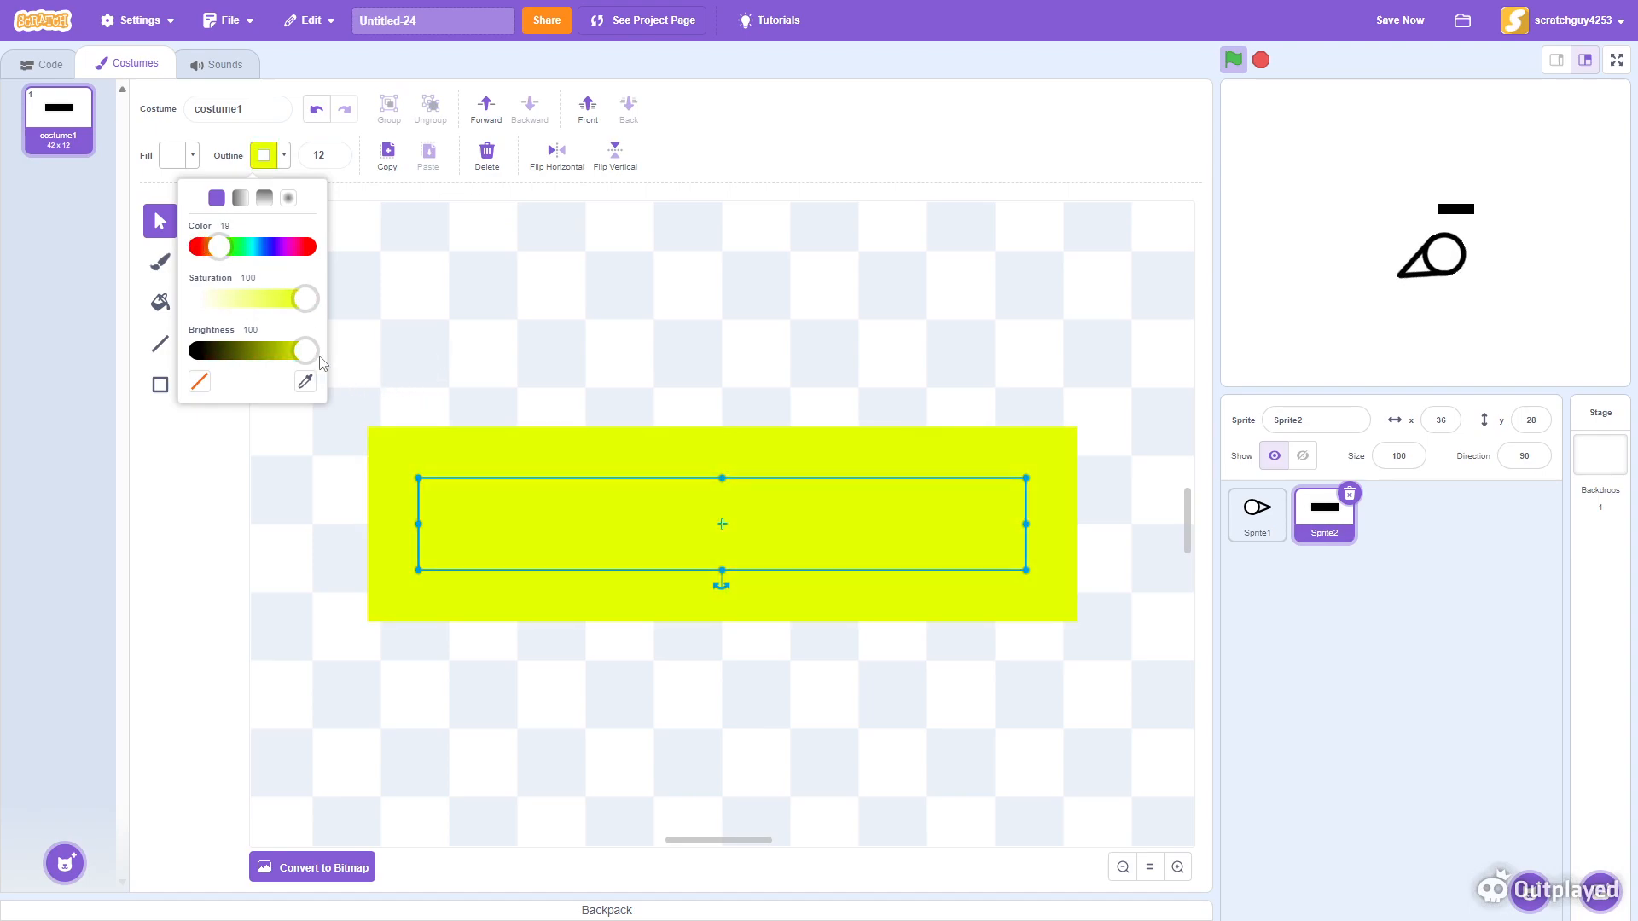
mouse_move(305, 298)
left_mouse_down()
mouse_move(273, 296)
mouse_move(291, 299)
left_mouse_up()
left_click(805, 369)
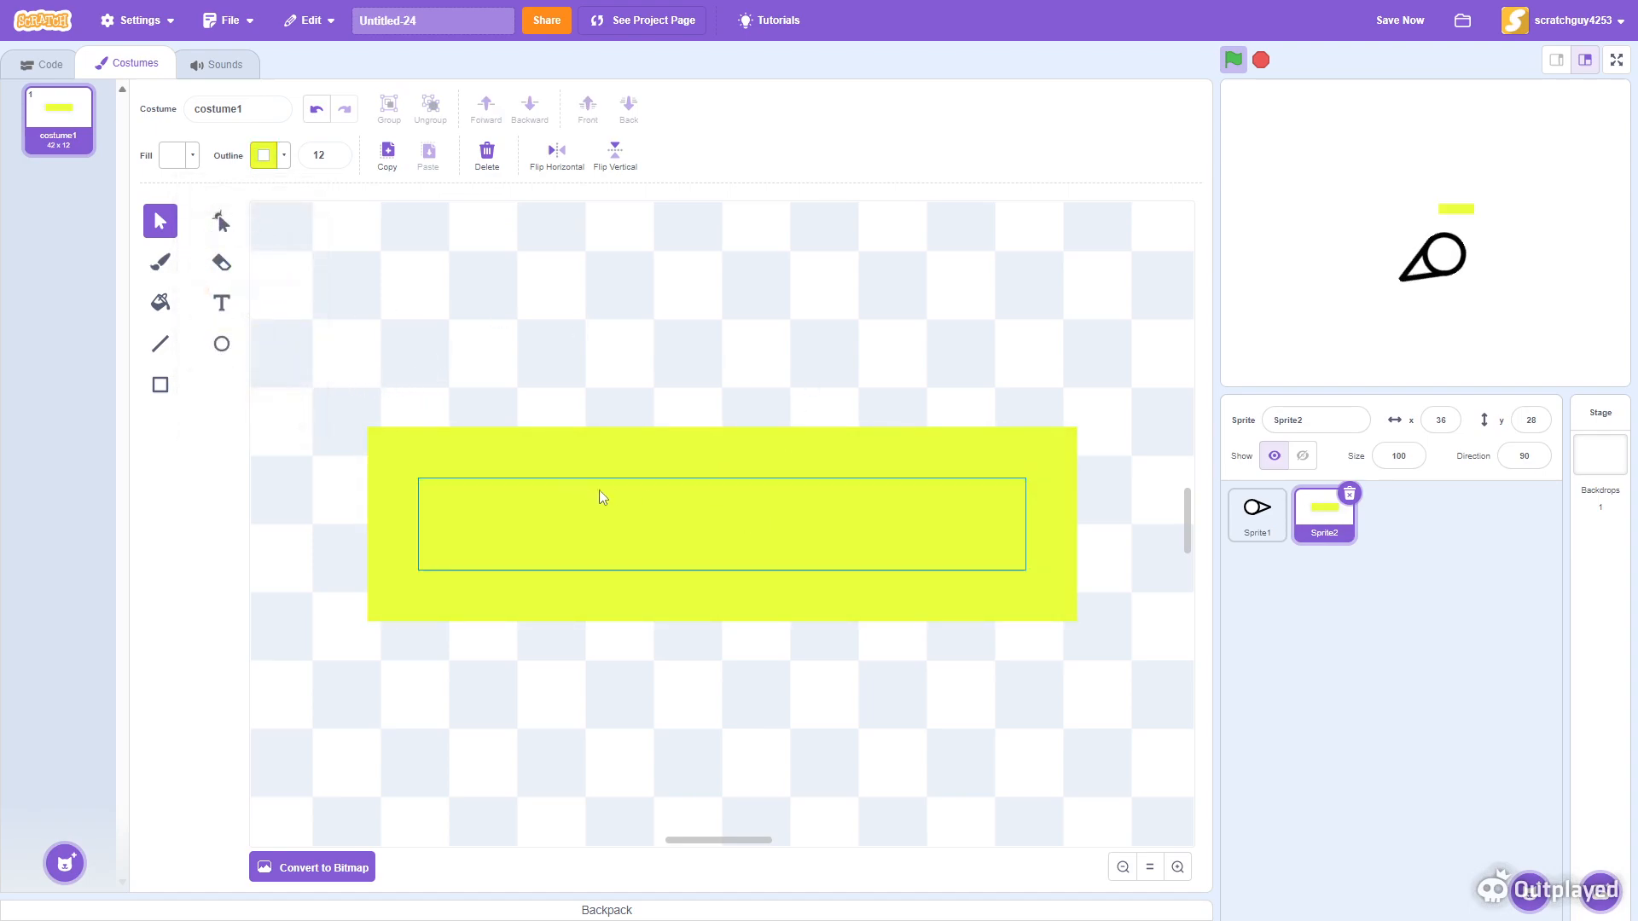
- Delete all four corner points of the rectangle with the Reshape tool to round it into a capsule
left_click(912, 533)
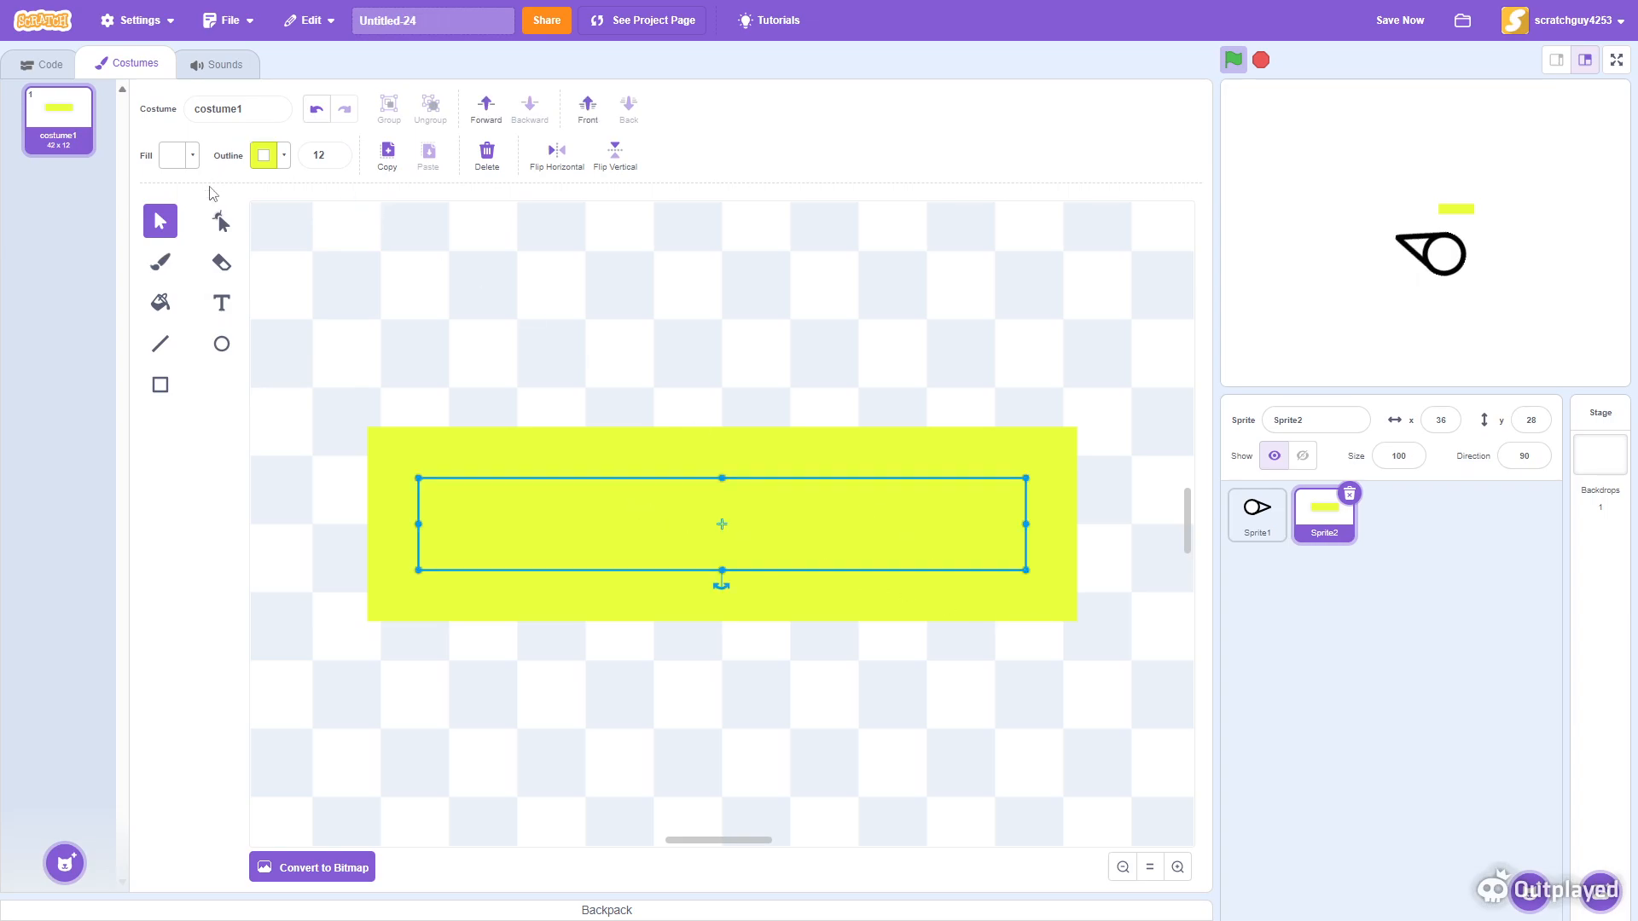
left_click(221, 223)
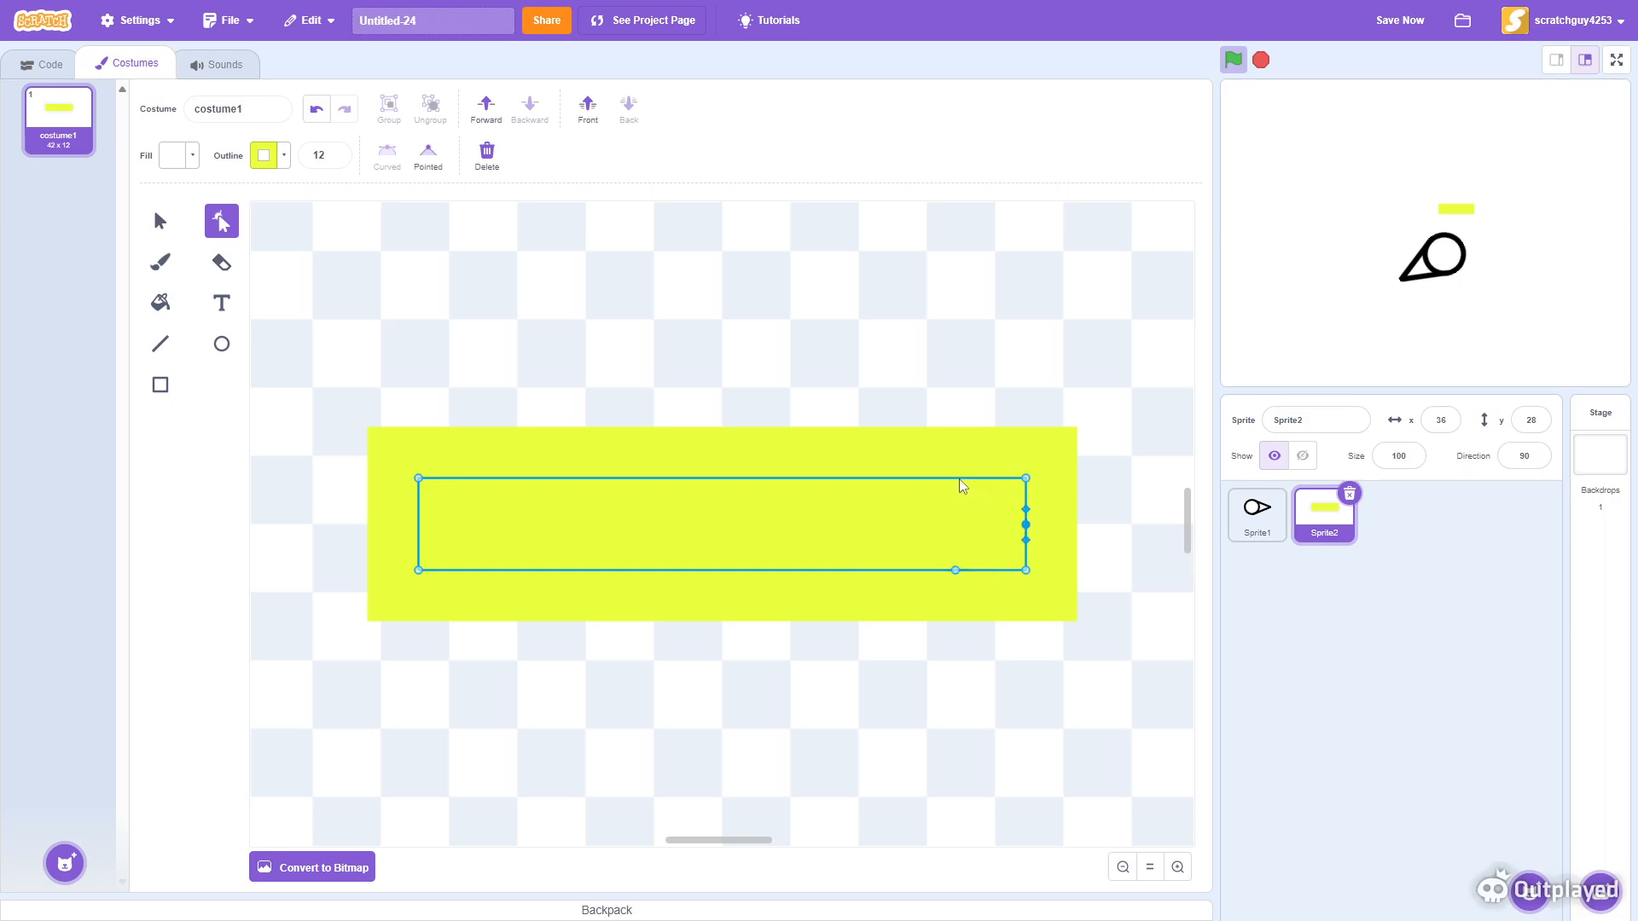
left_click(1025, 570)
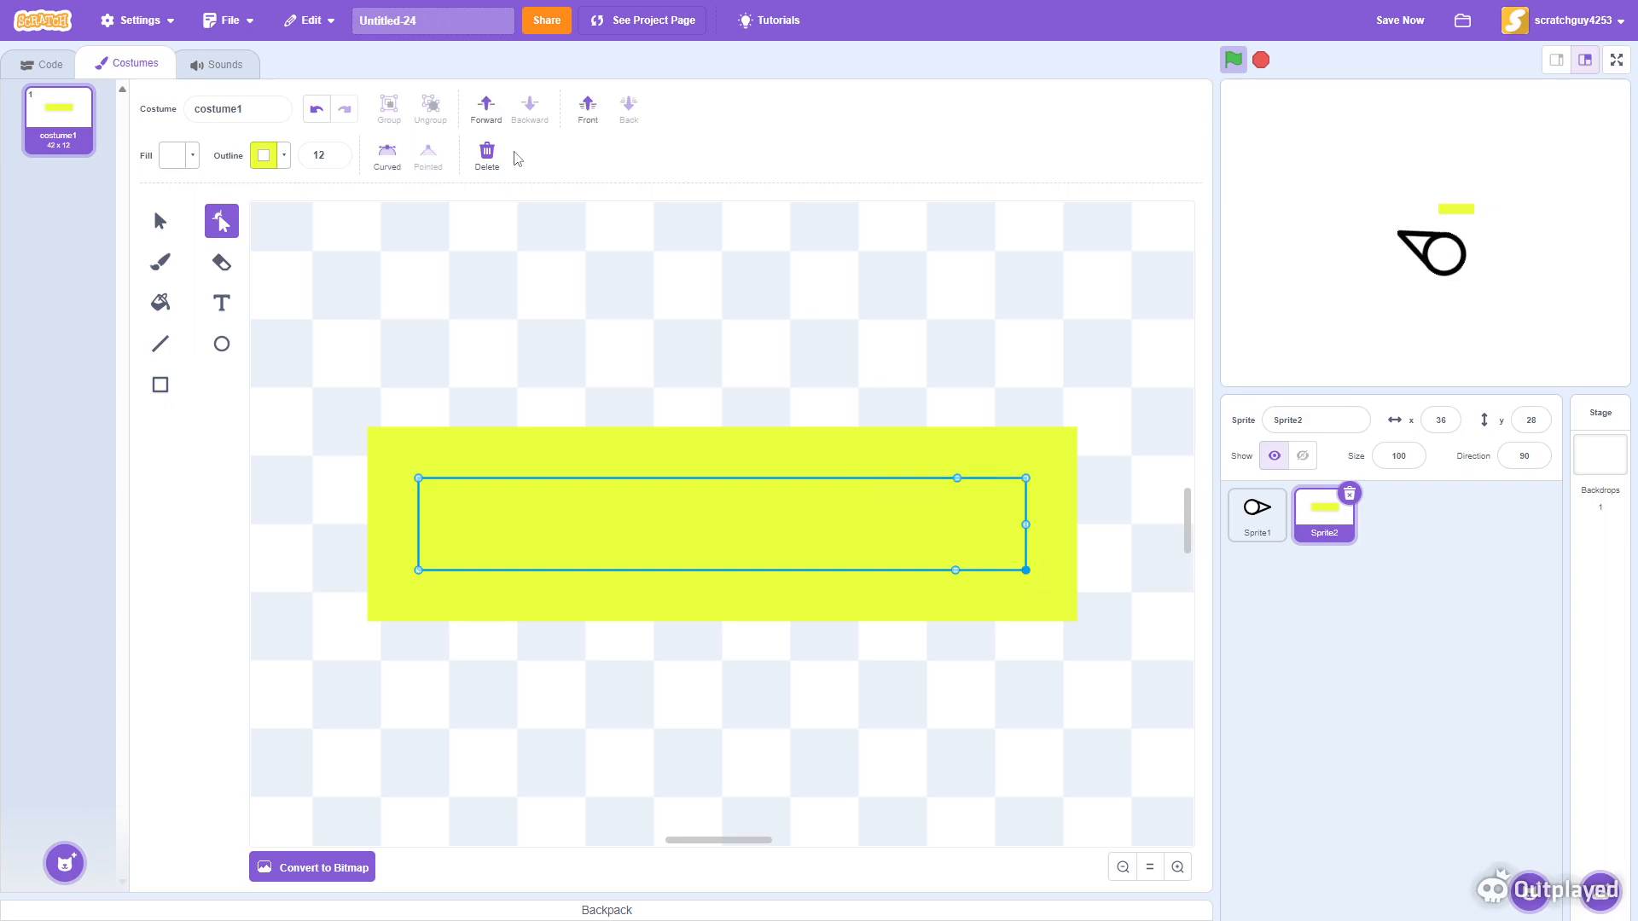
left_click(487, 154)
left_click(1025, 478)
left_click(487, 154)
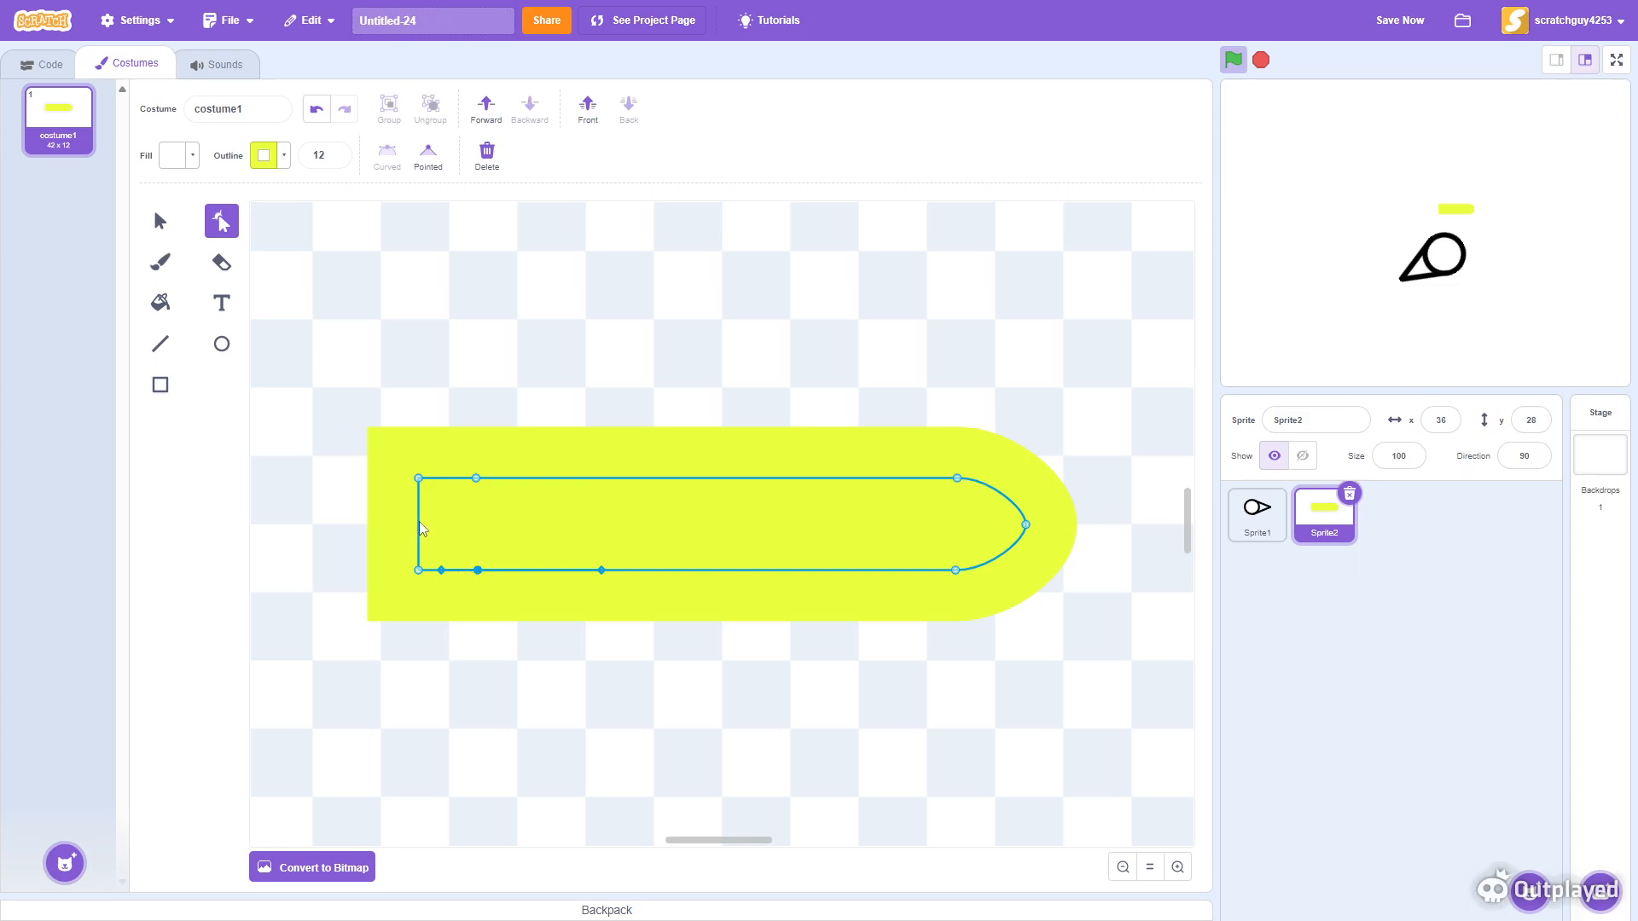
left_click(418, 570)
left_click(487, 154)
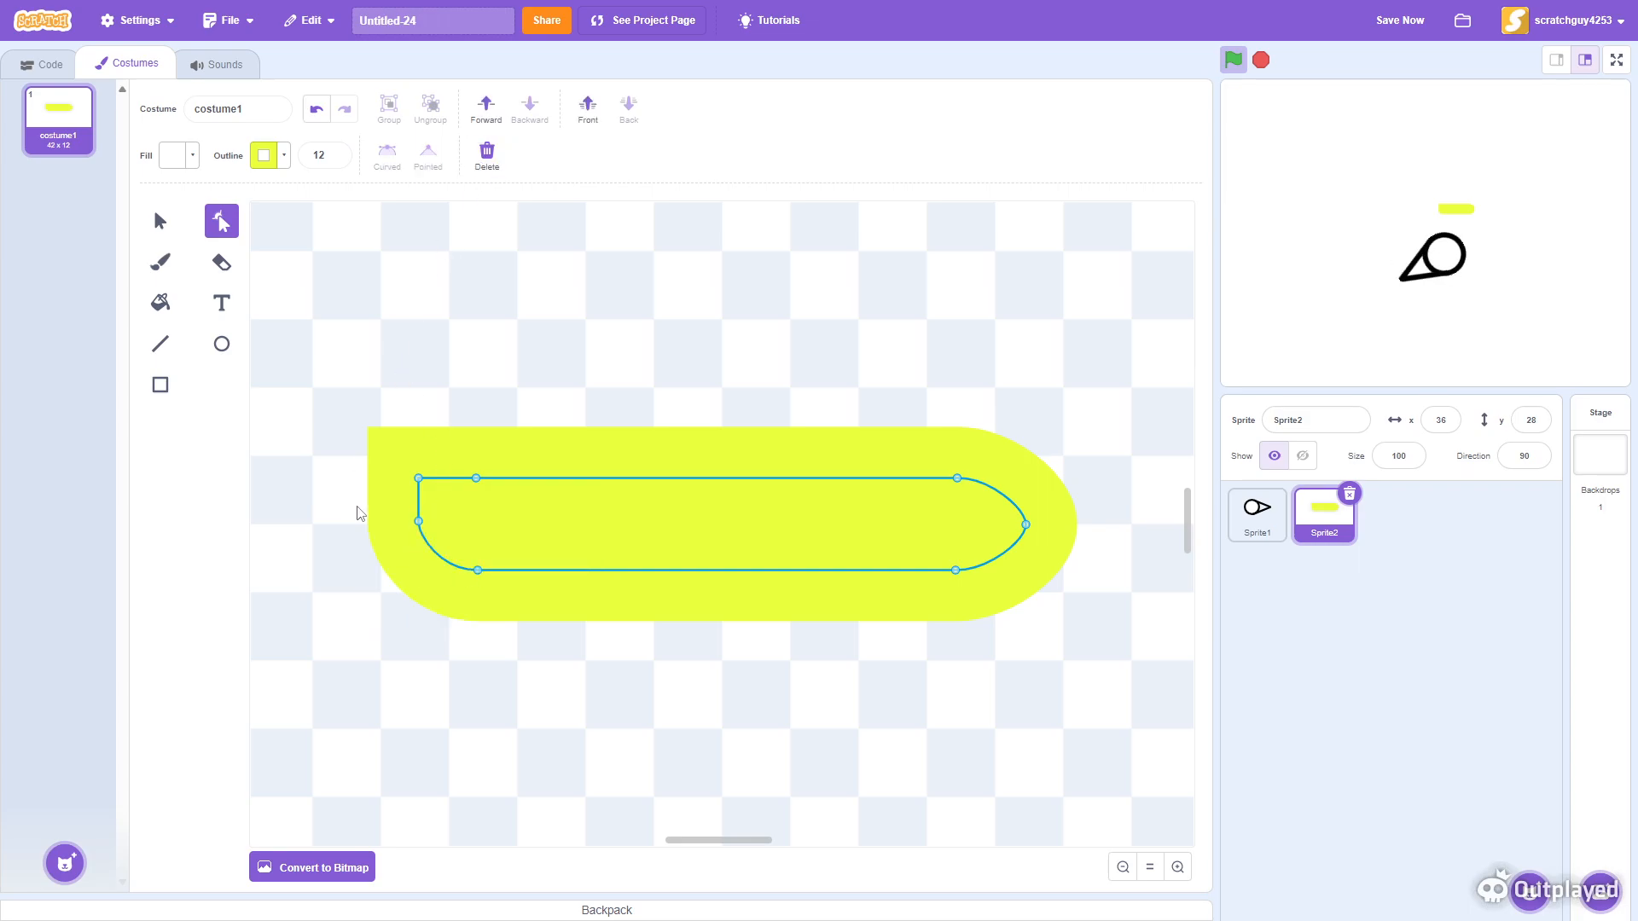
left_click(418, 479)
left_click(488, 154)
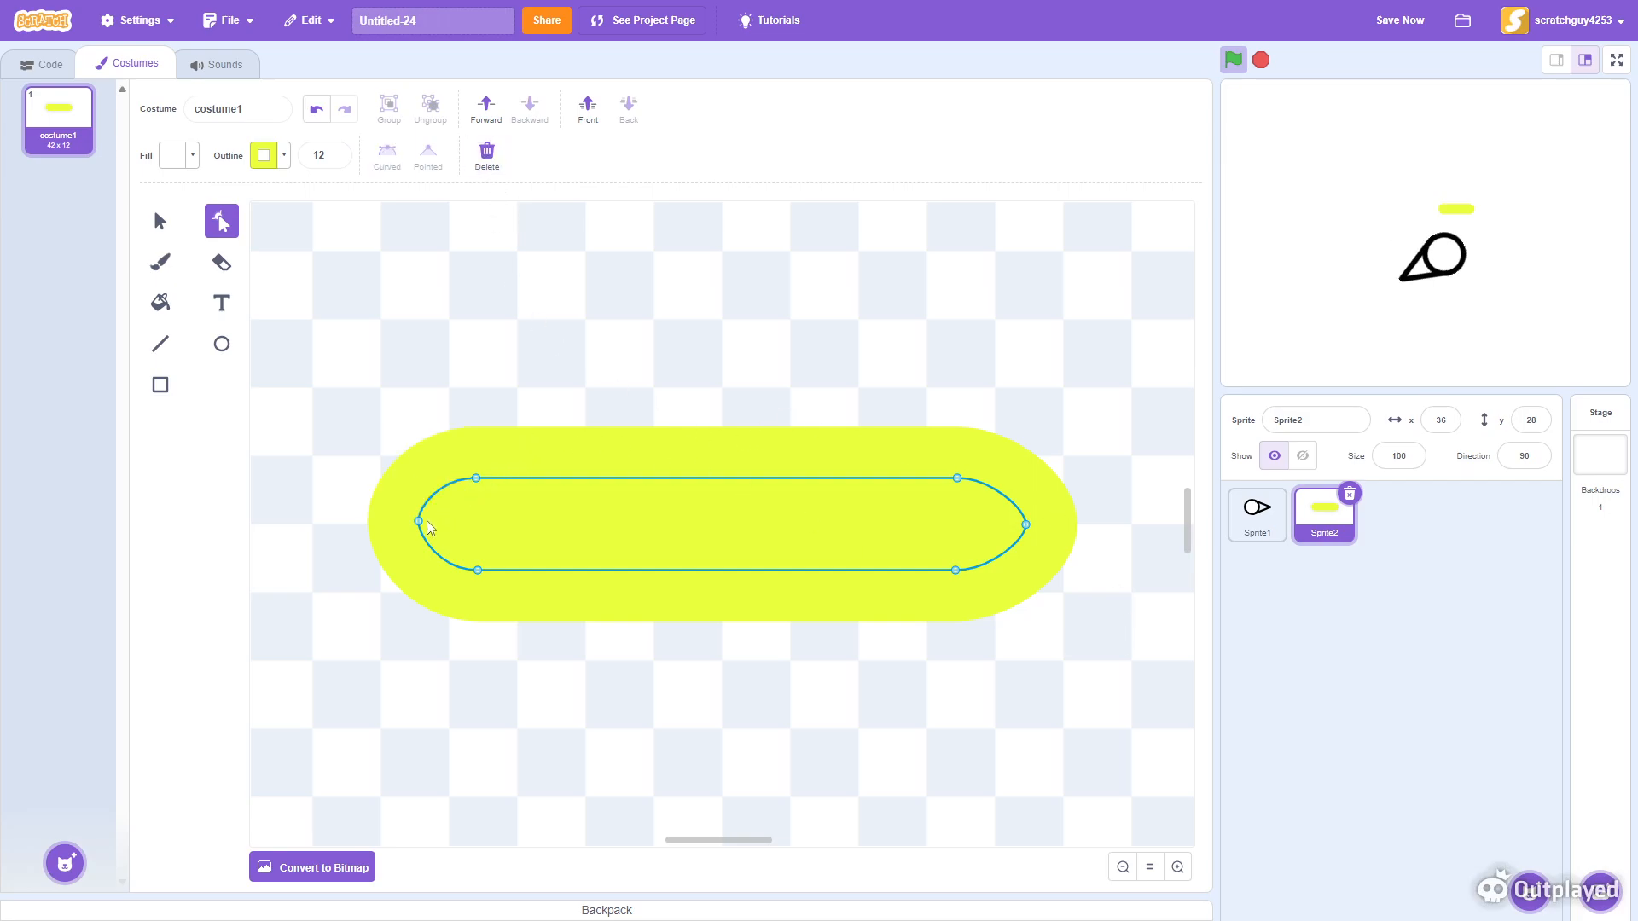
left_click(560, 673)
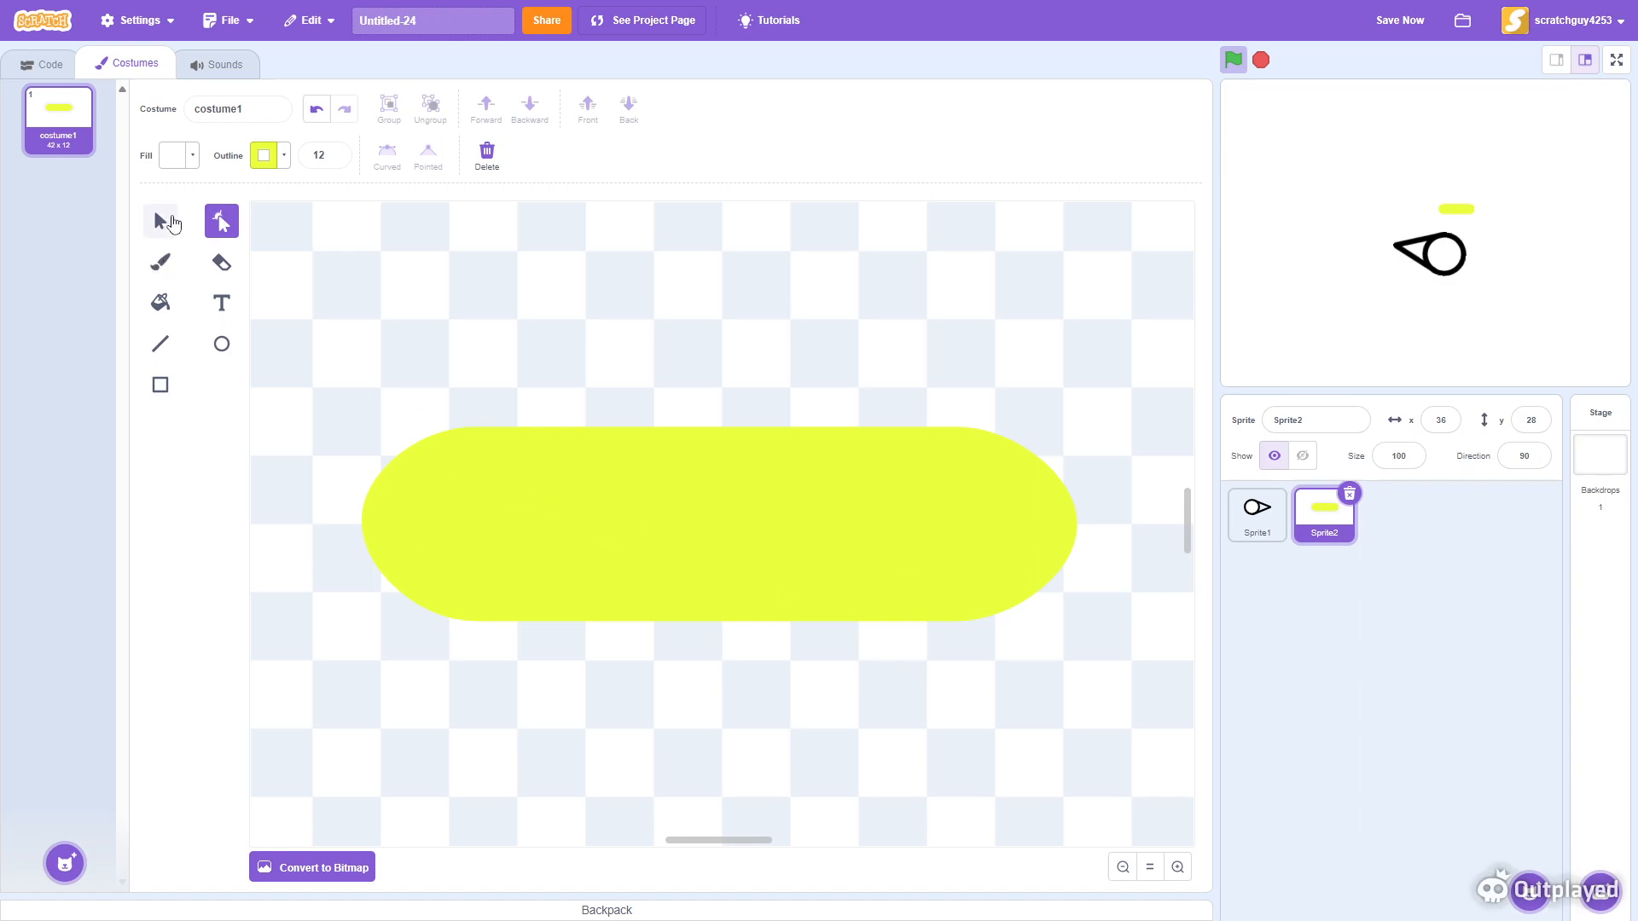
- Scale the capsule down to about 18 by 6 pixels
left_click(161, 221)
left_click(876, 543)
left_click_drag(876, 543, 876, 536)
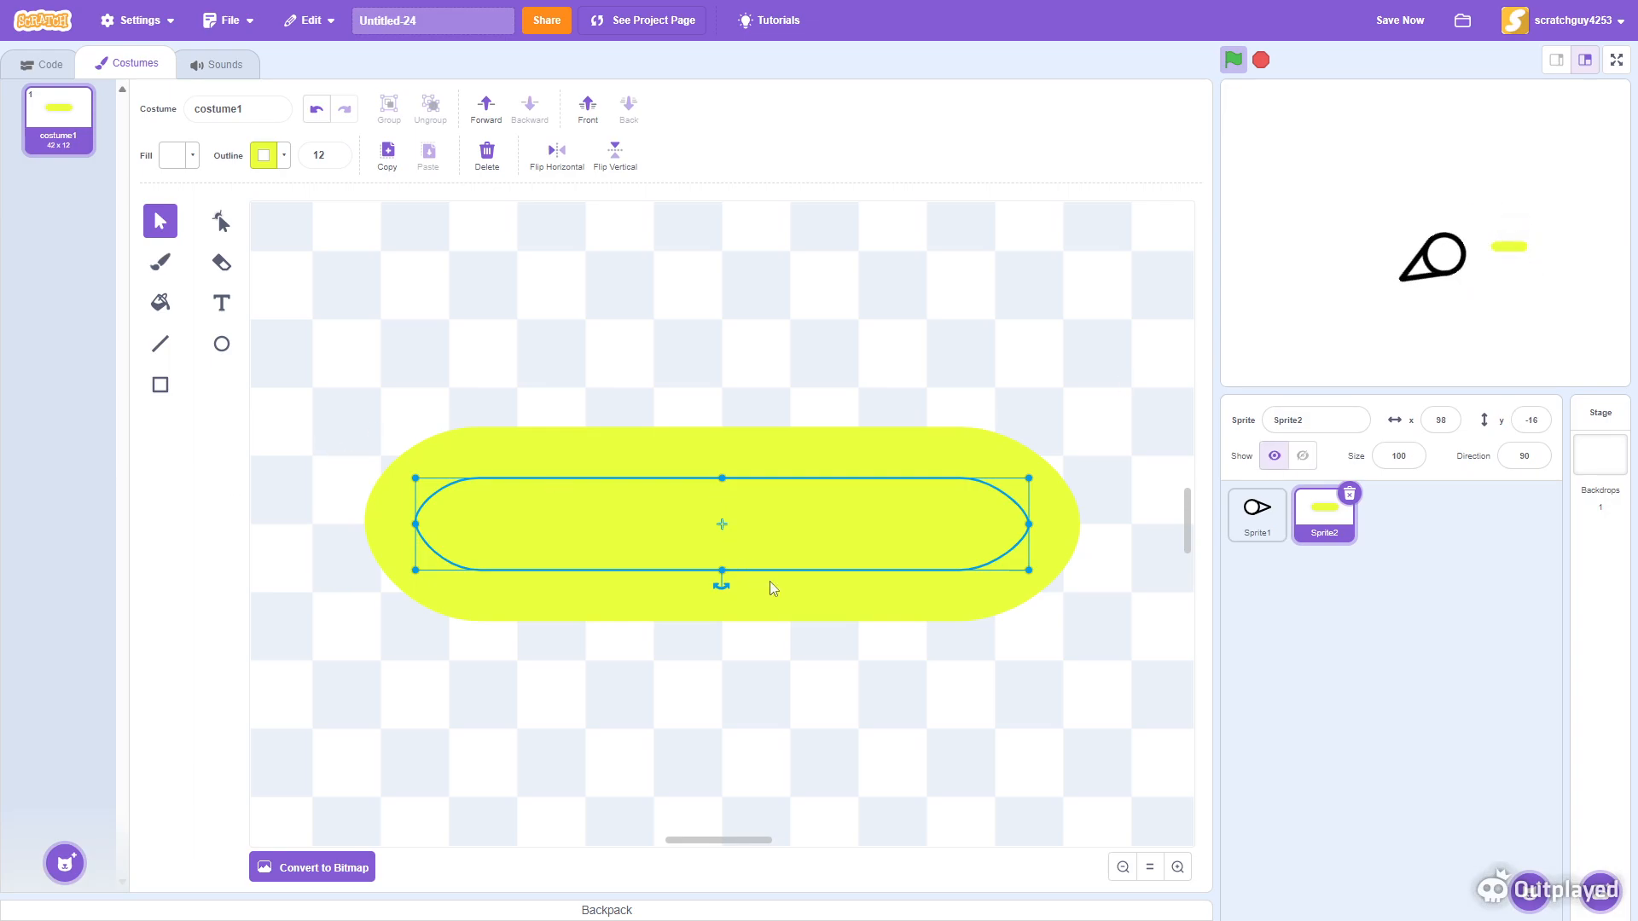
left_click_drag(1008, 484, 773, 528)
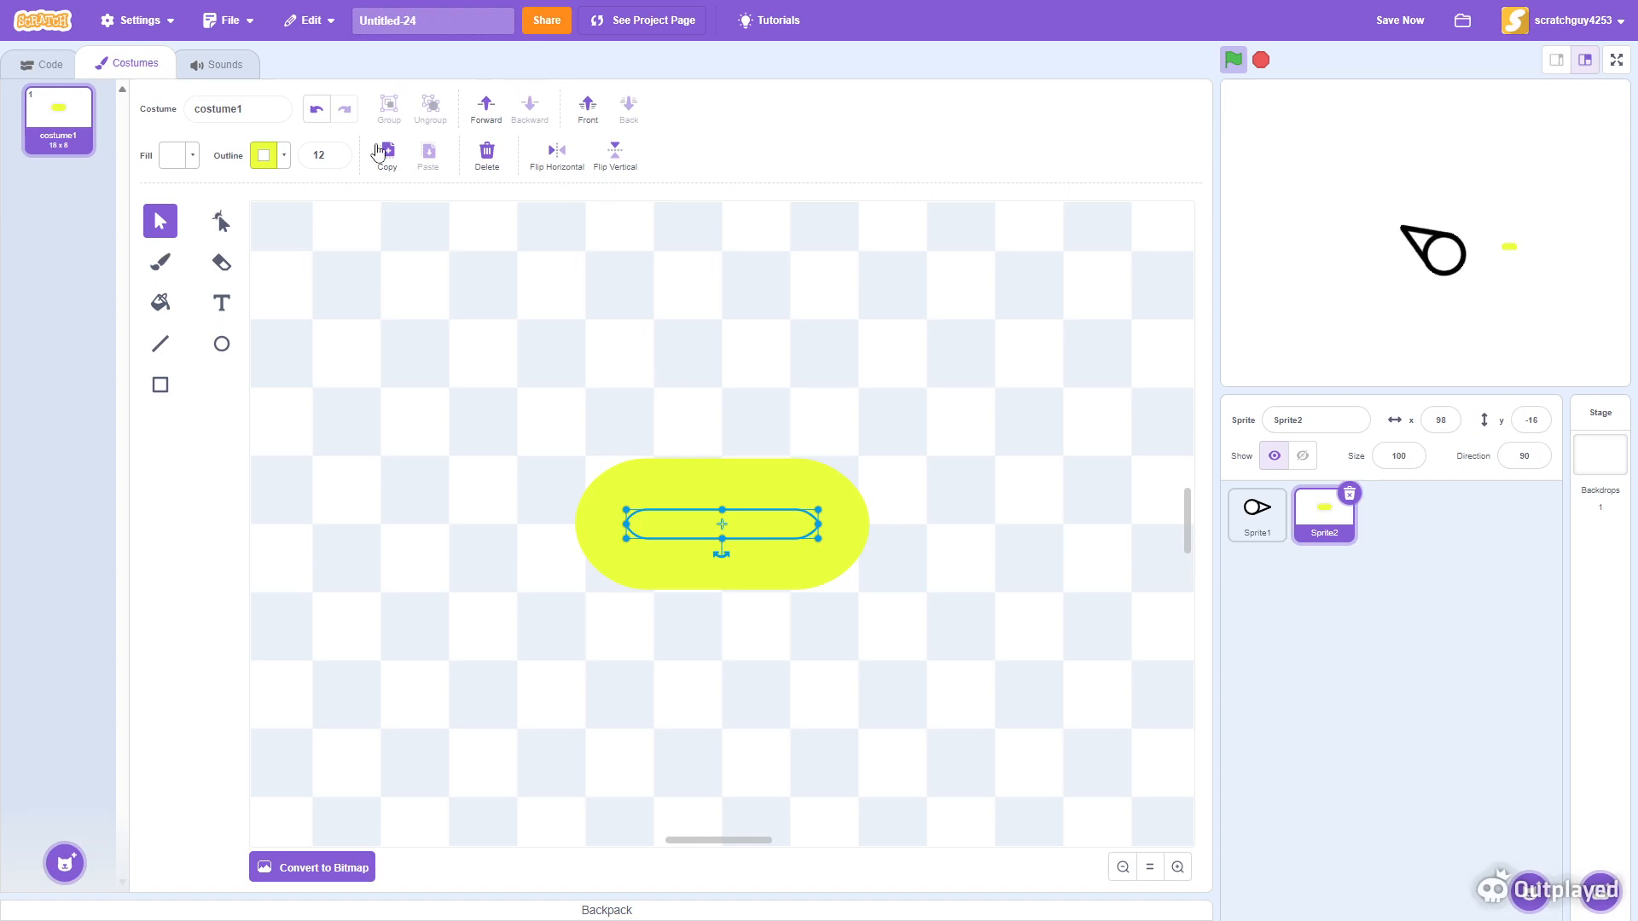
- Set the capsule's outline width to 6
left_click(334, 155)
key("BackSpace")
left_click(334, 153)
left_click(334, 153)
left_click(334, 152)
left_click(334, 153)
left_click(335, 153)
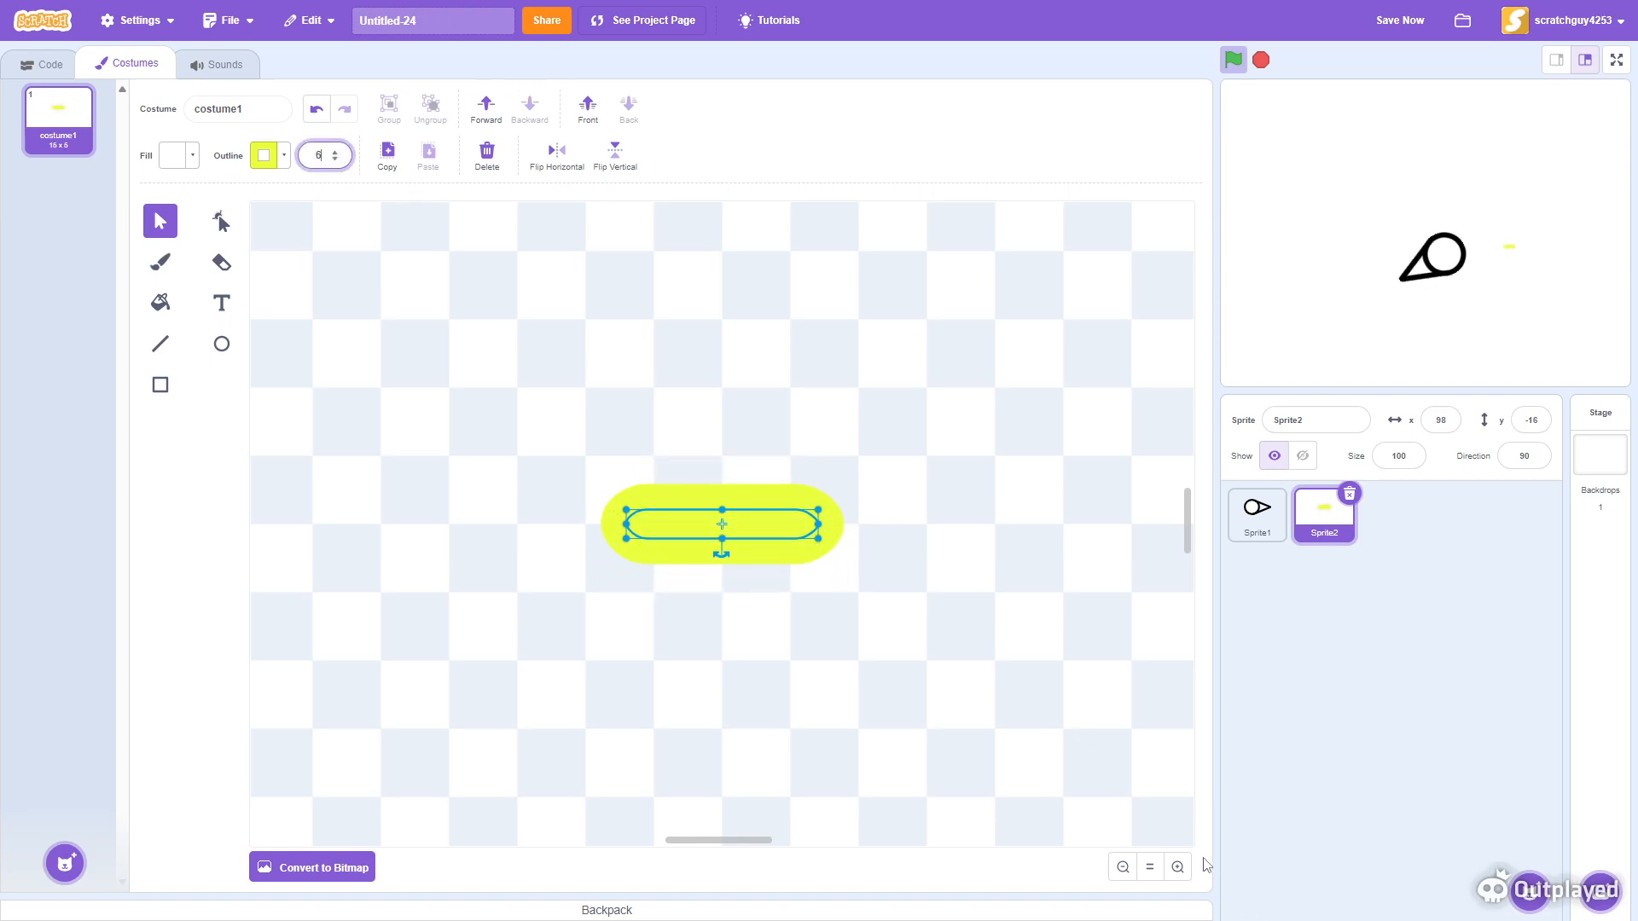
- Fill the capsule with the same yellow as its outline using the eyedropper
left_click(1179, 866)
left_click(1181, 870)
left_click(1179, 870)
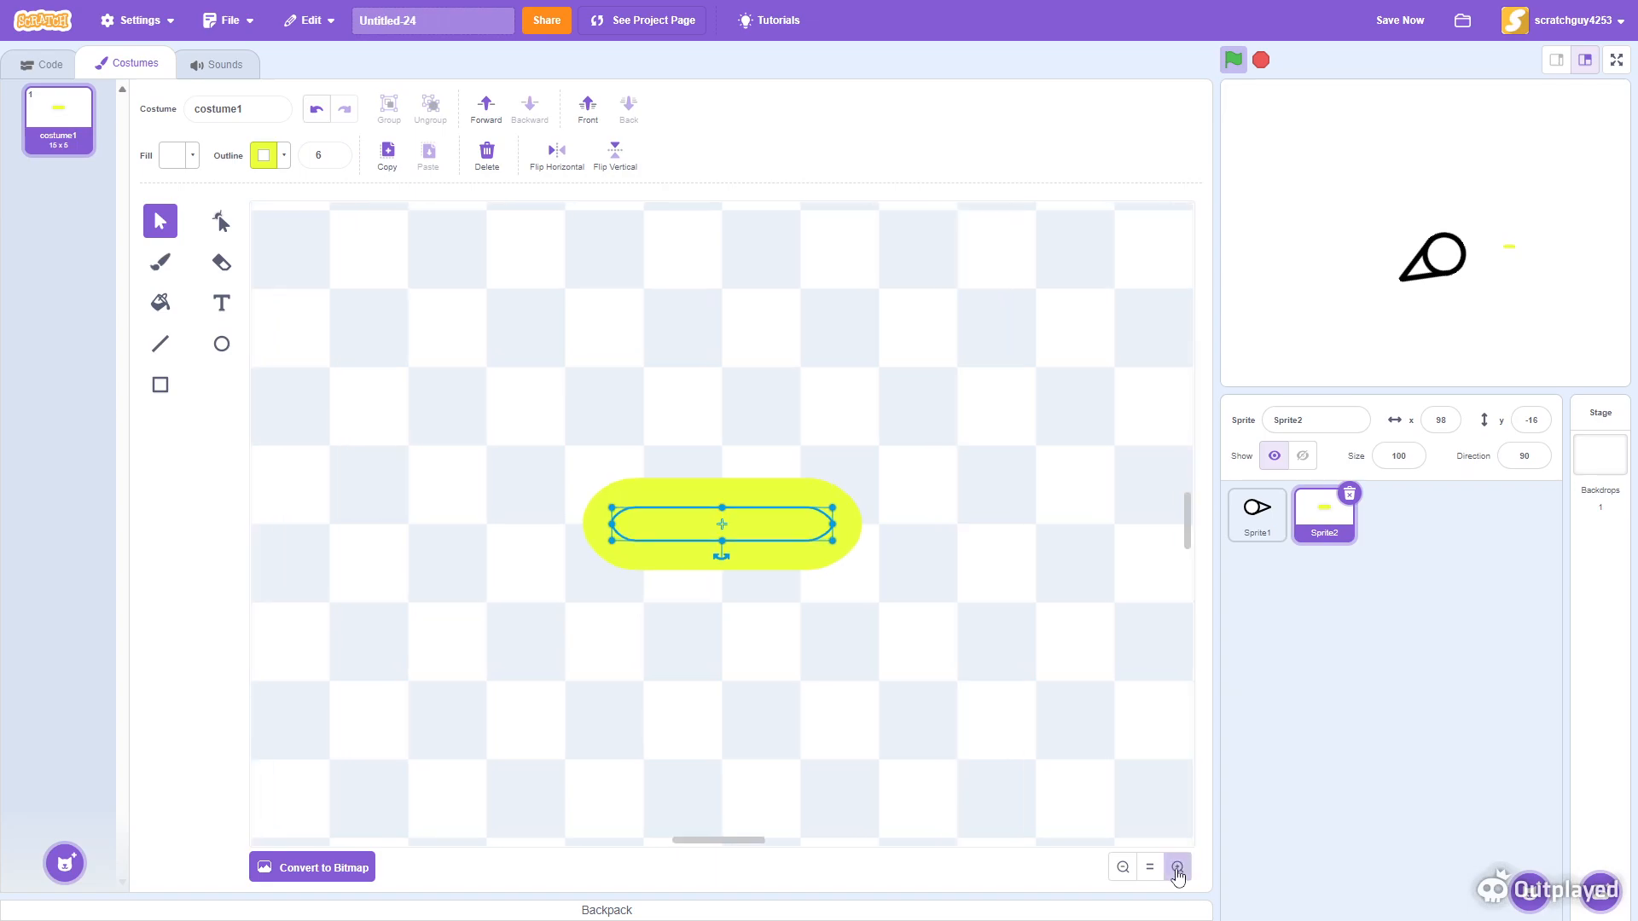
left_click(1177, 870)
left_click(1178, 870)
left_click(1177, 870)
left_click(1178, 871)
left_click(1177, 870)
left_click(1177, 870)
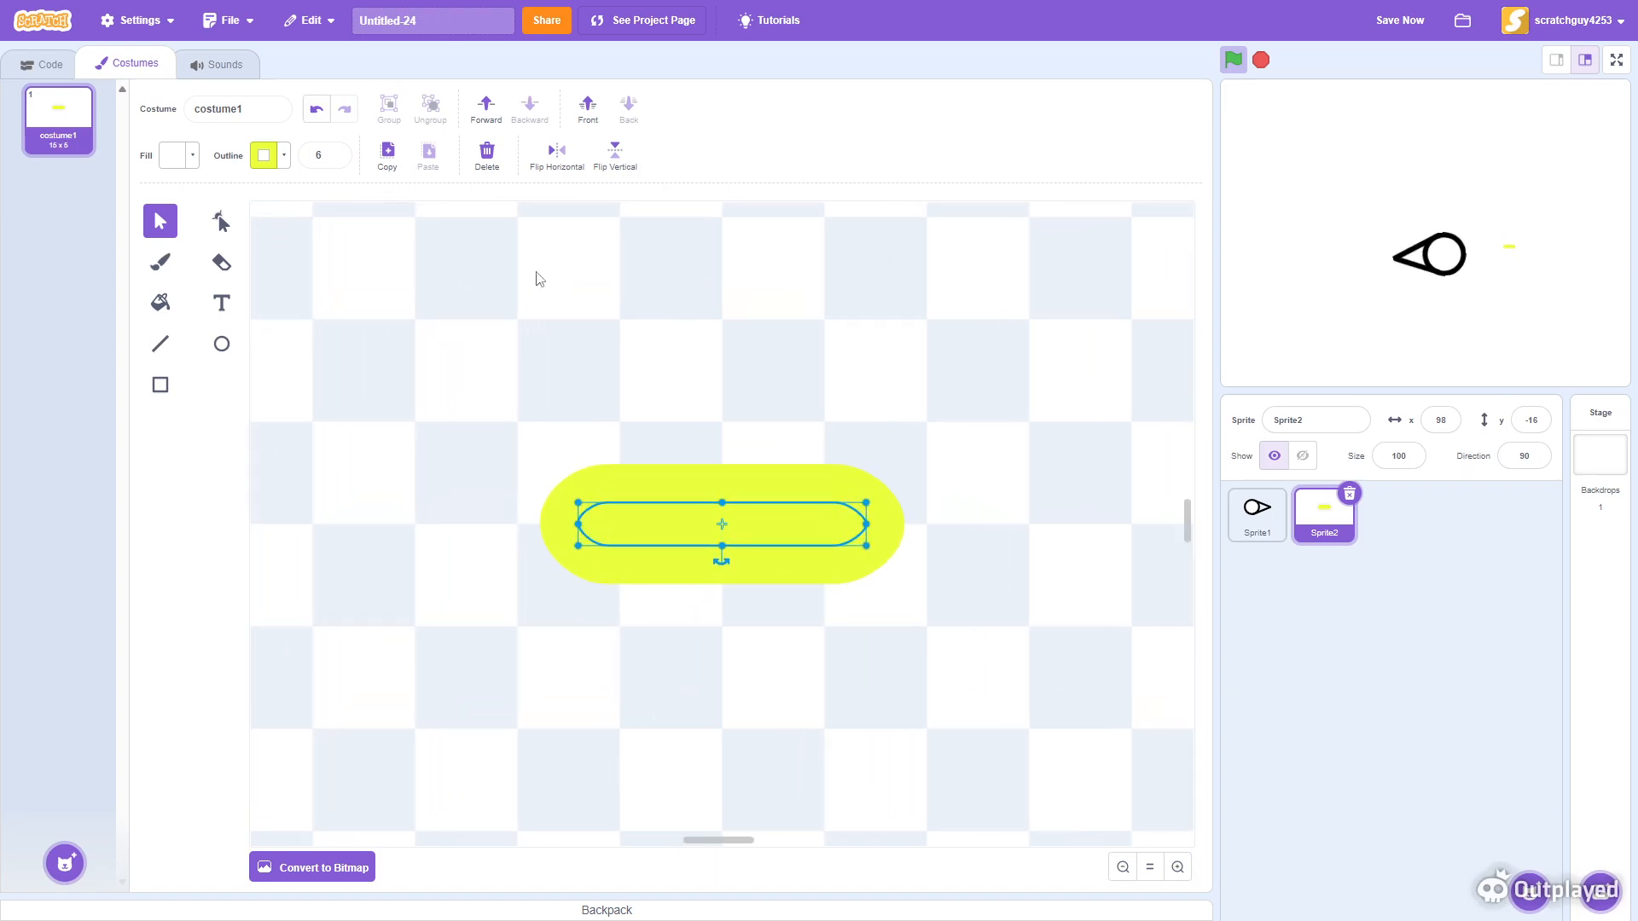
left_click(272, 154)
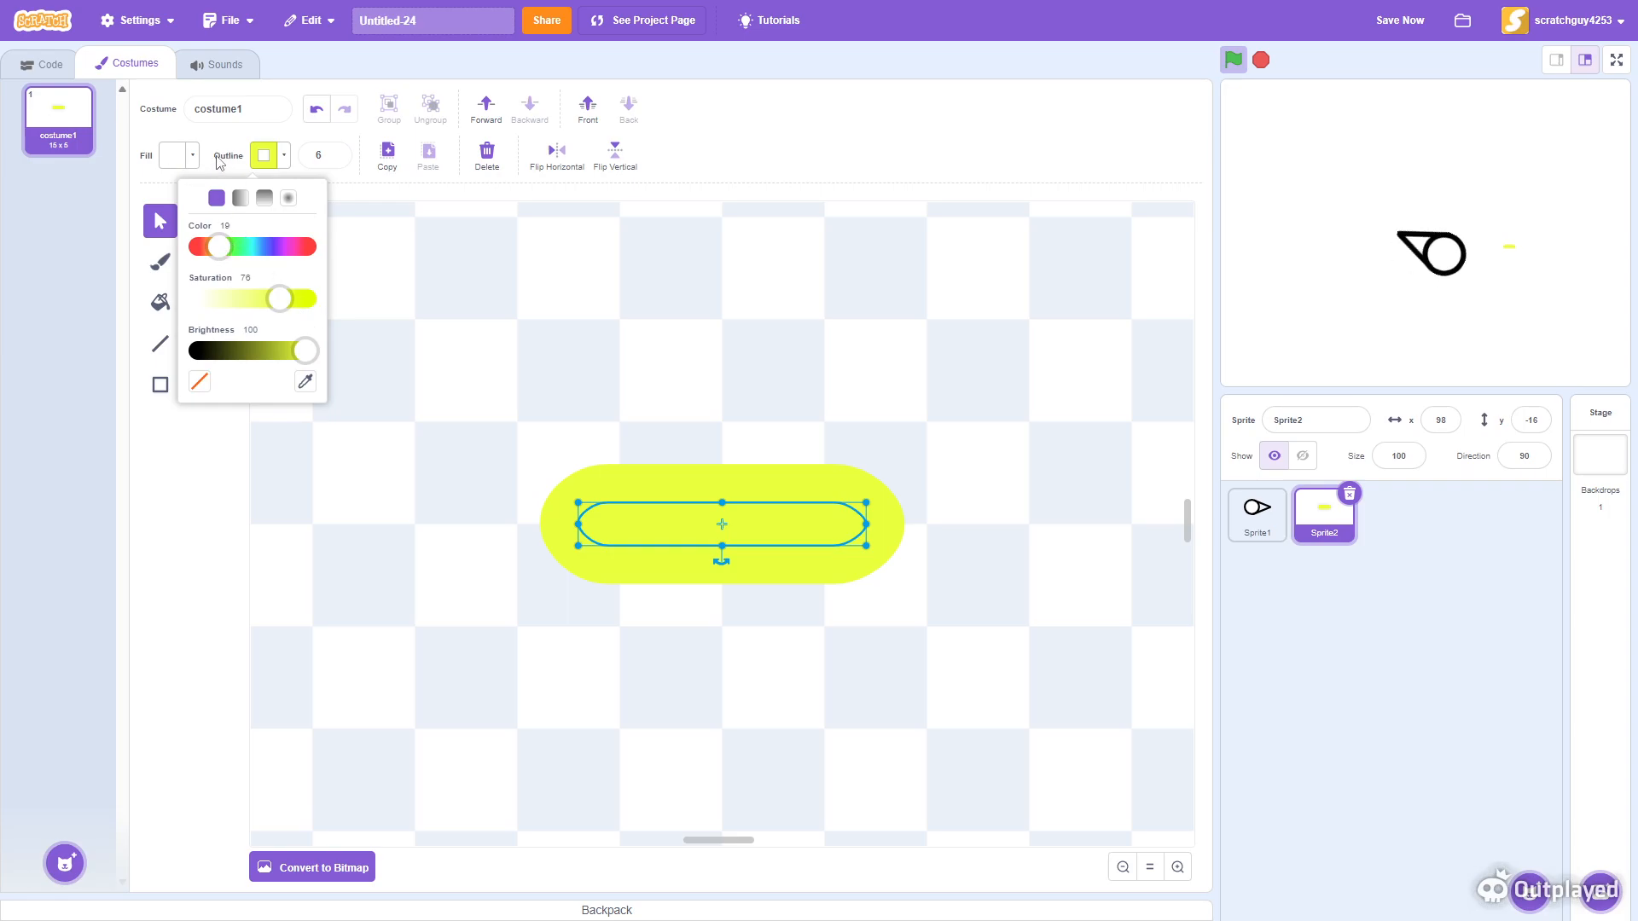
left_click(178, 158)
left_click_drag(120, 256, 129, 256)
left_click(222, 381)
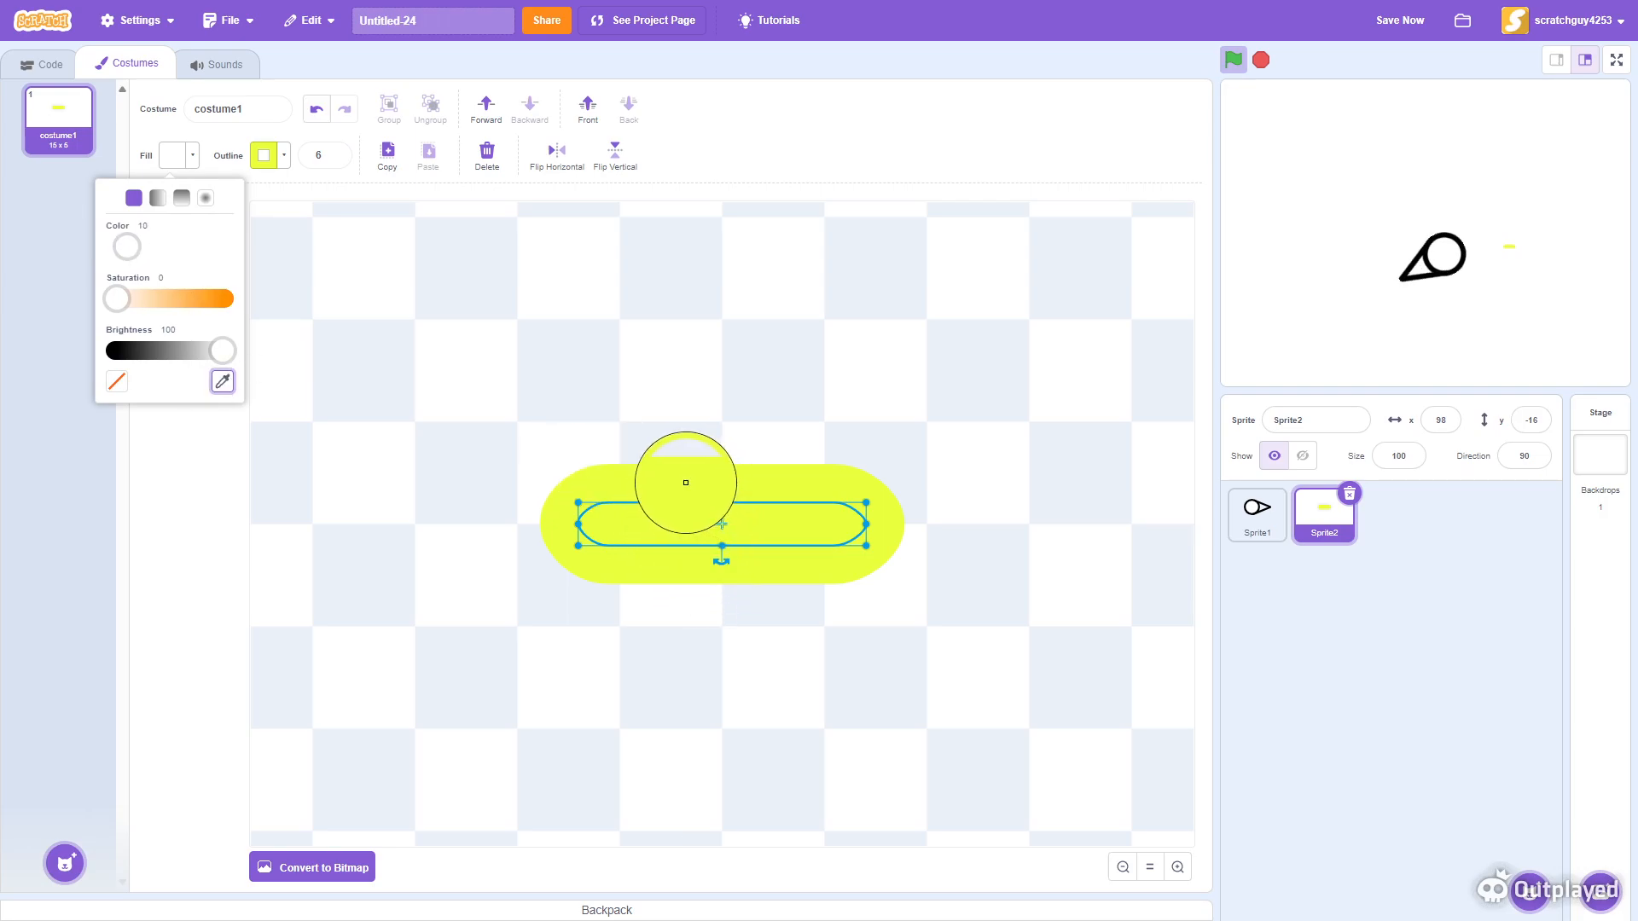
left_click(699, 477)
left_click(732, 516)
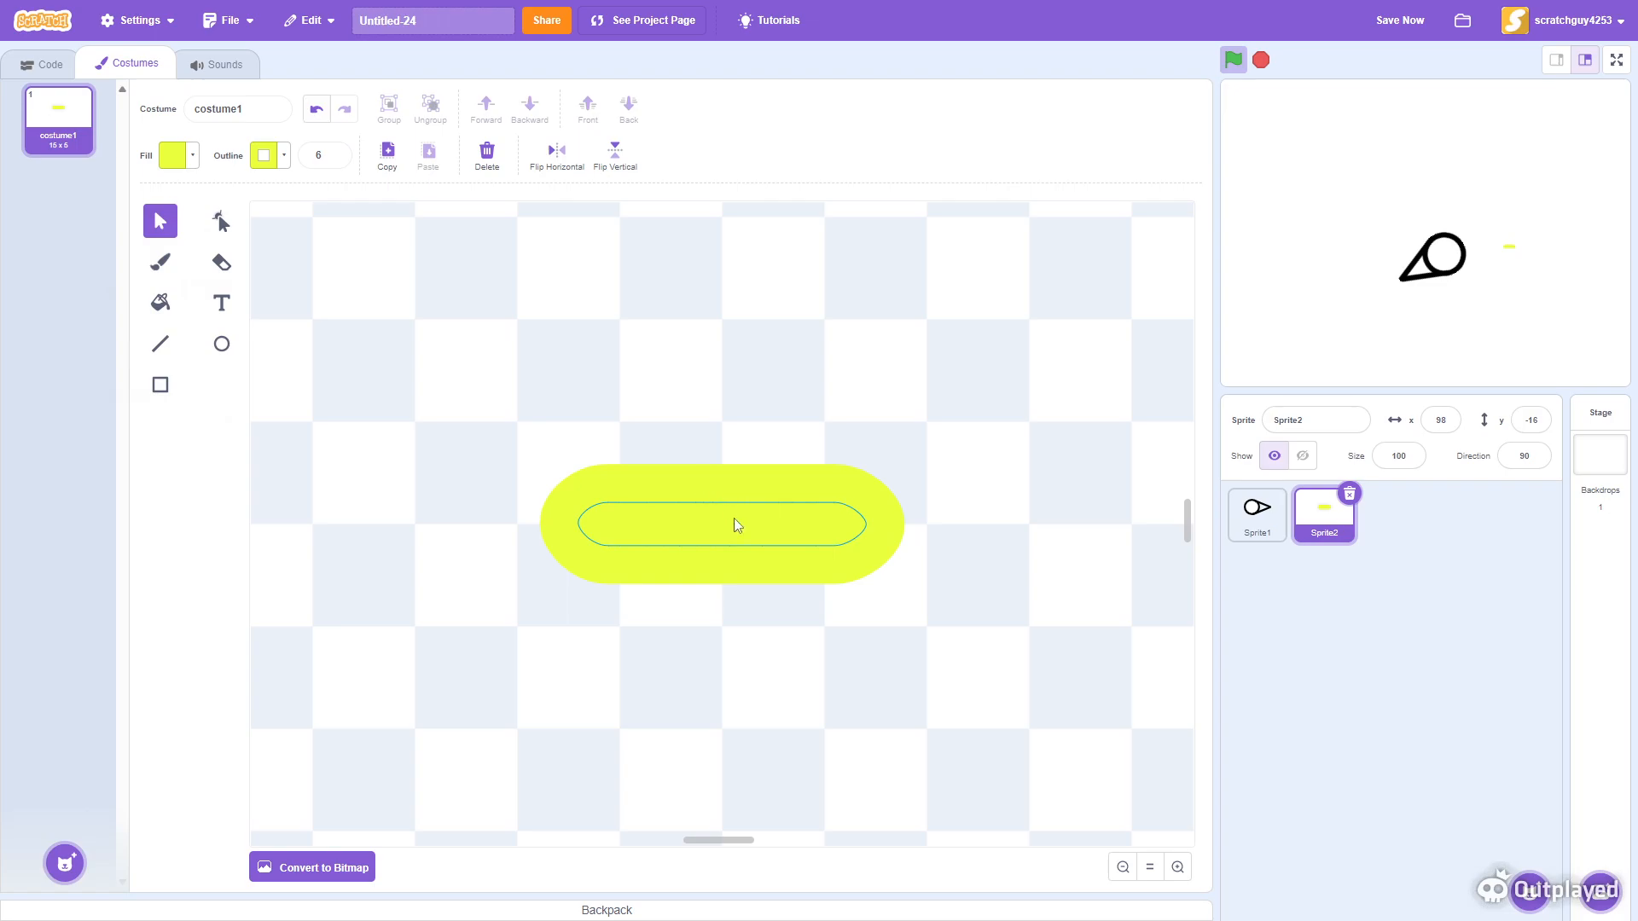
- Reduce the capsule's outline width to 2
left_click_drag(864, 502, 861, 503)
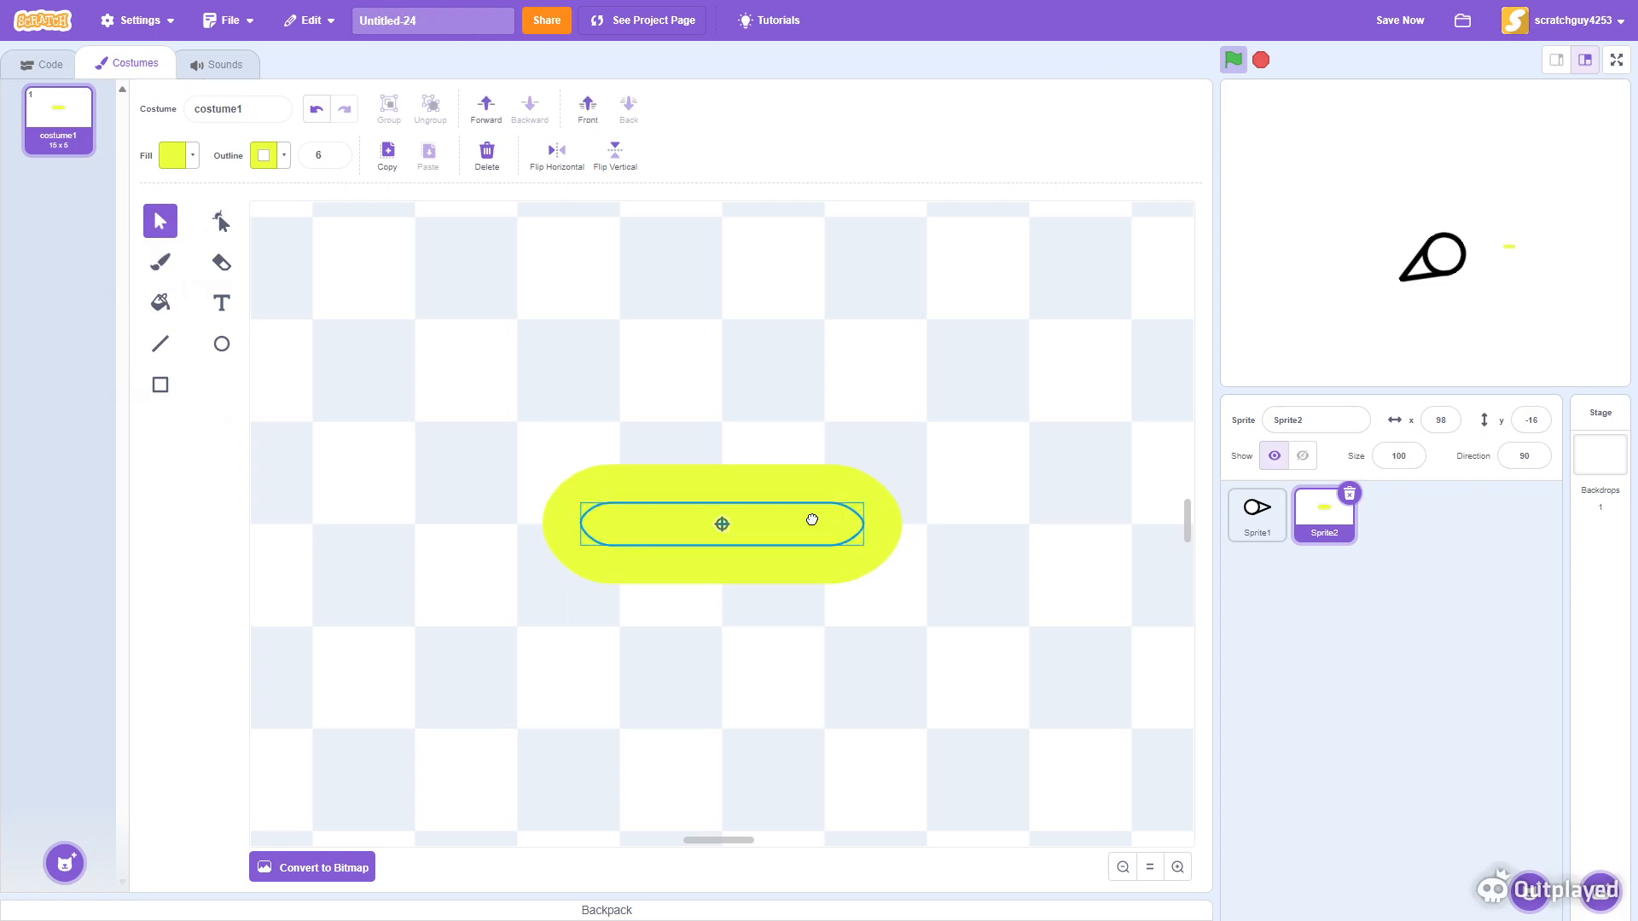
left_click(339, 161)
left_click(340, 161)
left_click(339, 160)
left_click(340, 160)
left_click(797, 446)
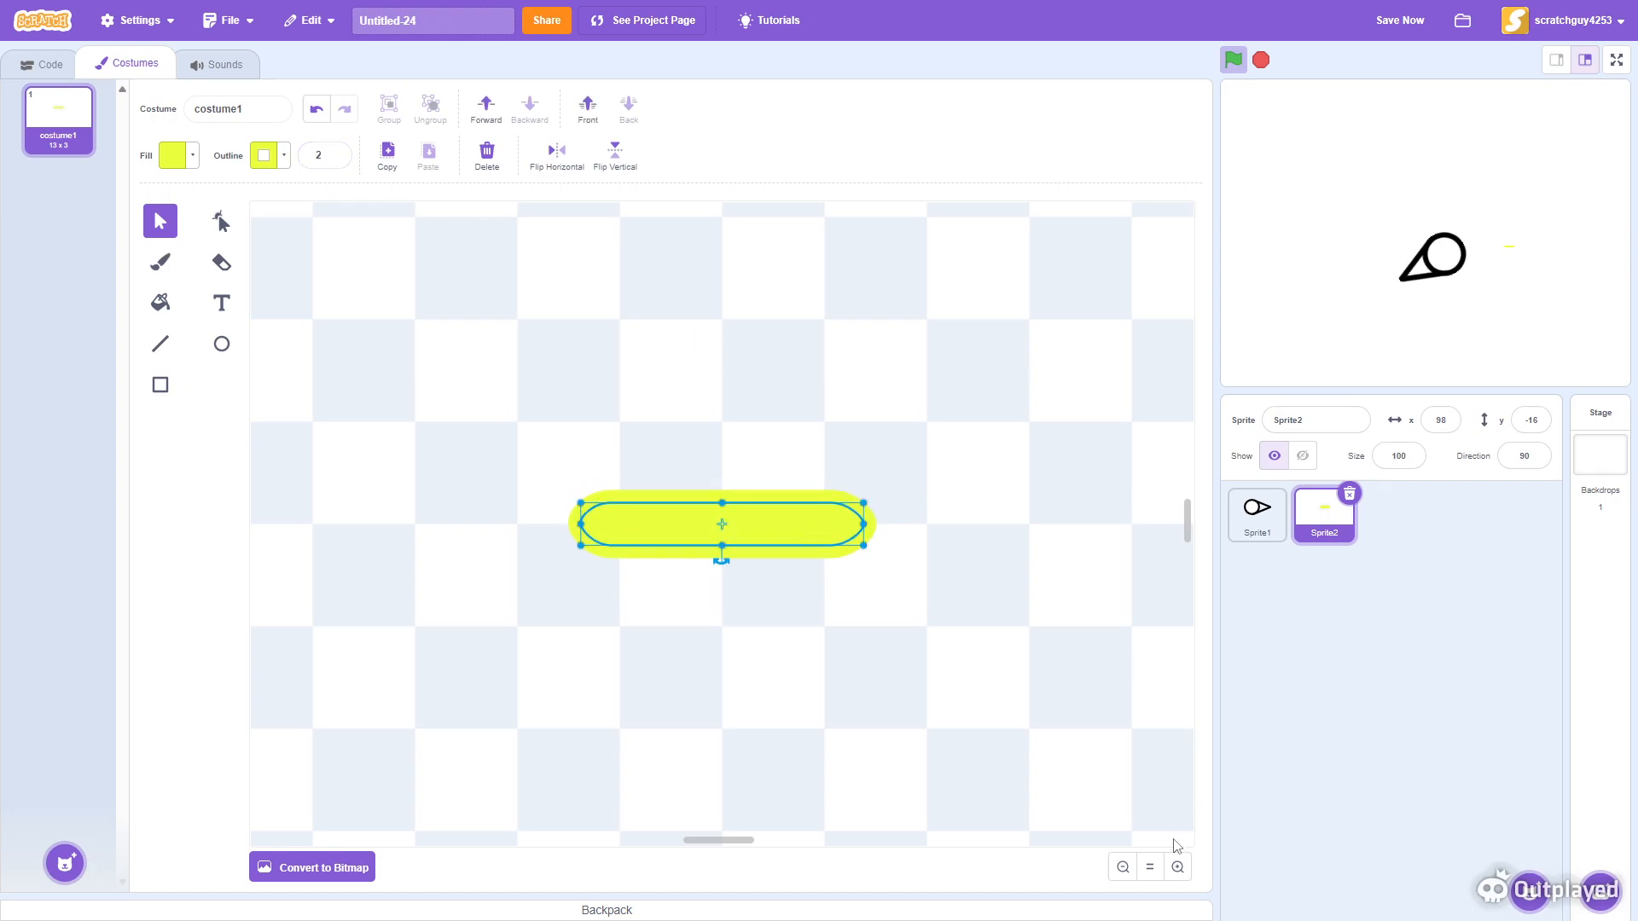
- Stretch the capsule wider to about 18 by 4 pixels
left_click(1177, 867)
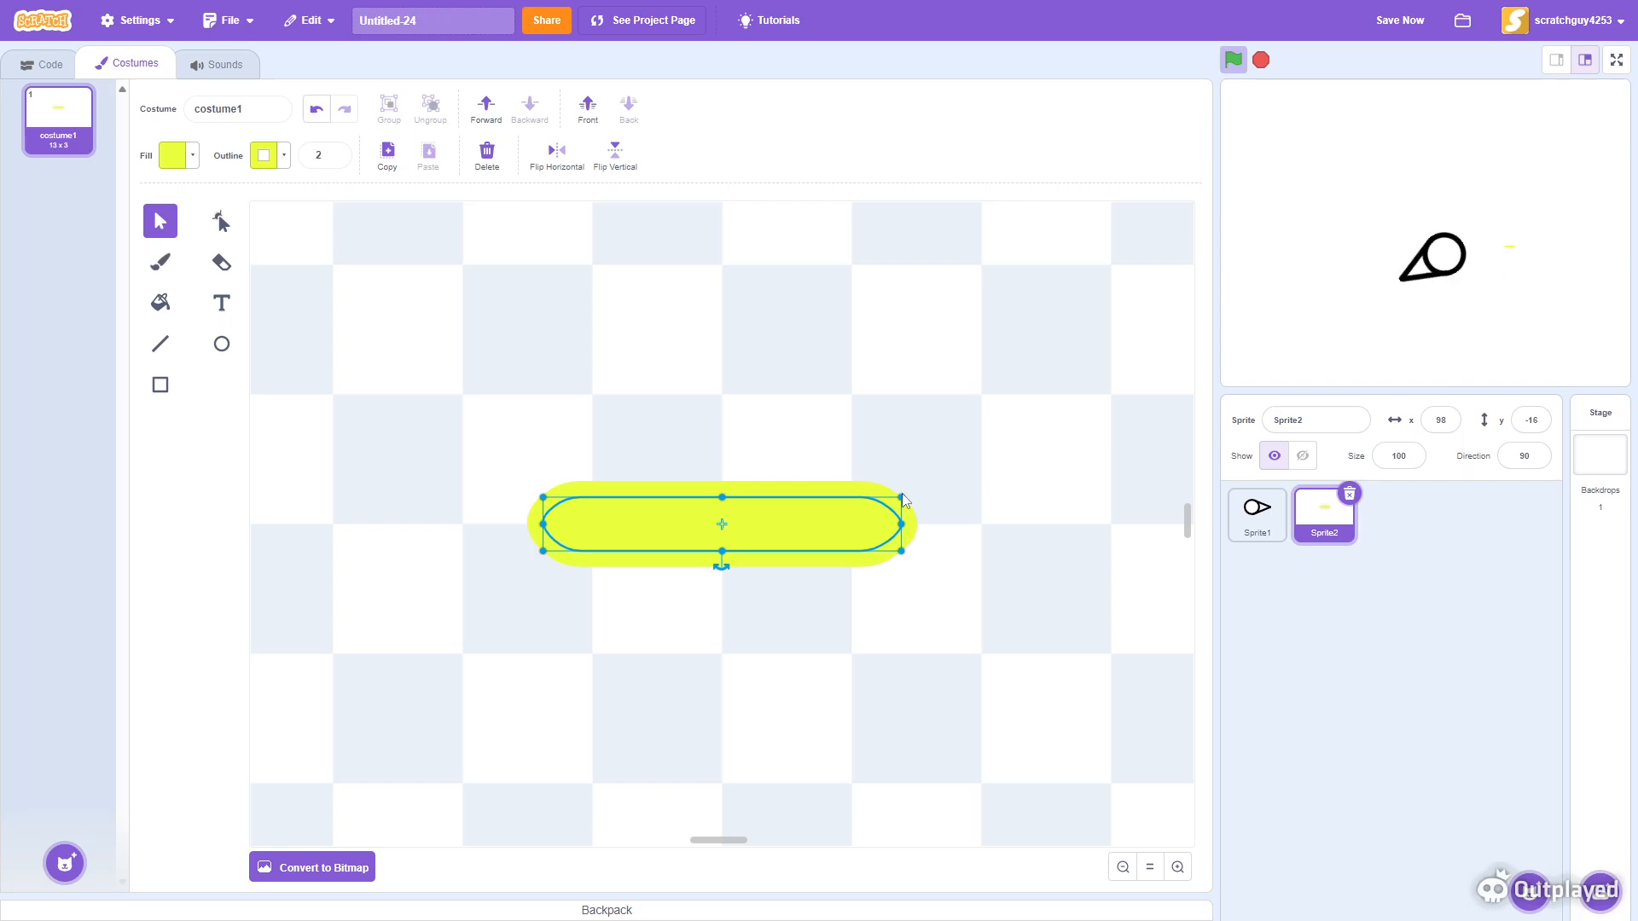
left_click_drag(901, 524, 979, 449)
left_click_drag(891, 491, 830, 526)
left_click_drag(1082, 474, 913, 494)
left_click_drag(790, 516, 869, 502)
left_click_drag(988, 489, 878, 508)
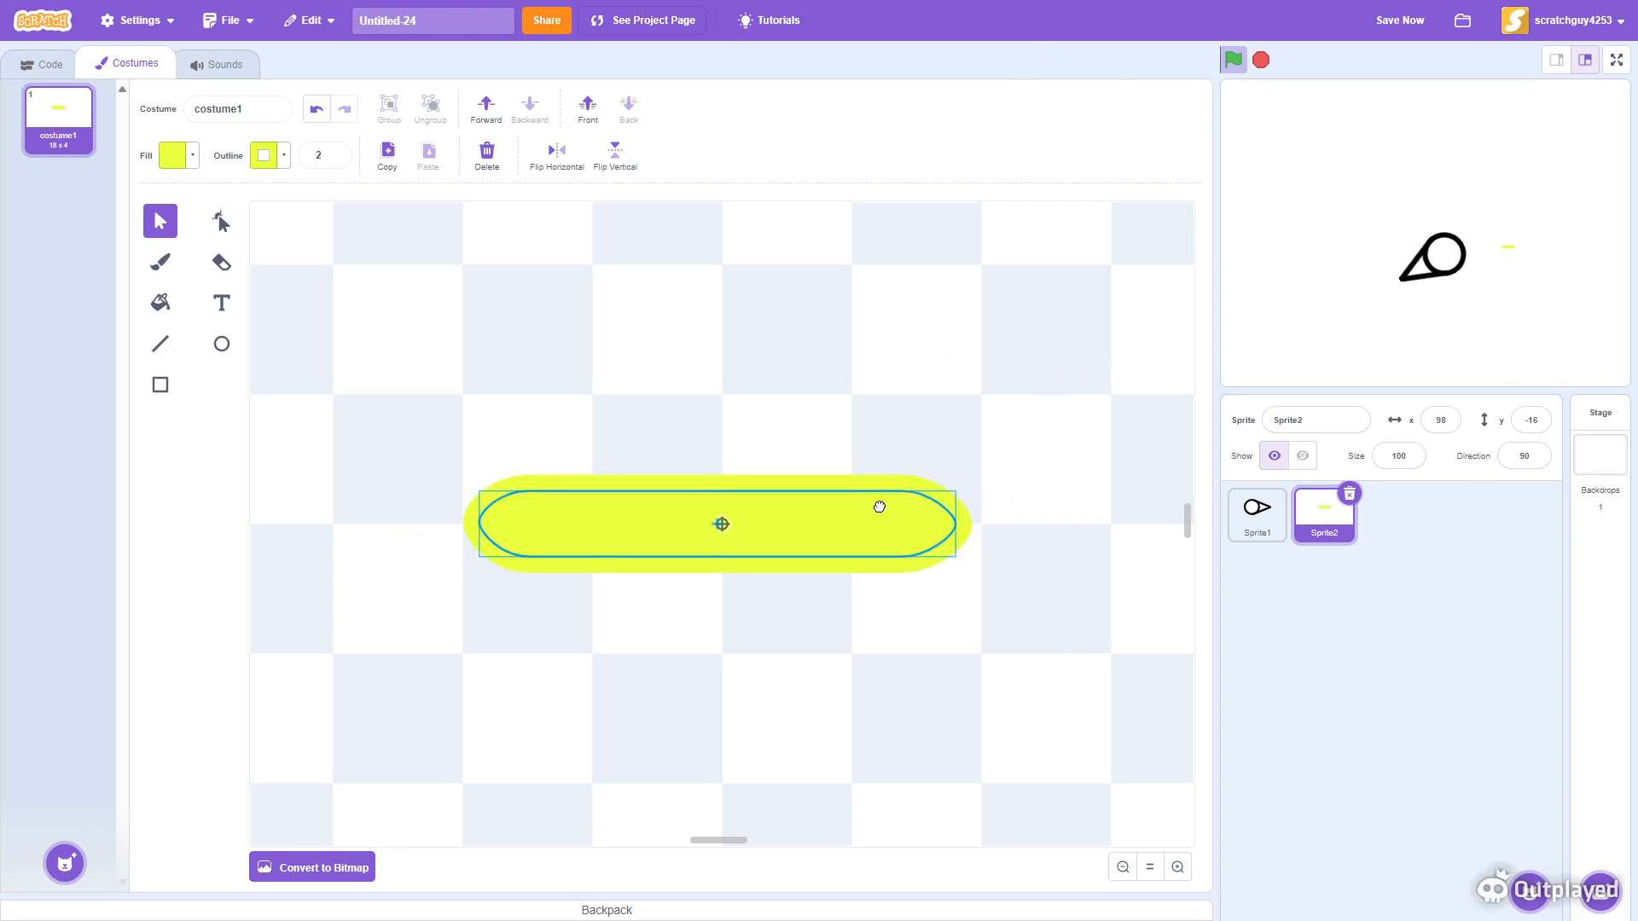
- Add a when green flag clicked hat block to the new sprite's code
left_click(43, 67)
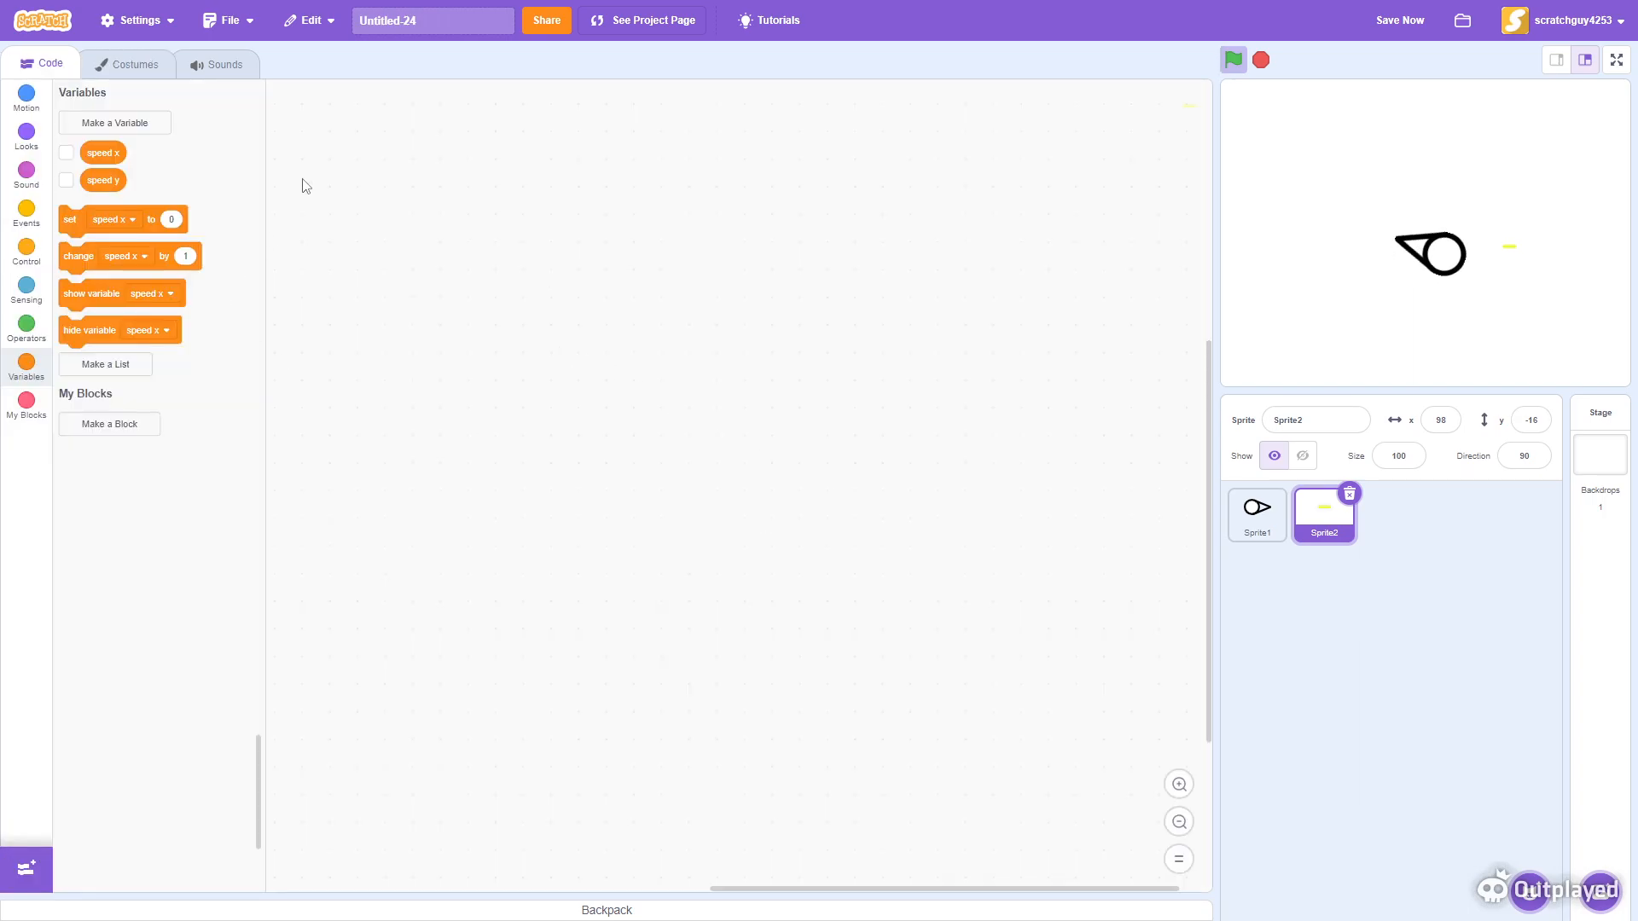
left_click(21, 227)
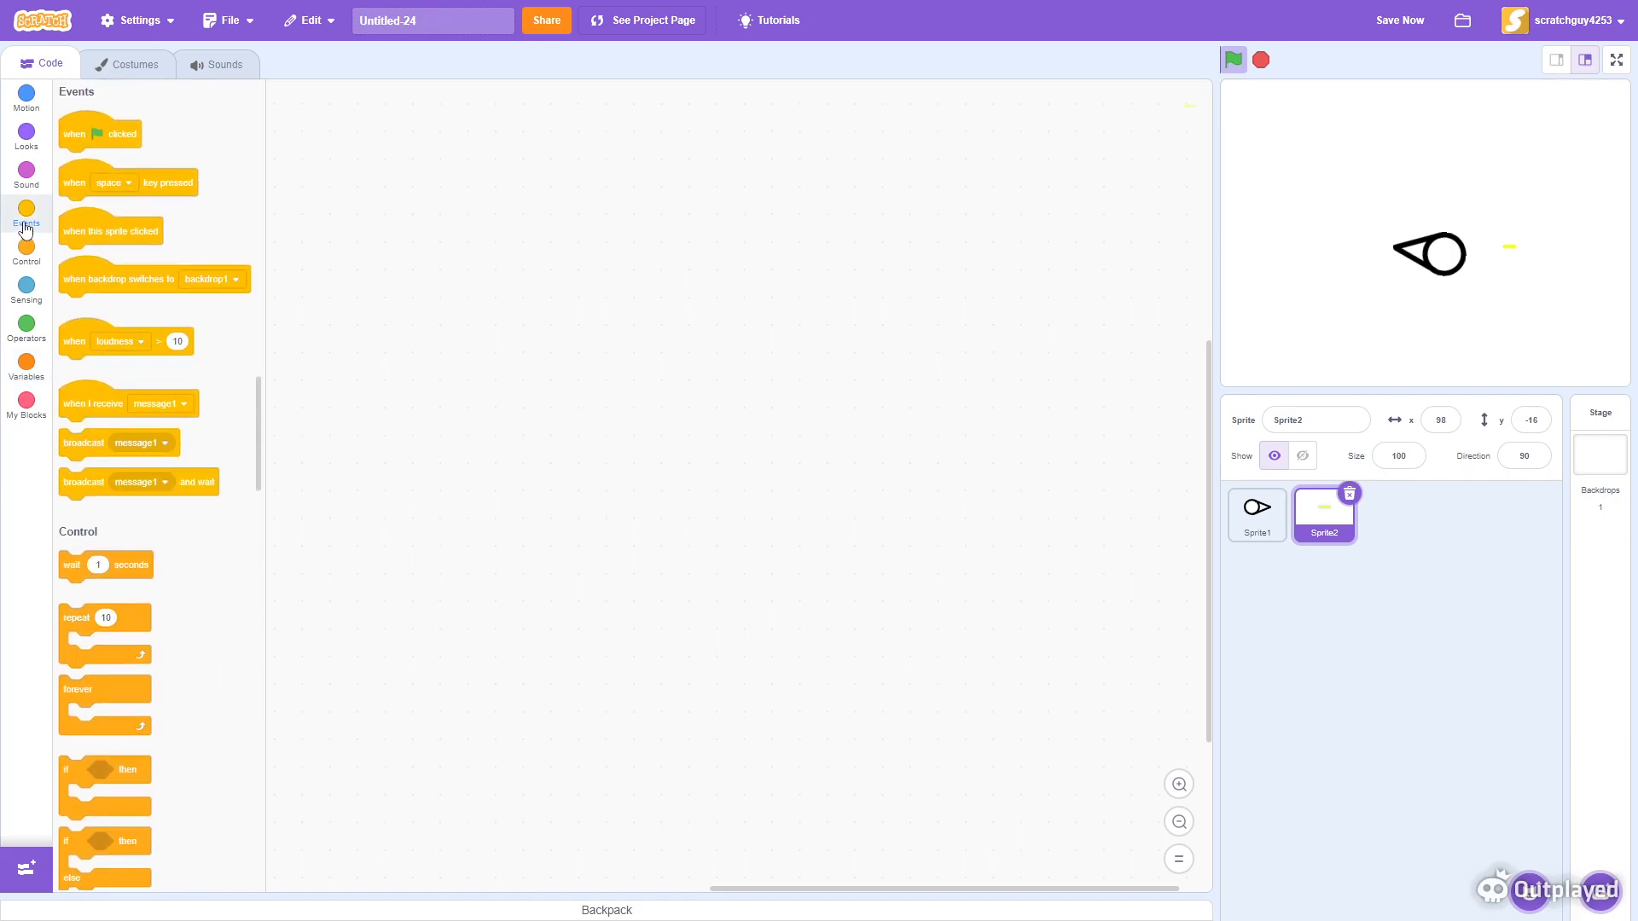
left_click_drag(77, 134, 834, 299)
left_click(1179, 784)
left_click(1179, 784)
scroll(746, 665, "right", 4)
scroll(746, 665, "up", 2)
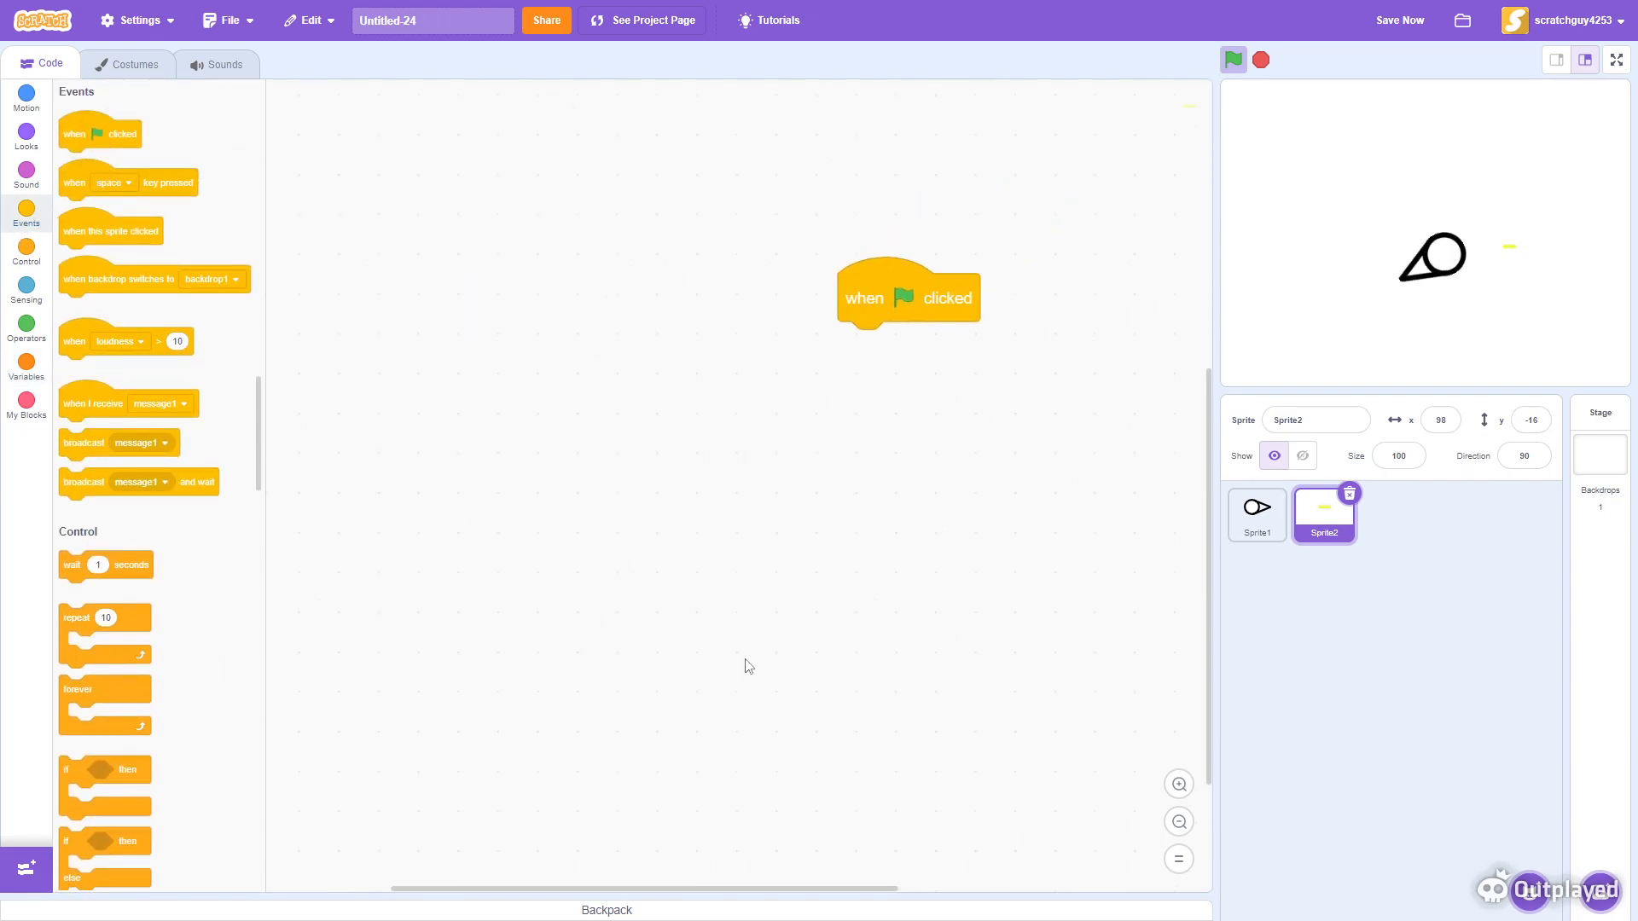
- Attach a go to x: 0 y: 0 block beneath the green flag hat block
left_click(22, 107)
left_click_drag(77, 303, 719, 432)
key("Tab")
type("0")
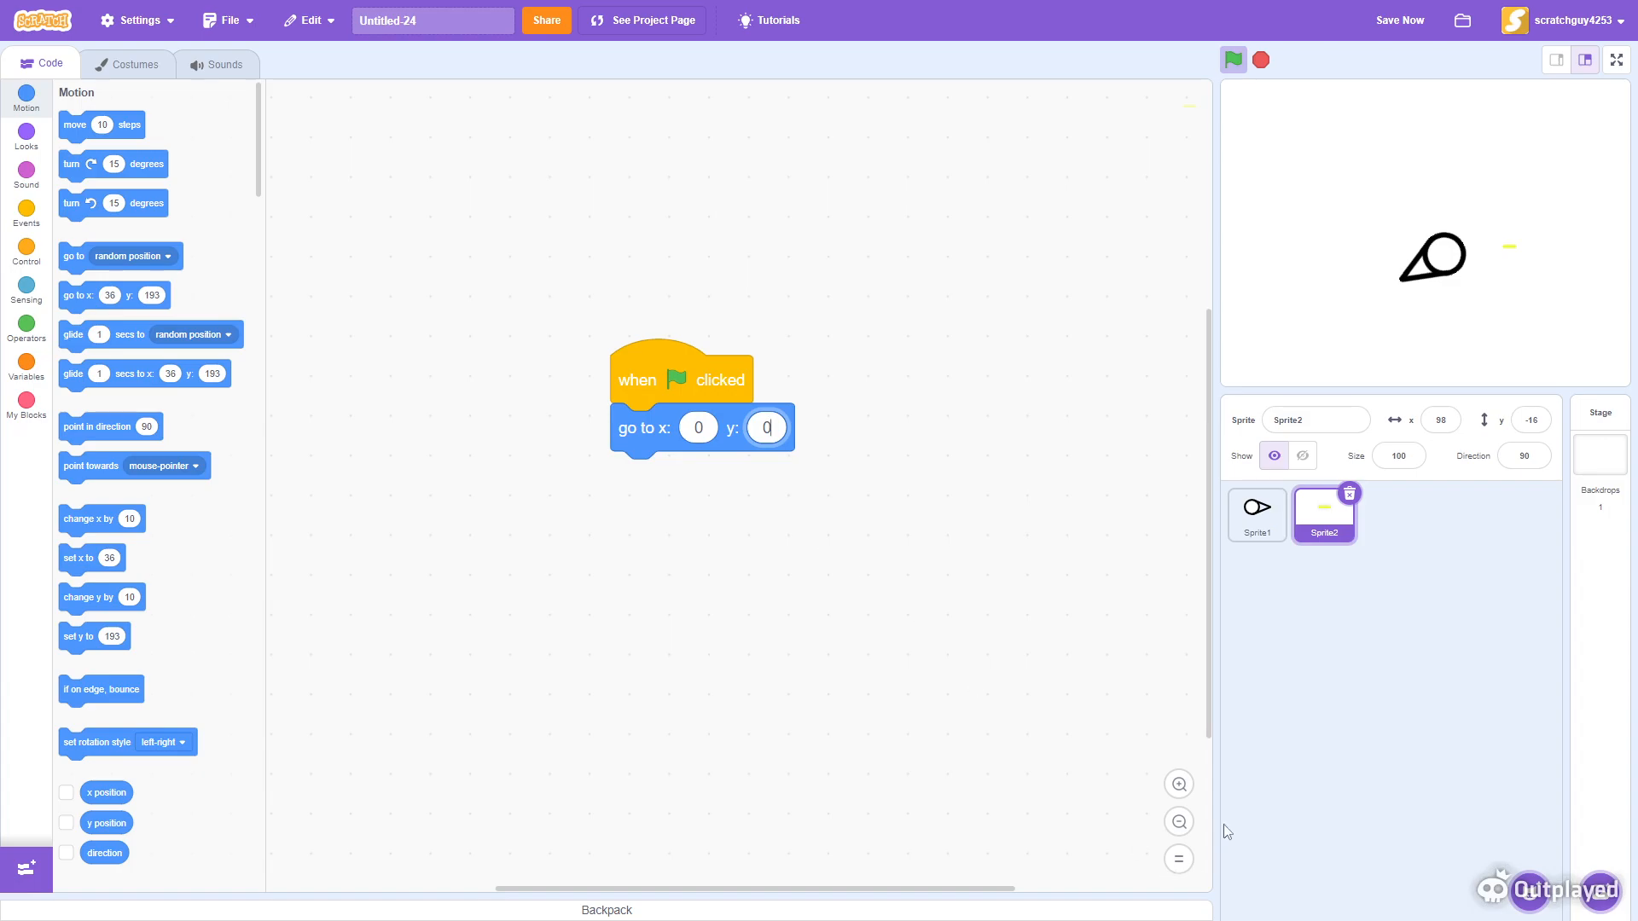
- Add a forever loop containing an if-then block beneath the go to x: 0 y: 0 block
left_click(26, 256)
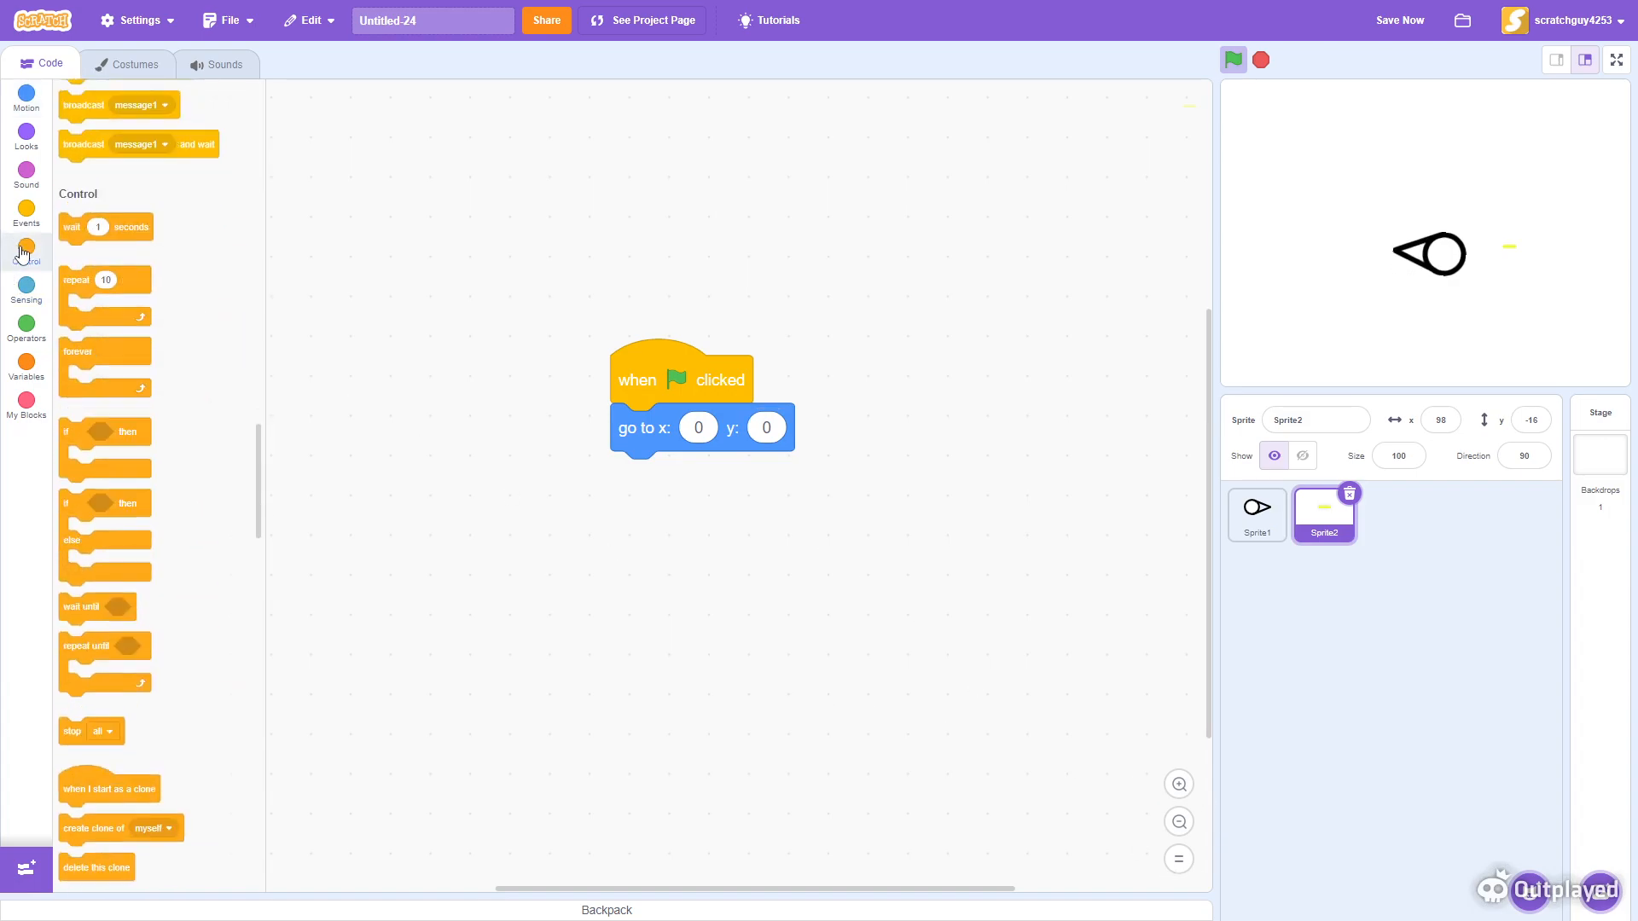
left_click_drag(114, 248, 674, 465)
left_click_drag(79, 360, 558, 510)
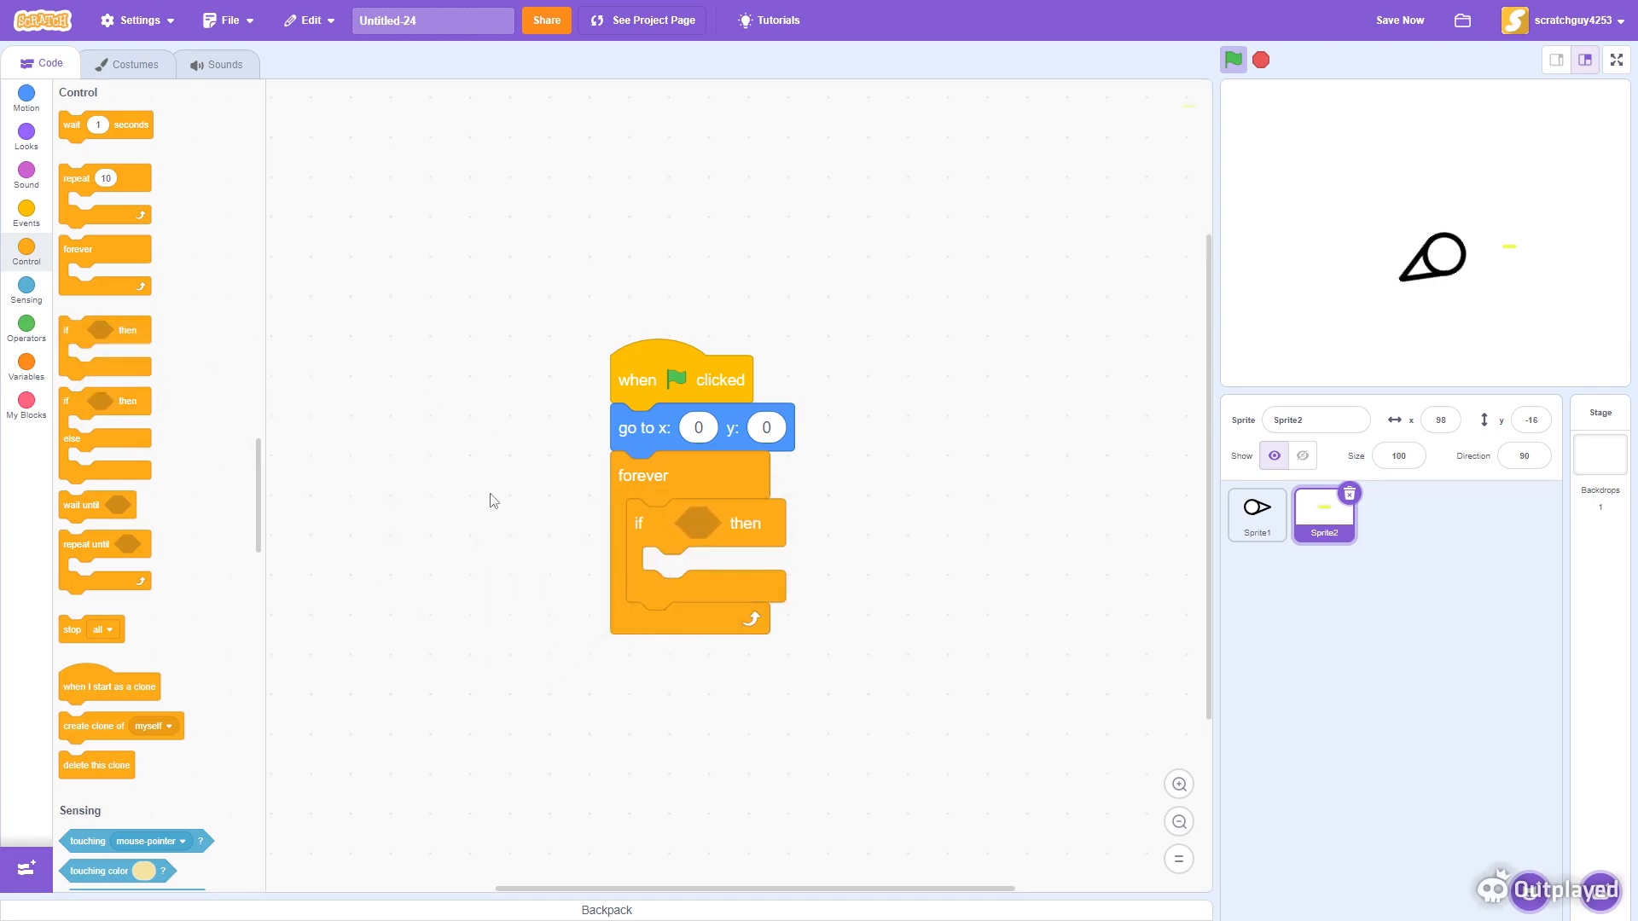
- Set the if condition to mouse down? and place a create clone of myself block inside it
left_click(40, 295)
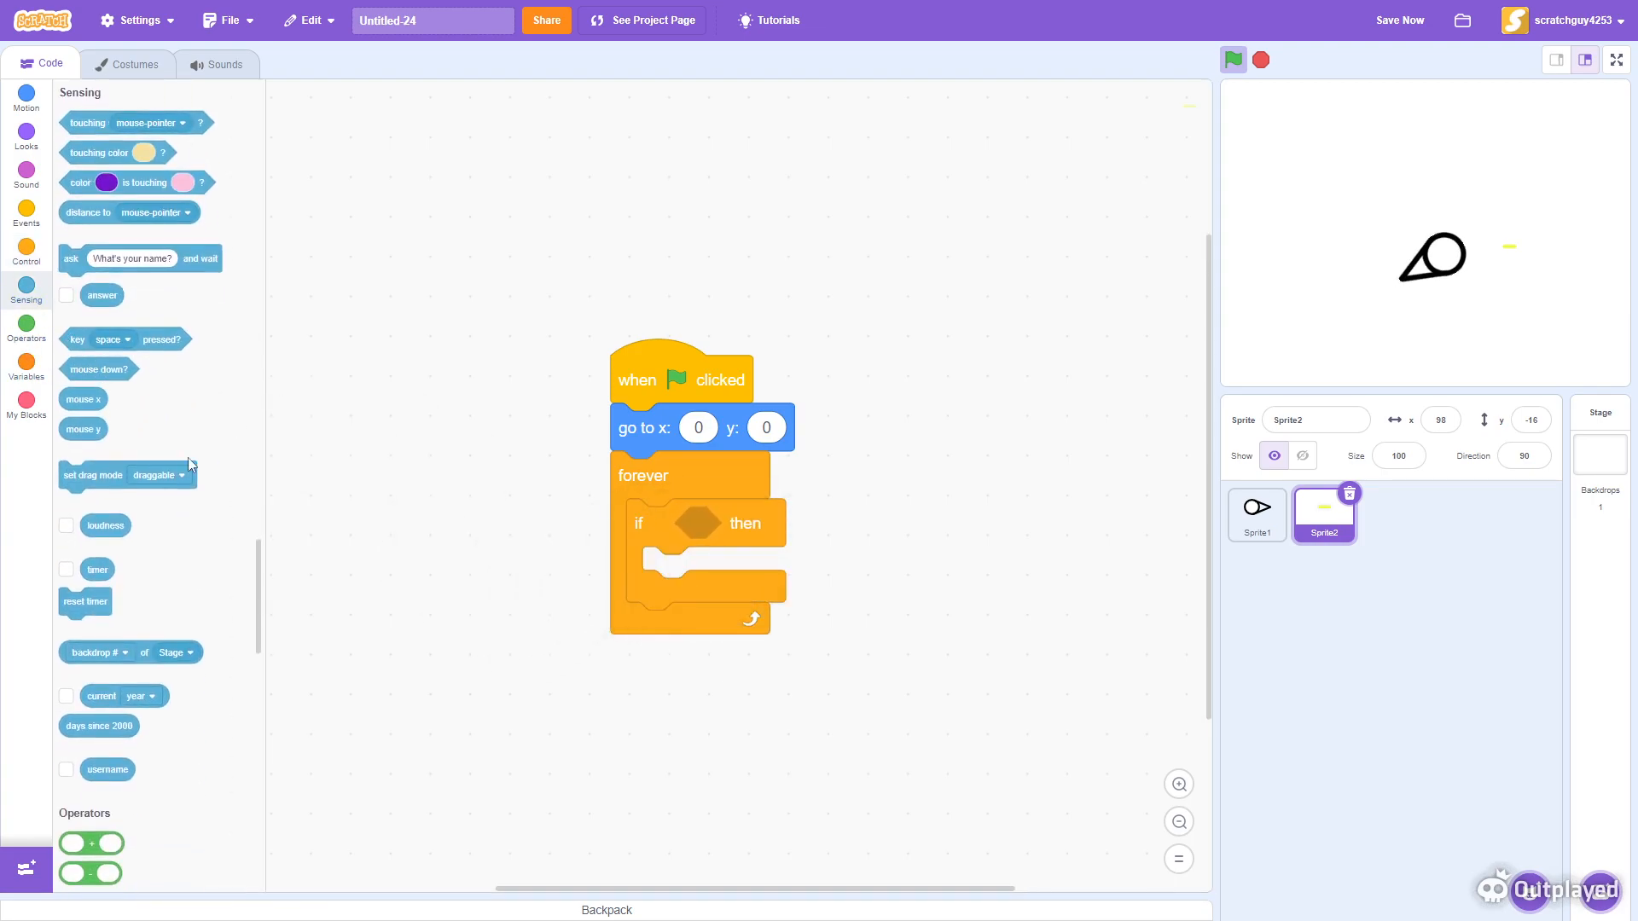
left_click_drag(116, 368, 735, 530)
left_click(27, 249)
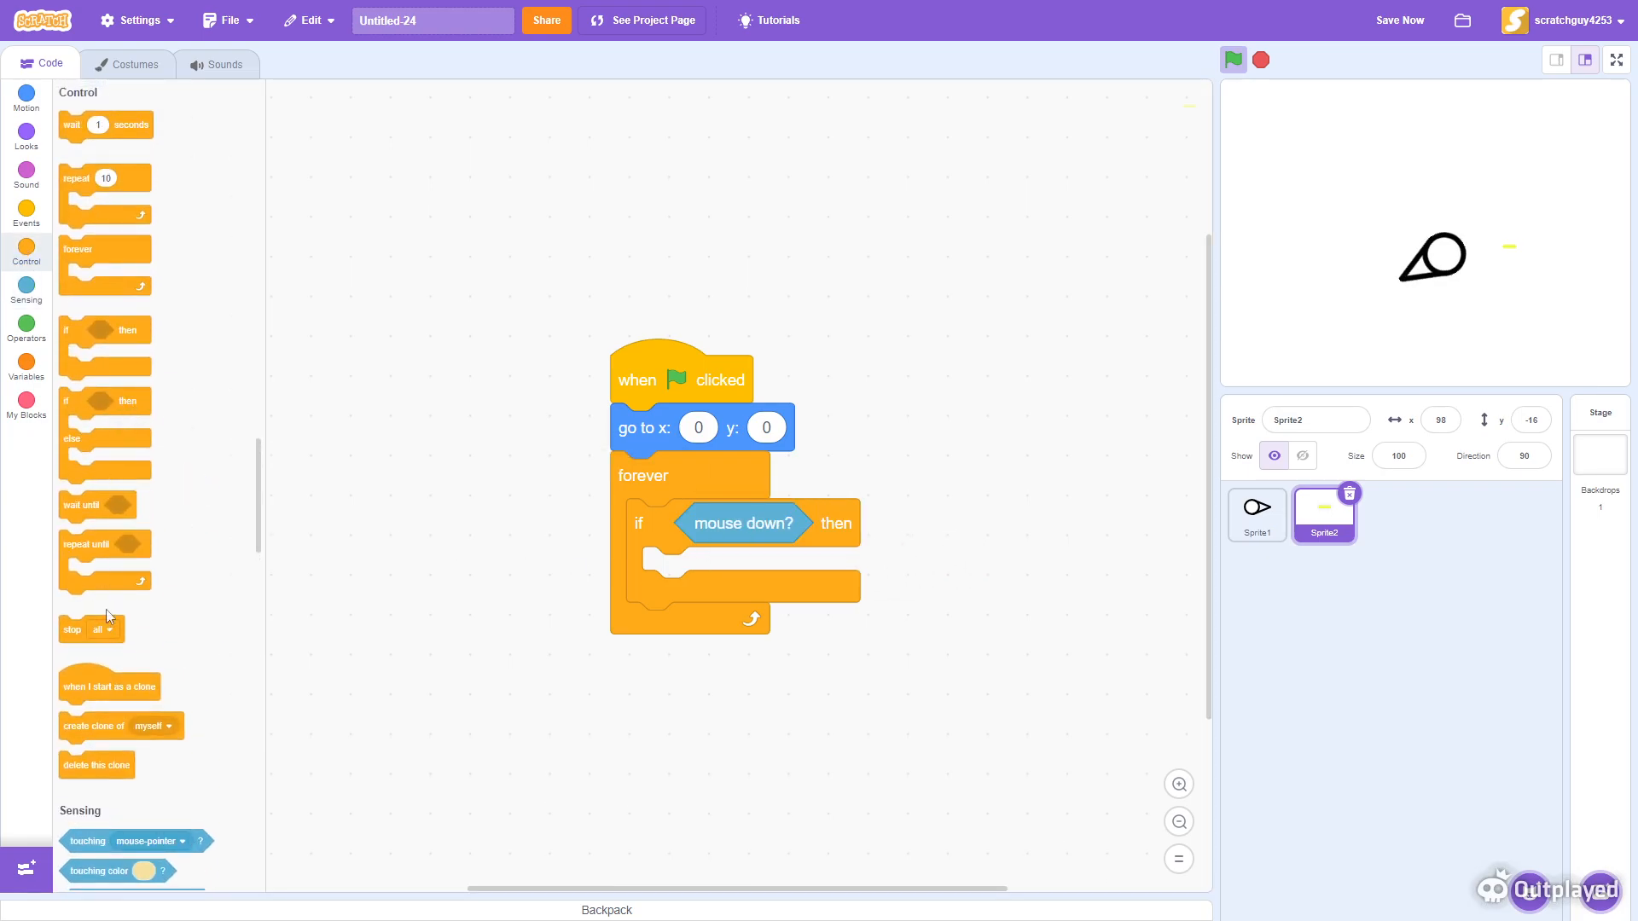
mouse_move(108, 726)
left_mouse_down()
mouse_move(585, 714)
mouse_move(676, 523)
mouse_move(672, 571)
left_mouse_up()
left_click(1180, 787)
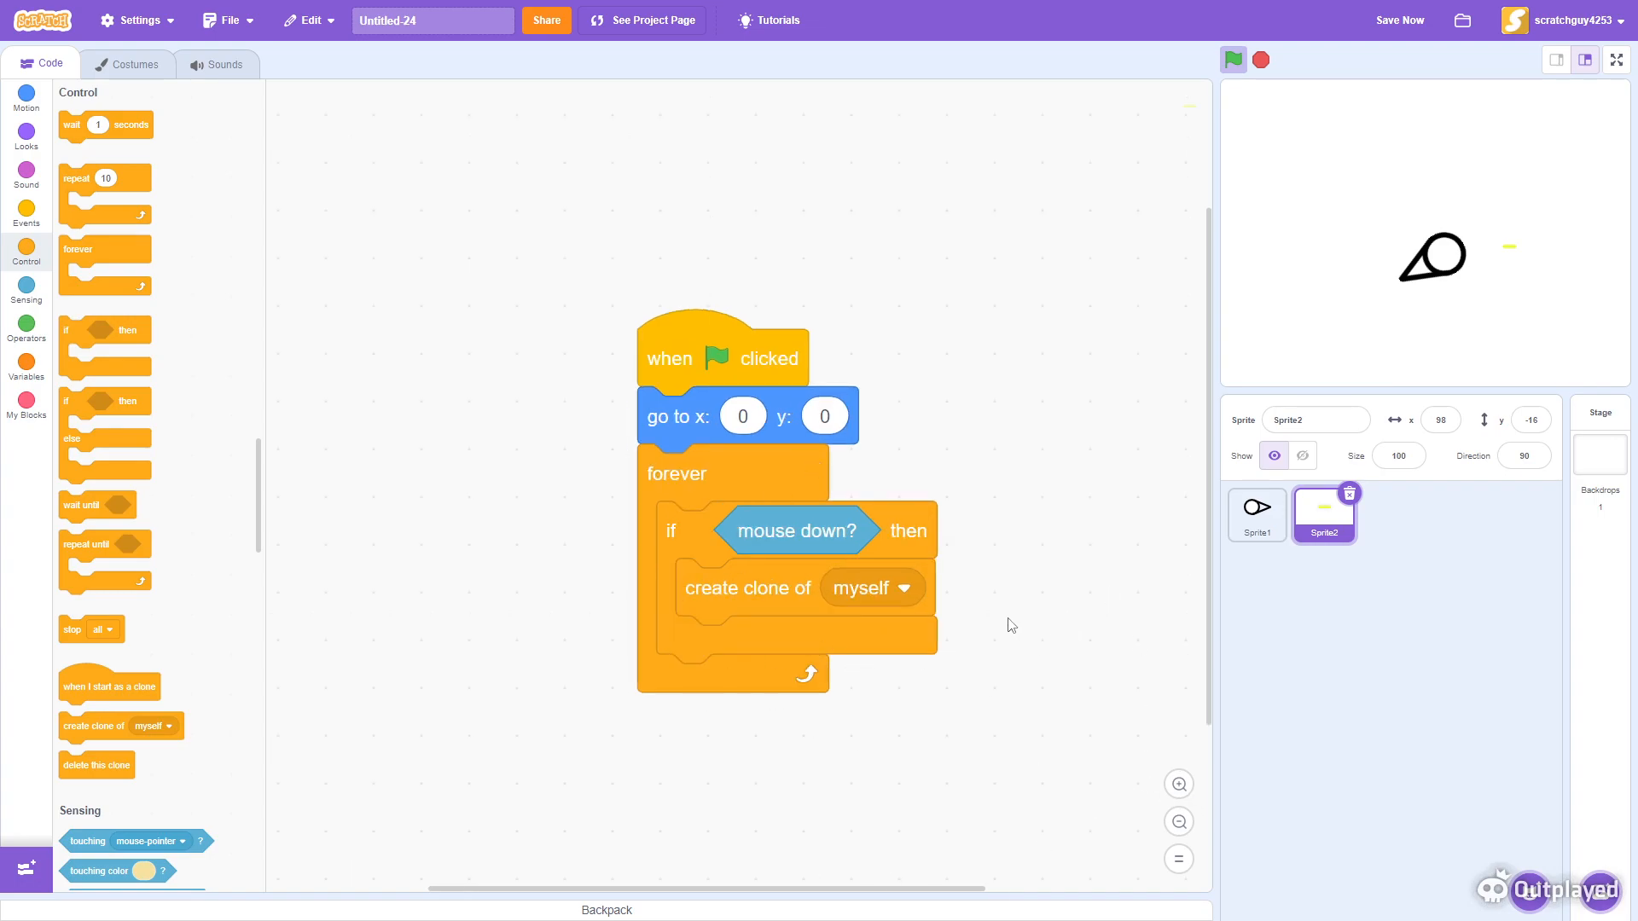
- Start a separate script with a when I start as a clone hat followed by a repeat until loop
left_click_drag(994, 629, 683, 495)
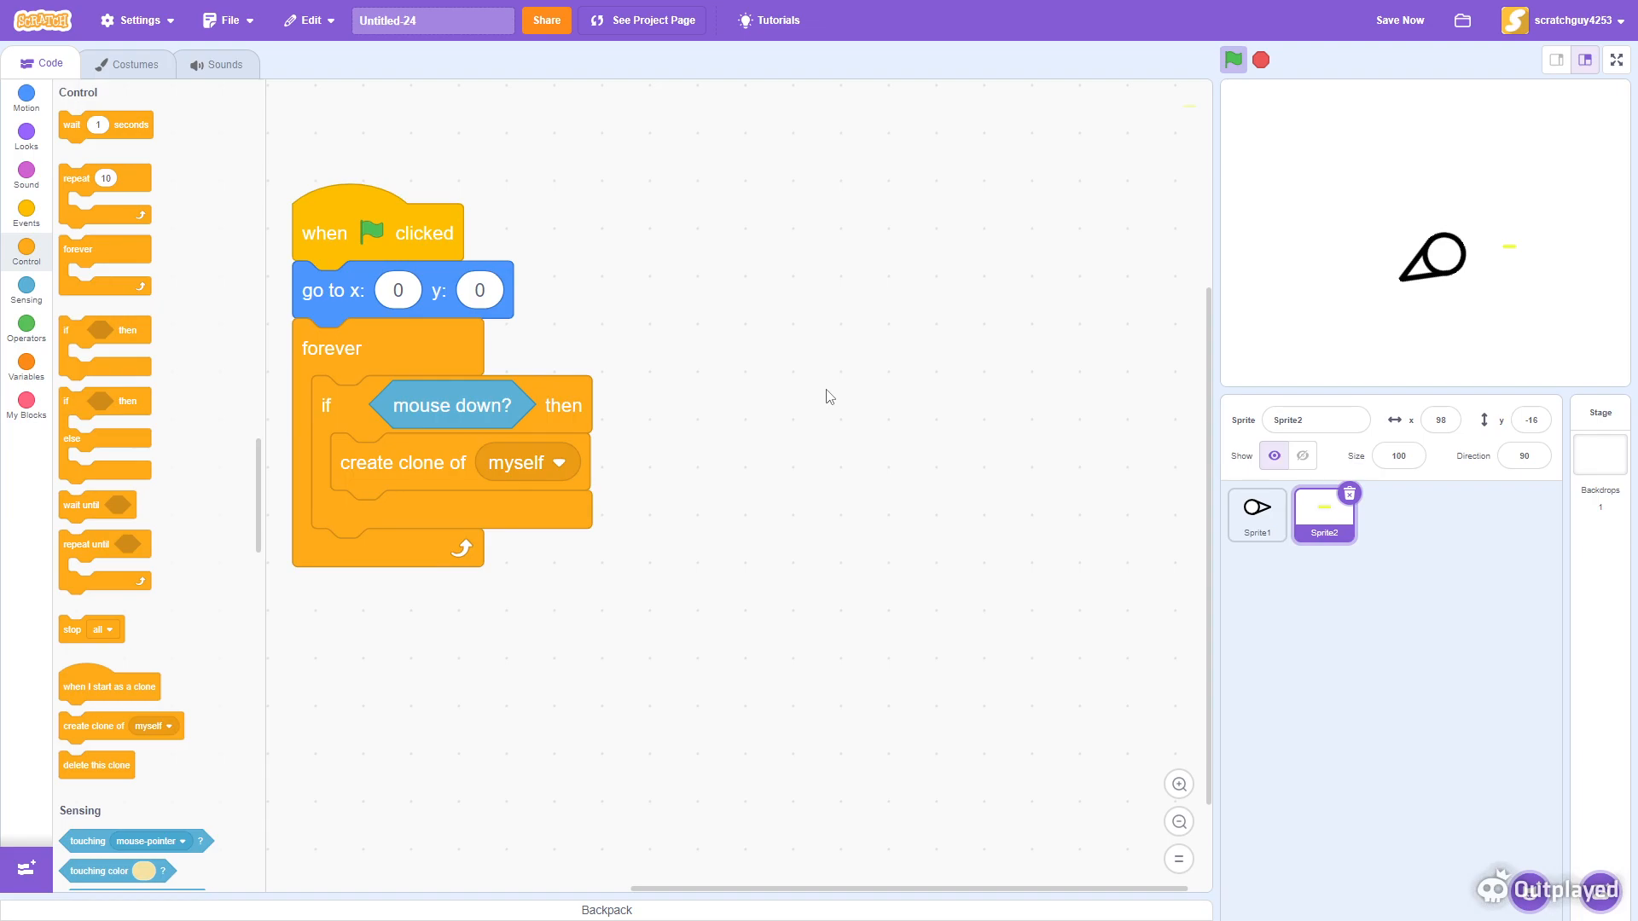
left_click_drag(86, 686, 840, 290)
left_click_drag(790, 478, 615, 606)
left_click_drag(724, 413, 860, 366)
left_click_drag(571, 710, 490, 766)
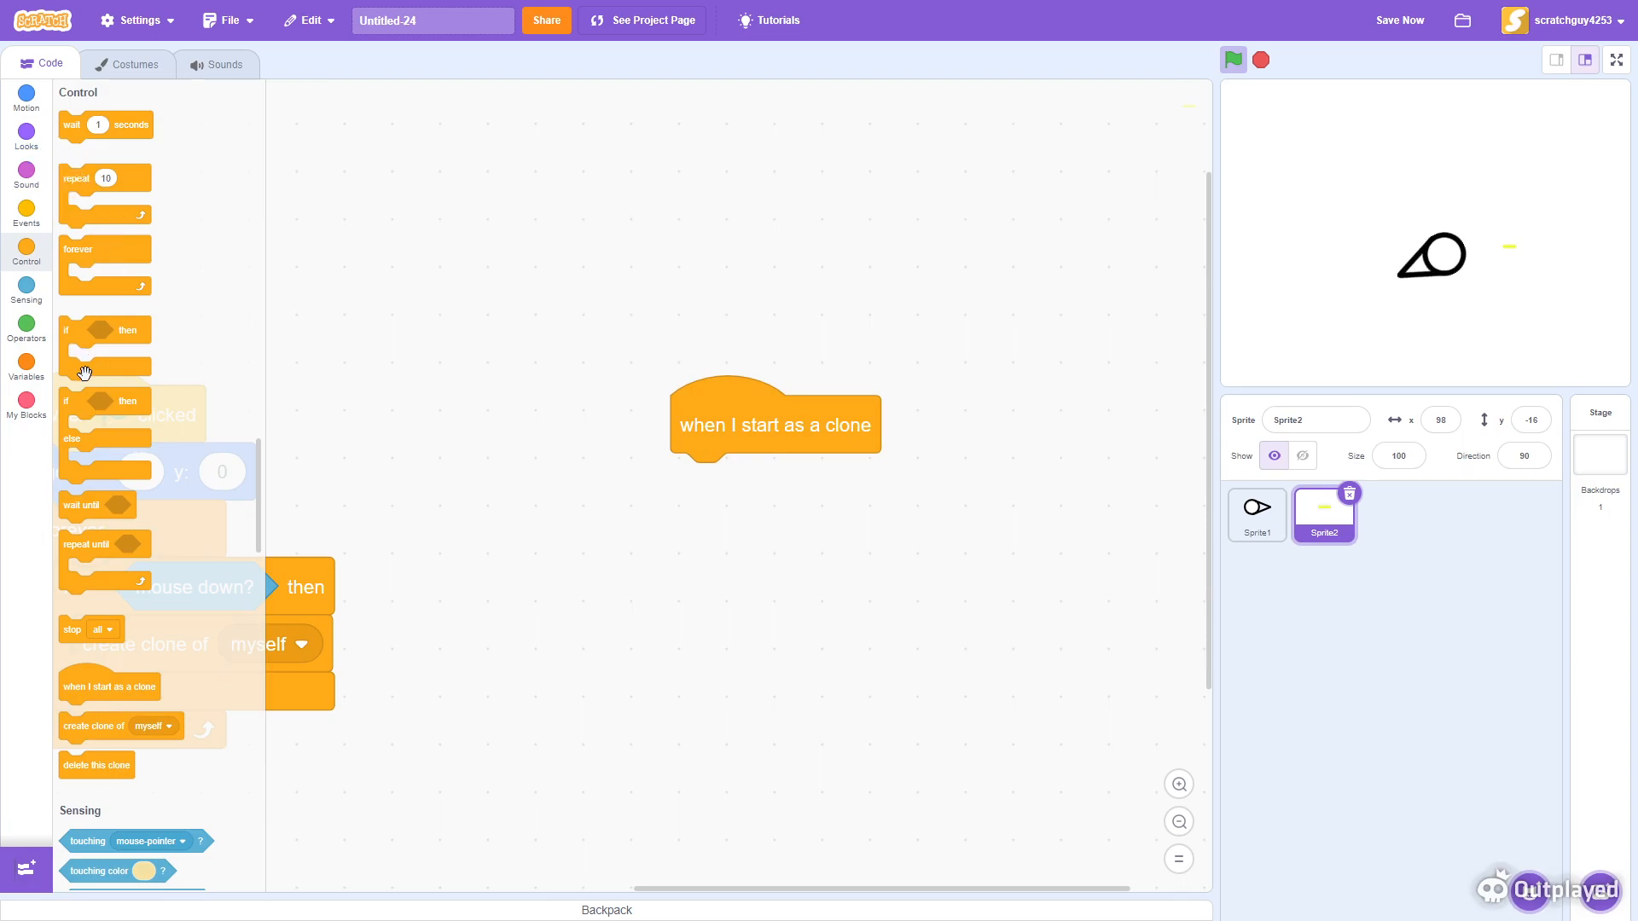
mouse_move(79, 333)
left_mouse_down()
mouse_move(158, 371)
mouse_move(100, 555)
mouse_move(687, 480)
left_mouse_up()
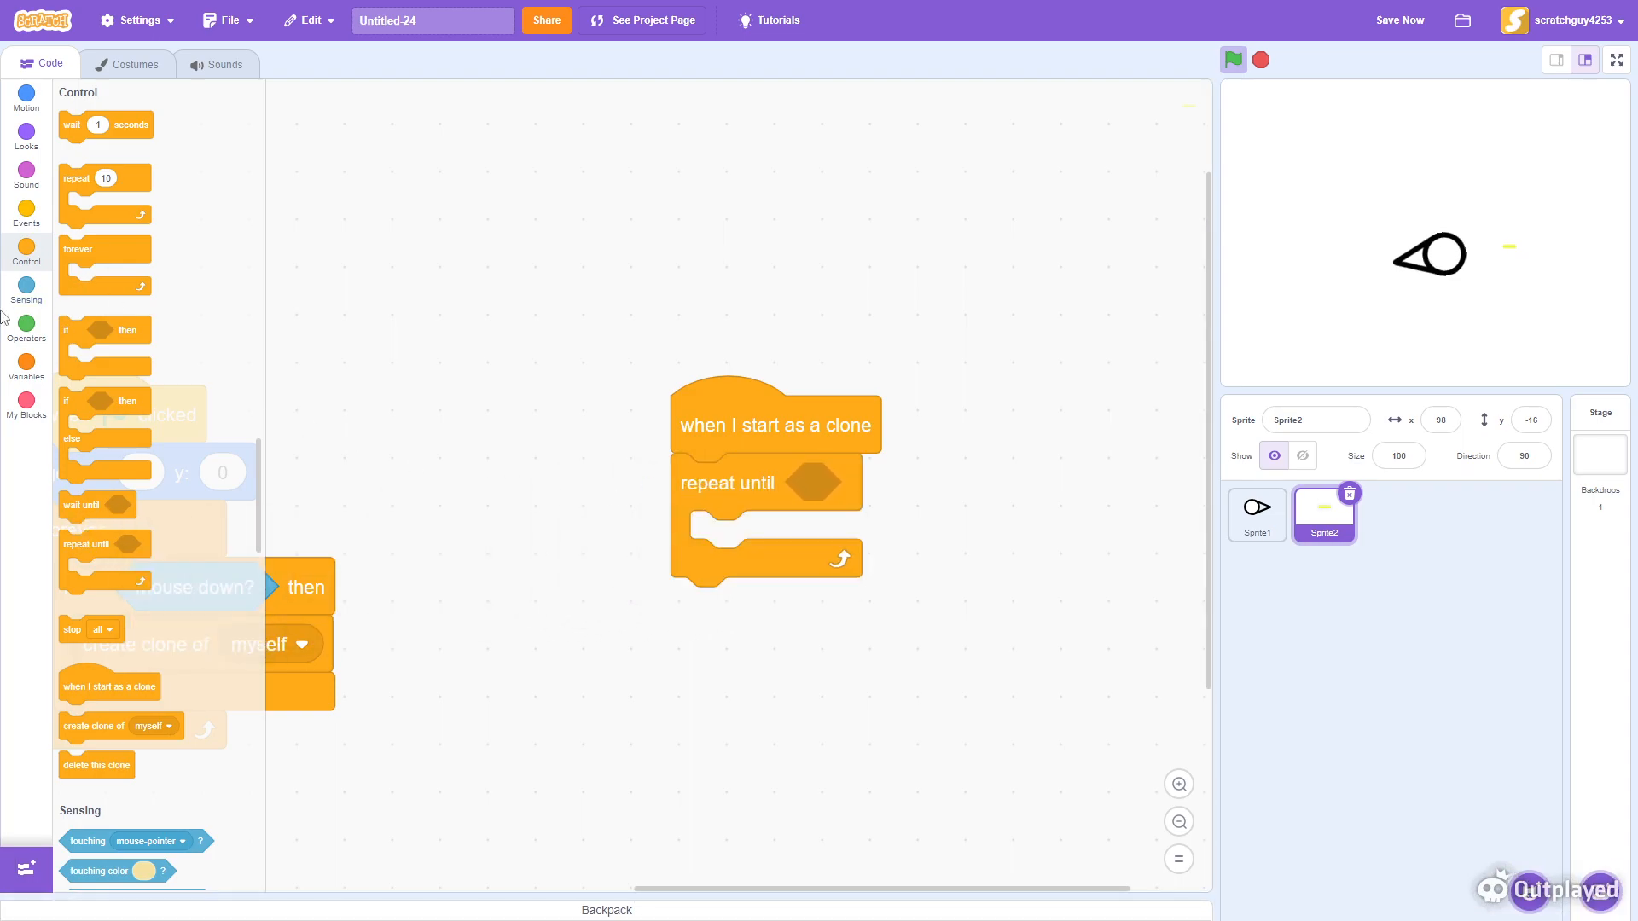
- Set the repeat until condition to touching edge
left_click(26, 288)
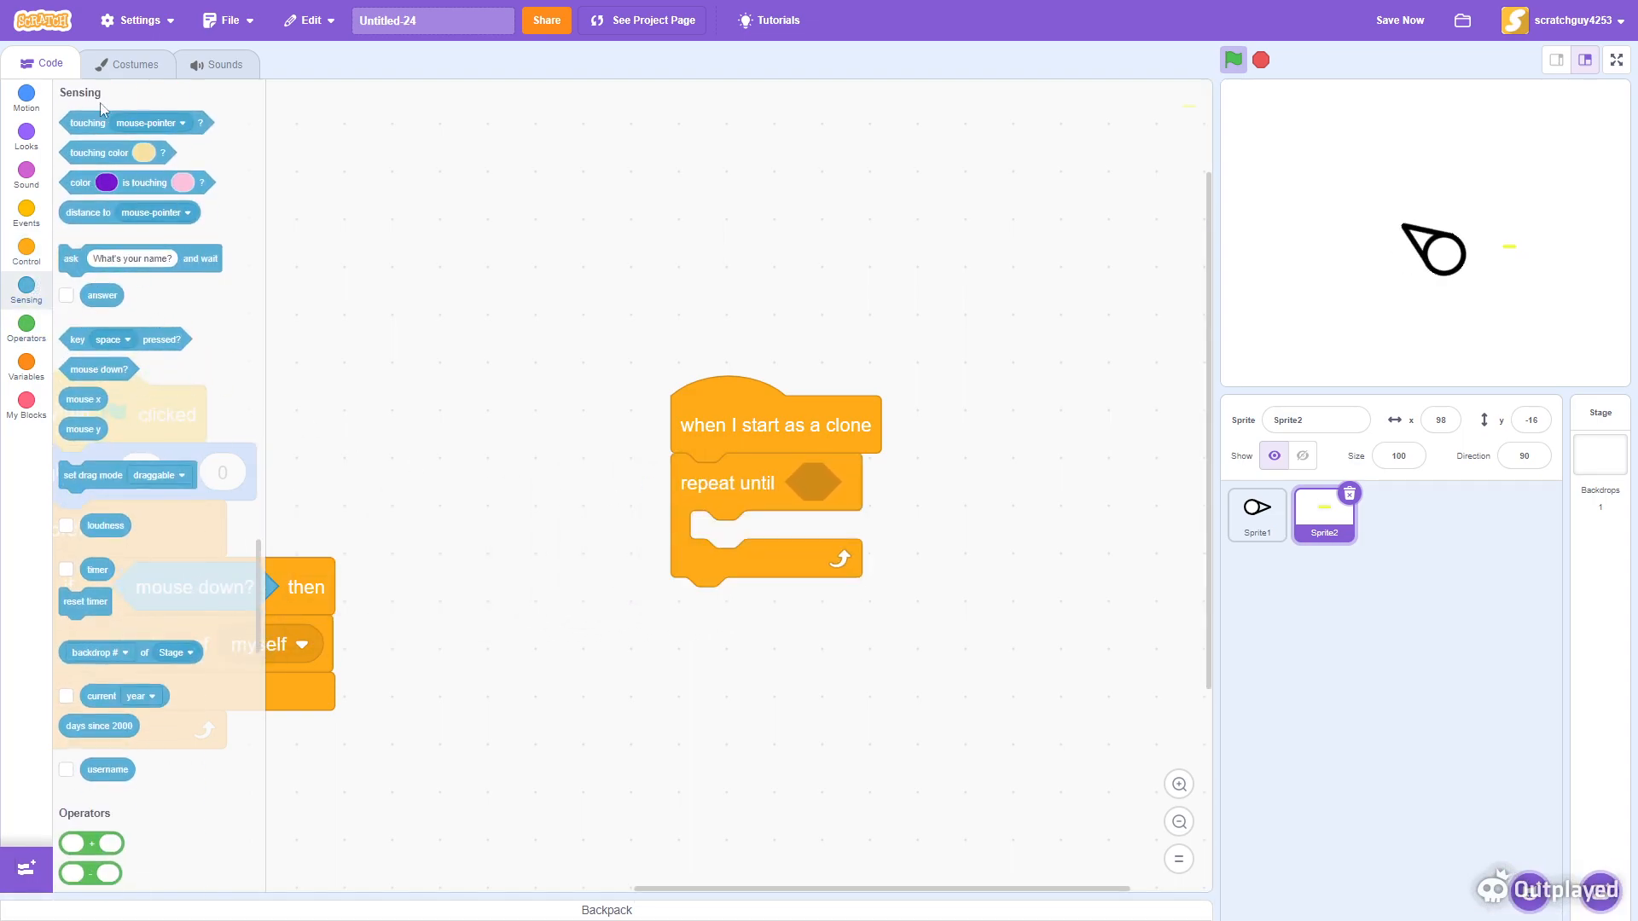
left_click_drag(73, 120, 802, 483)
left_click(1016, 487)
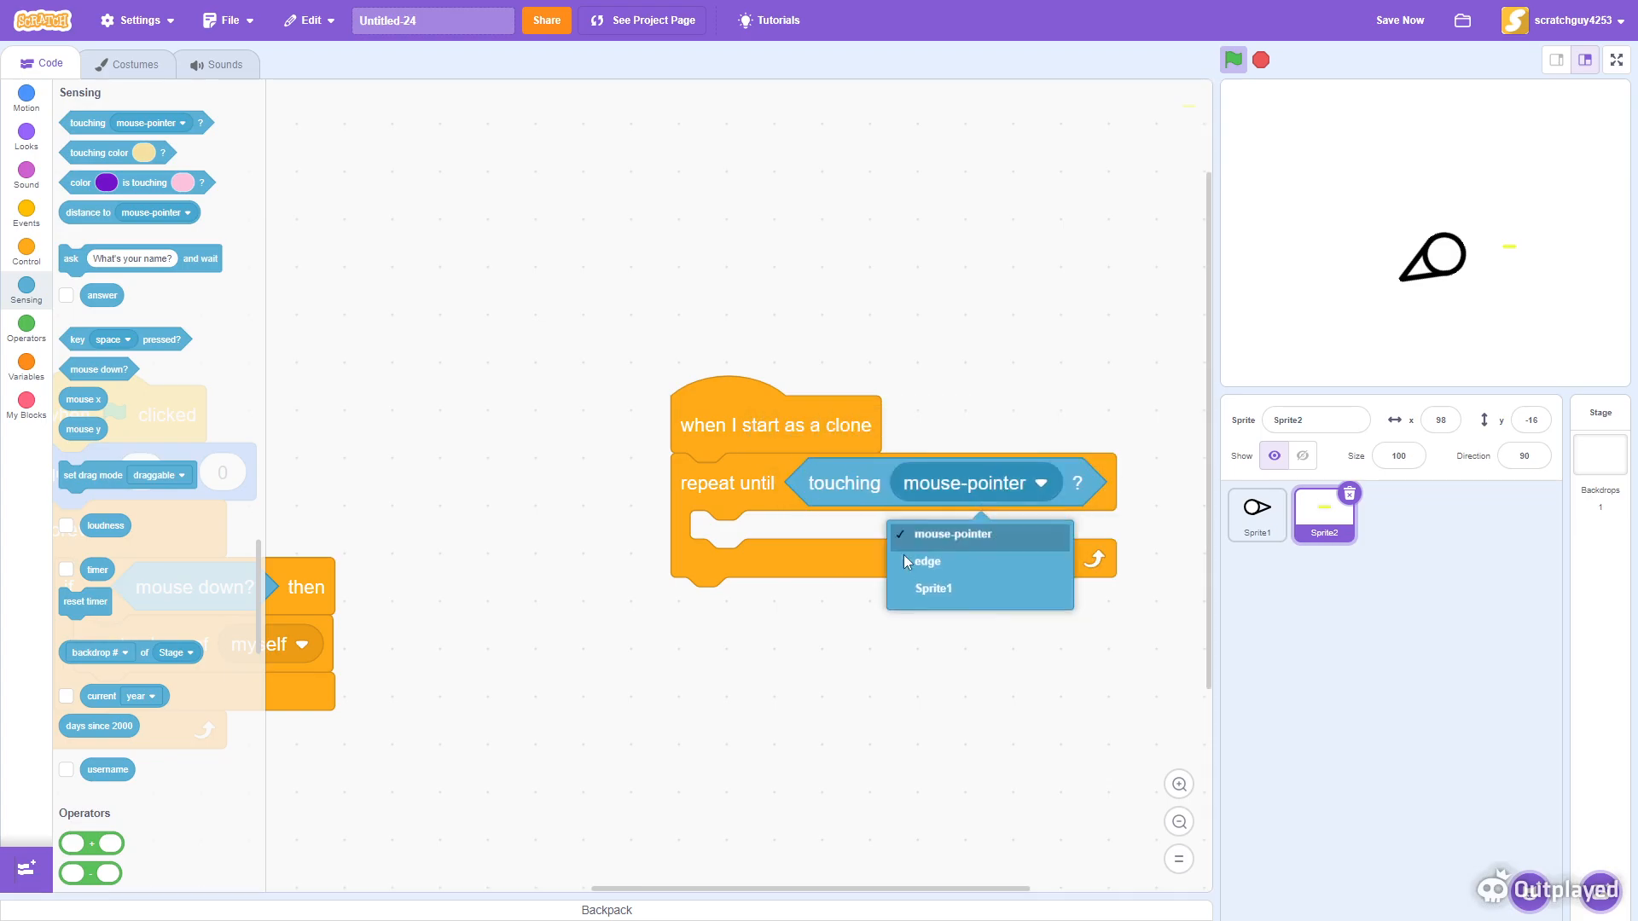
left_click(897, 584)
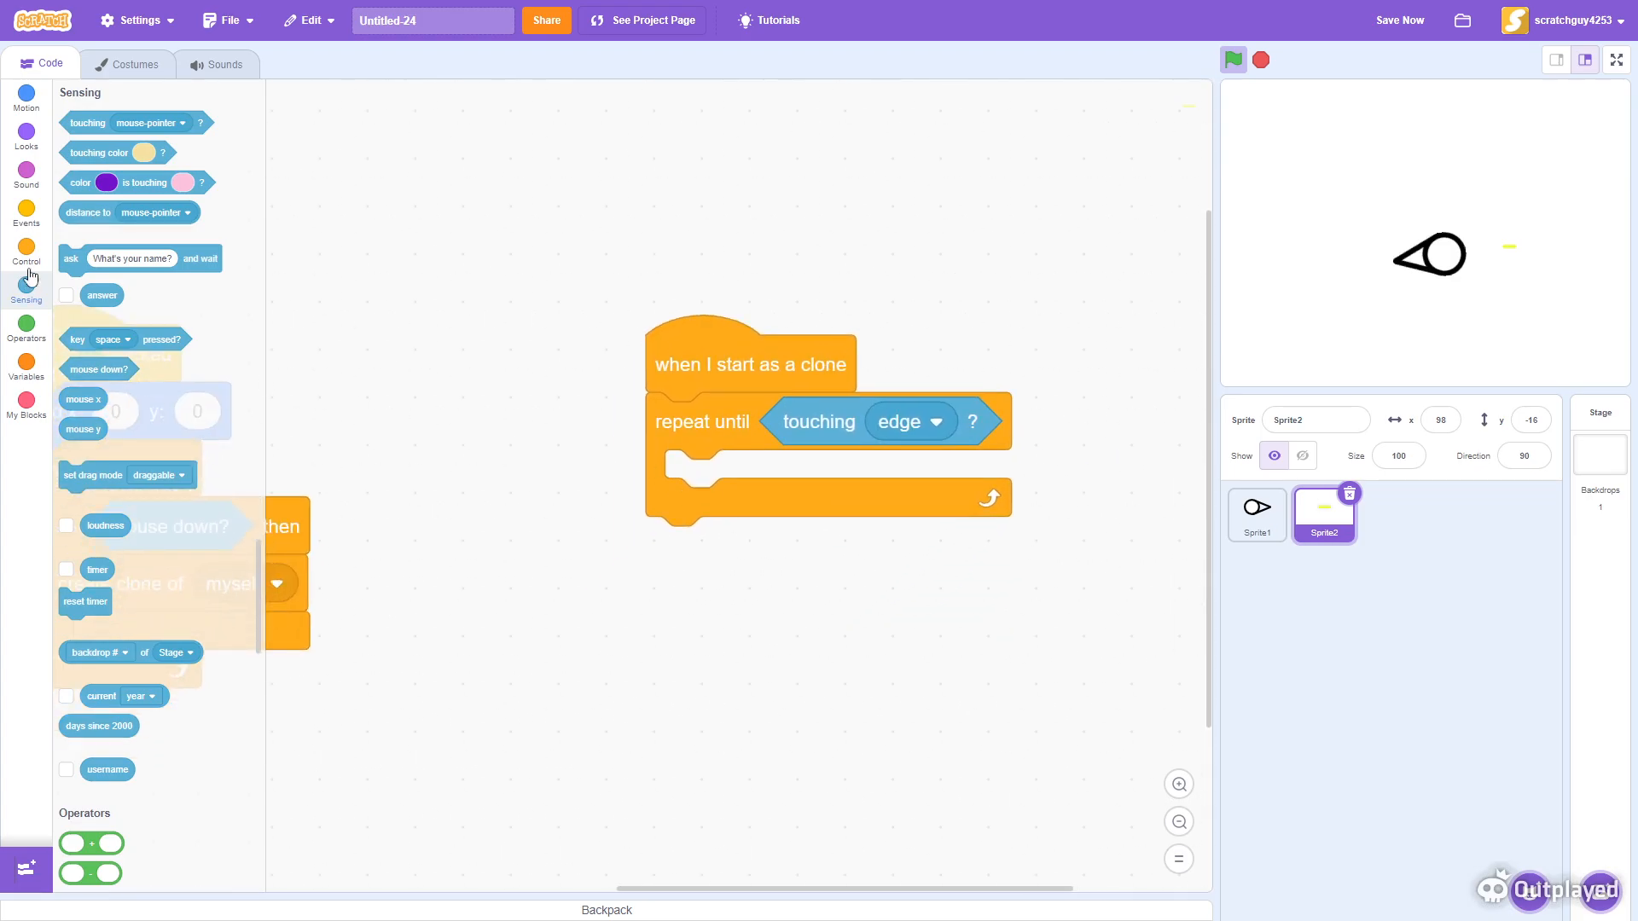
- Place a move 10 steps block inside the repeat until loop
left_click(27, 322)
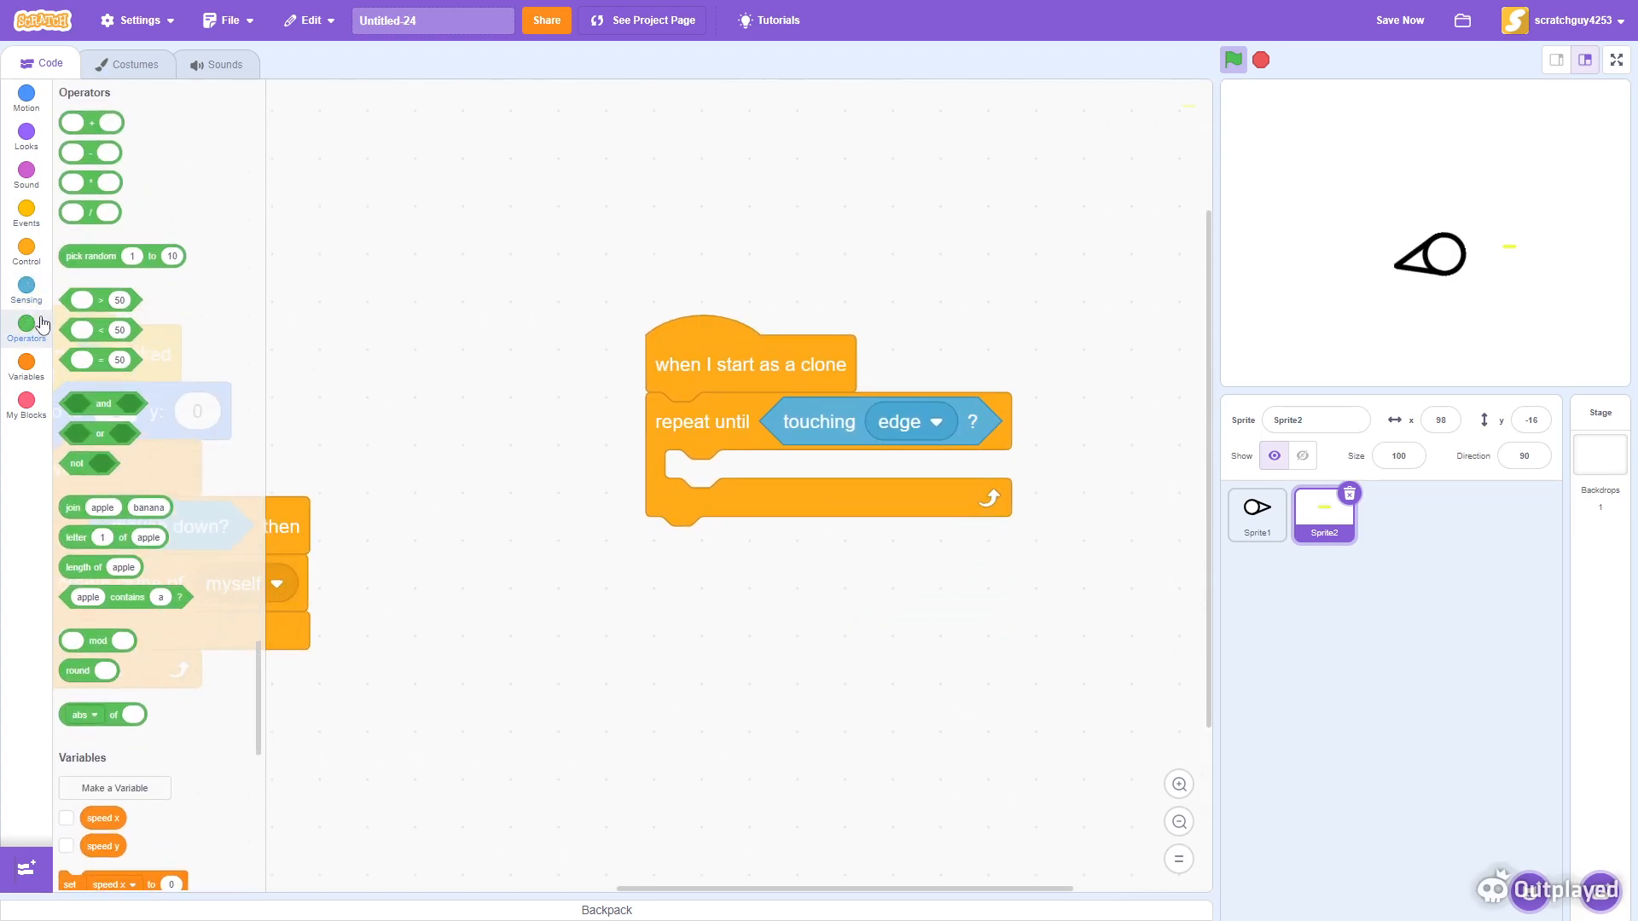
left_click(29, 99)
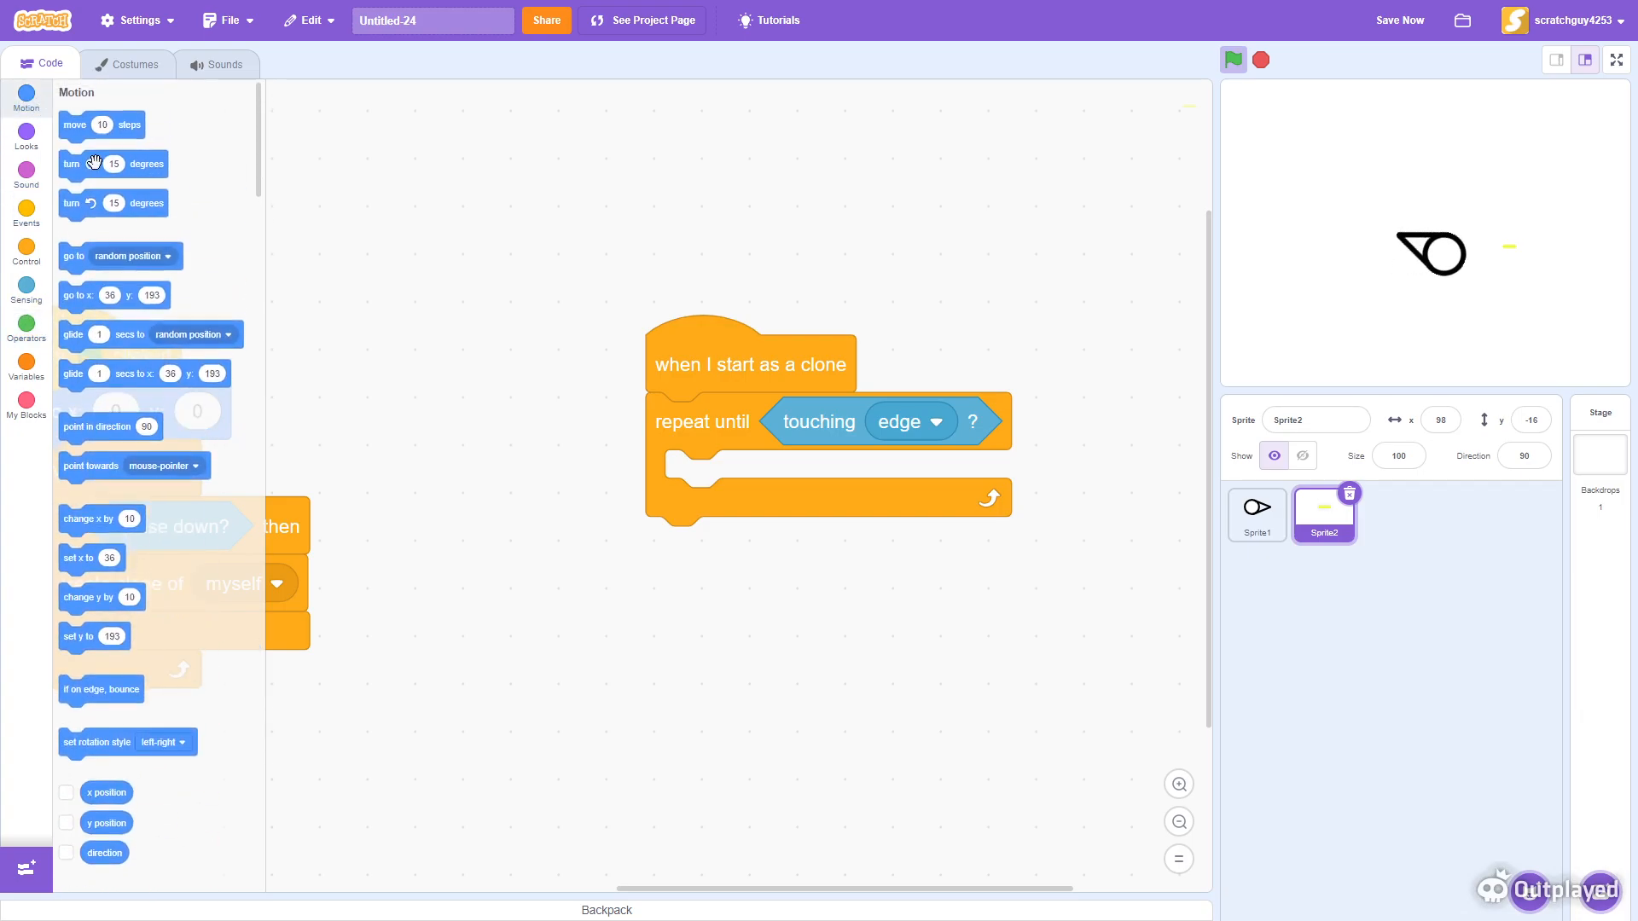
left_click_drag(72, 126, 693, 479)
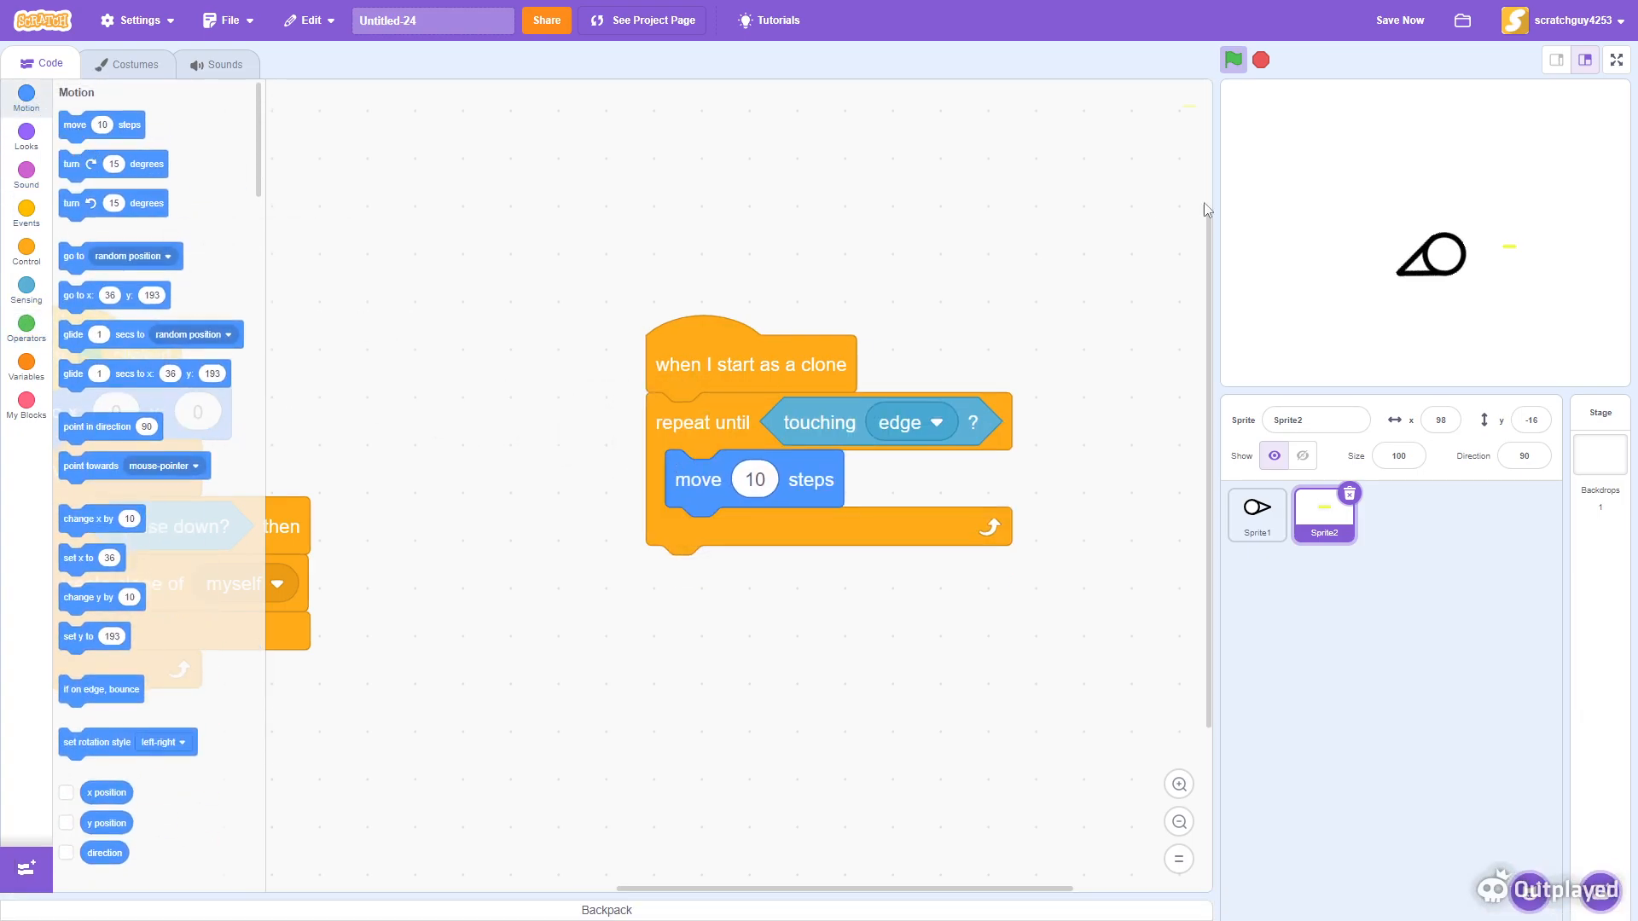
- Run the project with the green flag and watch it in full-screen stage mode
left_click(1234, 61)
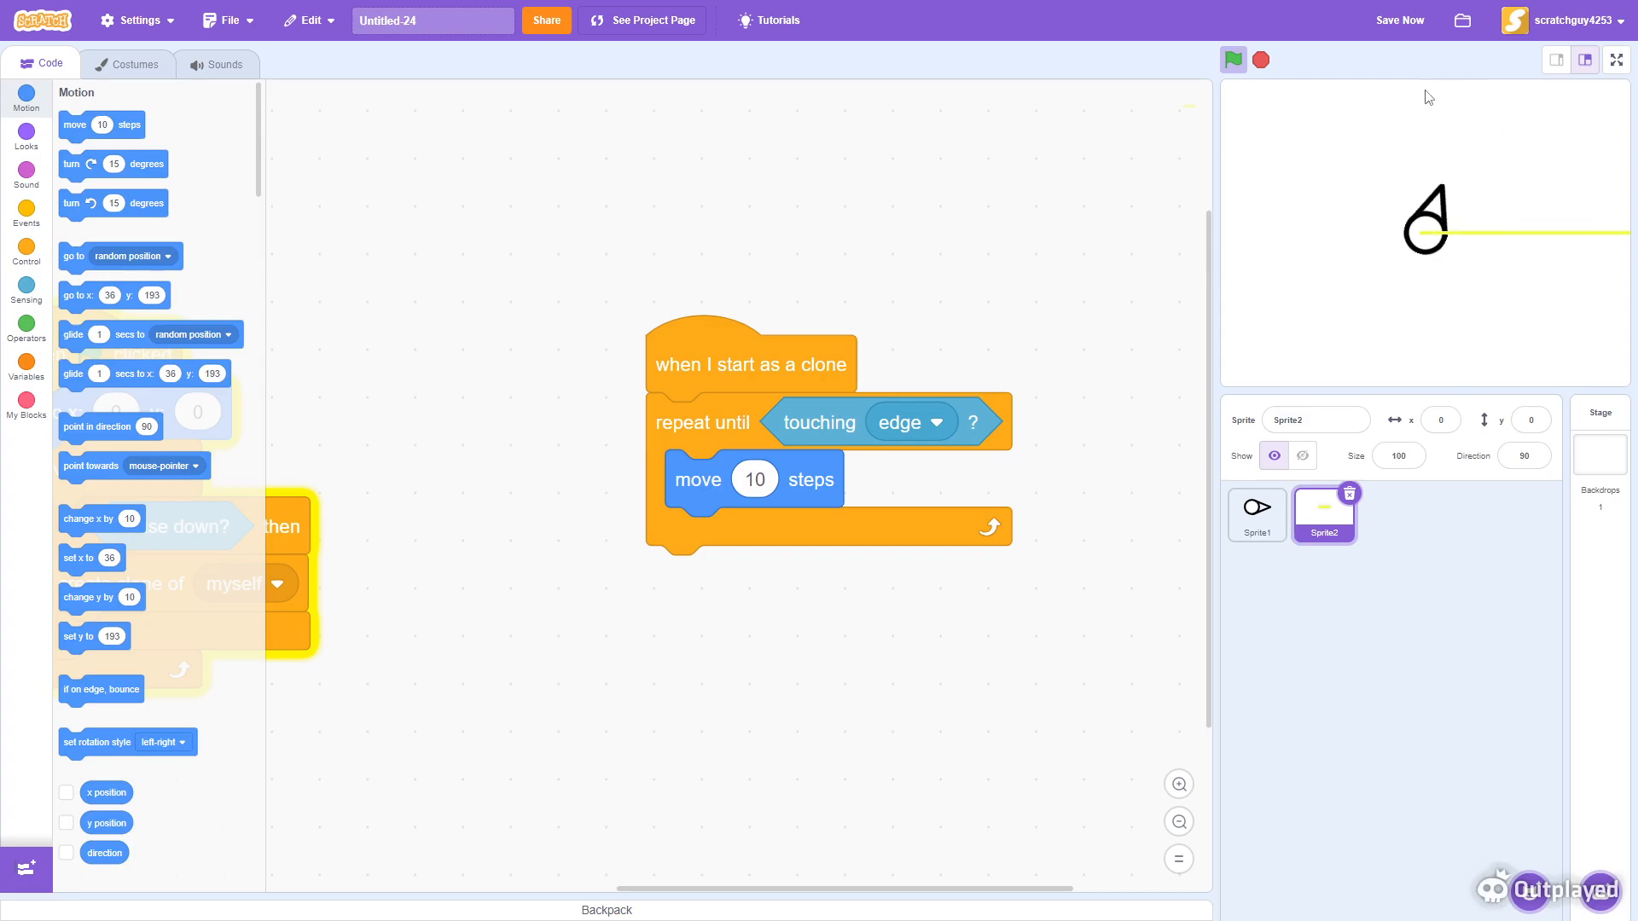
left_click(1616, 60)
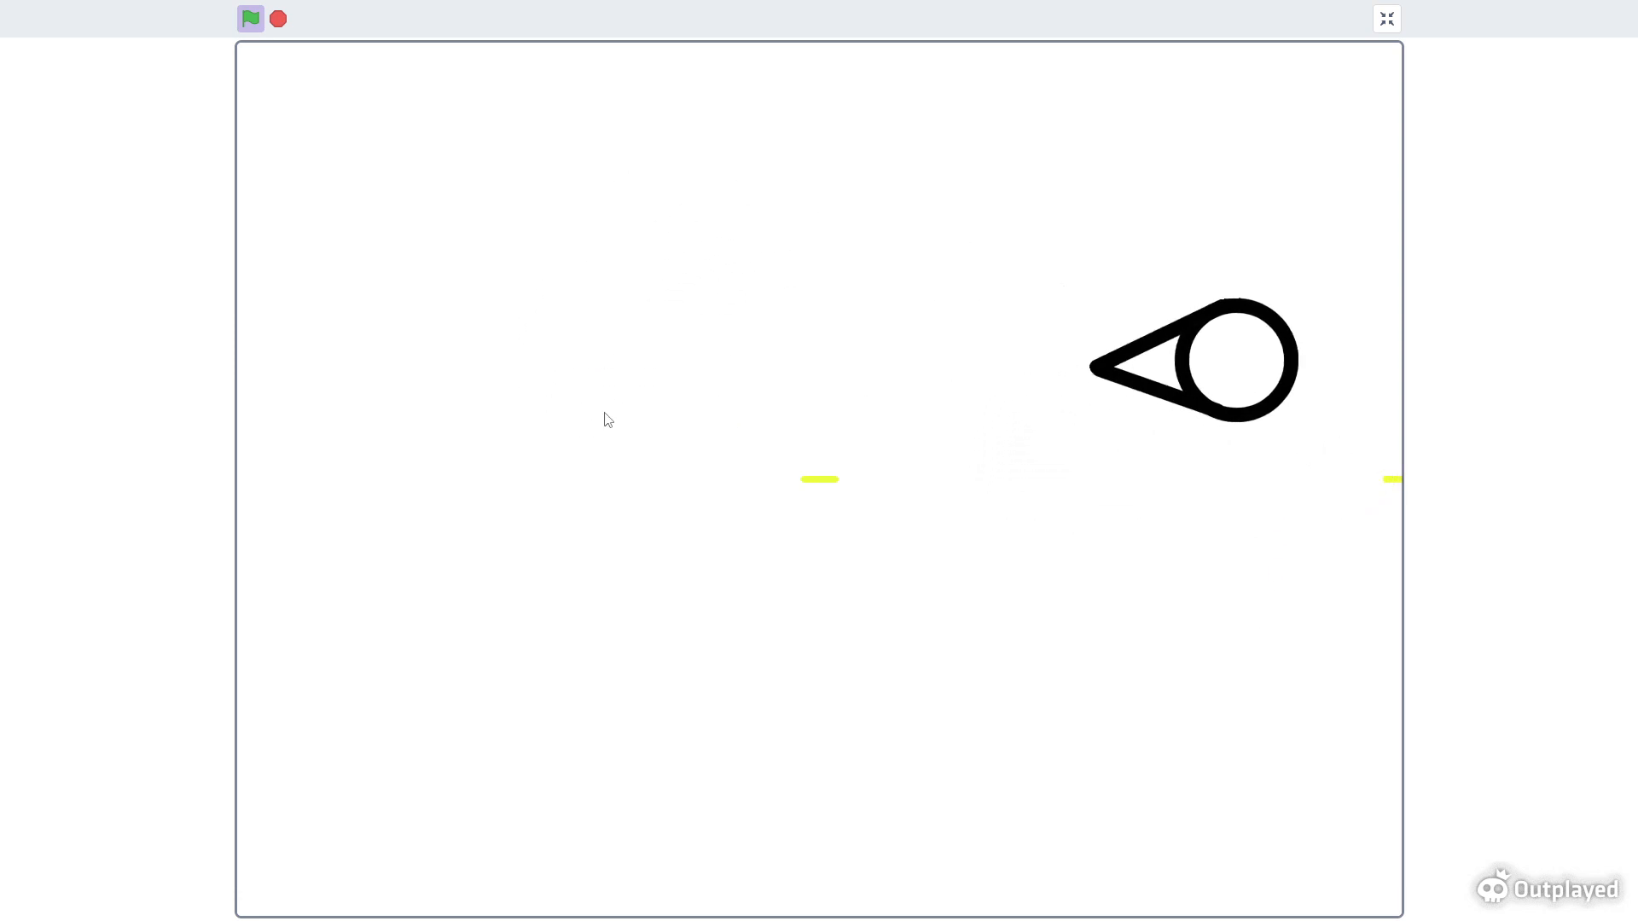
left_click(1387, 20)
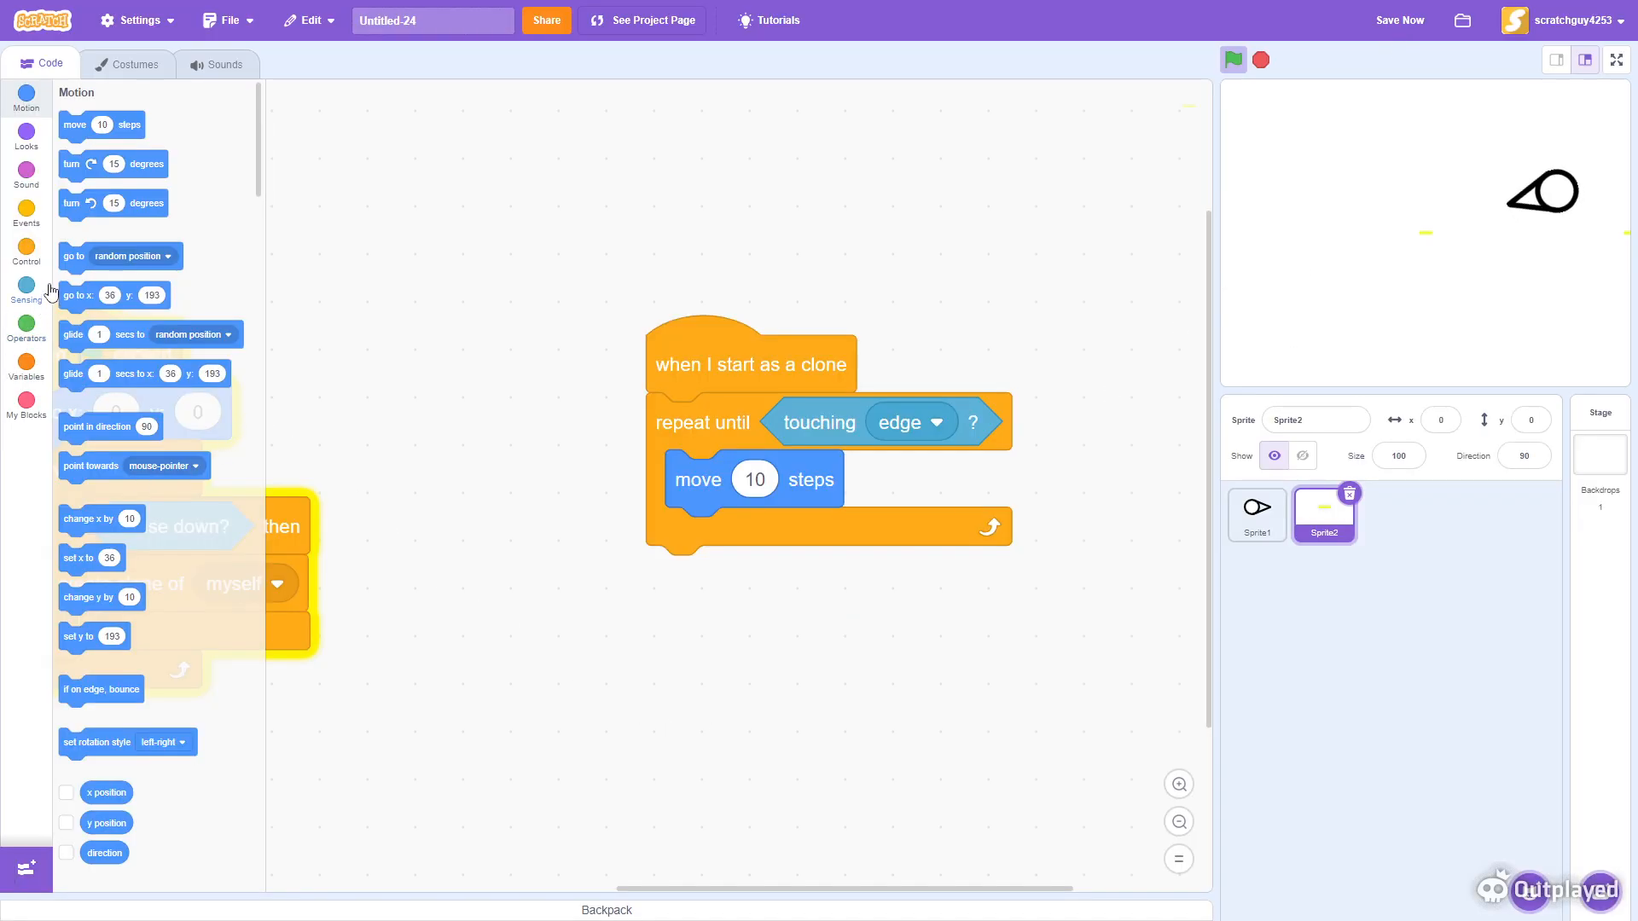
- Attach a delete this clone block after the repeat until loop and test it in full screen
left_click(27, 249)
mouse_move(90, 765)
left_mouse_down()
mouse_move(140, 729)
mouse_move(673, 573)
left_mouse_up()
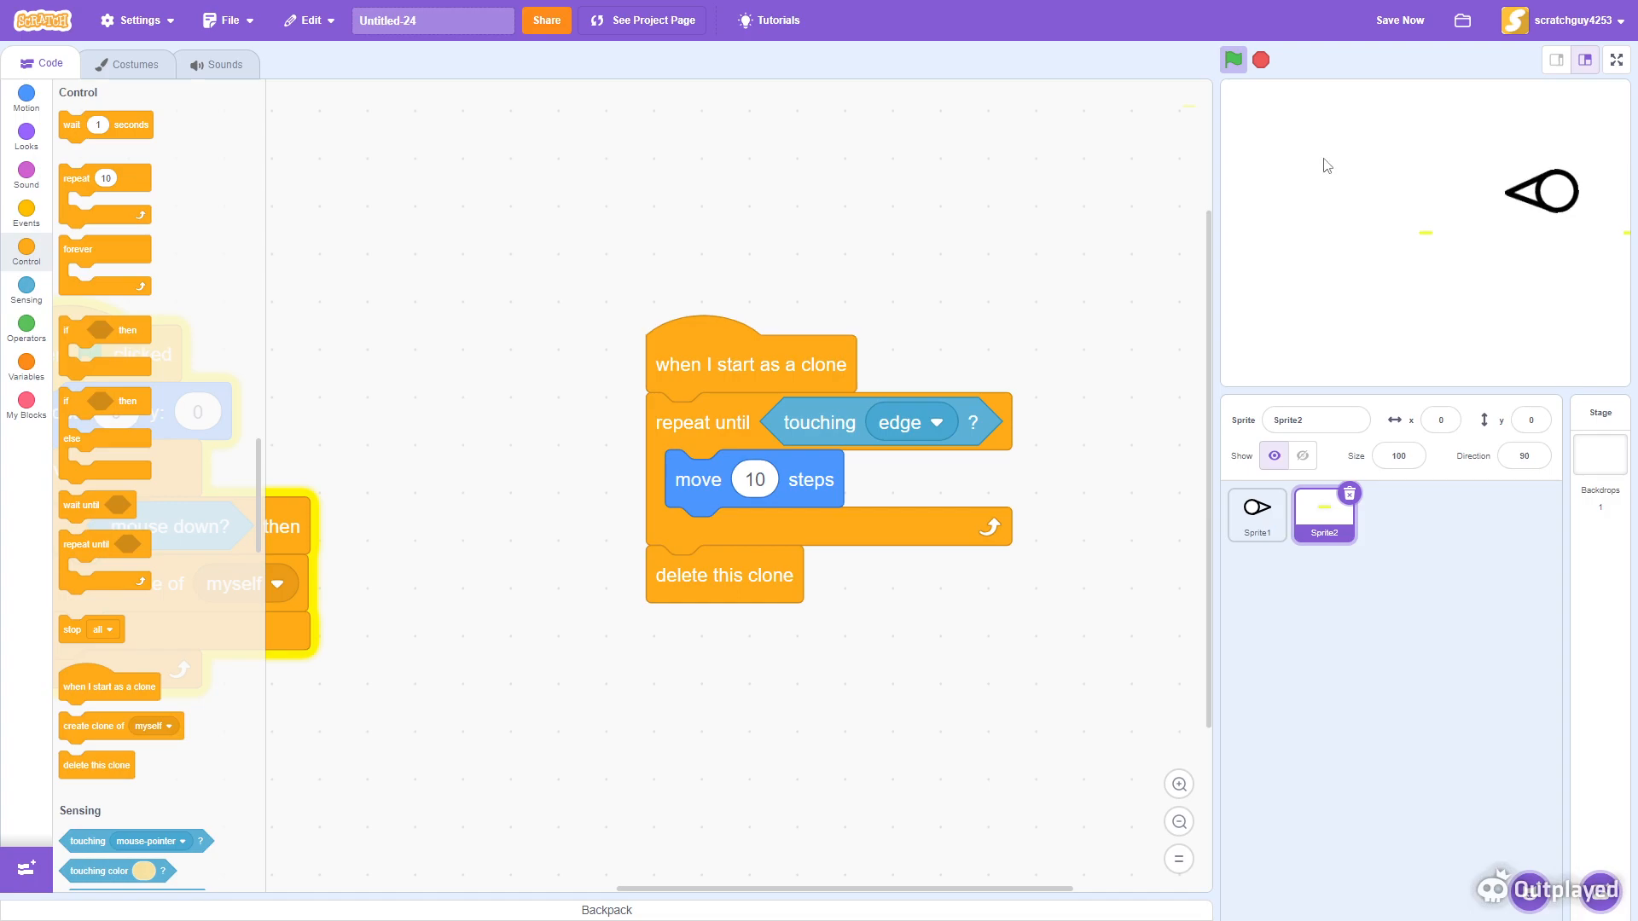
left_click(1618, 70)
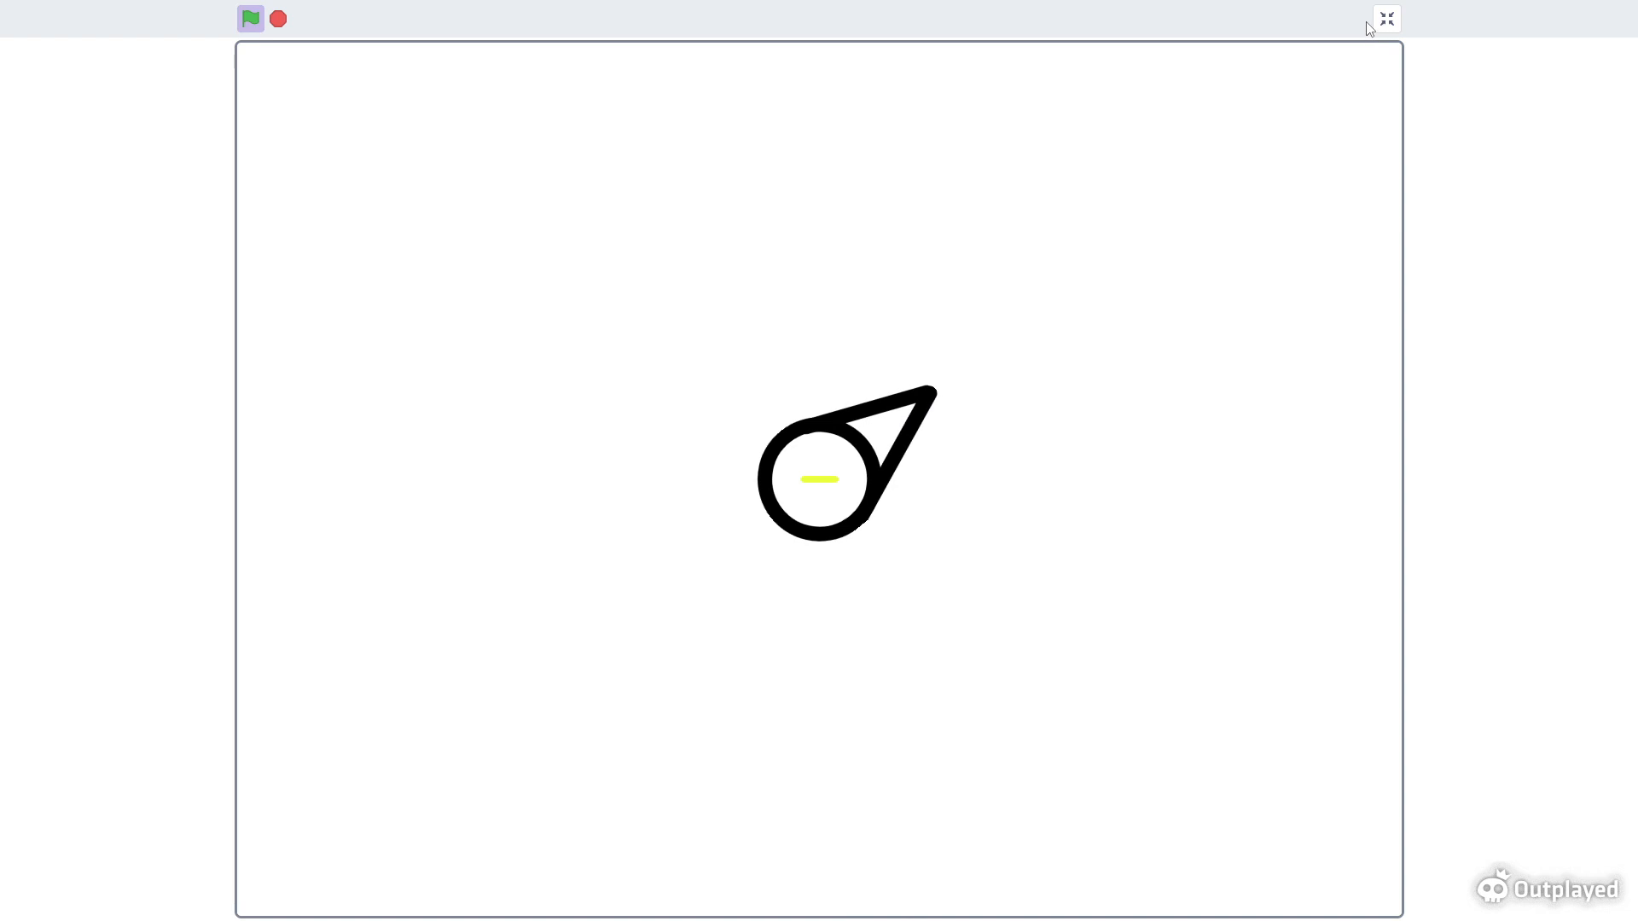
left_click(1387, 19)
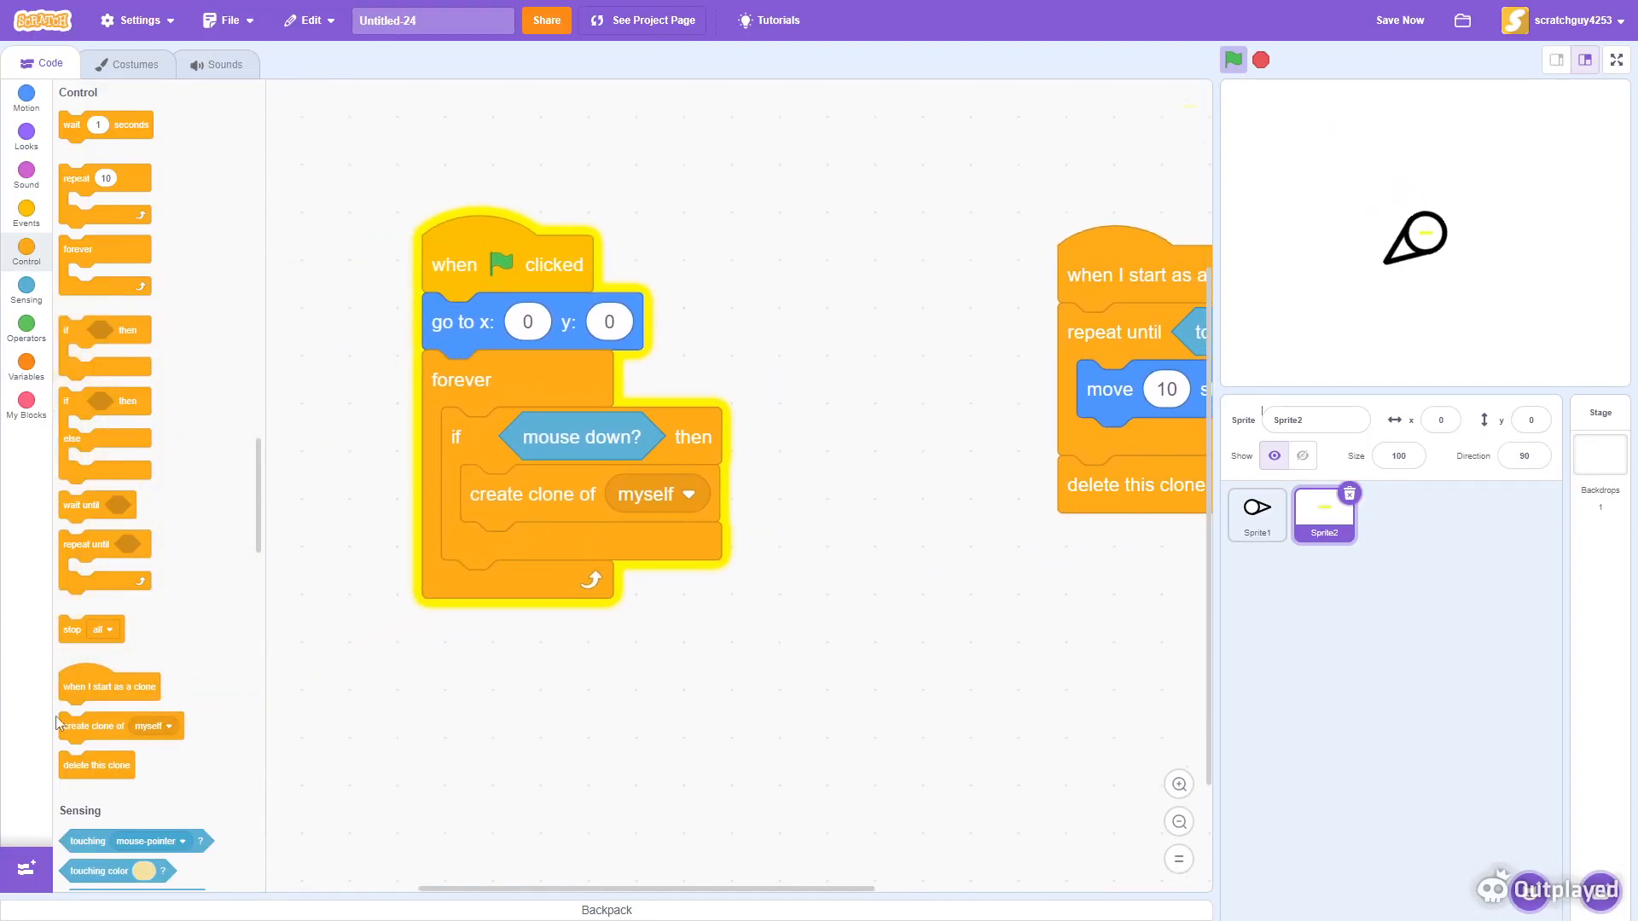
- Insert a wait 0.1 seconds block before create clone of myself inside the if block
left_click_drag(61, 116, 520, 499)
left_click(1363, 345)
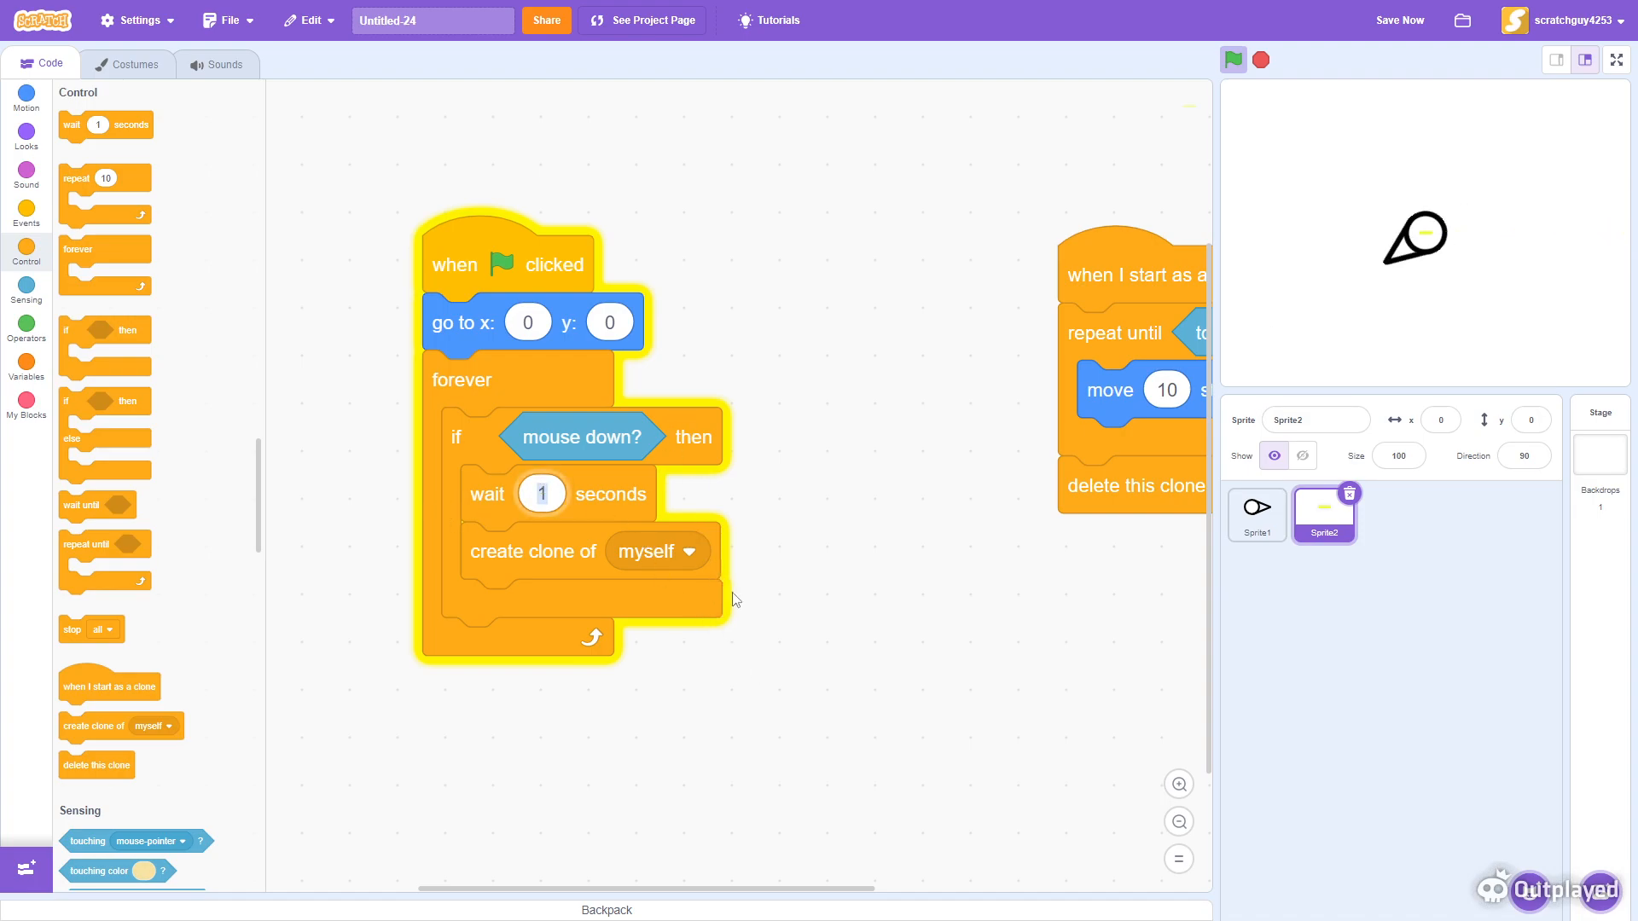
type("0.1")
left_click(882, 560)
left_click(1456, 376)
- Change the wait time to 0.01 seconds
left_click(1477, 318)
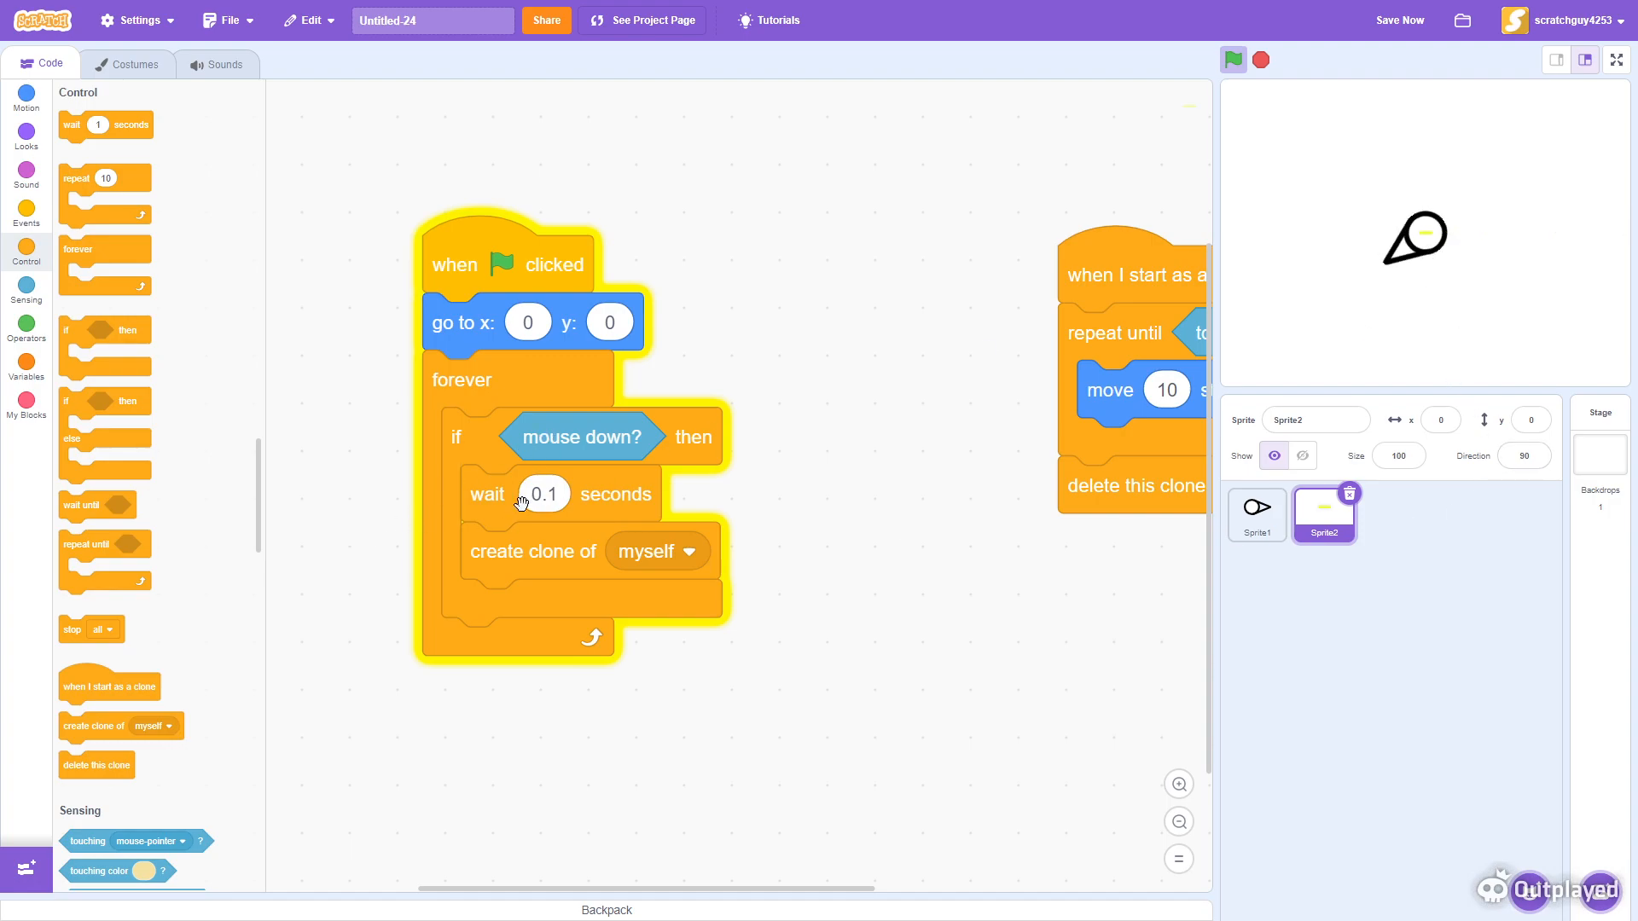
type("0.01")
left_click(776, 474)
- Test the clone firing in full-screen mode by moving with the keys and clicking the stage
left_click(1483, 343)
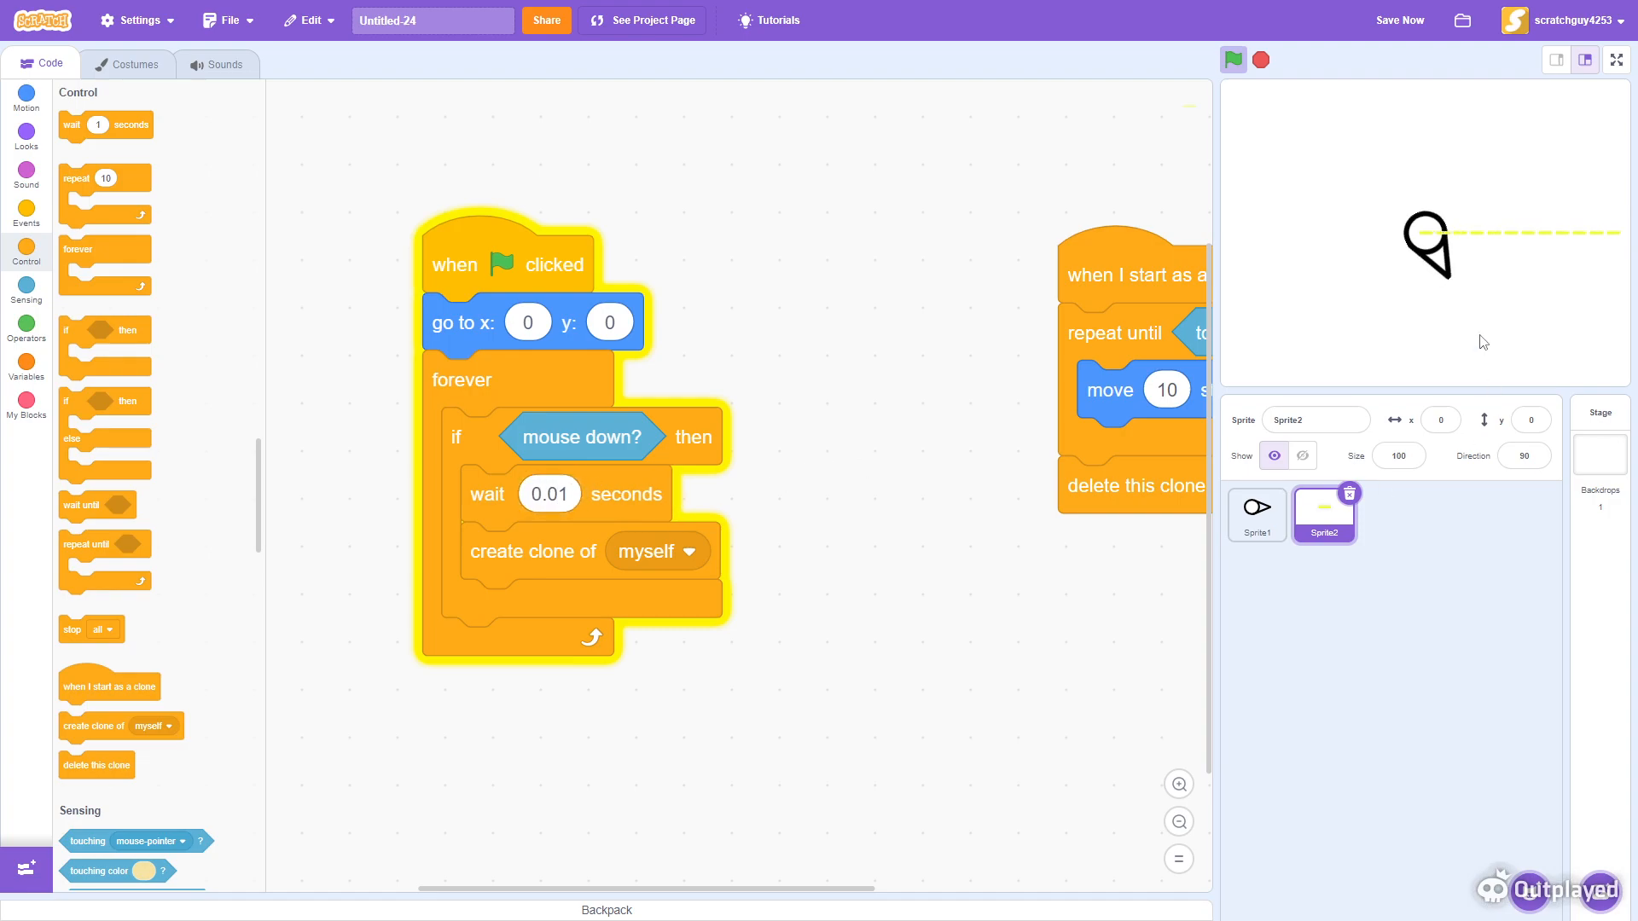
left_click(1619, 62)
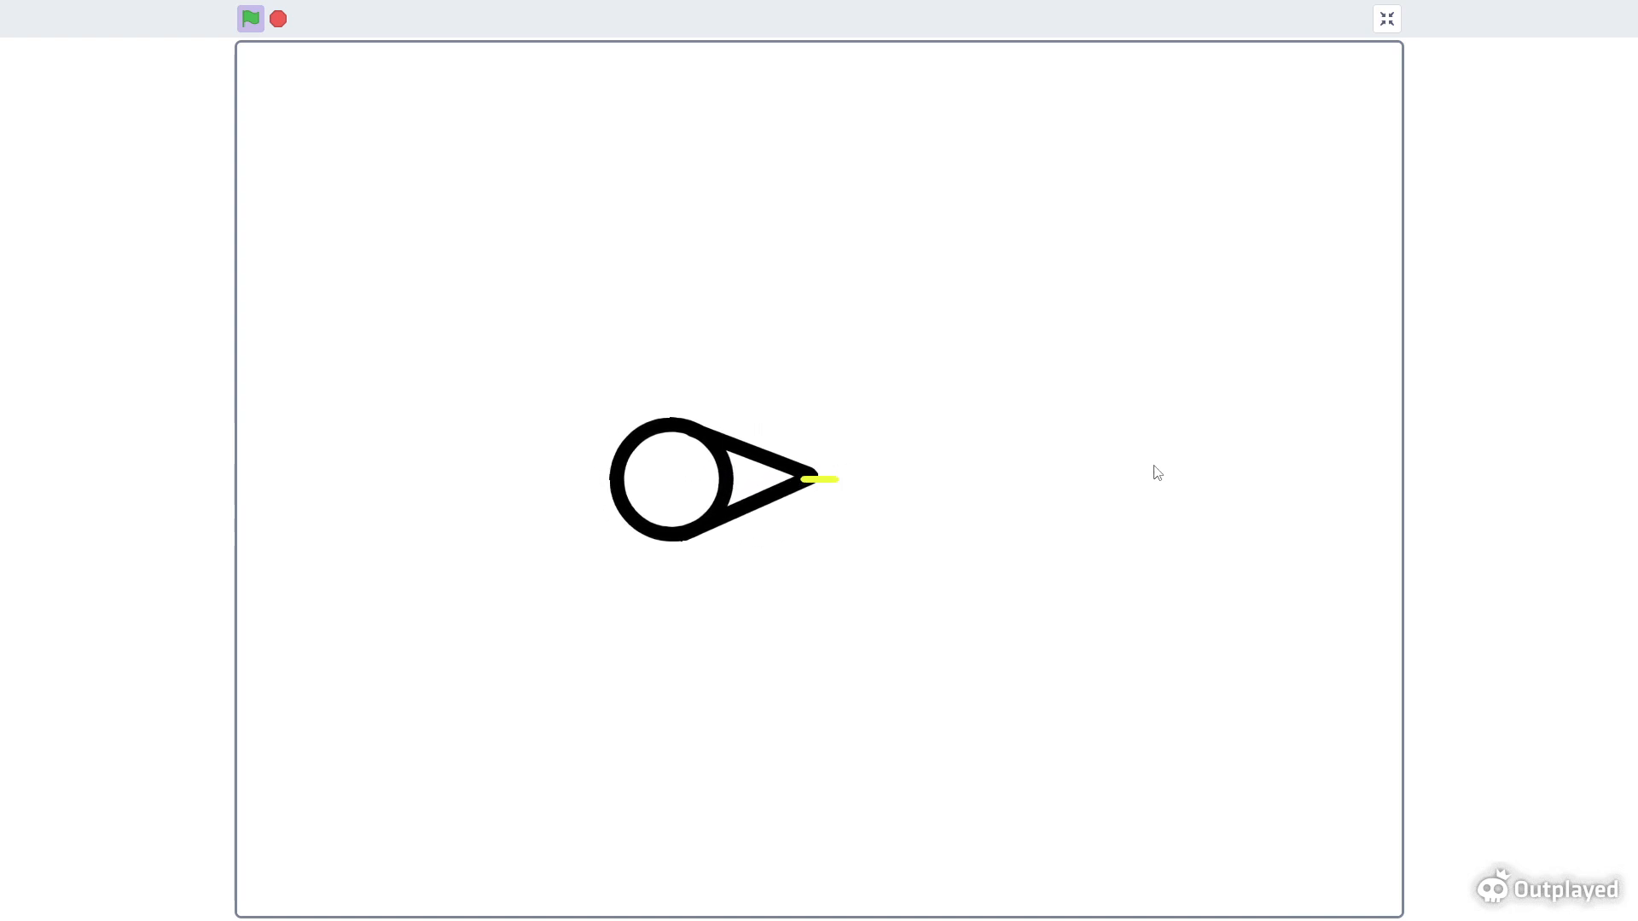
mouse_move(1143, 475)
left_mouse_down()
mouse_move(1174, 476)
mouse_move(1187, 449)
mouse_move(1177, 483)
mouse_move(1206, 483)
mouse_move(1223, 515)
mouse_move(1277, 439)
mouse_move(928, 128)
mouse_move(1234, 406)
mouse_move(884, 612)
mouse_move(1399, 59)
left_mouse_up()
key("a")
key("w")
key("d")
left_click(1386, 18)
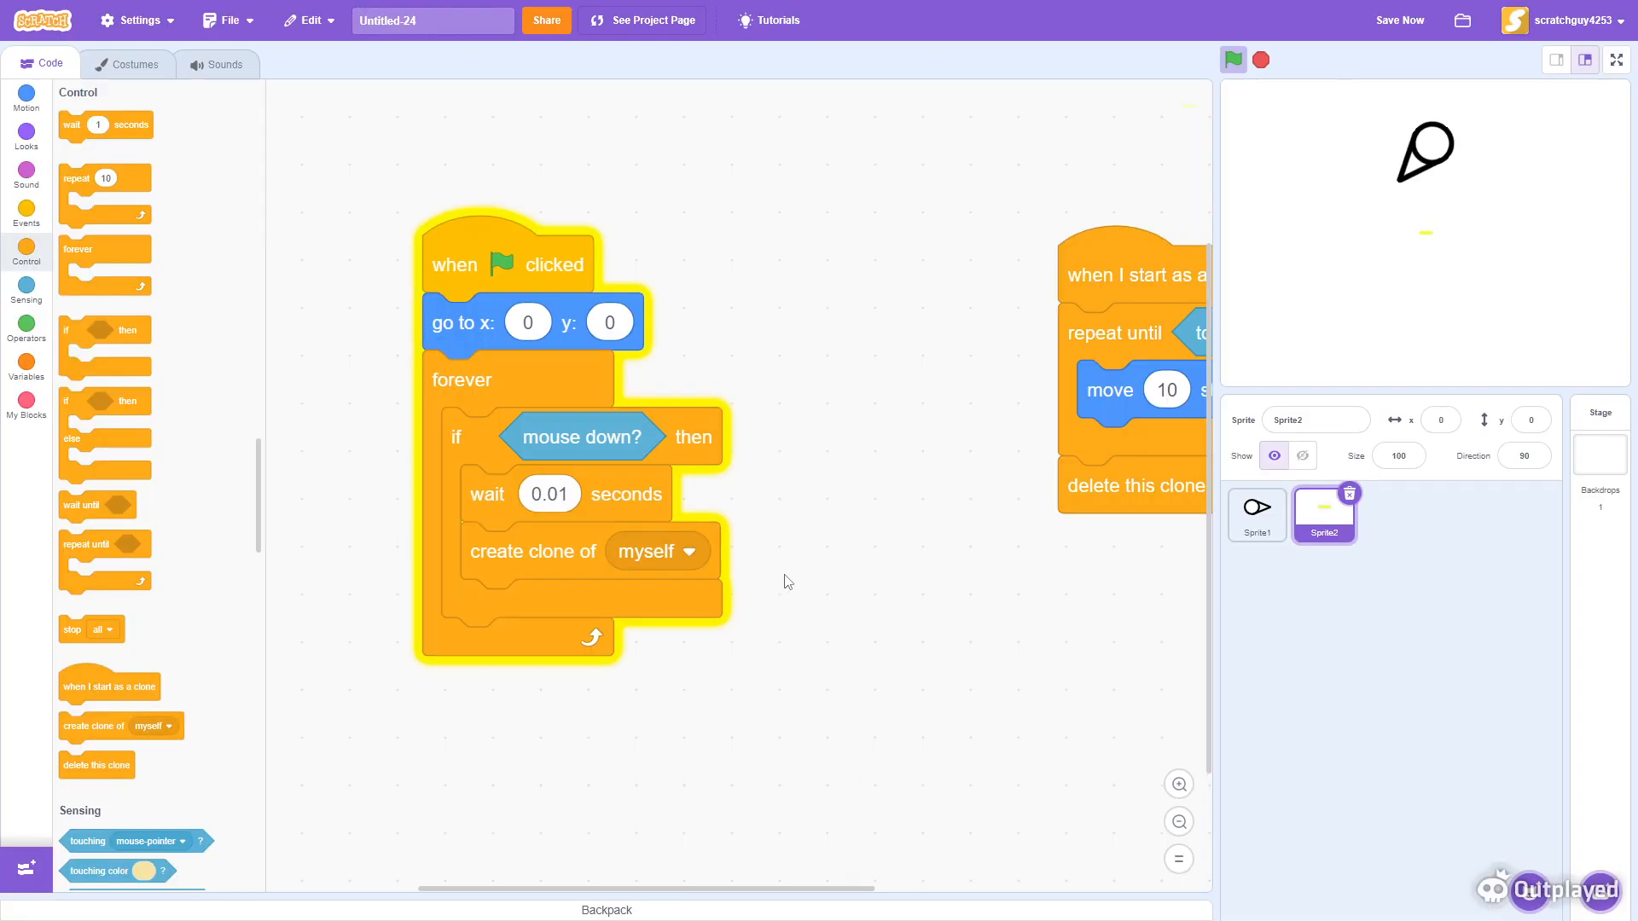
- Create a custom block named lazer with run without screen refresh enabled
left_click_drag(1074, 634, 561, 817)
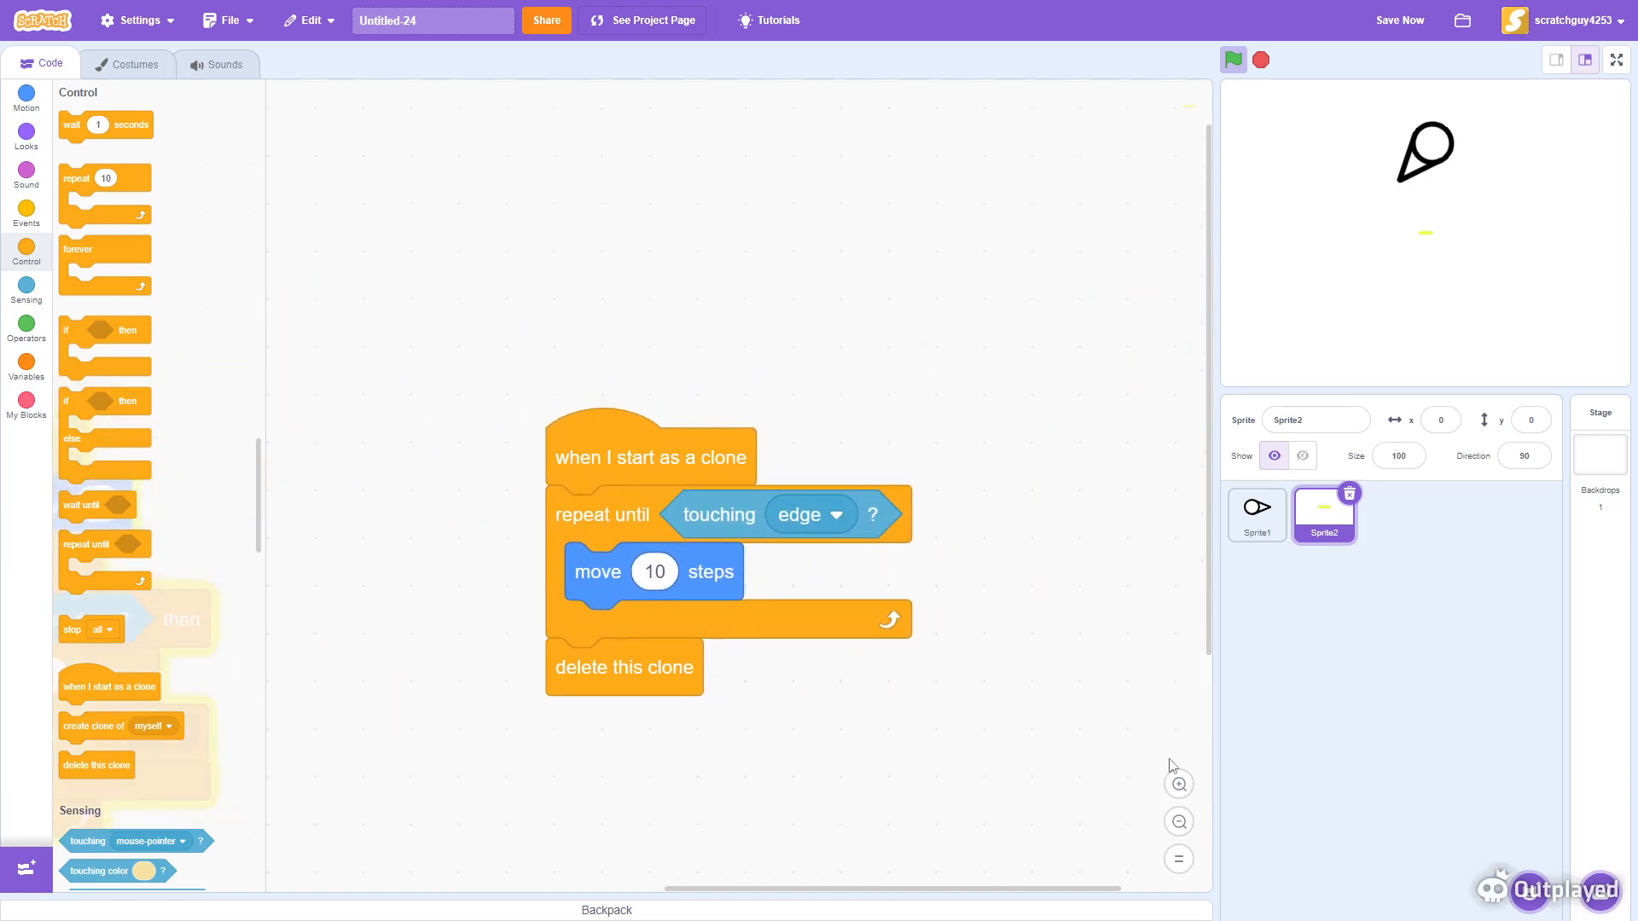
left_click(1180, 785)
left_click(42, 422)
left_click(109, 122)
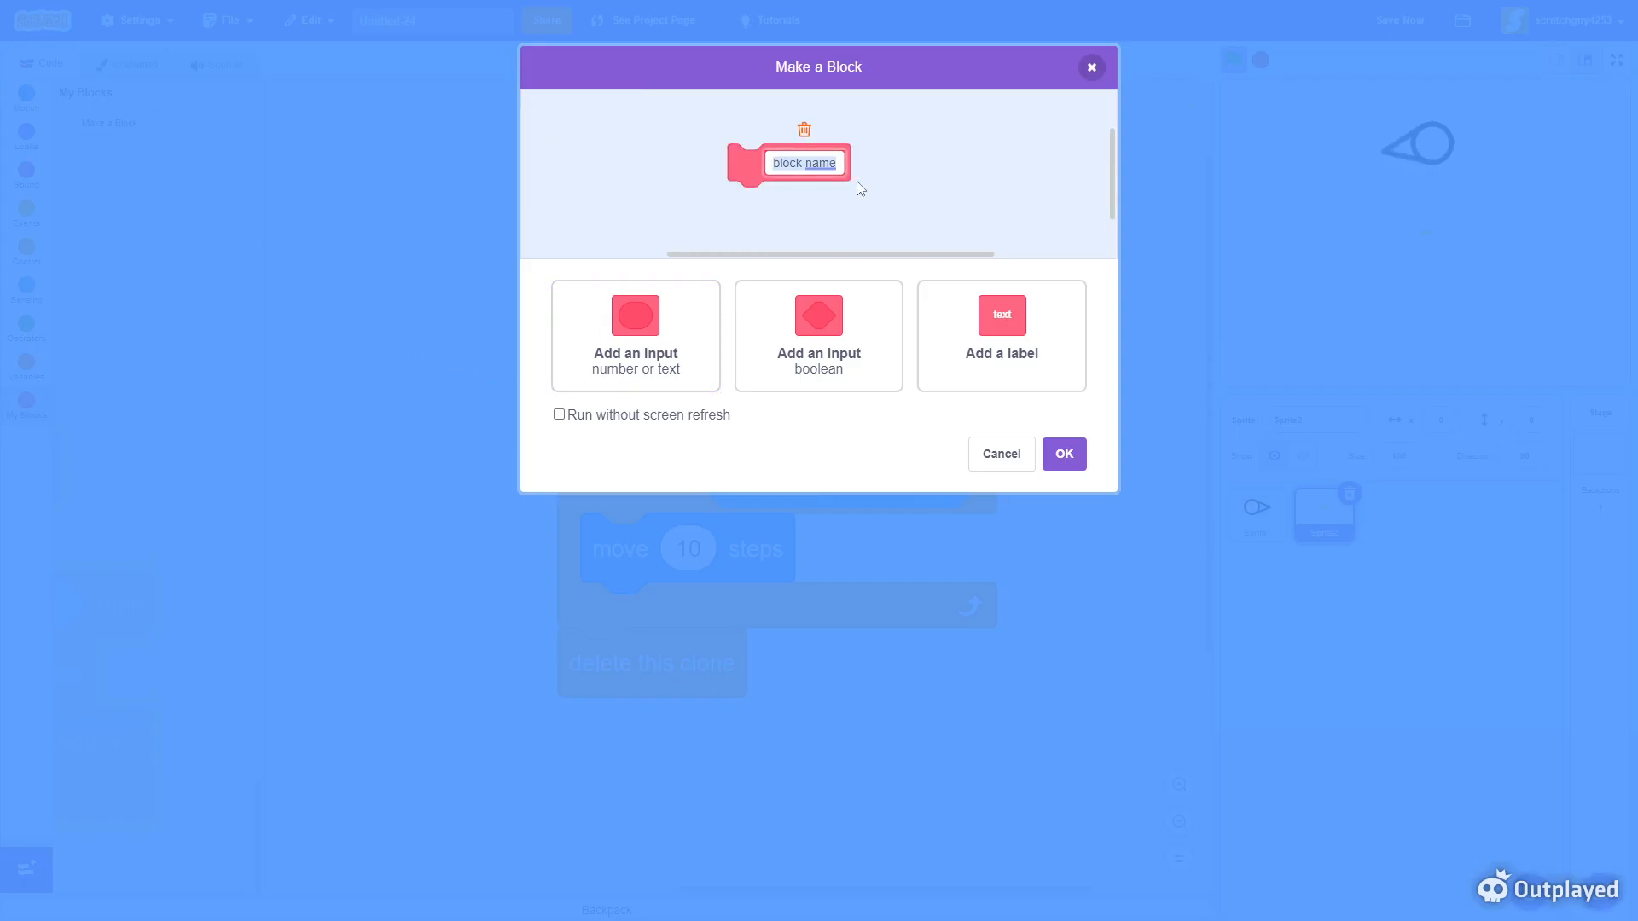
type("lazer")
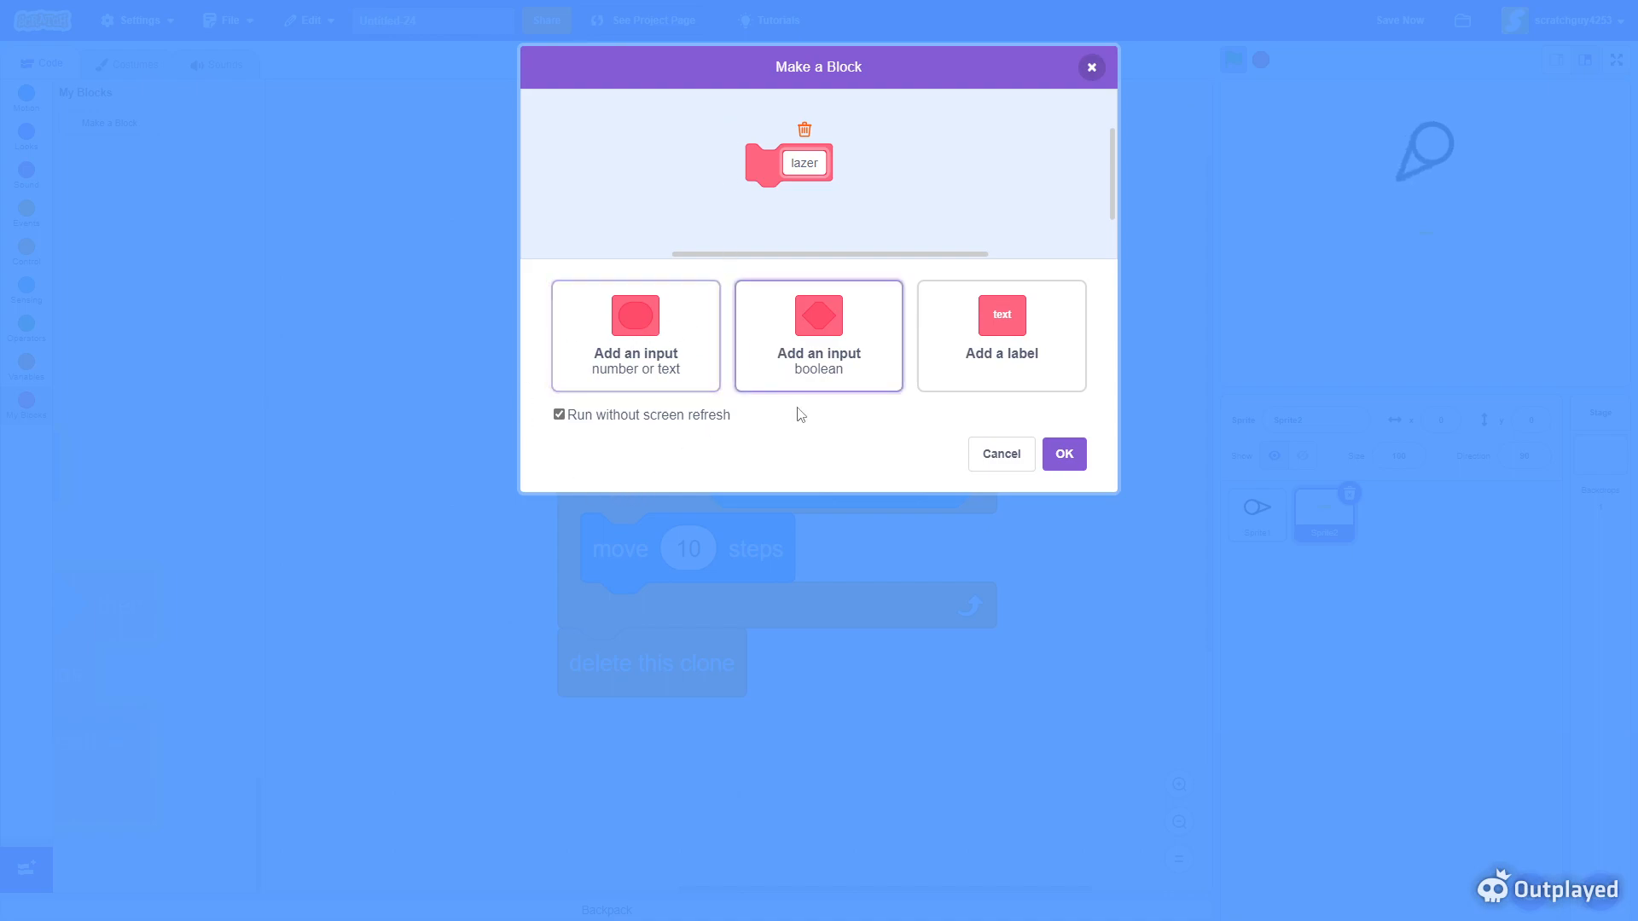
left_click(1064, 454)
- Attach a go to block beneath define lazer and set its target to Sprite1
left_click_drag(982, 313, 756, 353)
left_click_drag(740, 579, 1176, 583)
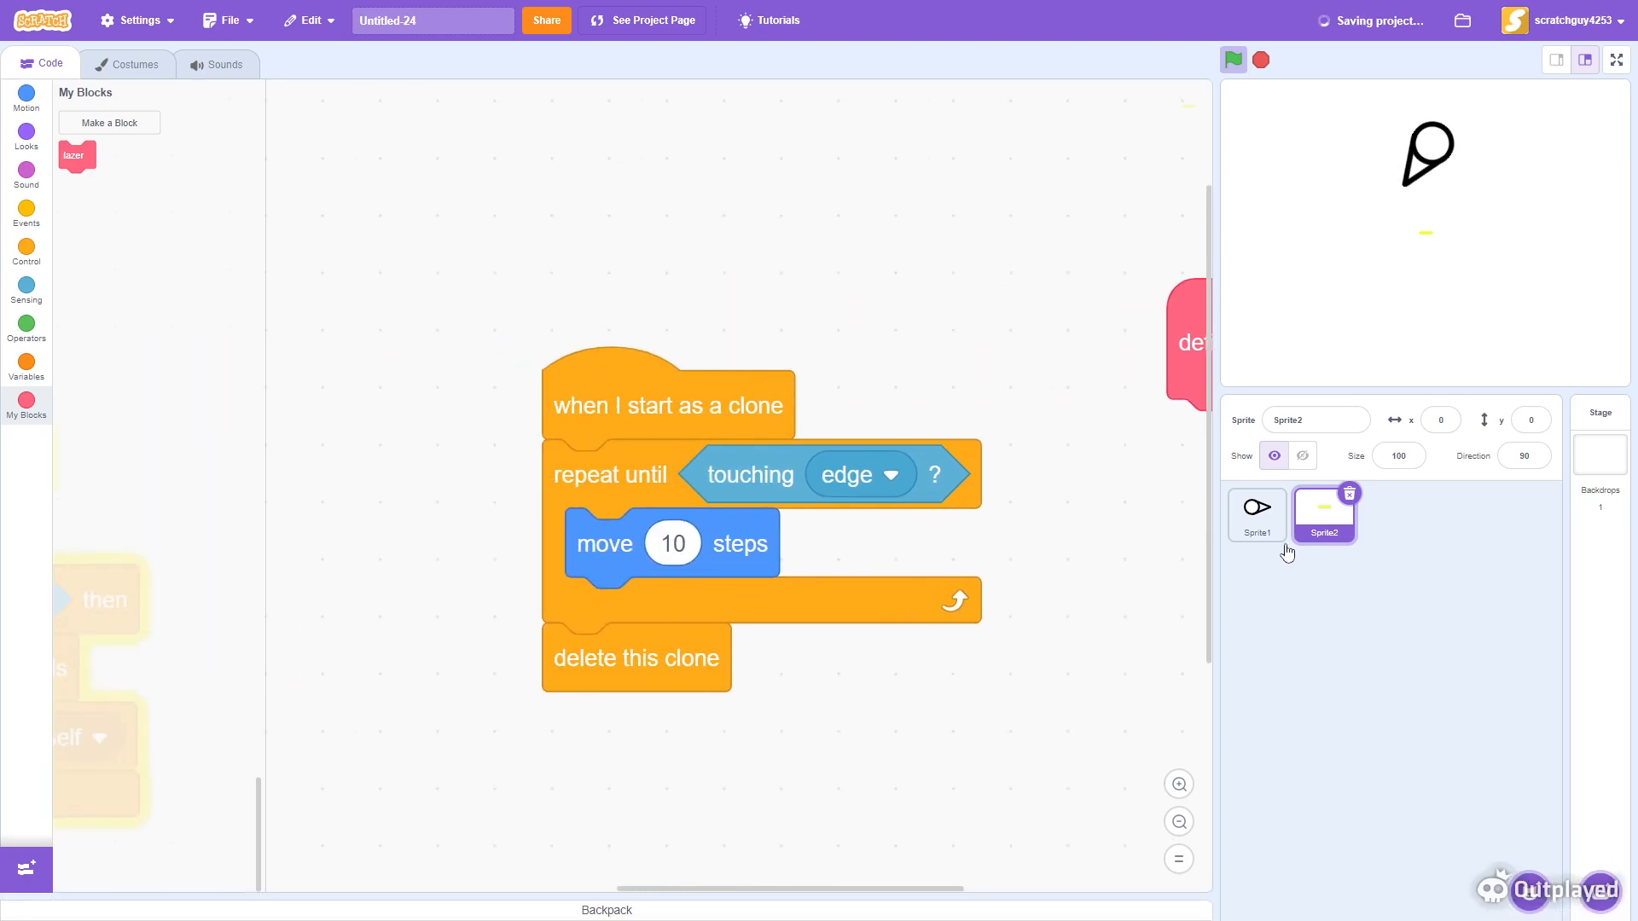
left_click(28, 92)
left_click_drag(676, 146, 103, 114)
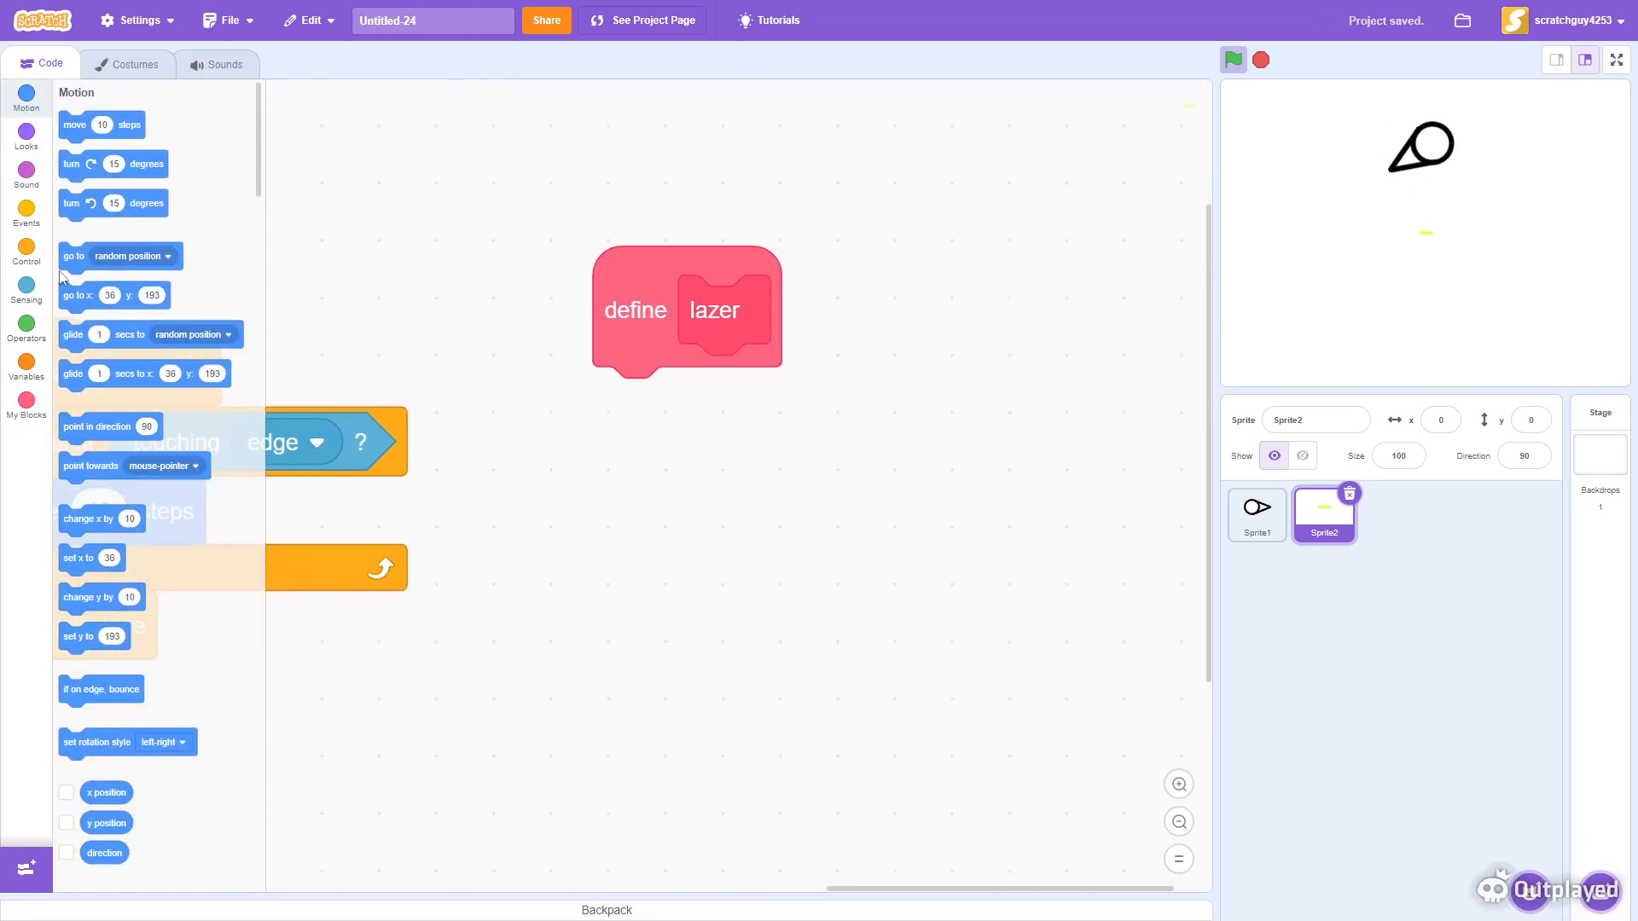
left_click_drag(68, 260, 619, 407)
left_click(841, 407)
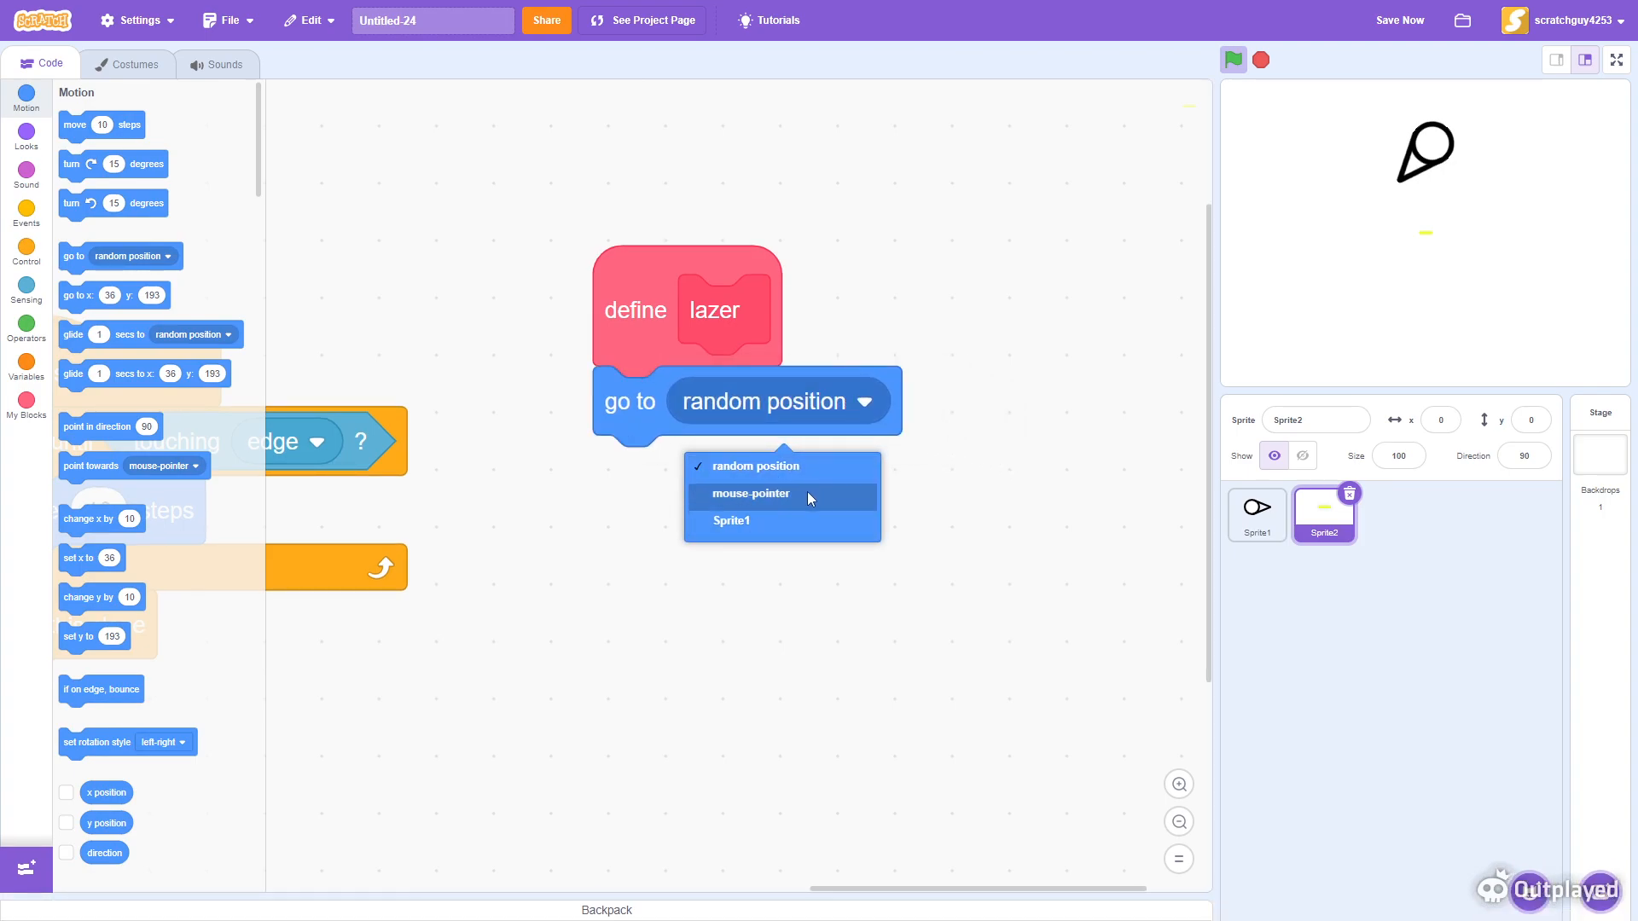
left_click(786, 519)
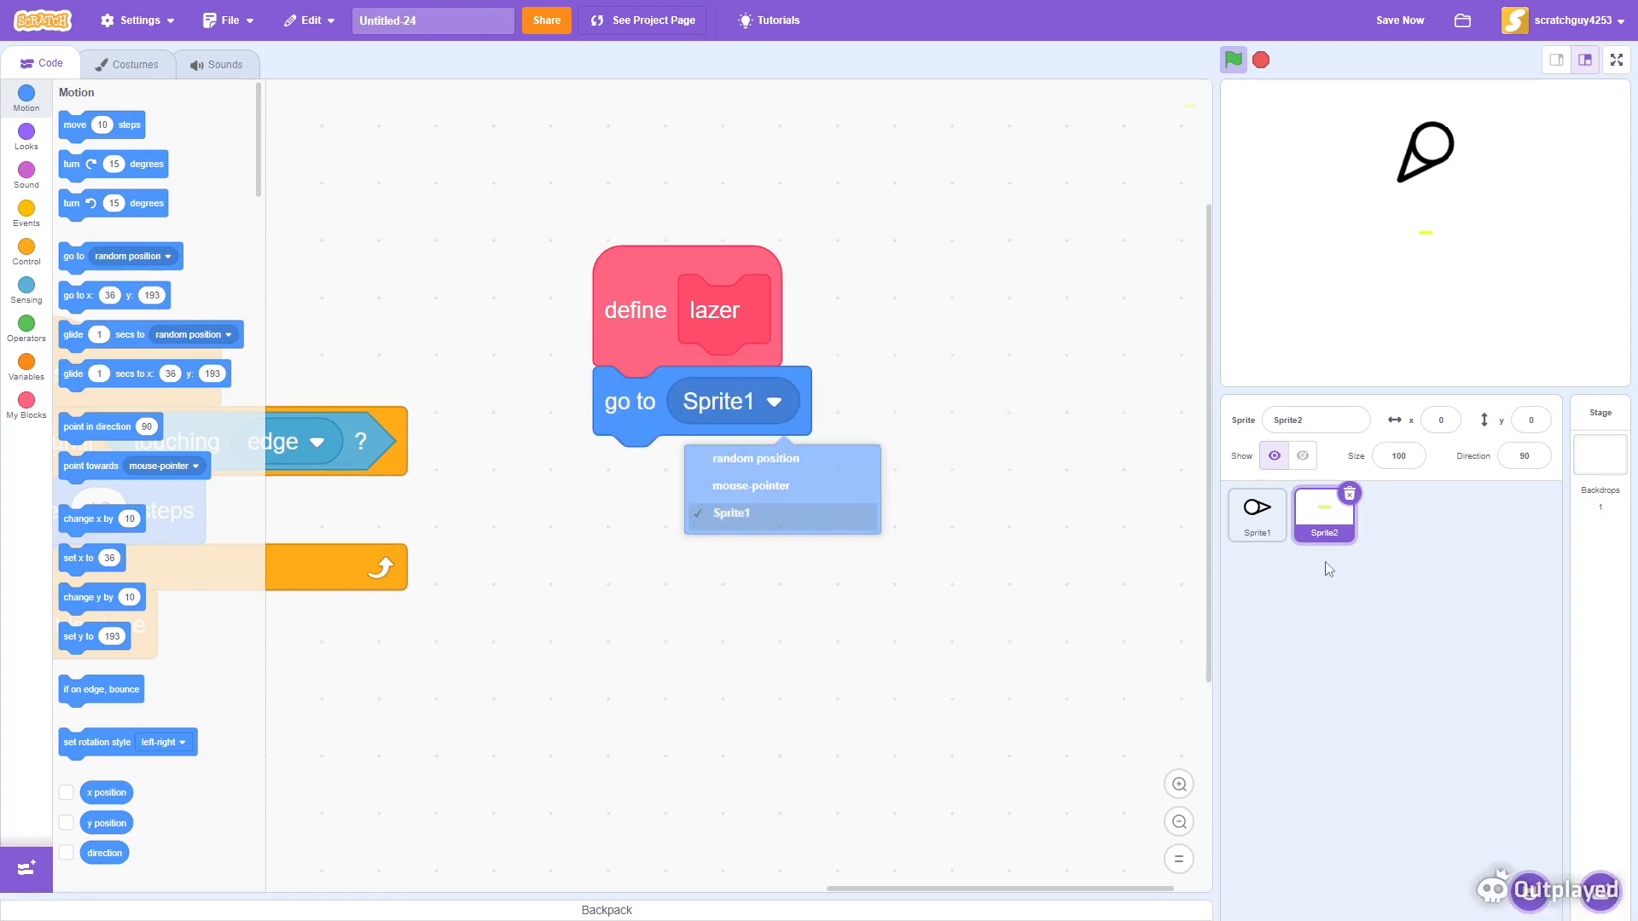
- Rename Sprite1 to player
left_click(1244, 520)
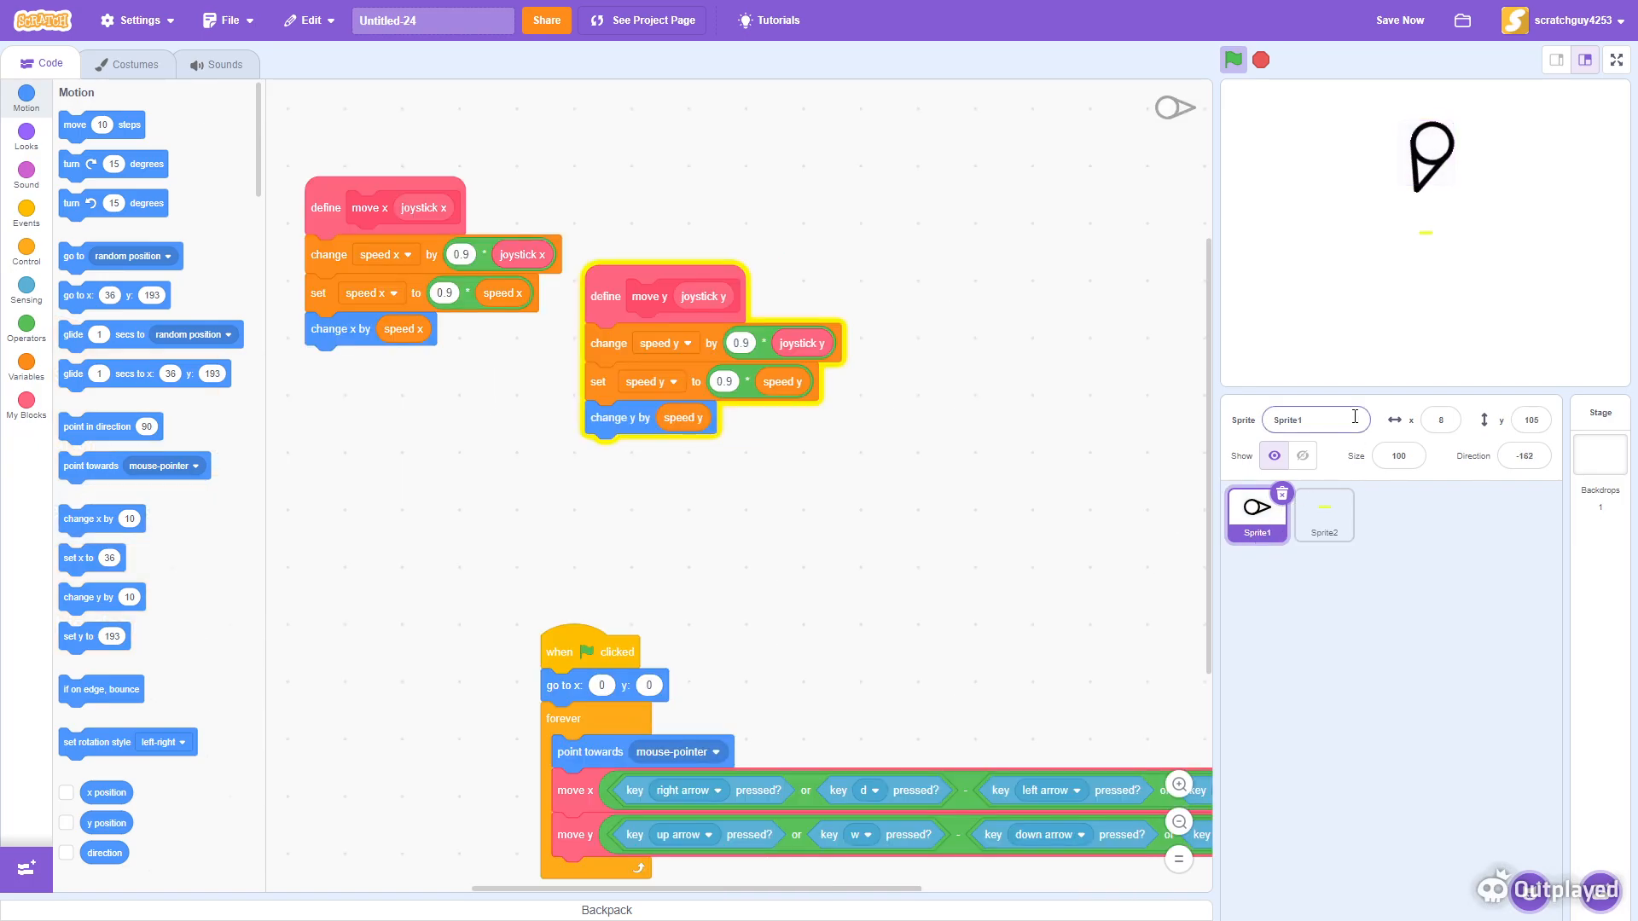
left_click(1283, 411)
type("plar")
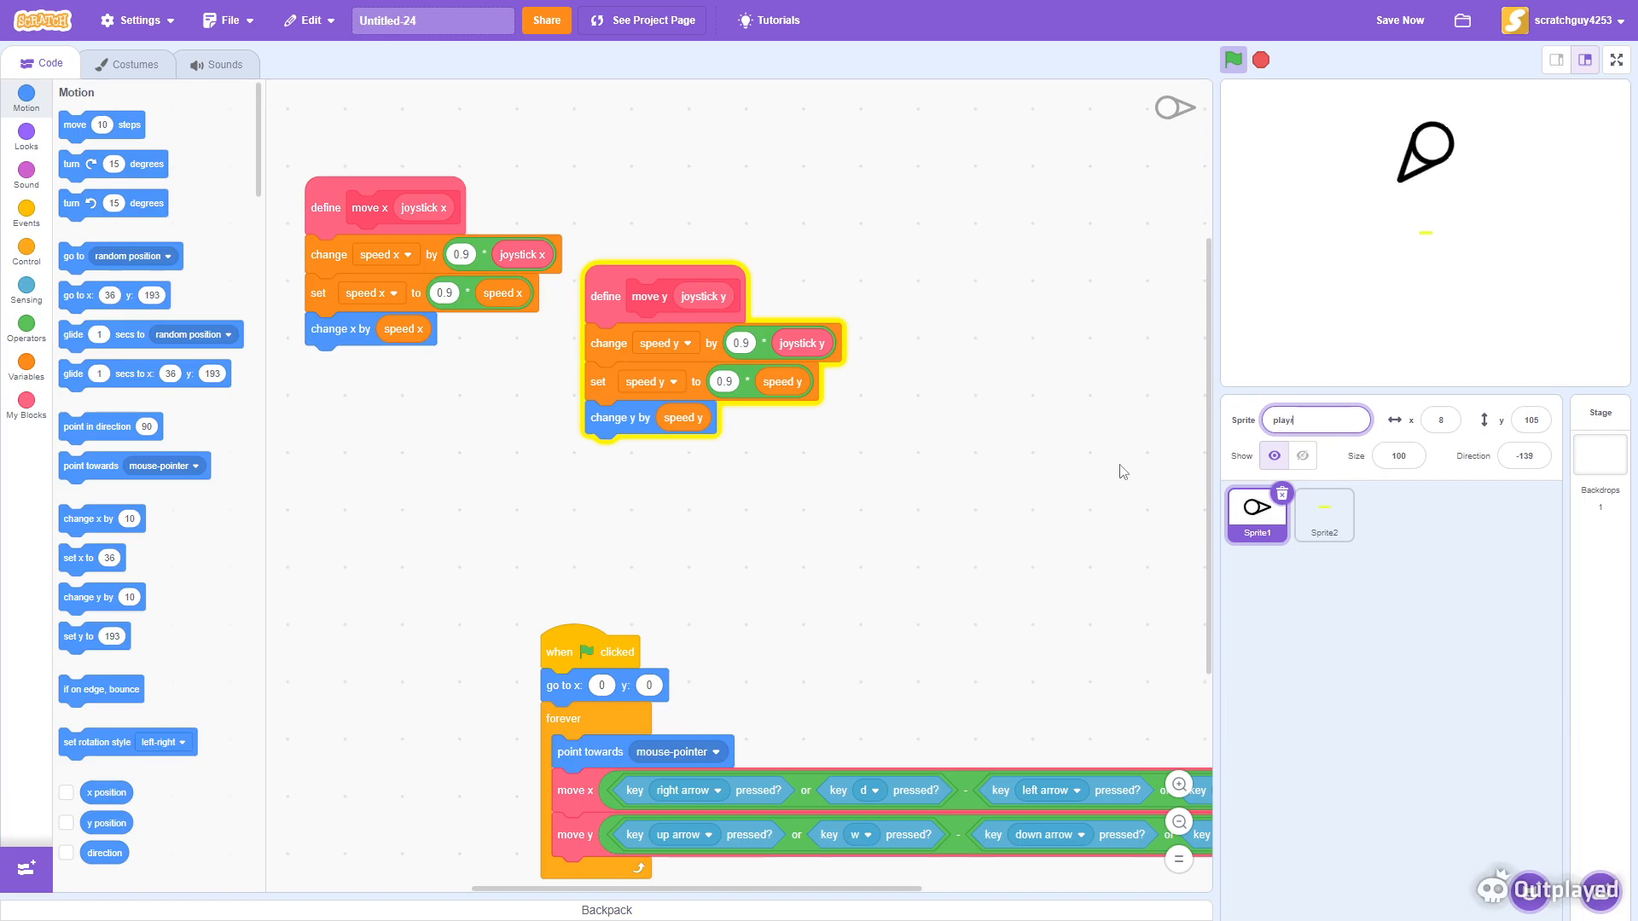
- Rename Sprite2 to lazer
left_click(1335, 517)
left_click(1318, 419)
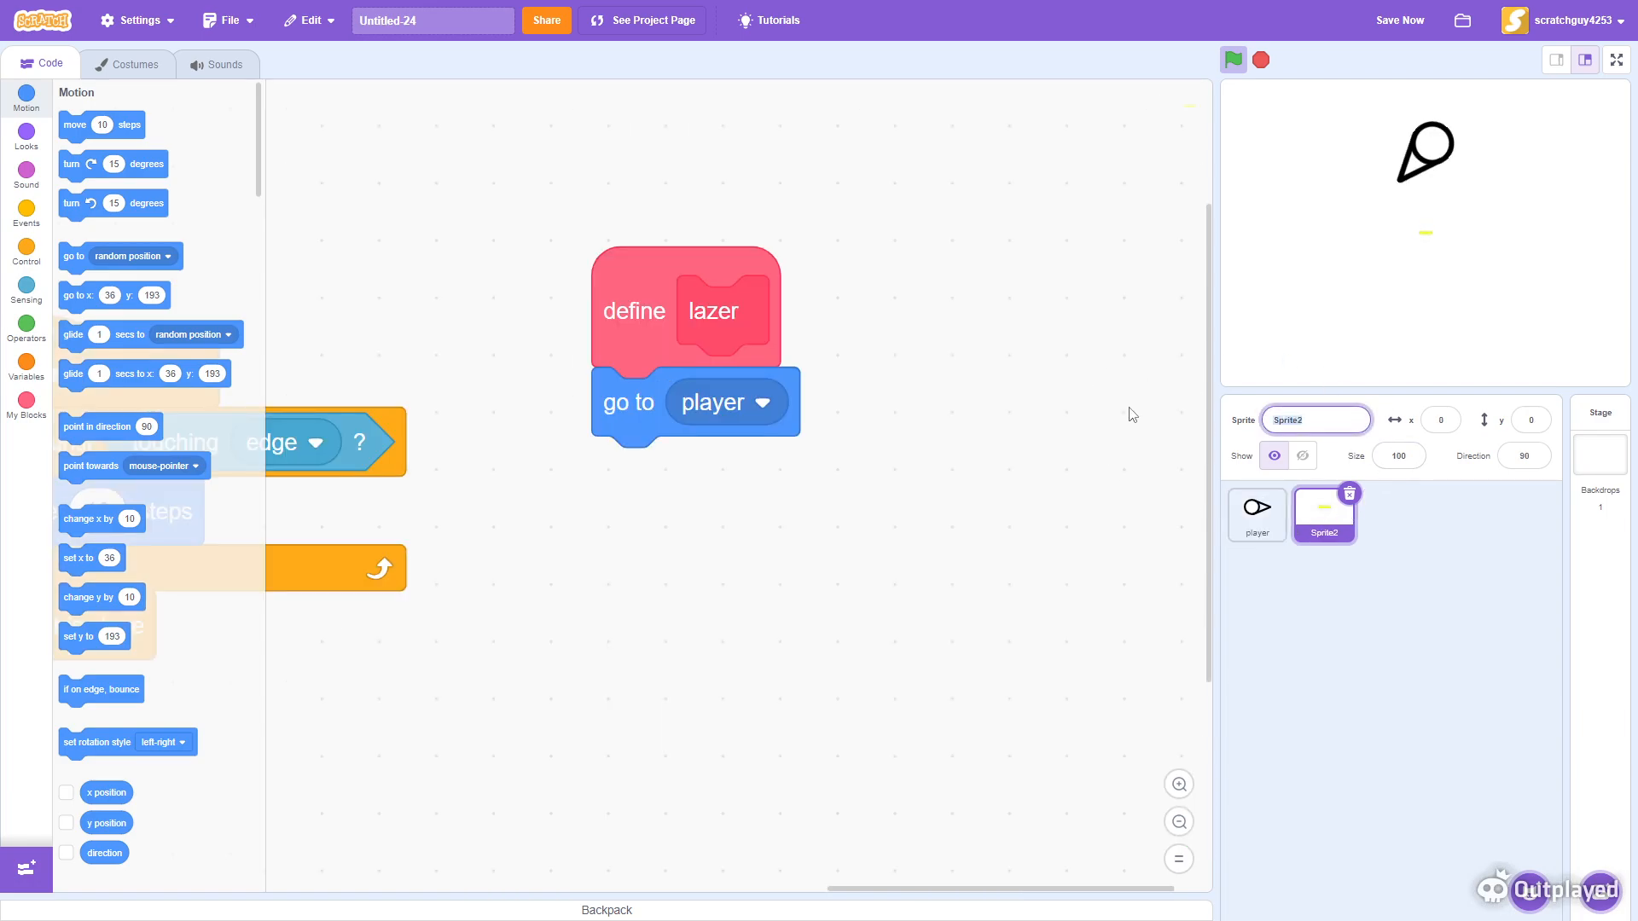
key("Return")
left_click(1178, 789)
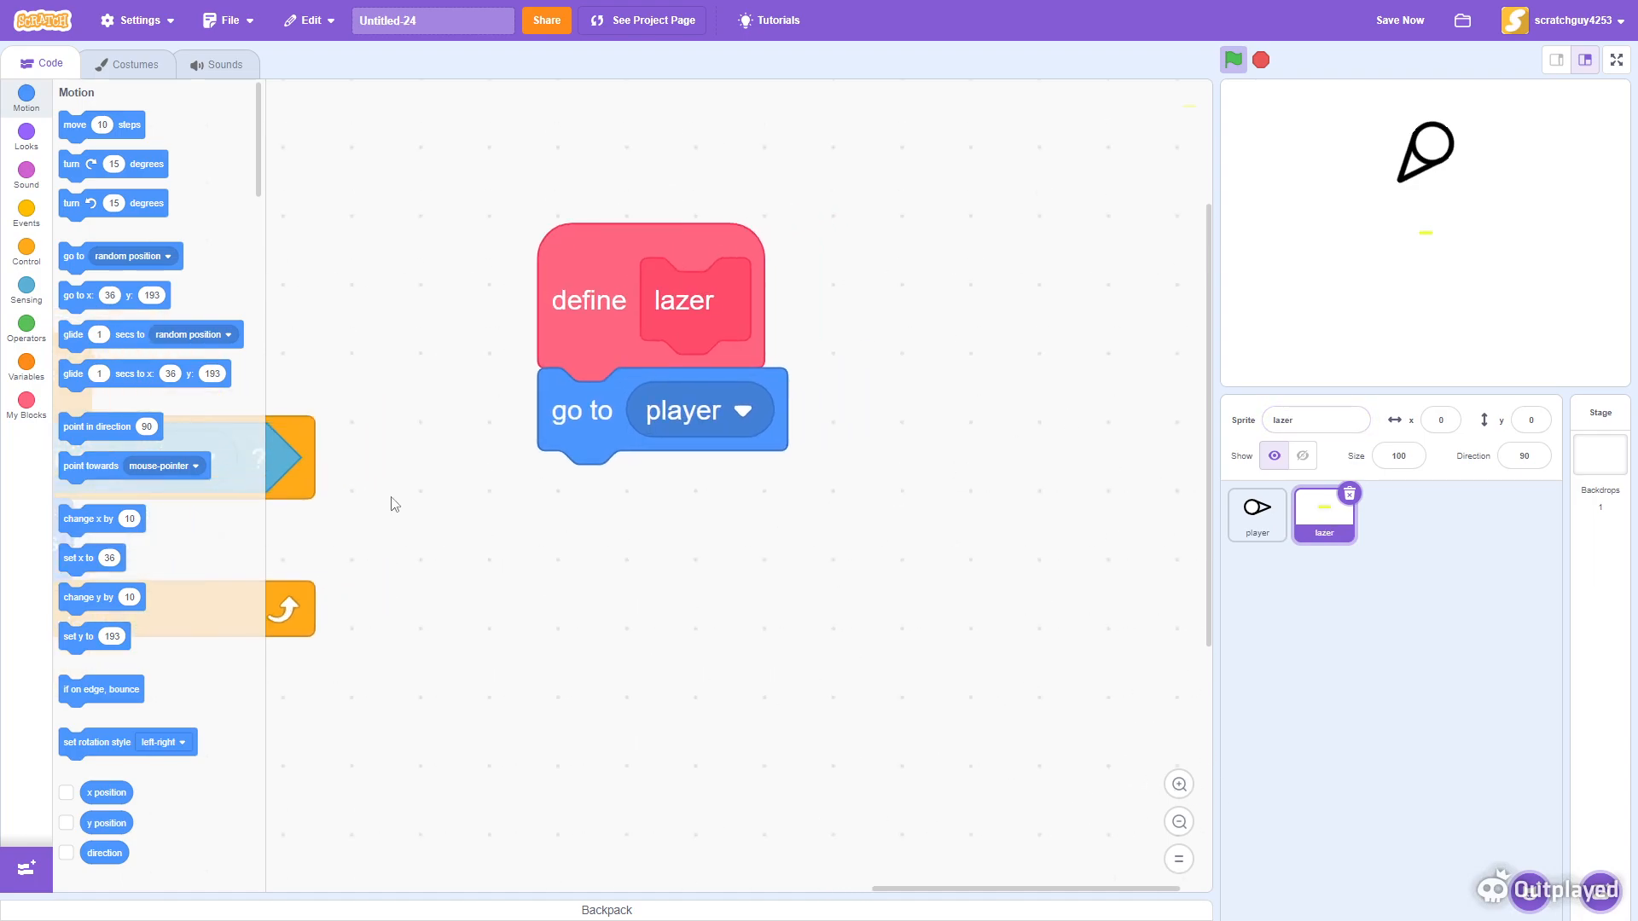
- Attach a point towards mouse-pointer block beneath go to player in the lazer definition
left_click_drag(101, 467, 580, 470)
left_click(797, 497)
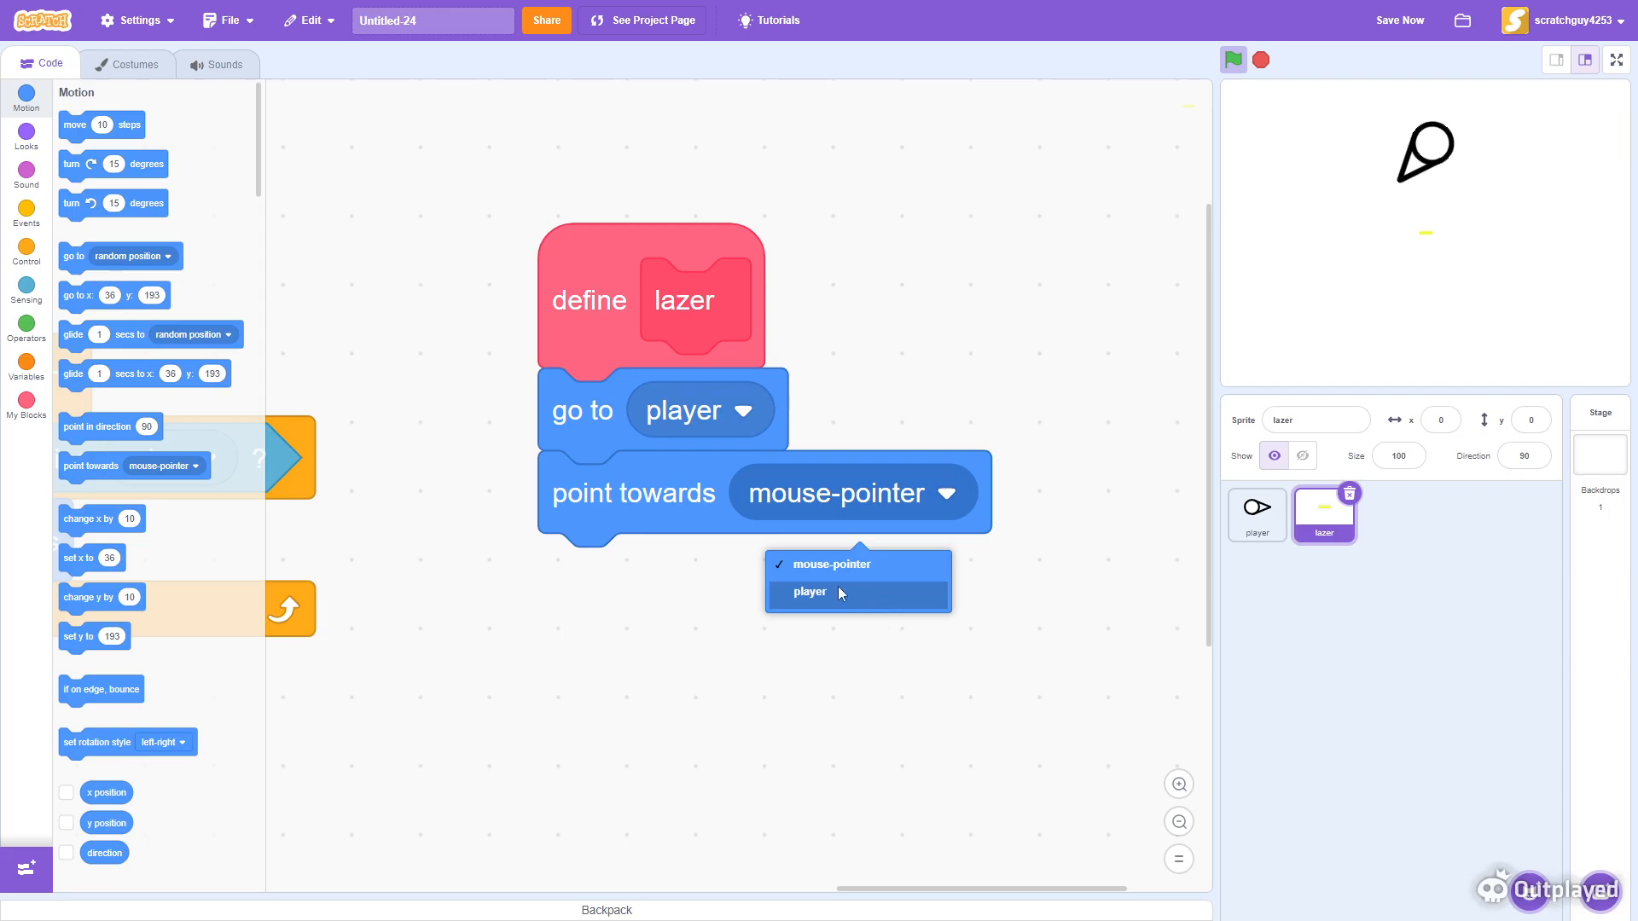
left_click(854, 564)
- Insert the lazer custom block directly beneath when I start as a clone
scroll(1057, 384, "down", 2)
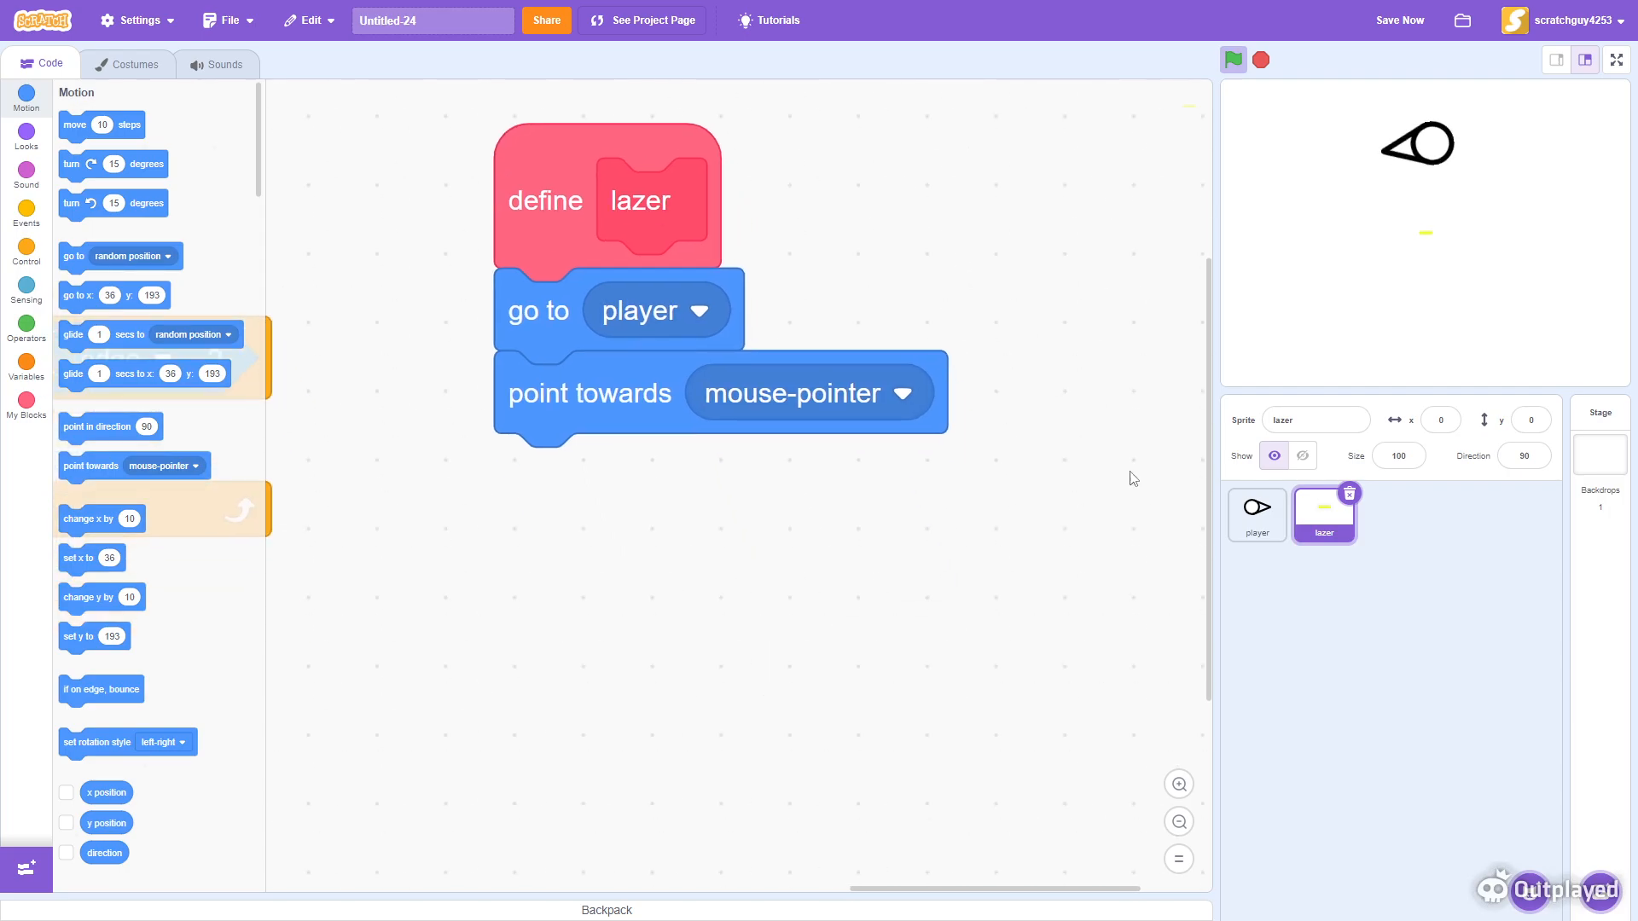
left_click(1179, 822)
left_click(1179, 822)
scroll(981, 682, "left", 4)
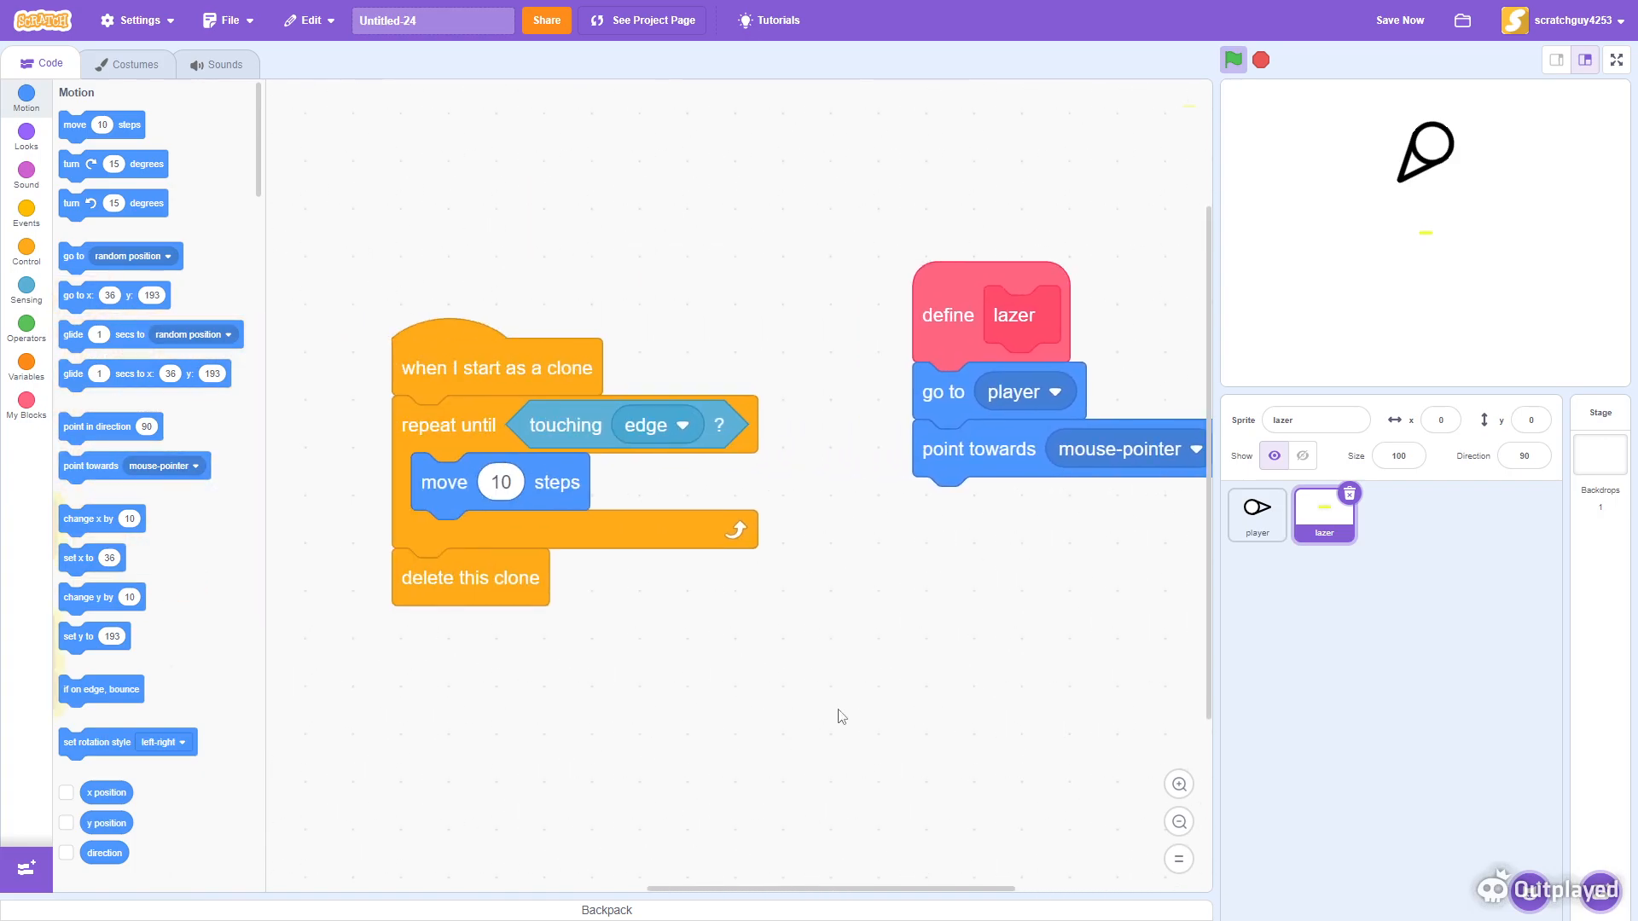
left_click(30, 416)
mouse_move(74, 155)
left_mouse_down()
mouse_move(444, 422)
mouse_move(424, 425)
left_mouse_up()
- Test the lazer firing in full-screen mode by clicking on the stage
scroll(515, 468, "down", 1)
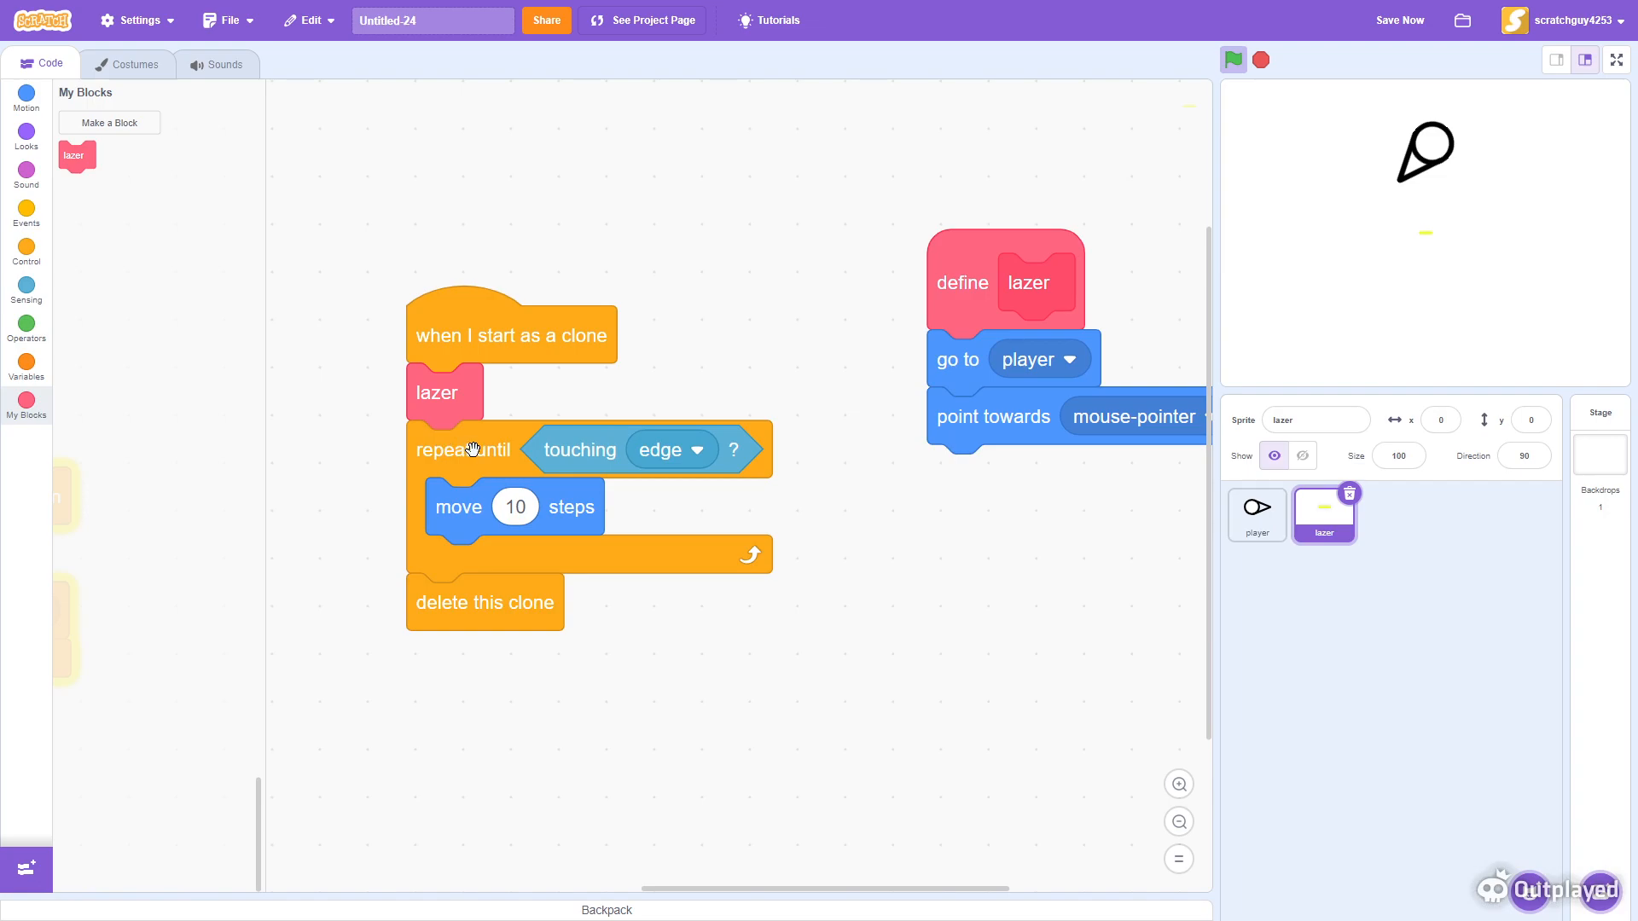
scroll(591, 836, "left", 2)
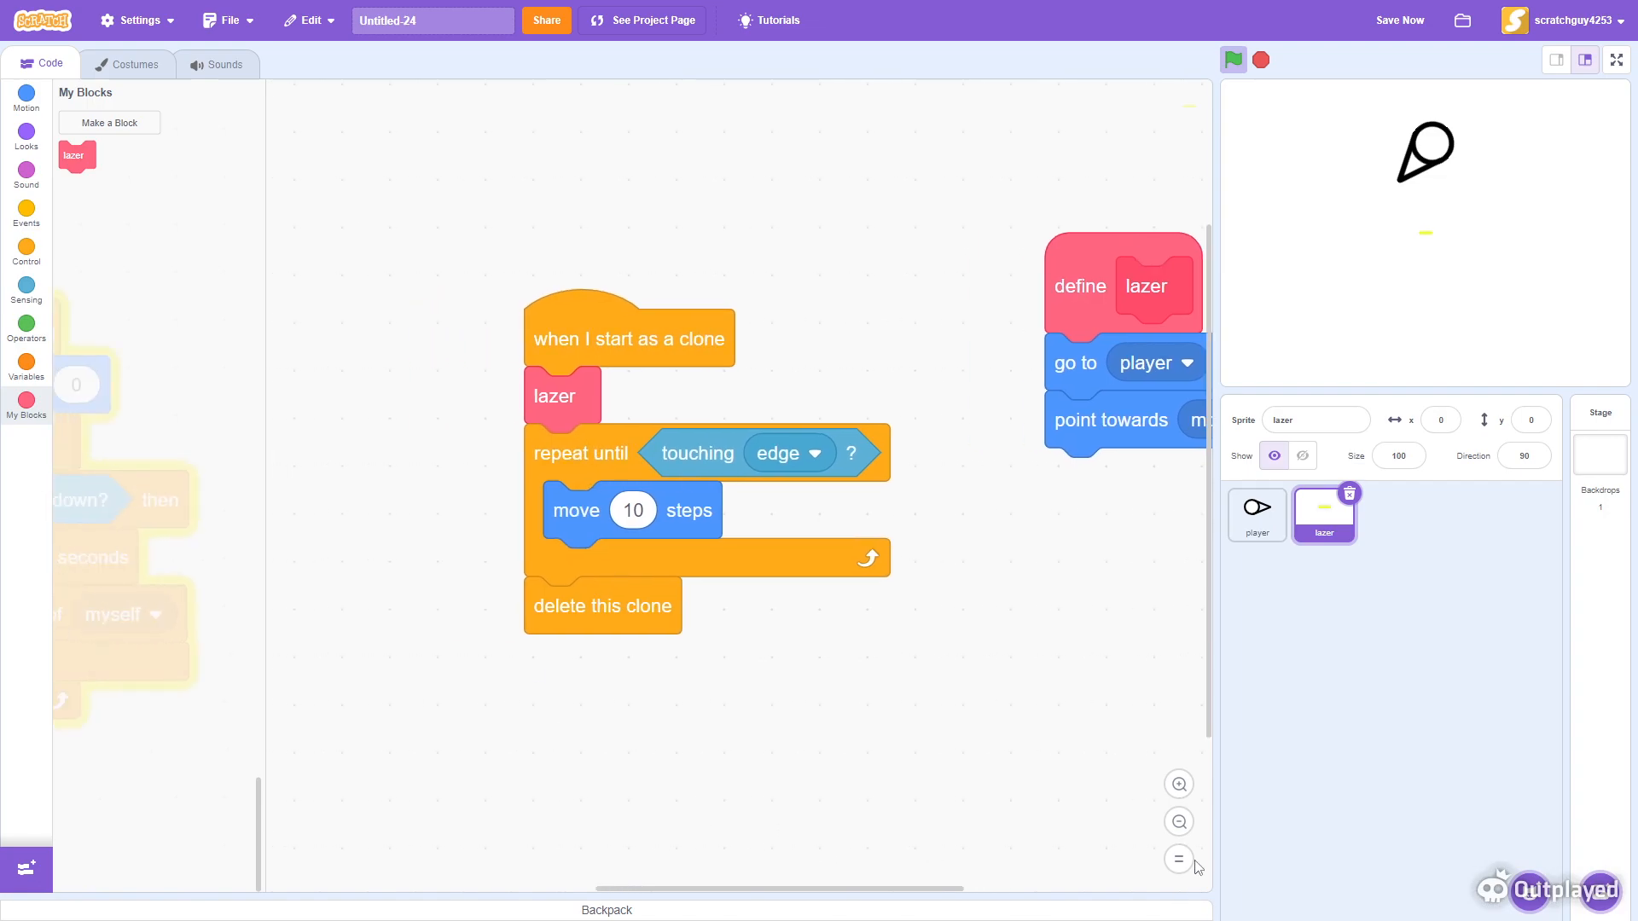
left_click(1182, 795)
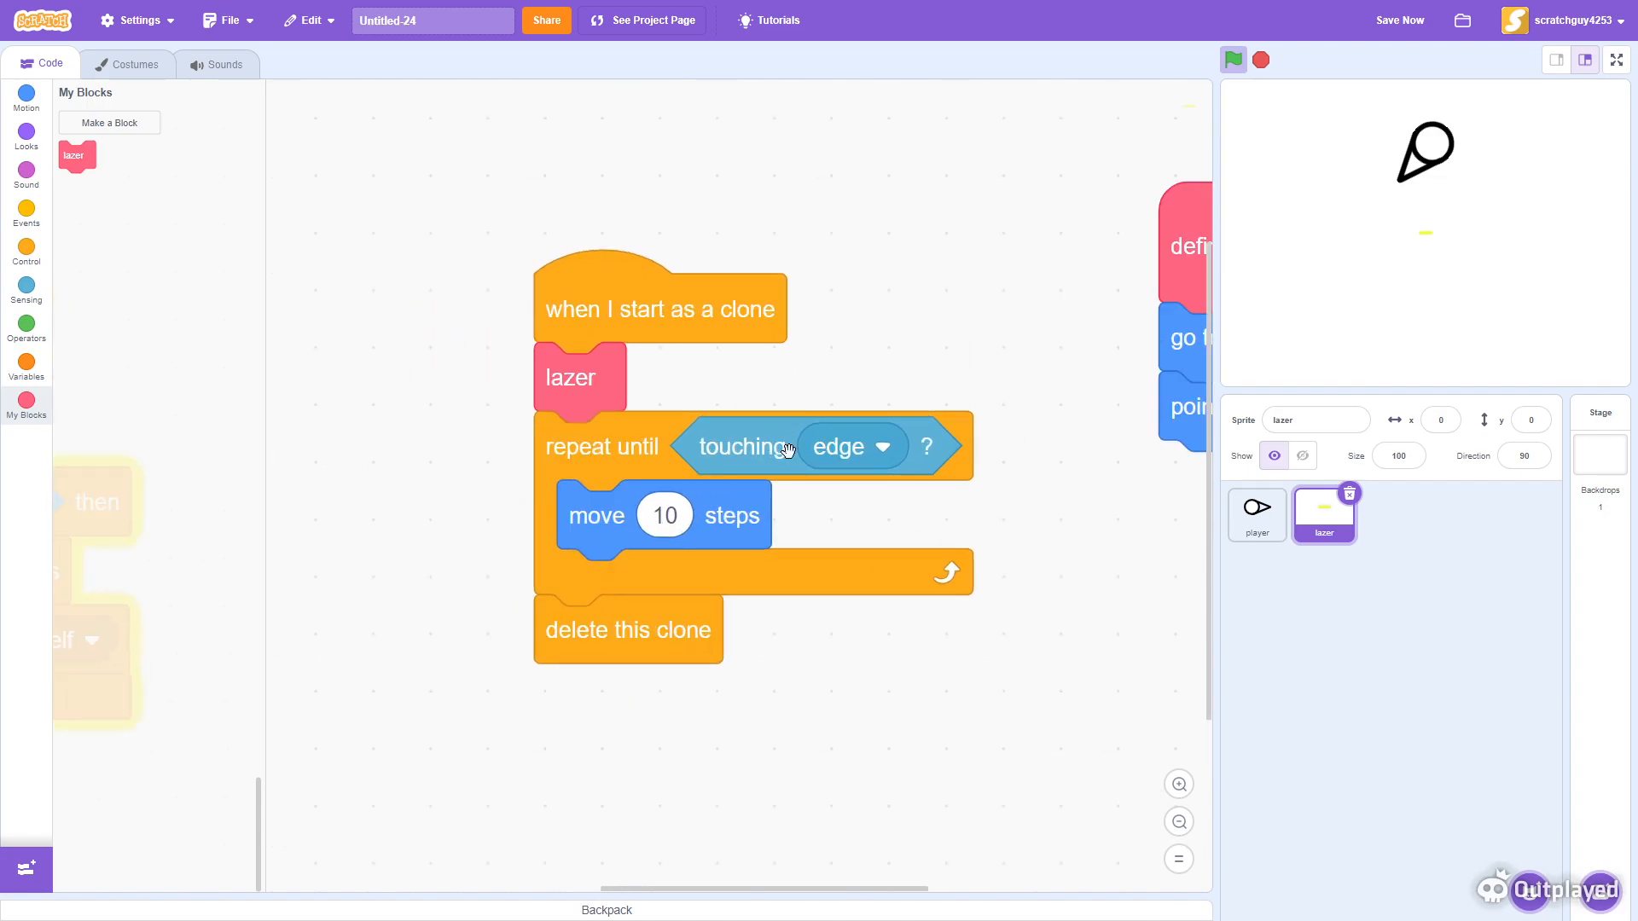
mouse_move(1566, 200)
left_mouse_down()
mouse_move(1247, 264)
mouse_move(1528, 201)
mouse_move(1352, 284)
mouse_move(1445, 238)
mouse_move(1588, 71)
left_mouse_up()
left_click(1614, 64)
mouse_move(999, 402)
left_mouse_down()
mouse_move(994, 424)
mouse_move(808, 490)
mouse_move(792, 538)
mouse_move(874, 483)
mouse_move(734, 168)
mouse_move(799, 682)
mouse_move(1016, 242)
mouse_move(1451, 7)
mouse_move(1400, 19)
left_mouse_up()
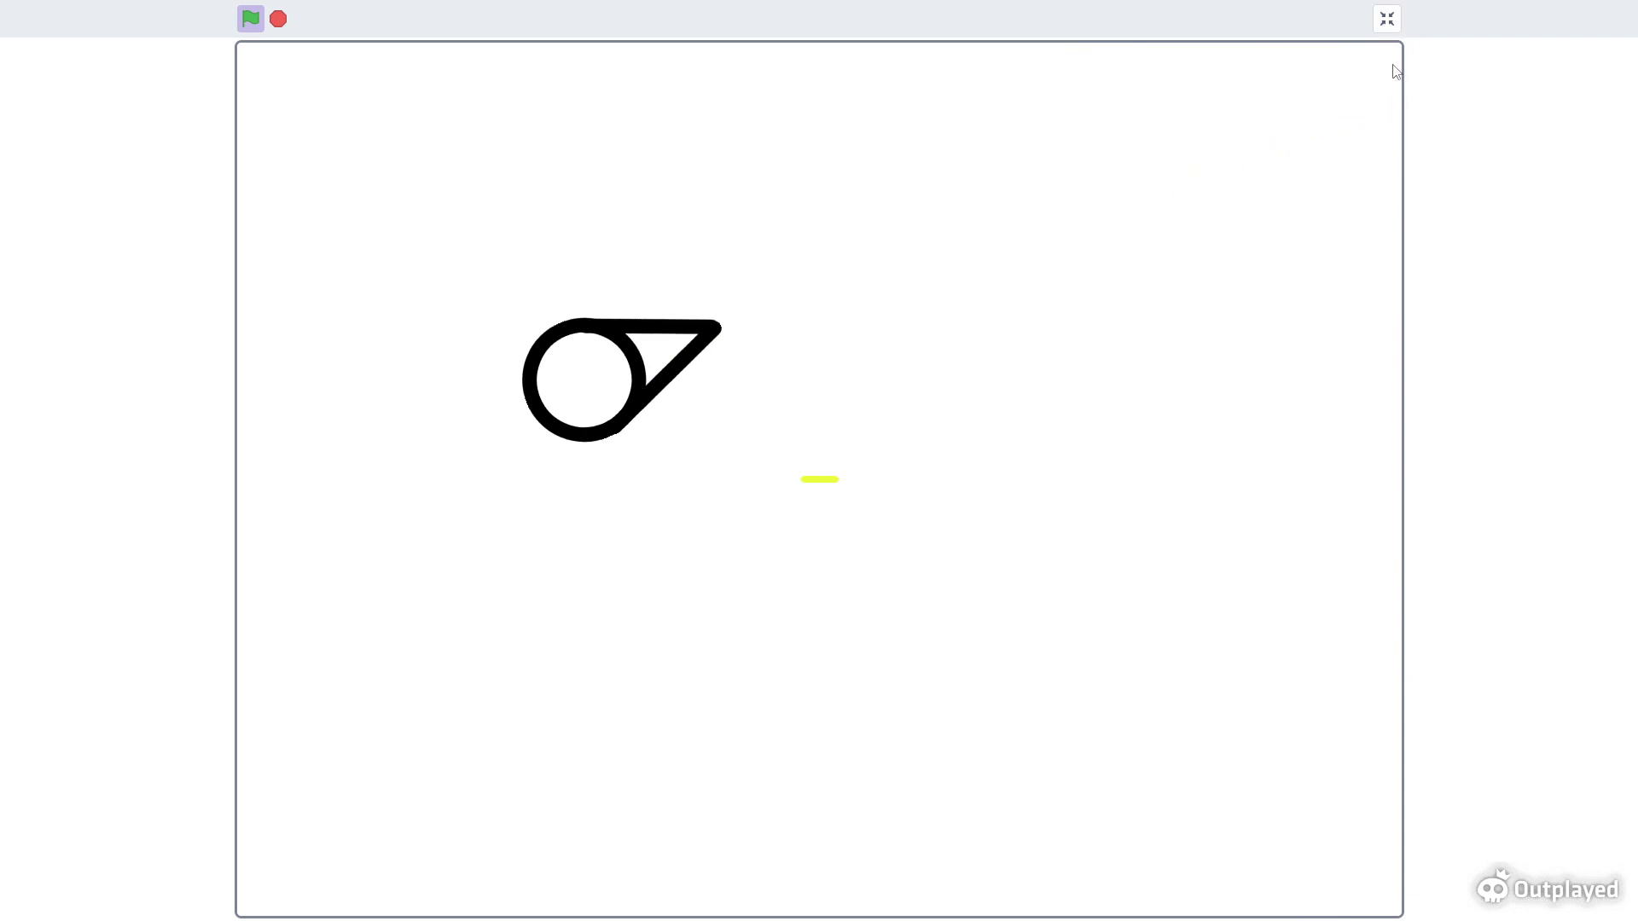
left_click(1387, 19)
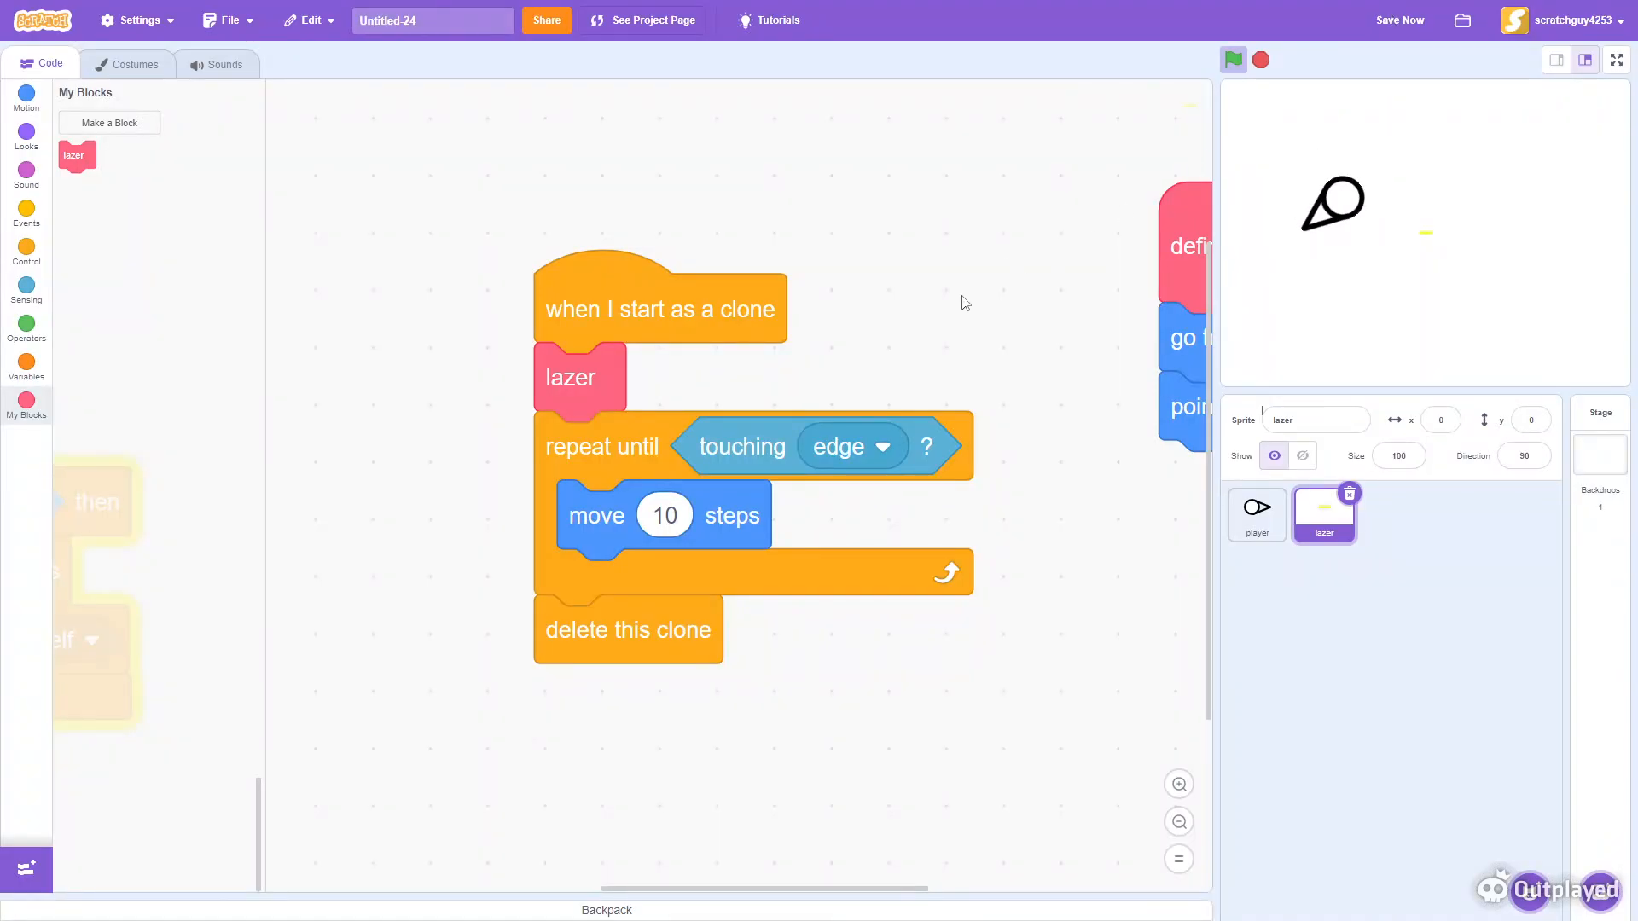
left_click_drag(970, 301, 978, 282)
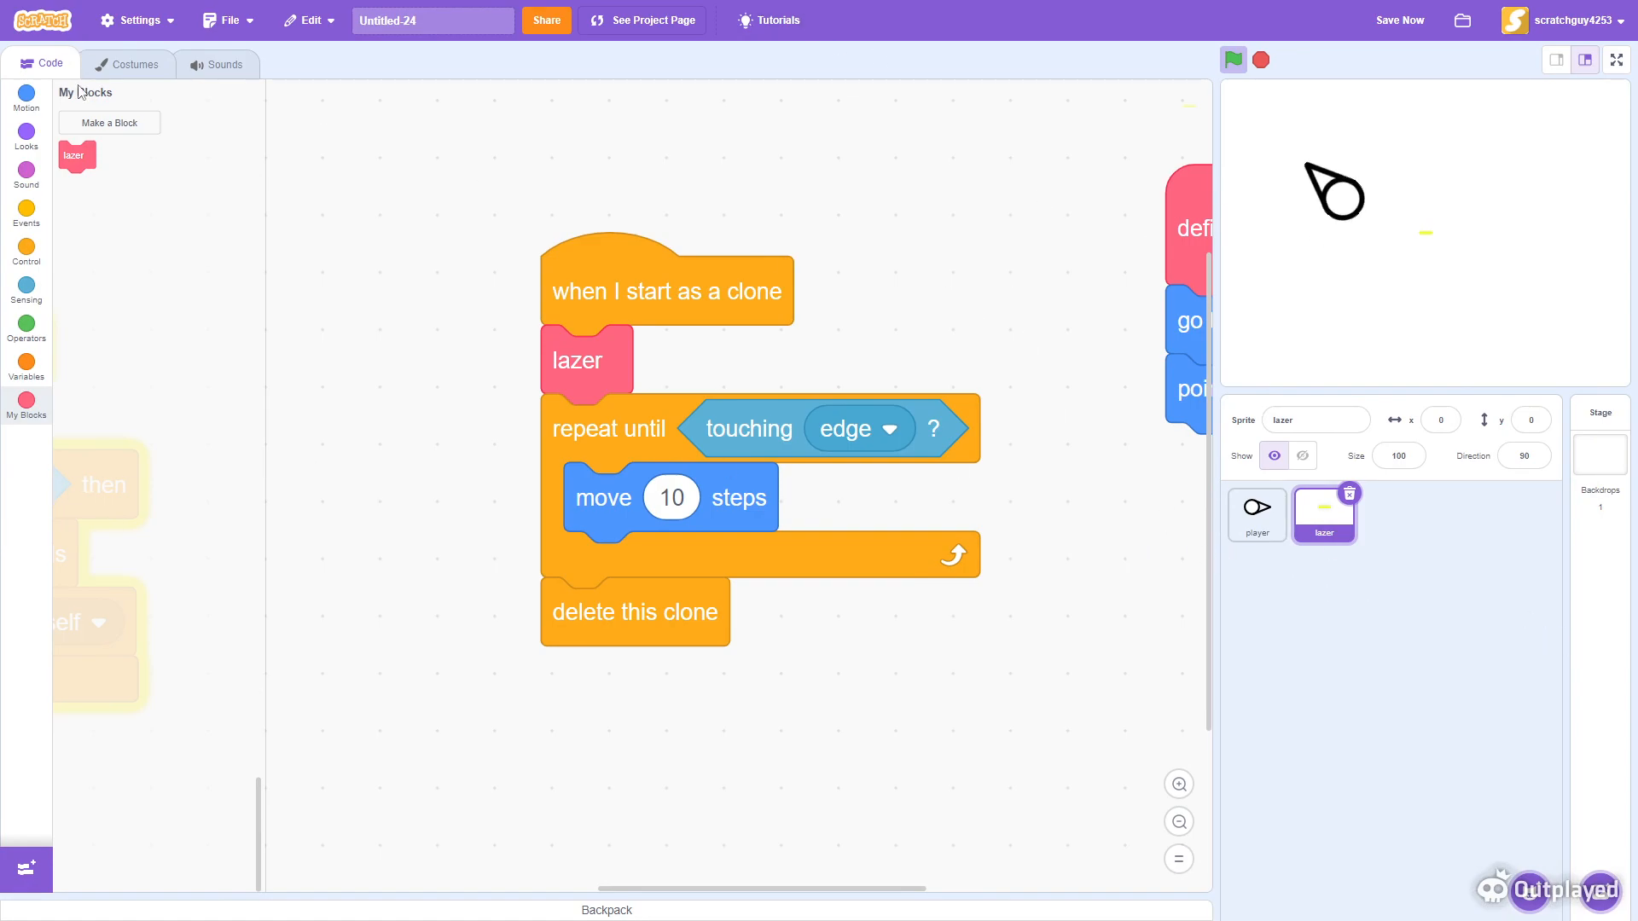
- In the player's costume, draw a gray line extending forward from the tip of the triangle
left_click(111, 64)
left_click(1255, 520)
left_click(1177, 868)
left_click(1150, 872)
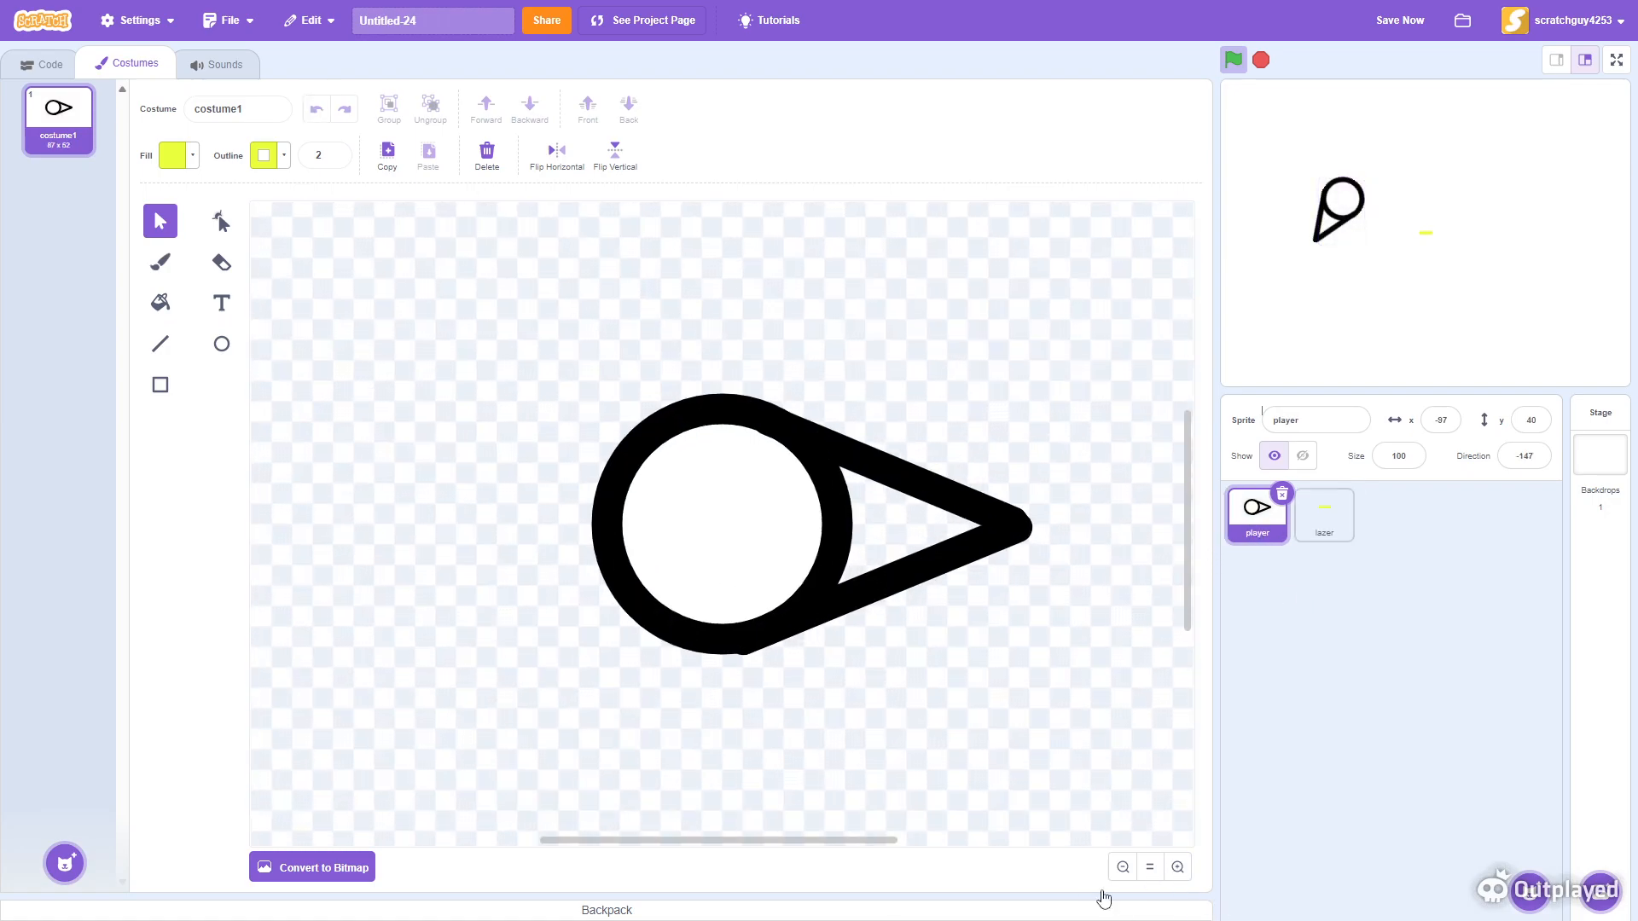
left_click_drag(815, 845, 878, 846)
left_click(1177, 868)
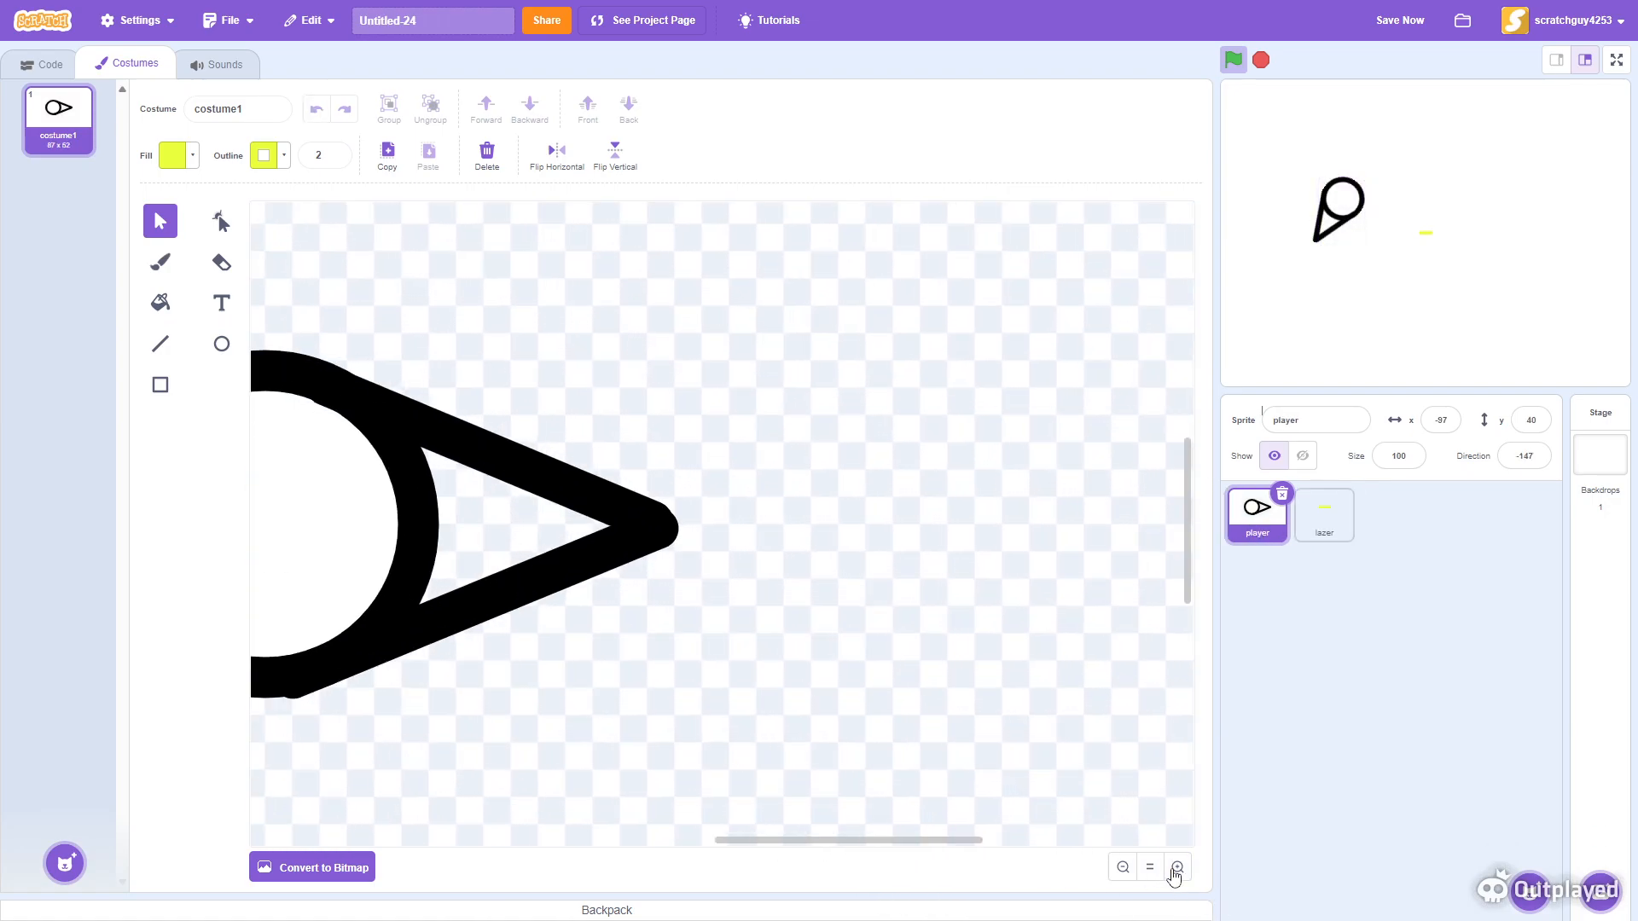
left_click(162, 345)
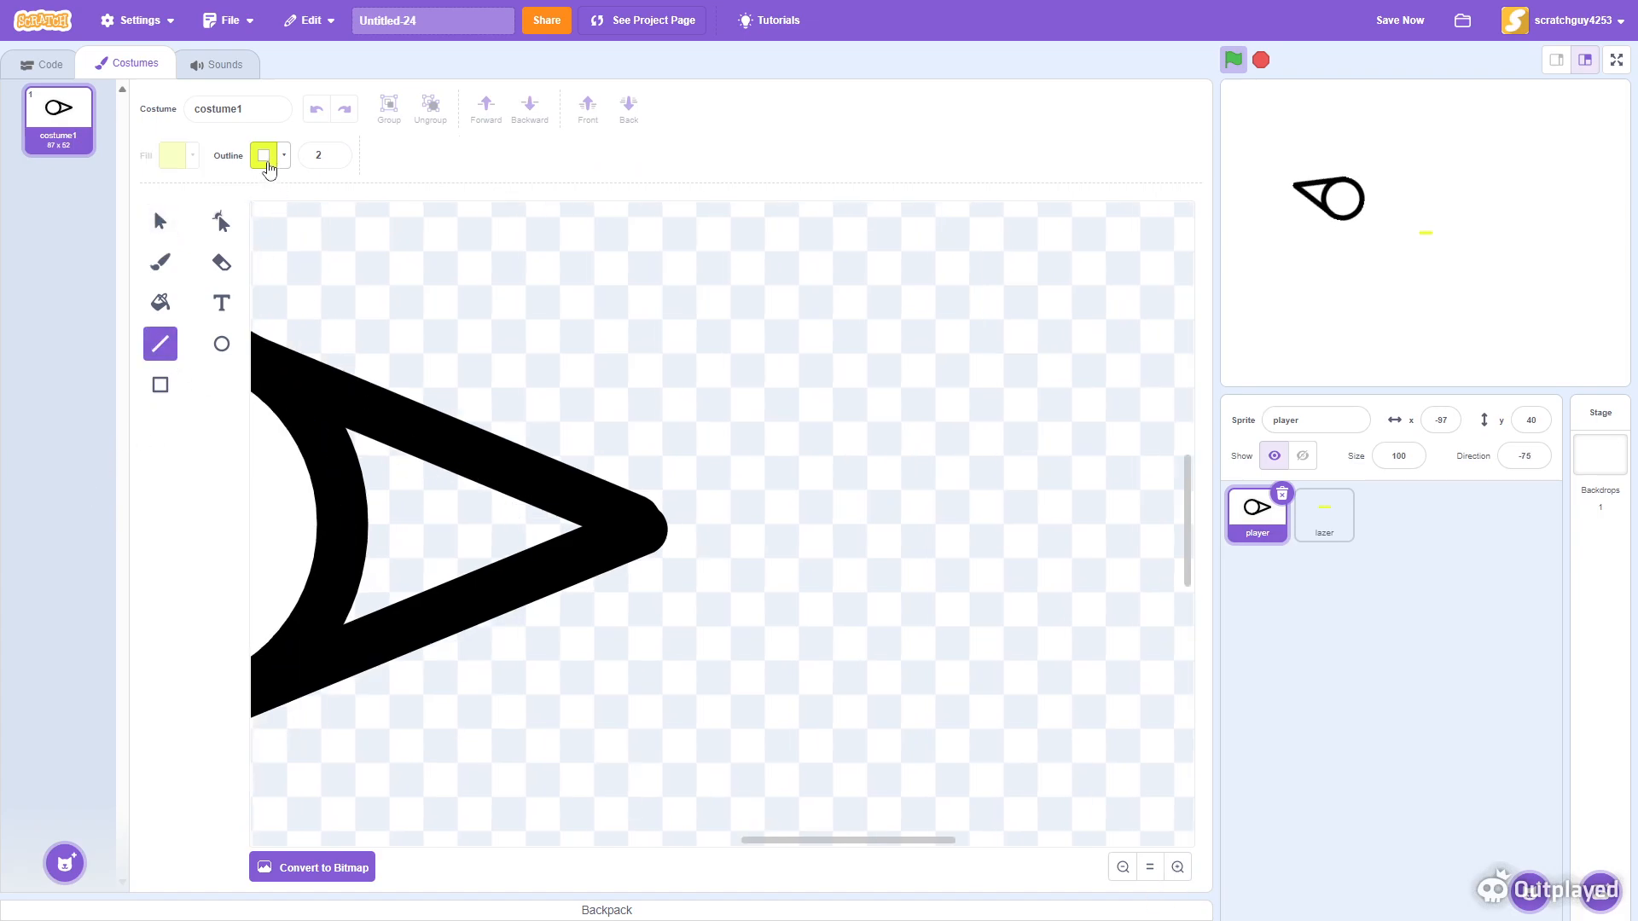
left_click(286, 158)
left_click_drag(303, 350, 101, 337)
left_click_drag(556, 526, 700, 524)
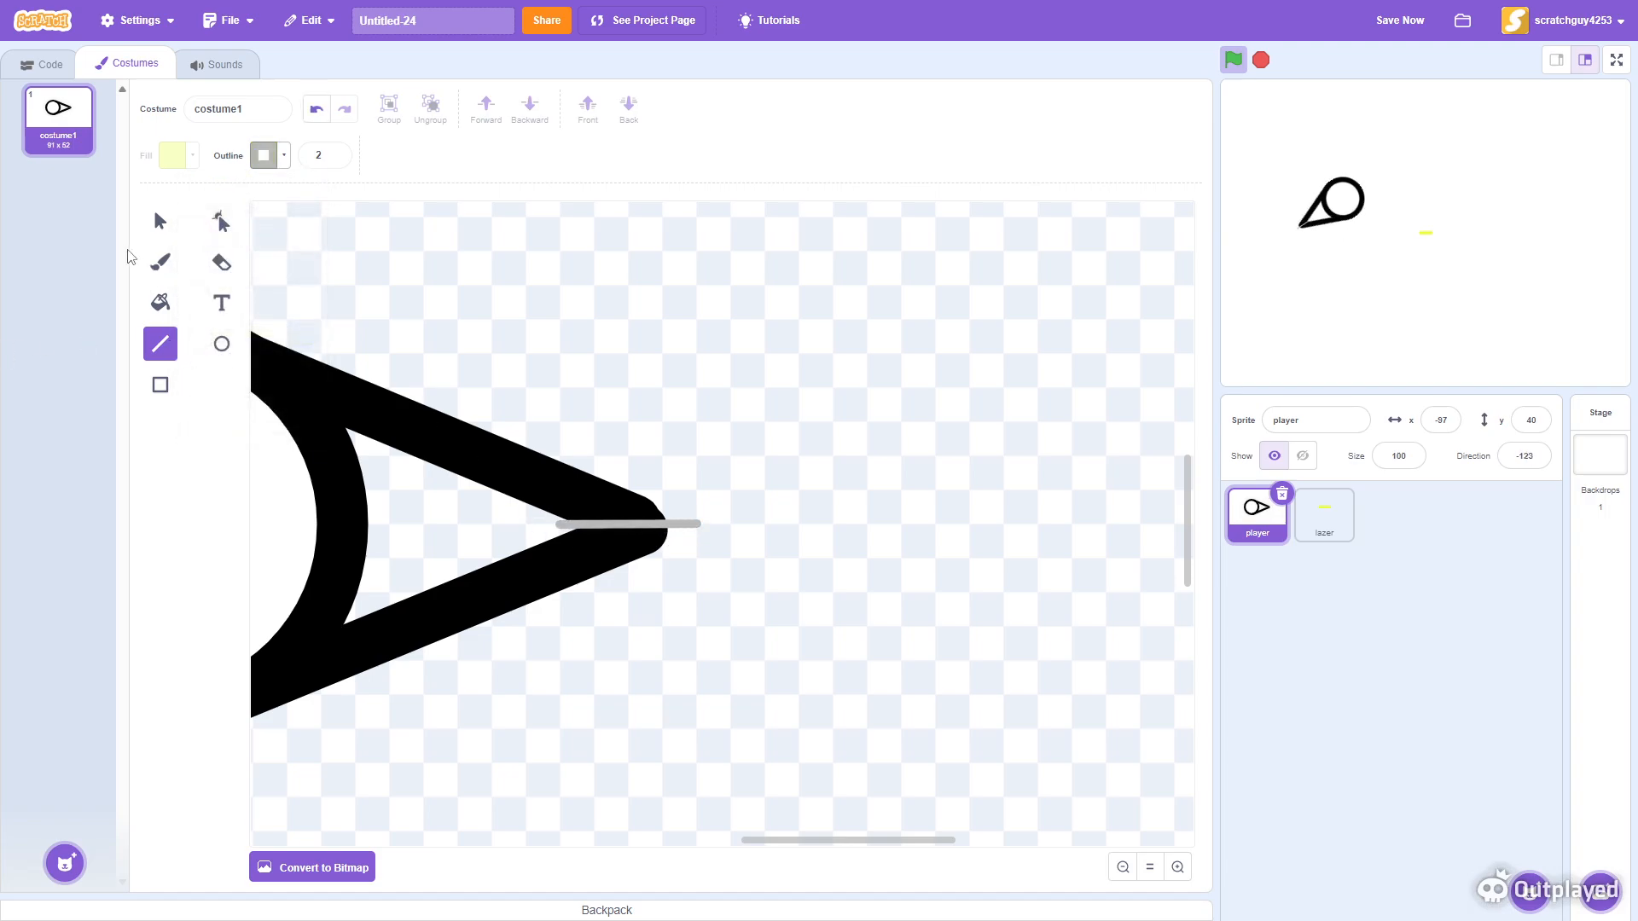
- Select the new gray line and set its outline width to 9
left_click(160, 221)
left_click(691, 525)
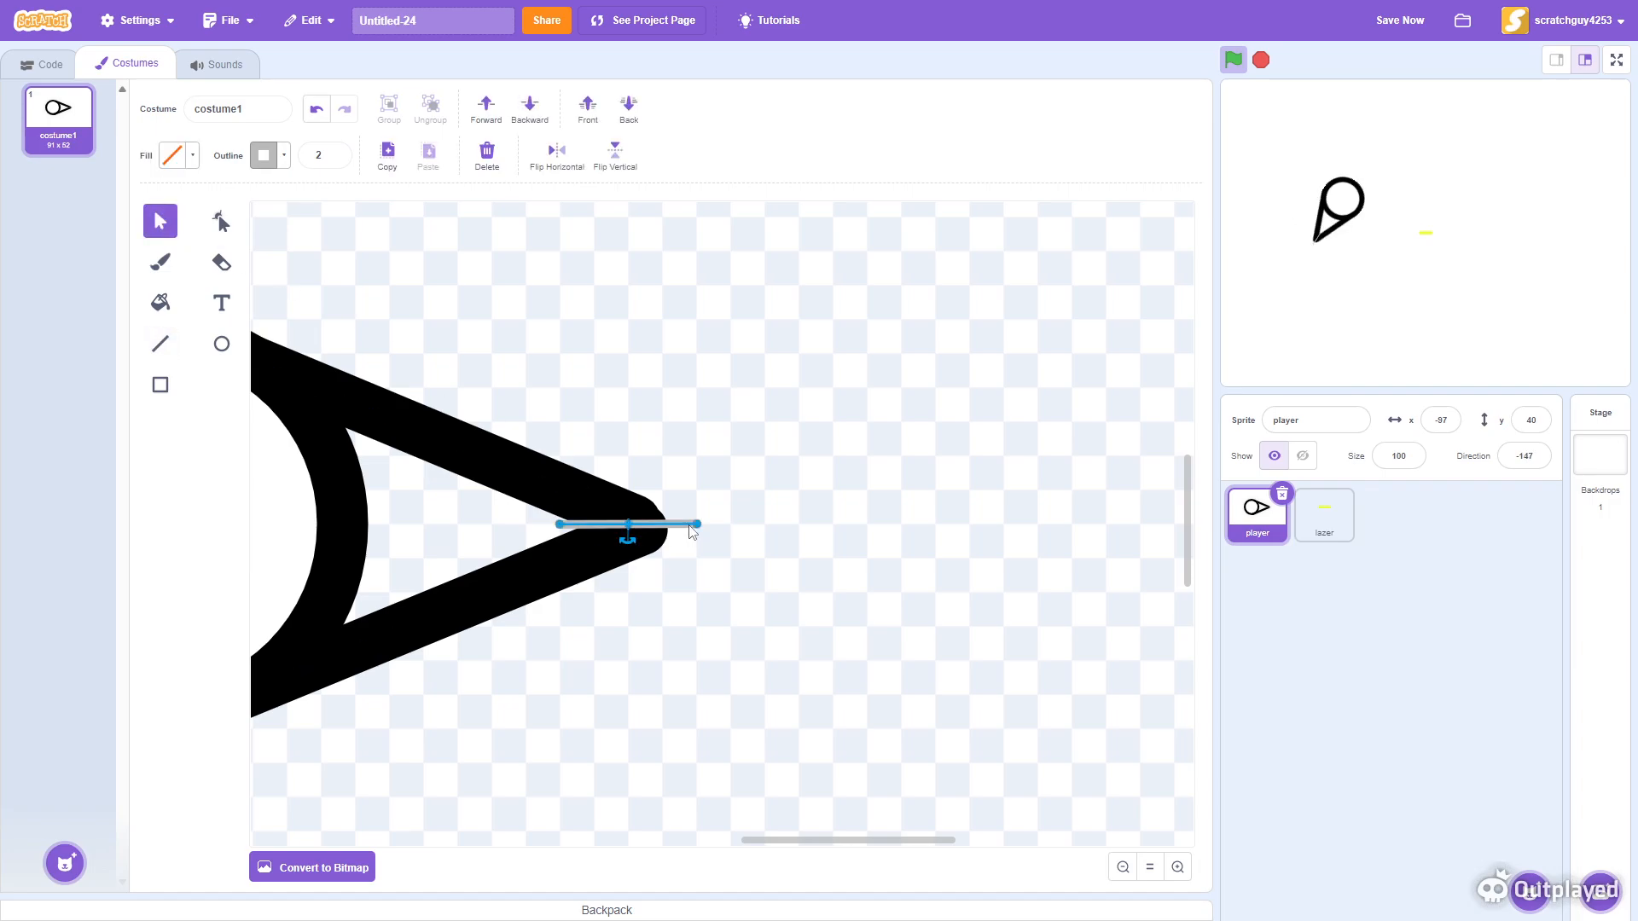
left_click(320, 155)
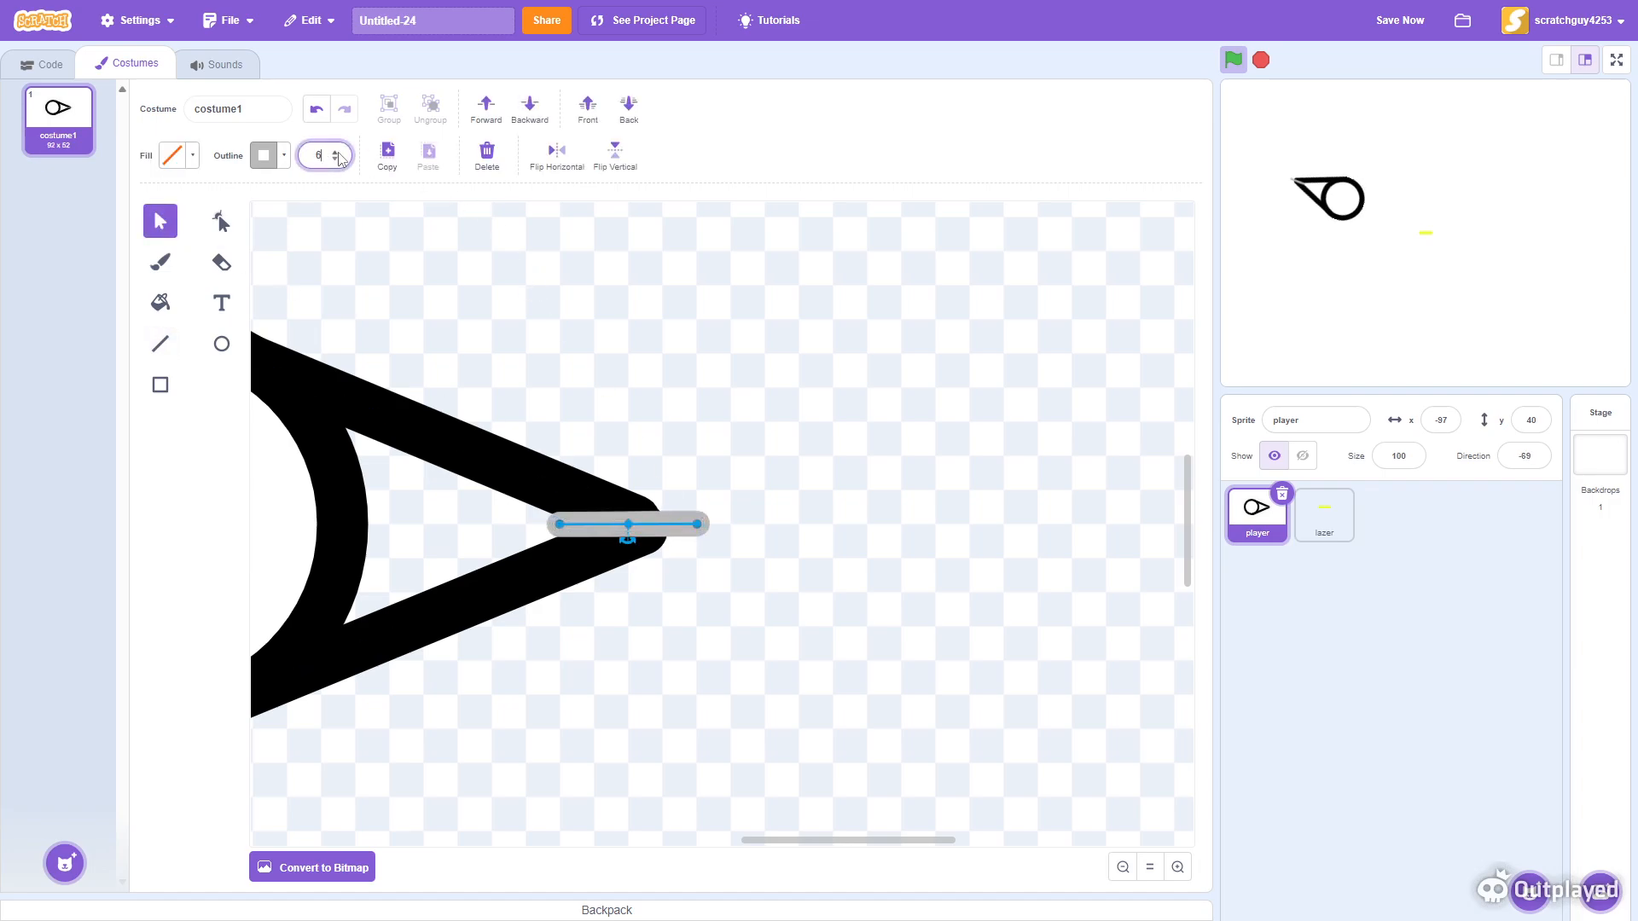
type("11")
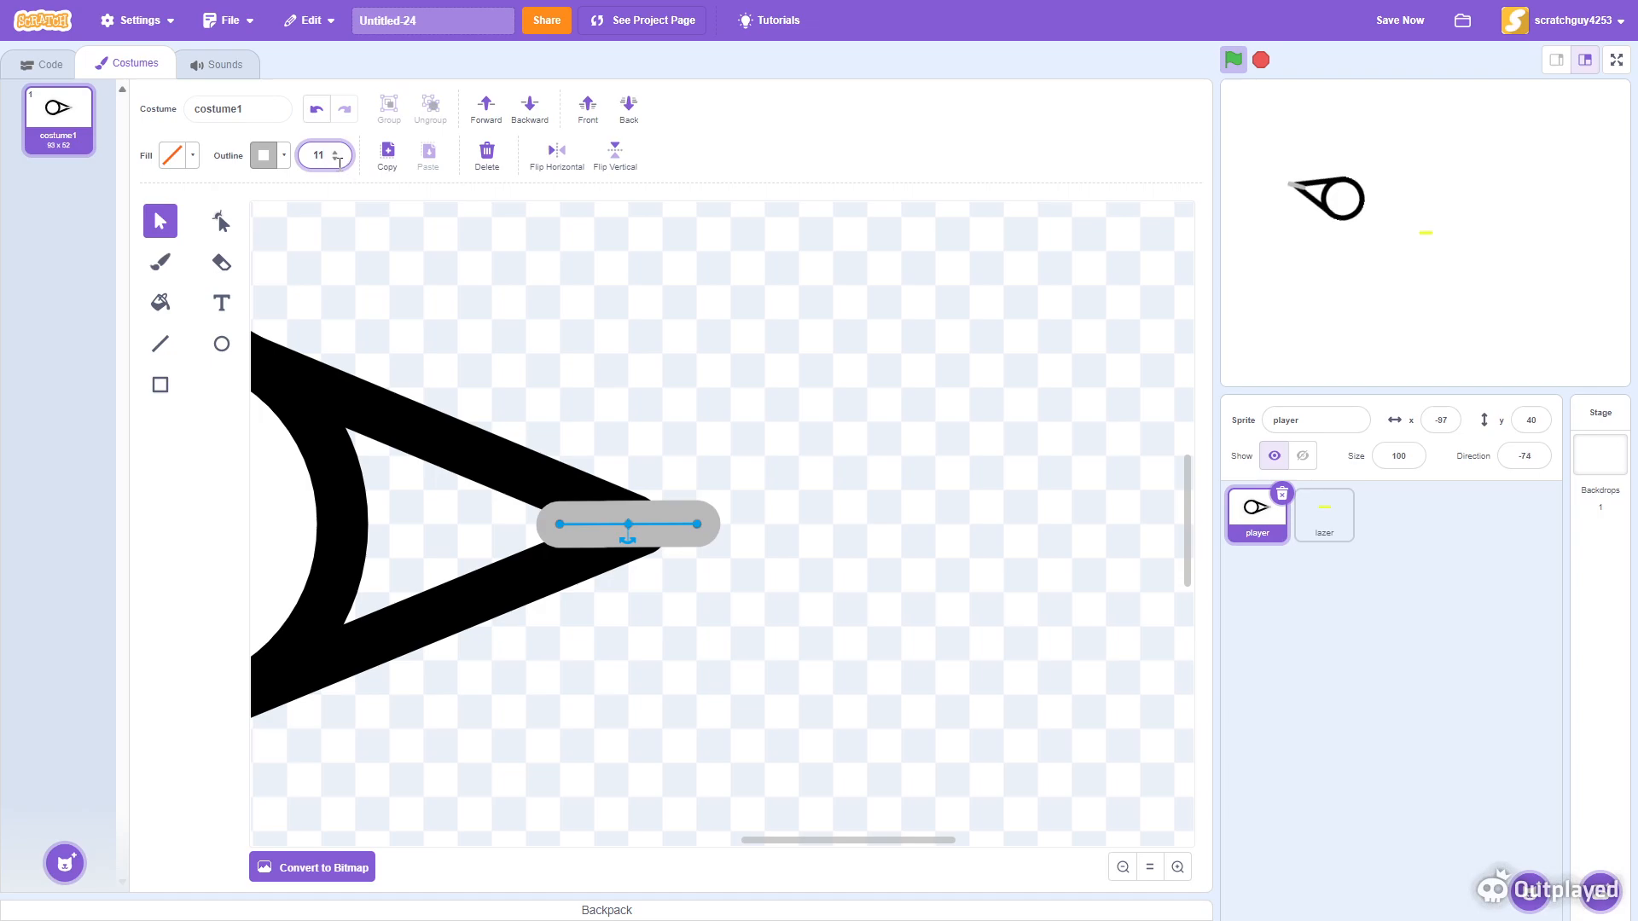
left_click(334, 160)
left_click(334, 159)
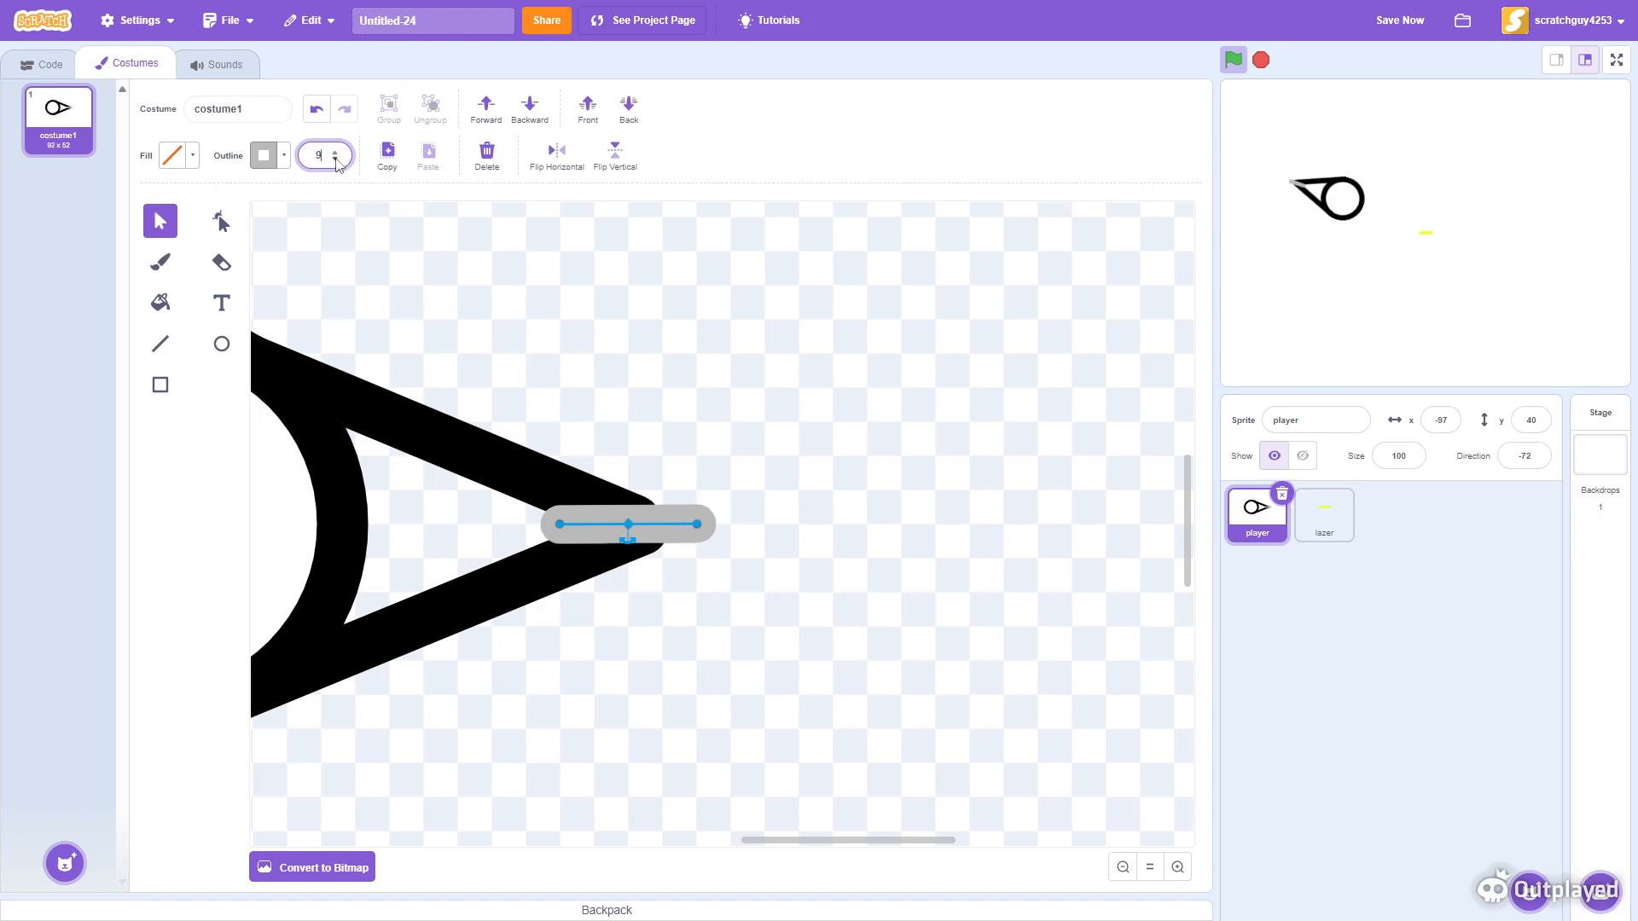
left_click(864, 433)
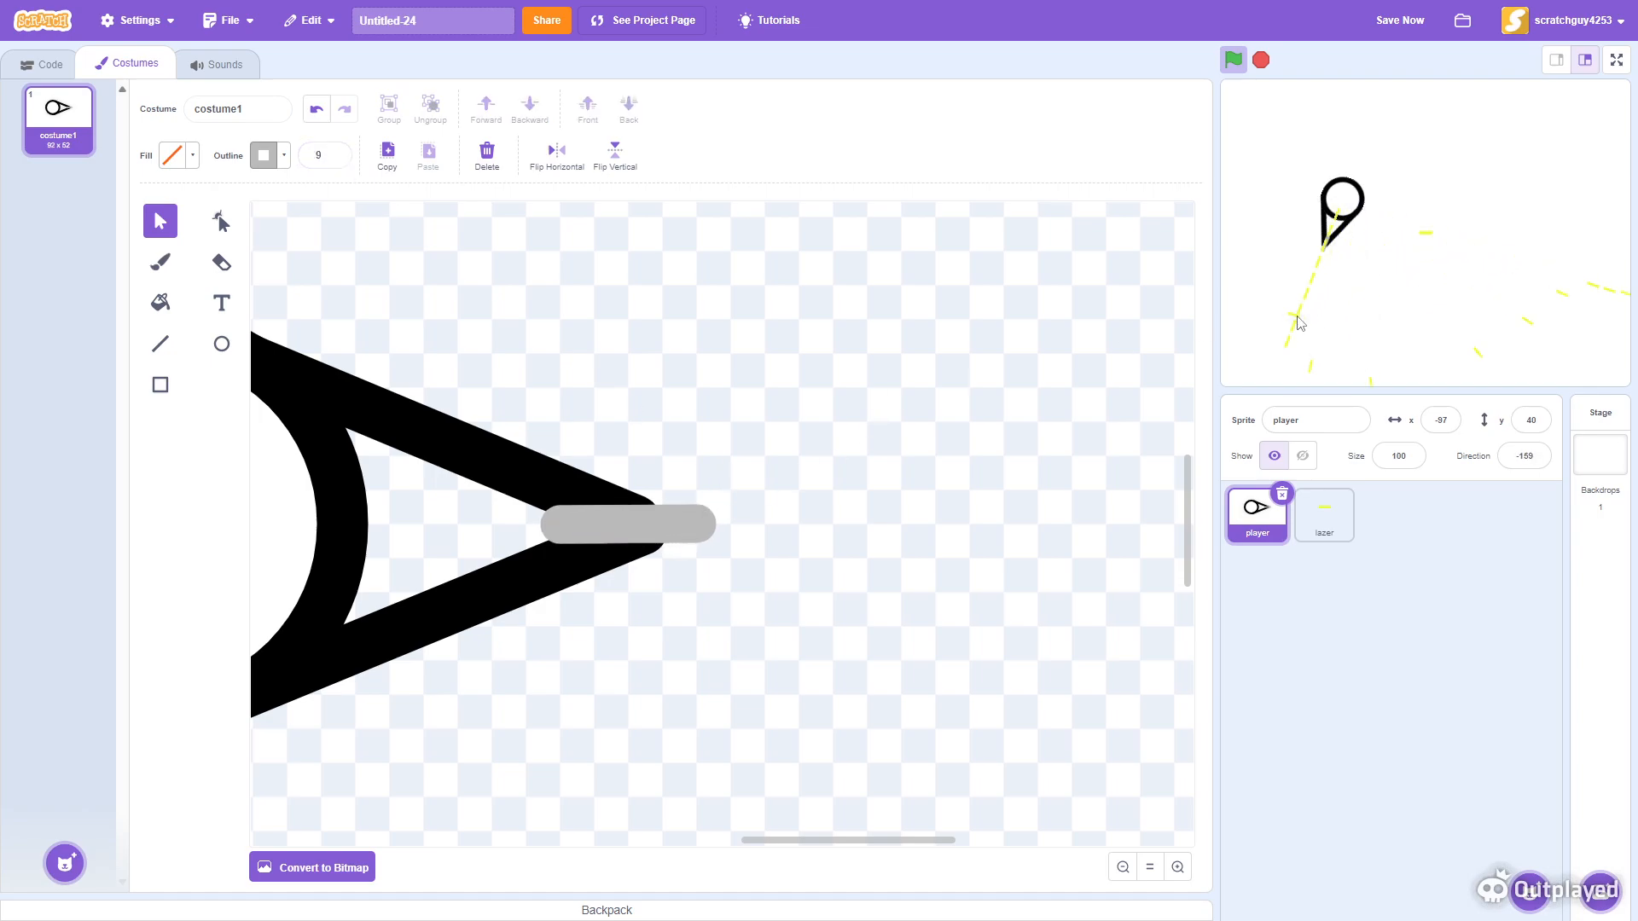
- In the lazer sprite, add a move 40 steps block beneath point towards mouse-pointer in the lazer definition
left_click(1324, 514)
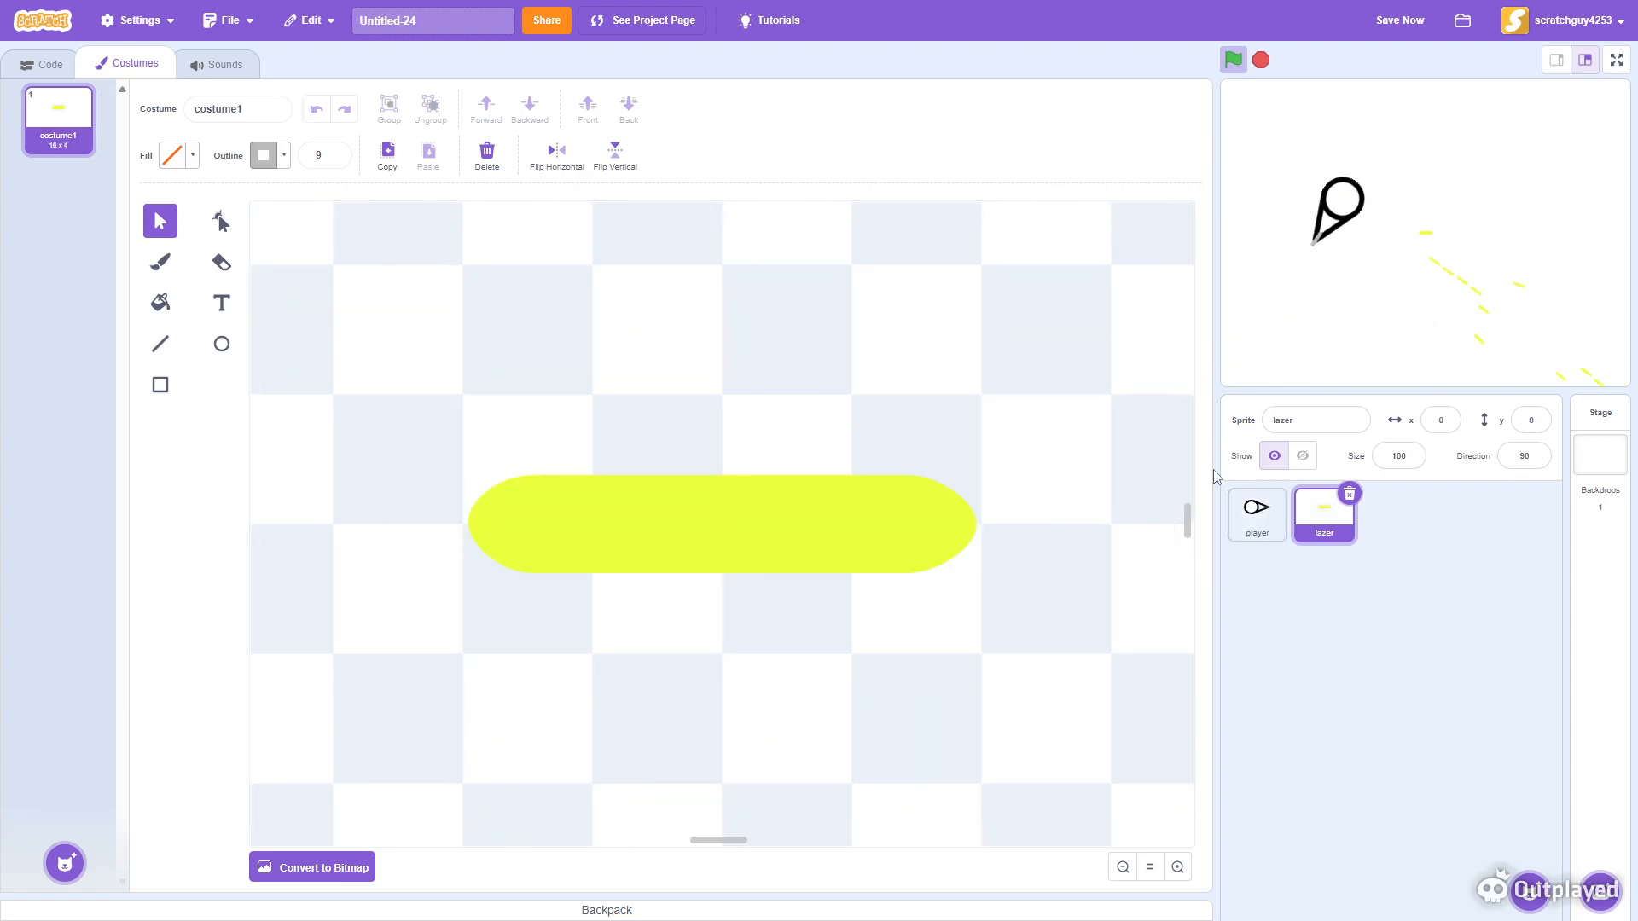
left_click(52, 64)
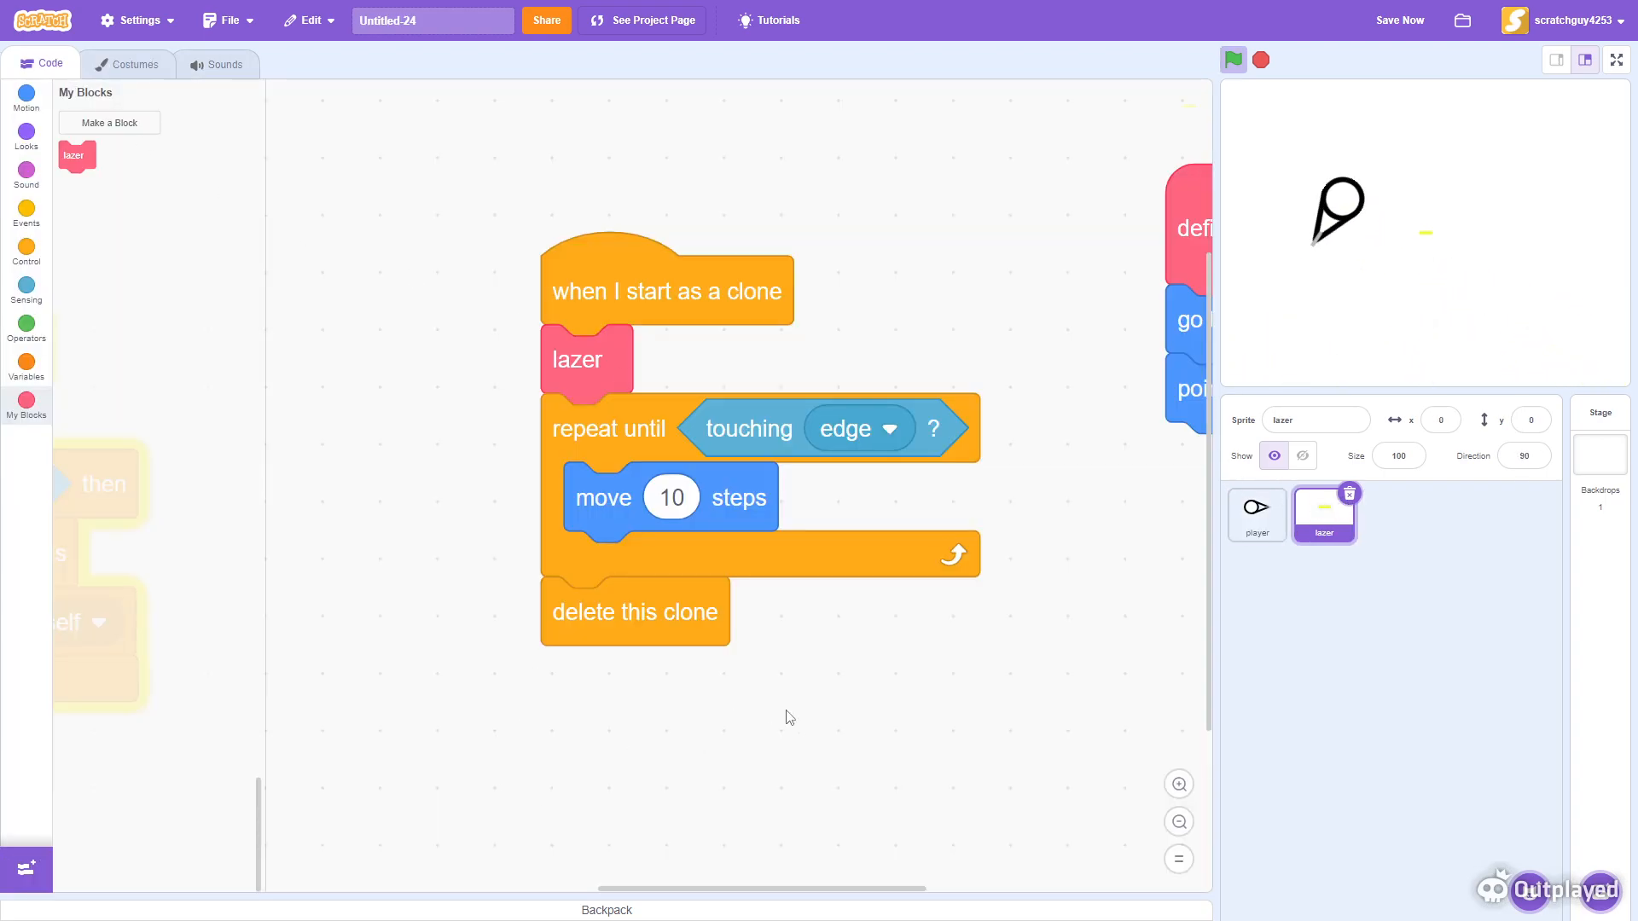
left_click_drag(1080, 228, 659, 300)
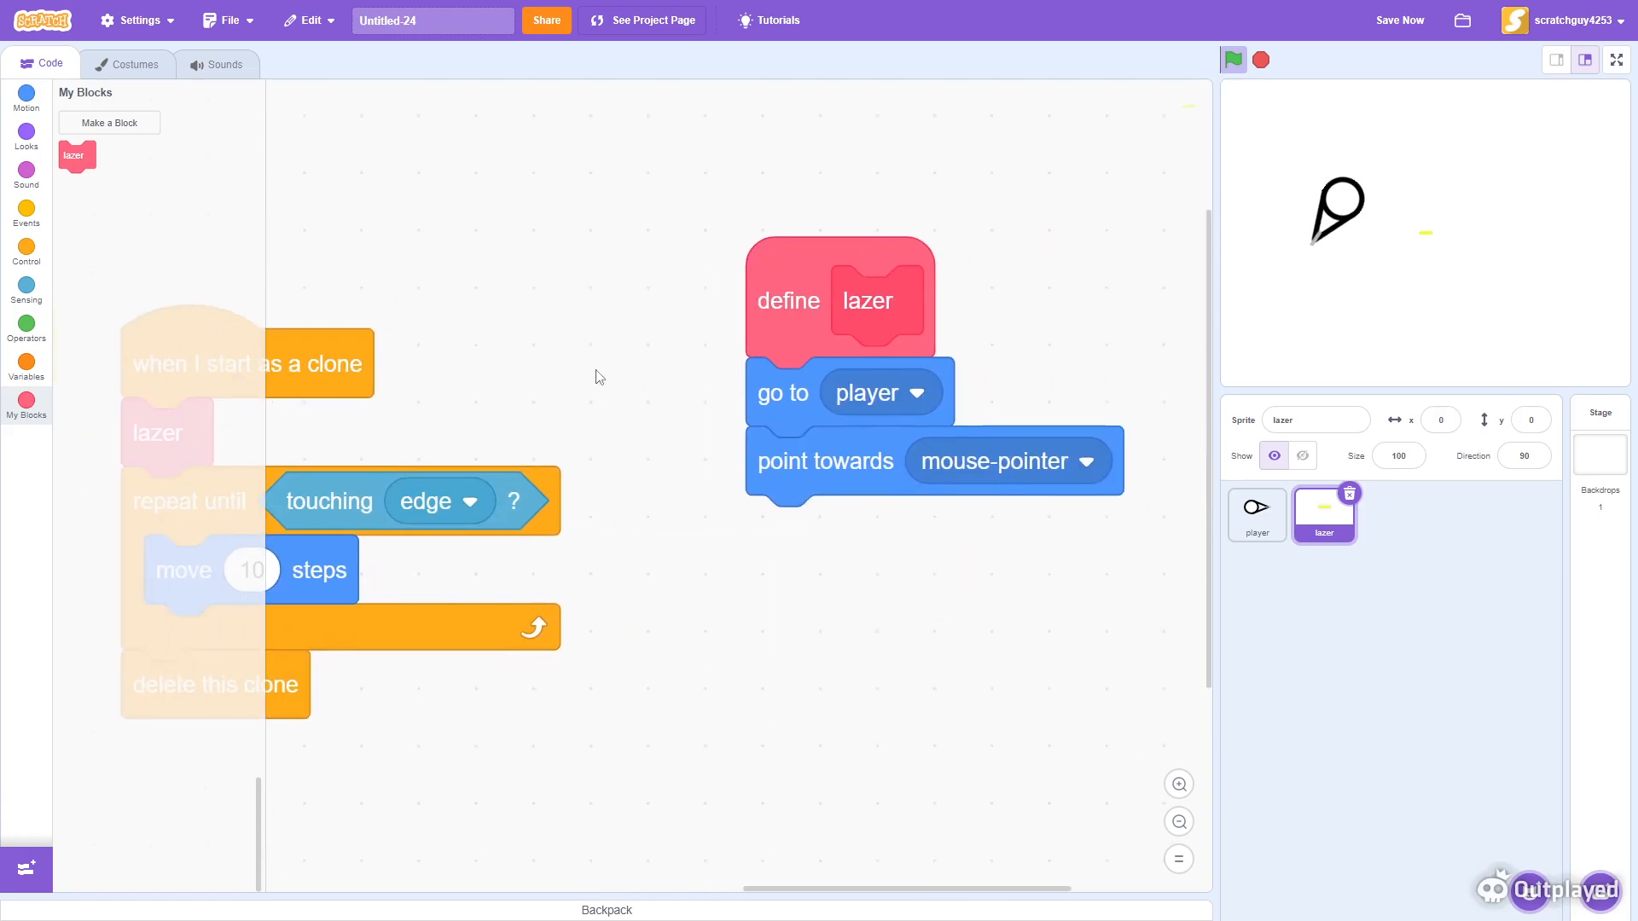
left_click(1179, 783)
left_click_drag(838, 585, 479, 454)
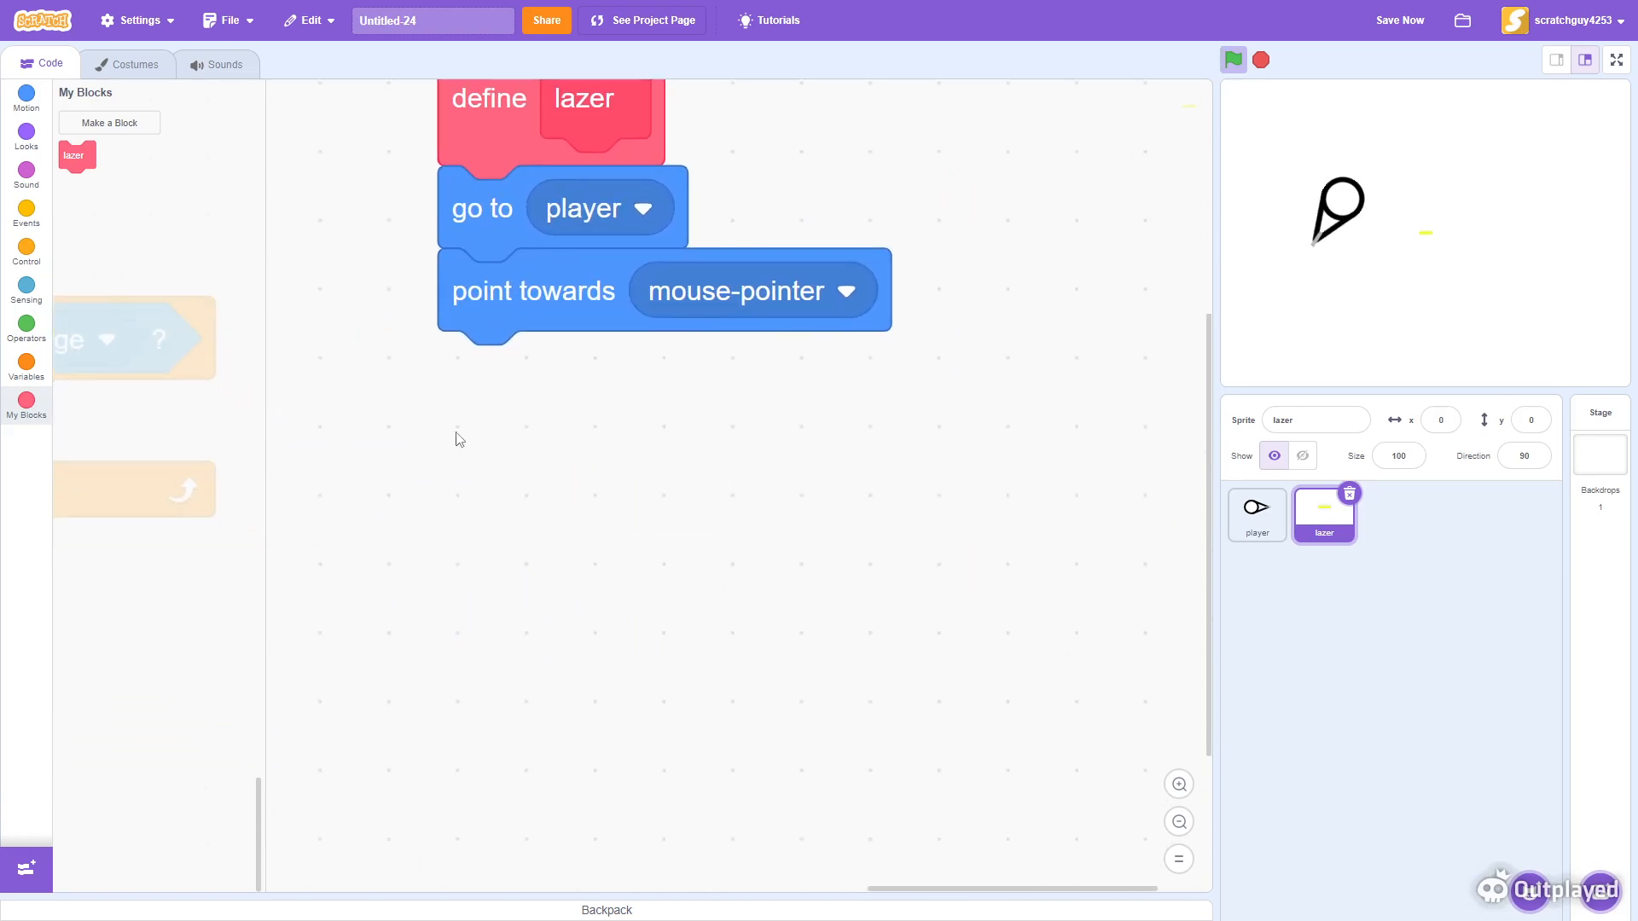
left_click(32, 116)
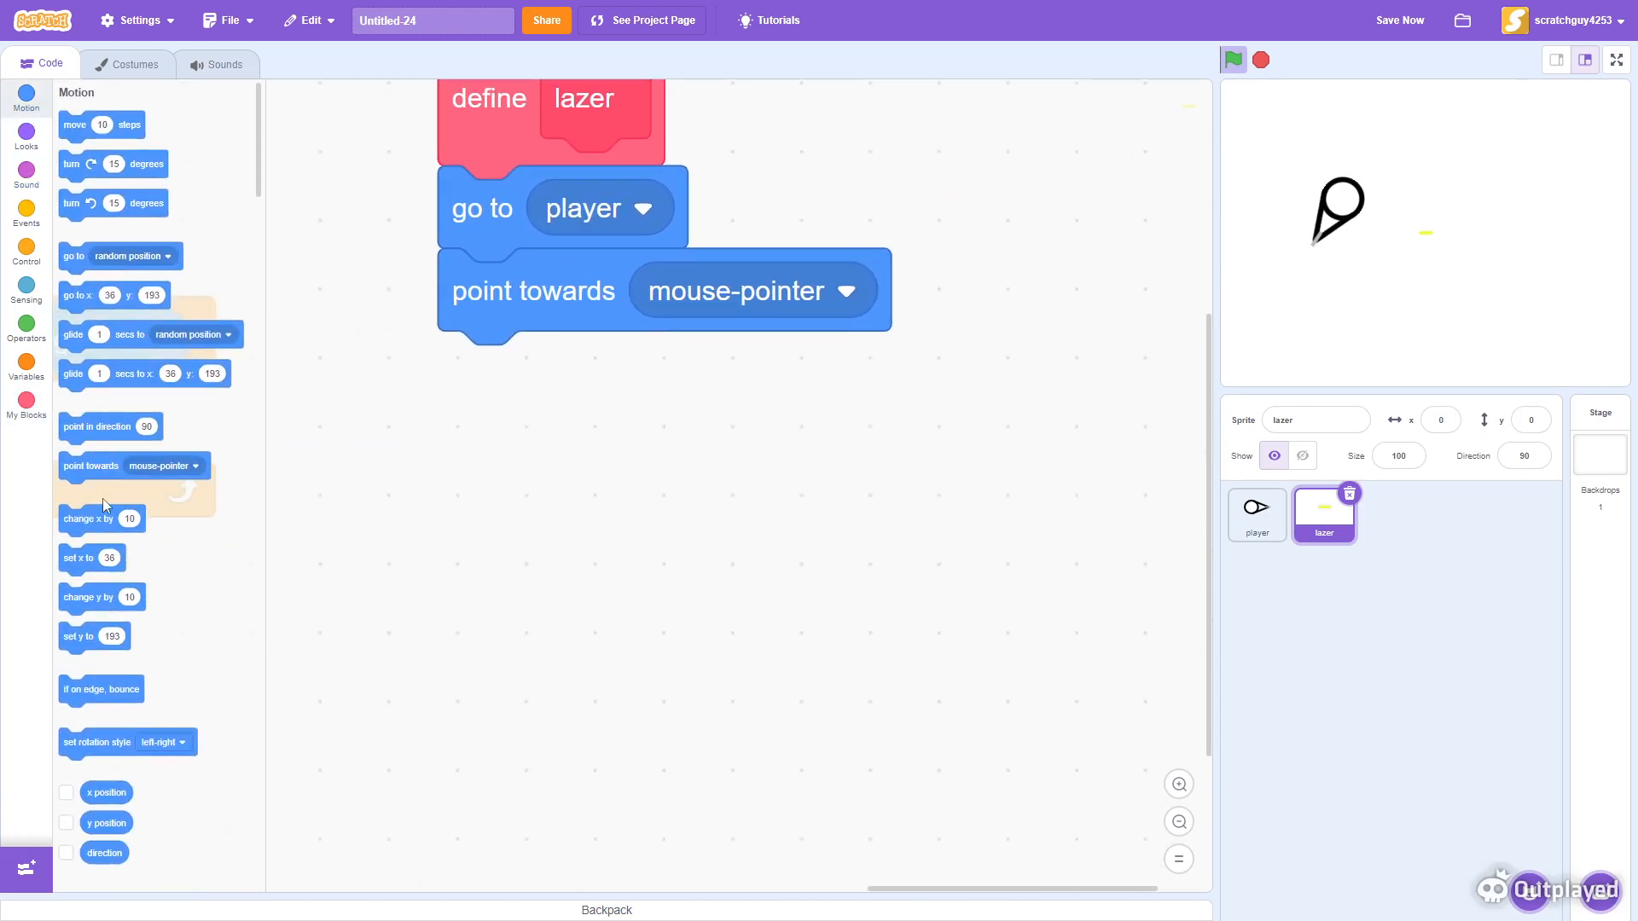
left_click_drag(73, 126, 546, 354)
left_click(587, 387)
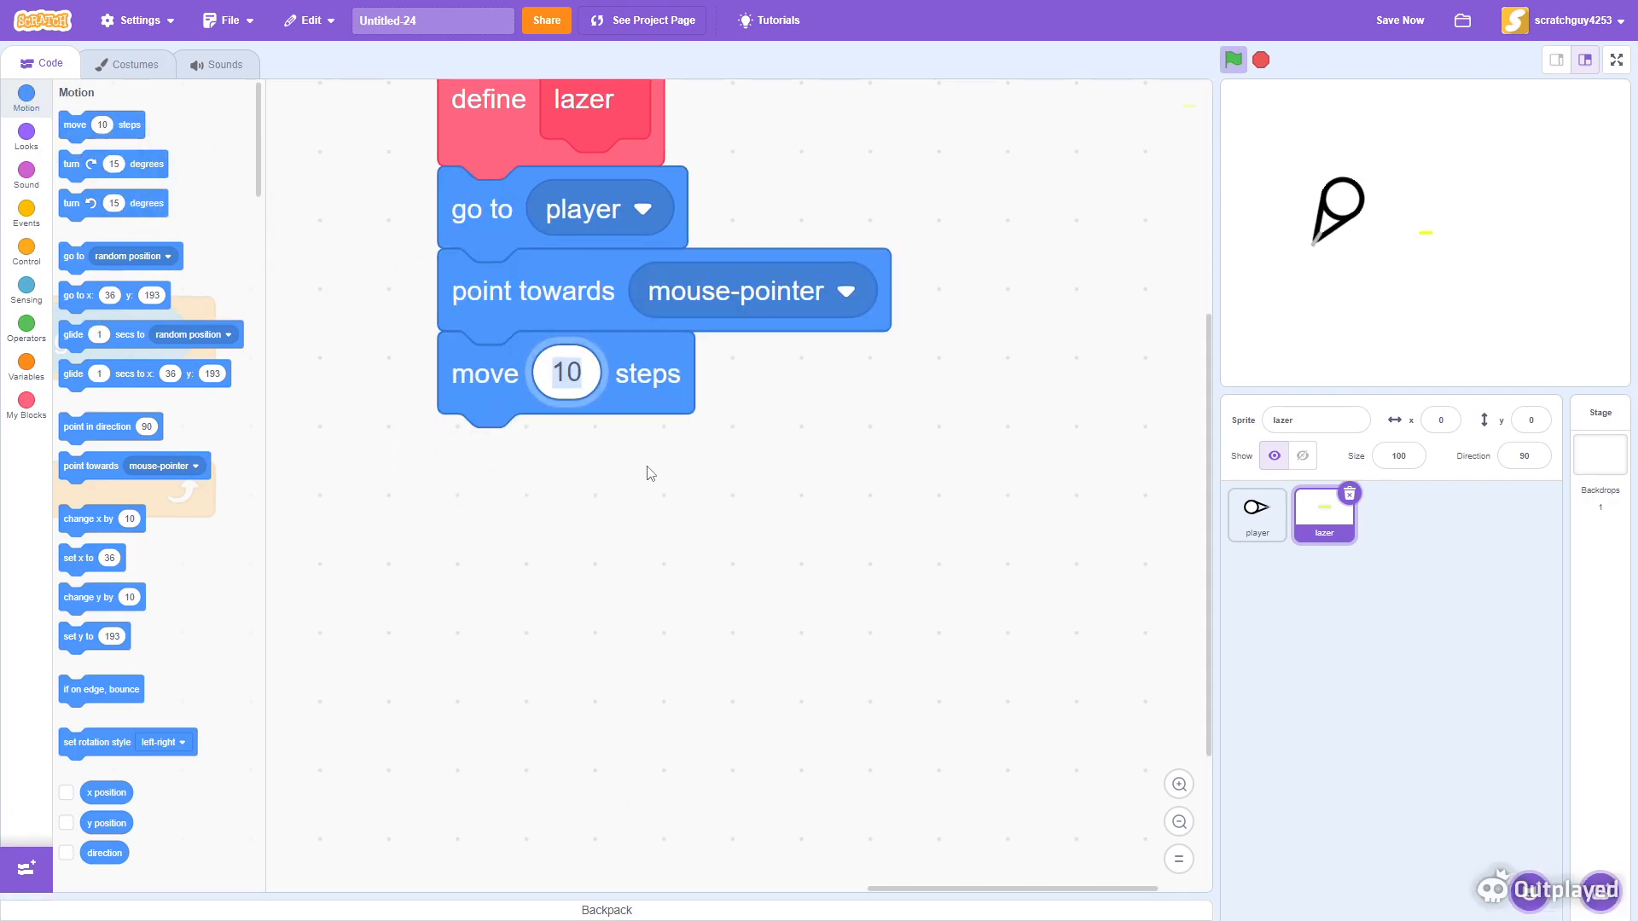
left_click(903, 789)
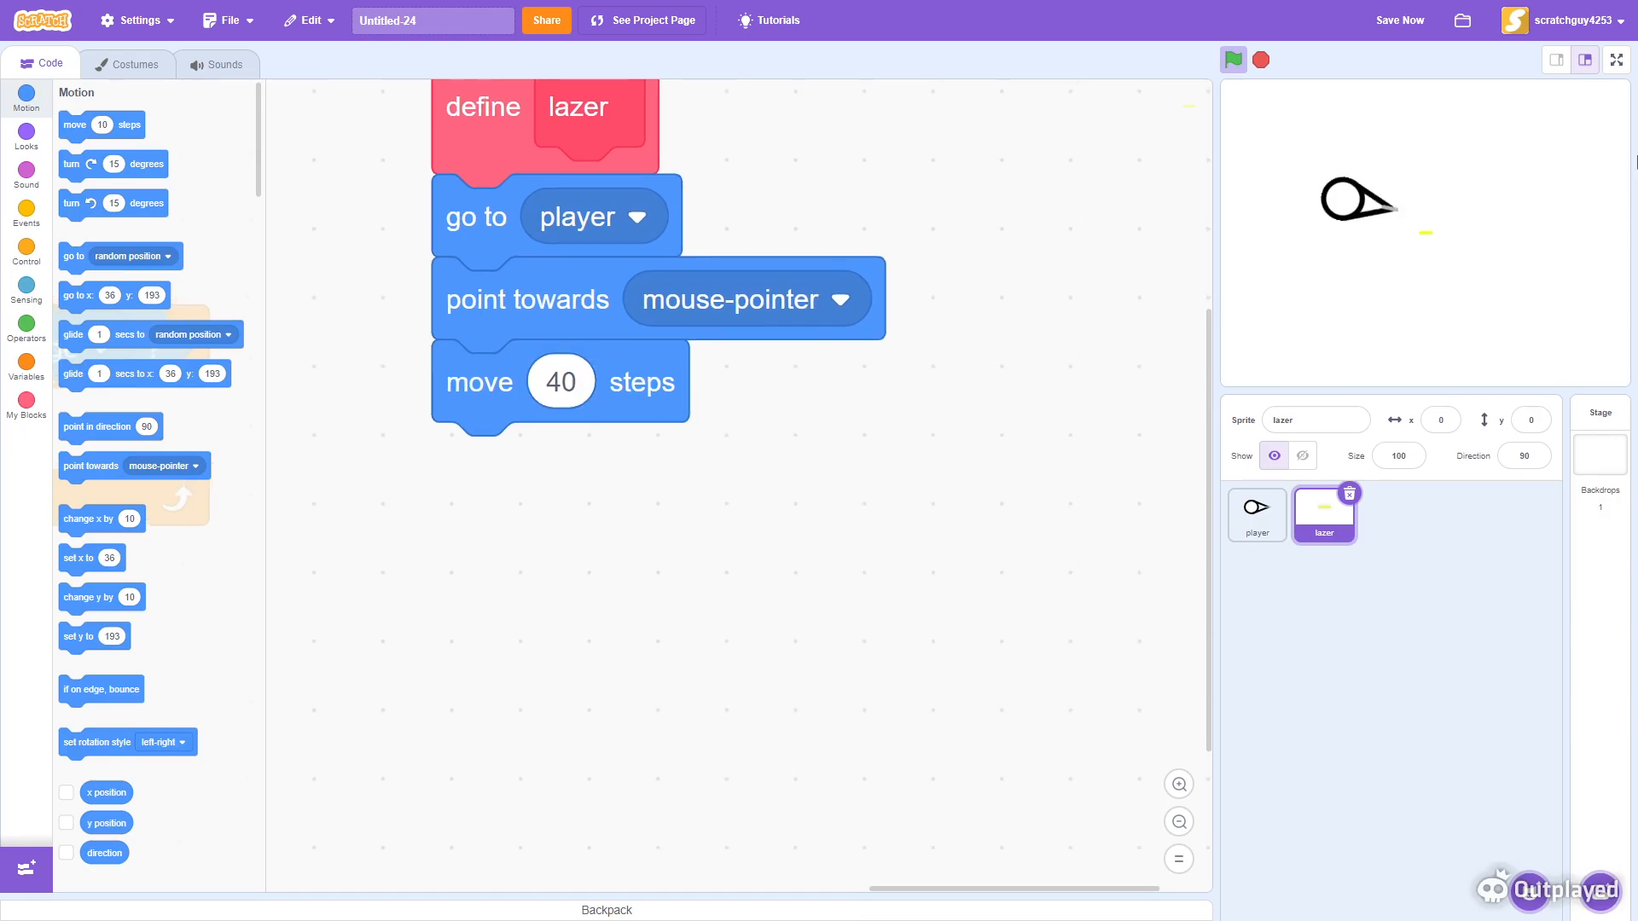
- Run the project in full-screen mode and click the stage to test the firing position
left_click(1617, 59)
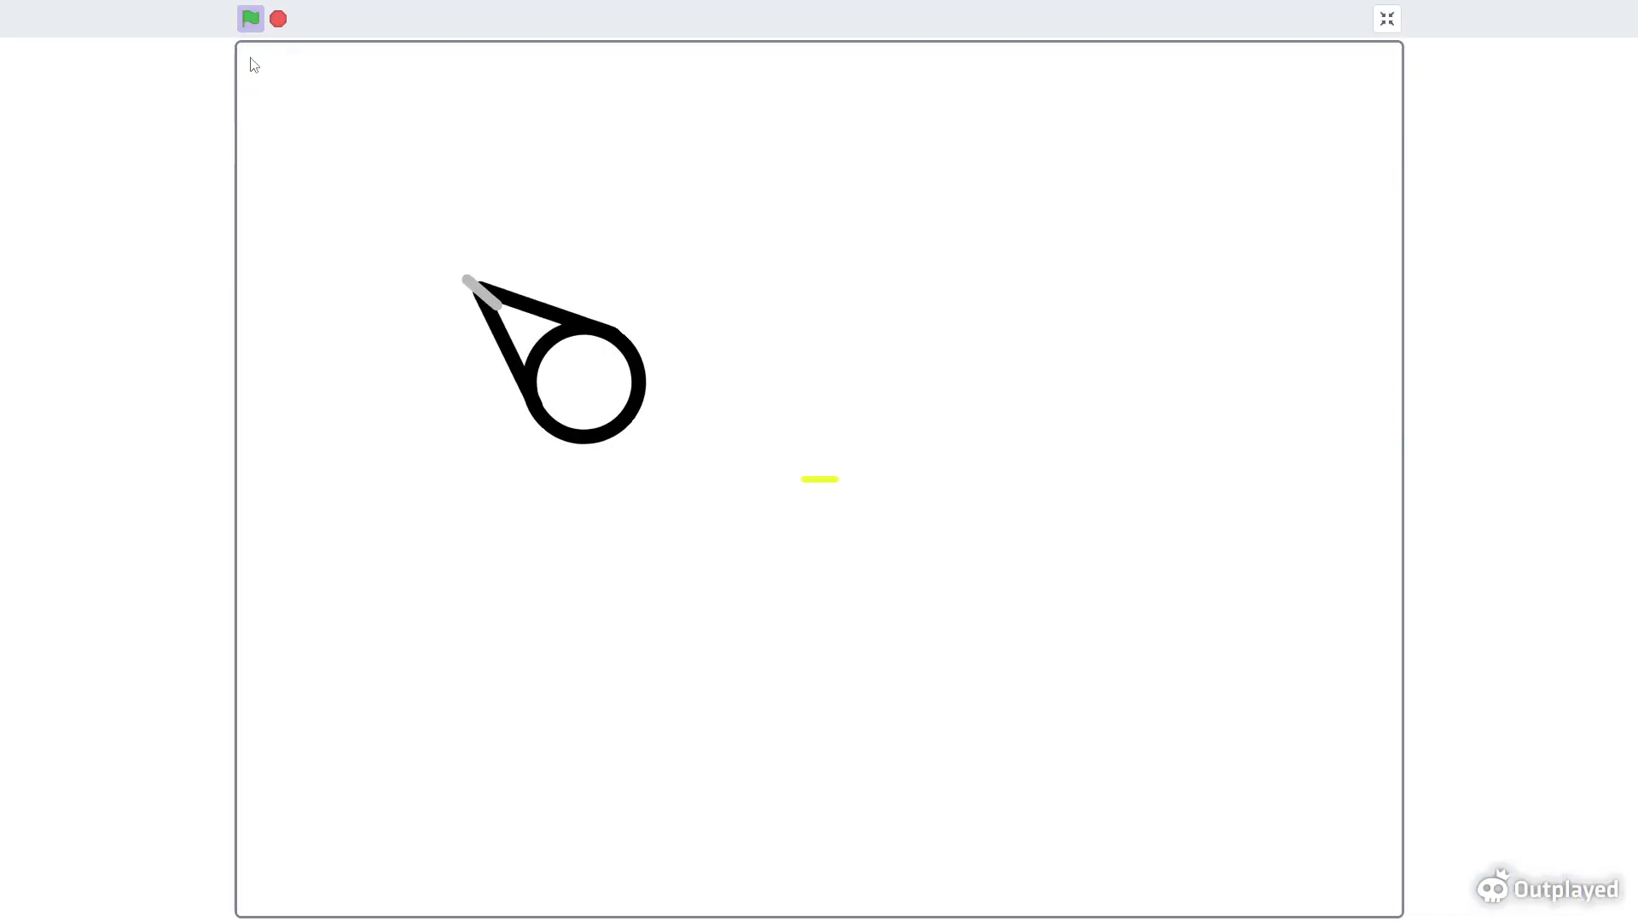
left_click(250, 19)
mouse_move(438, 647)
left_mouse_down()
mouse_move(523, 497)
mouse_move(545, 600)
mouse_move(565, 603)
left_mouse_up()
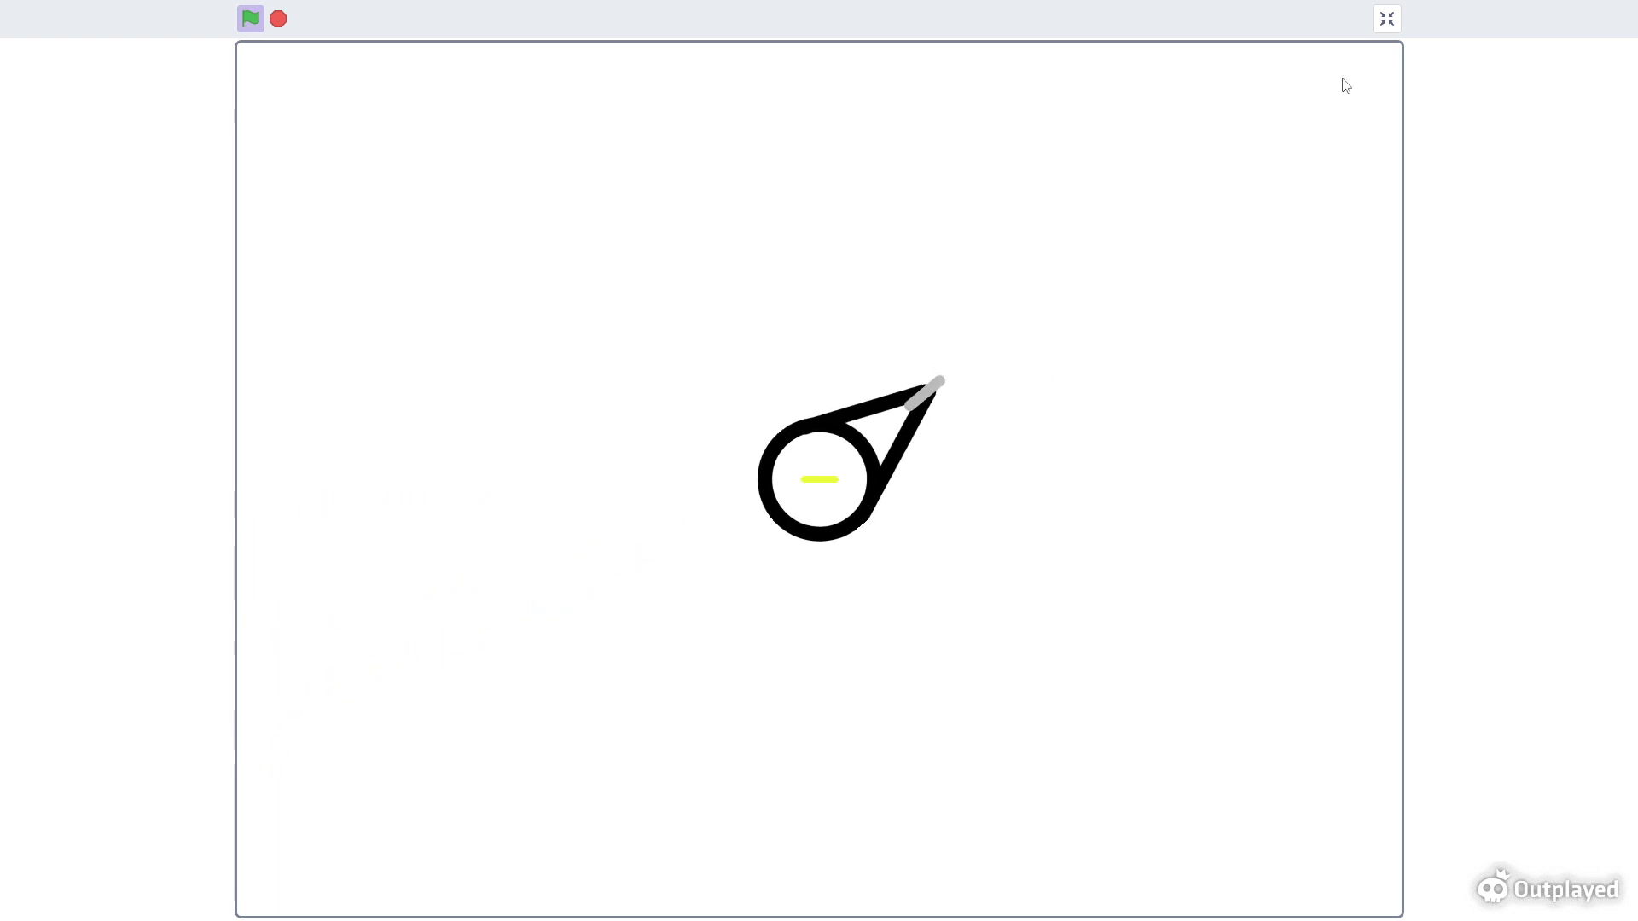
left_click(1387, 19)
- Insert a go to back layer block beneath when flag clicked in the lazer sprite's main script
mouse_move(316, 588)
left_mouse_down()
mouse_move(596, 694)
mouse_move(1115, 406)
left_mouse_up()
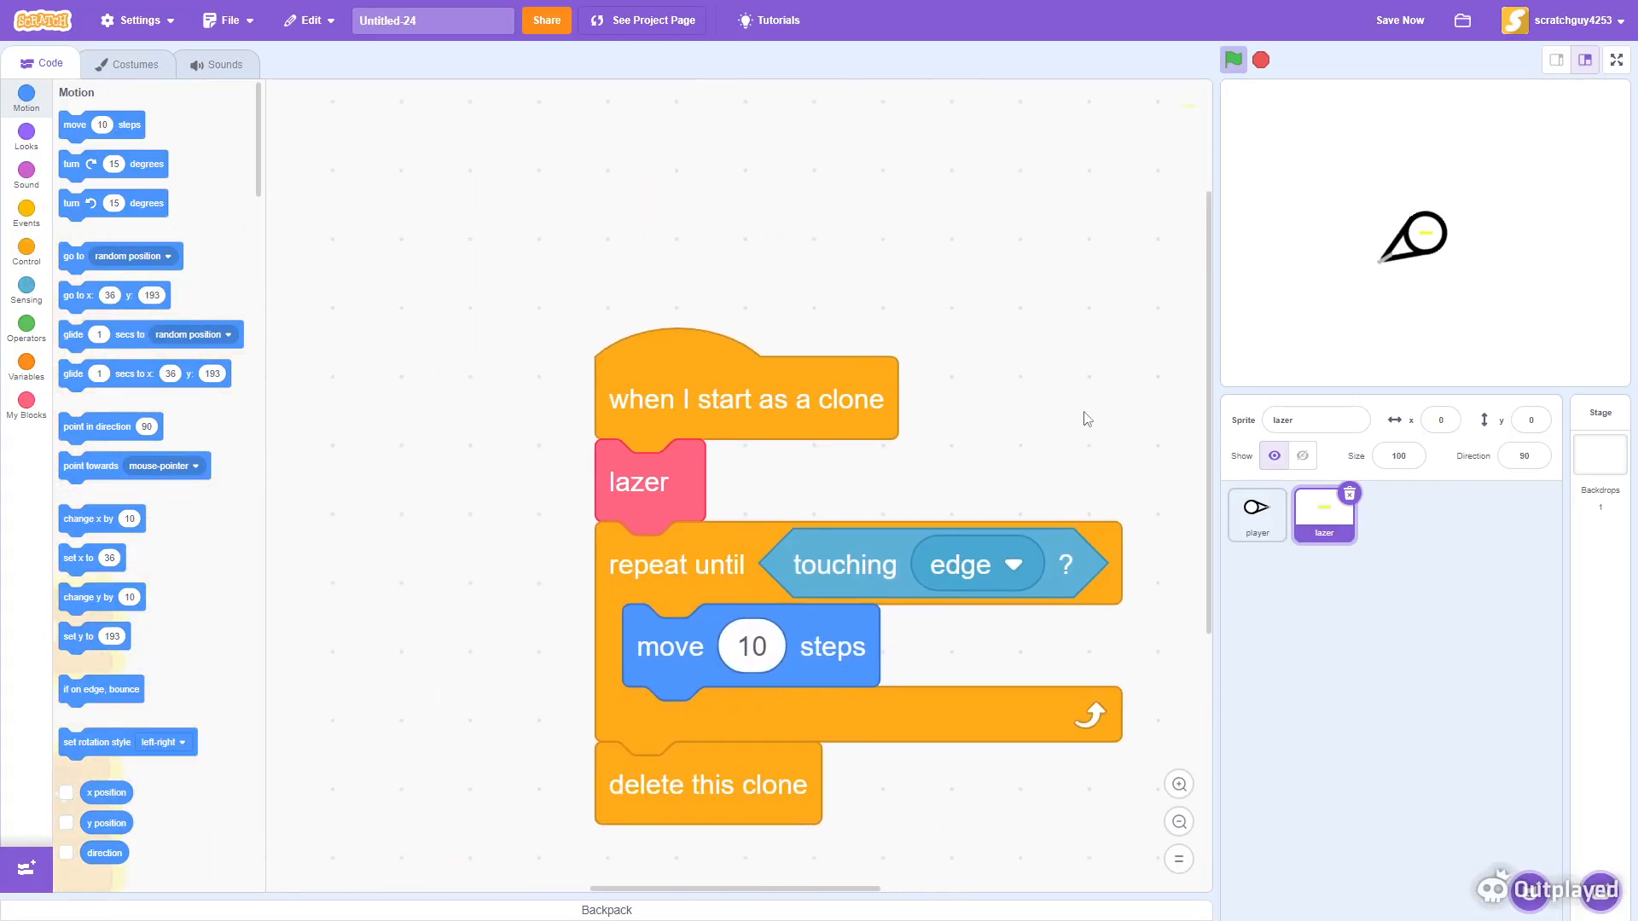
scroll(662, 341, "left", 10)
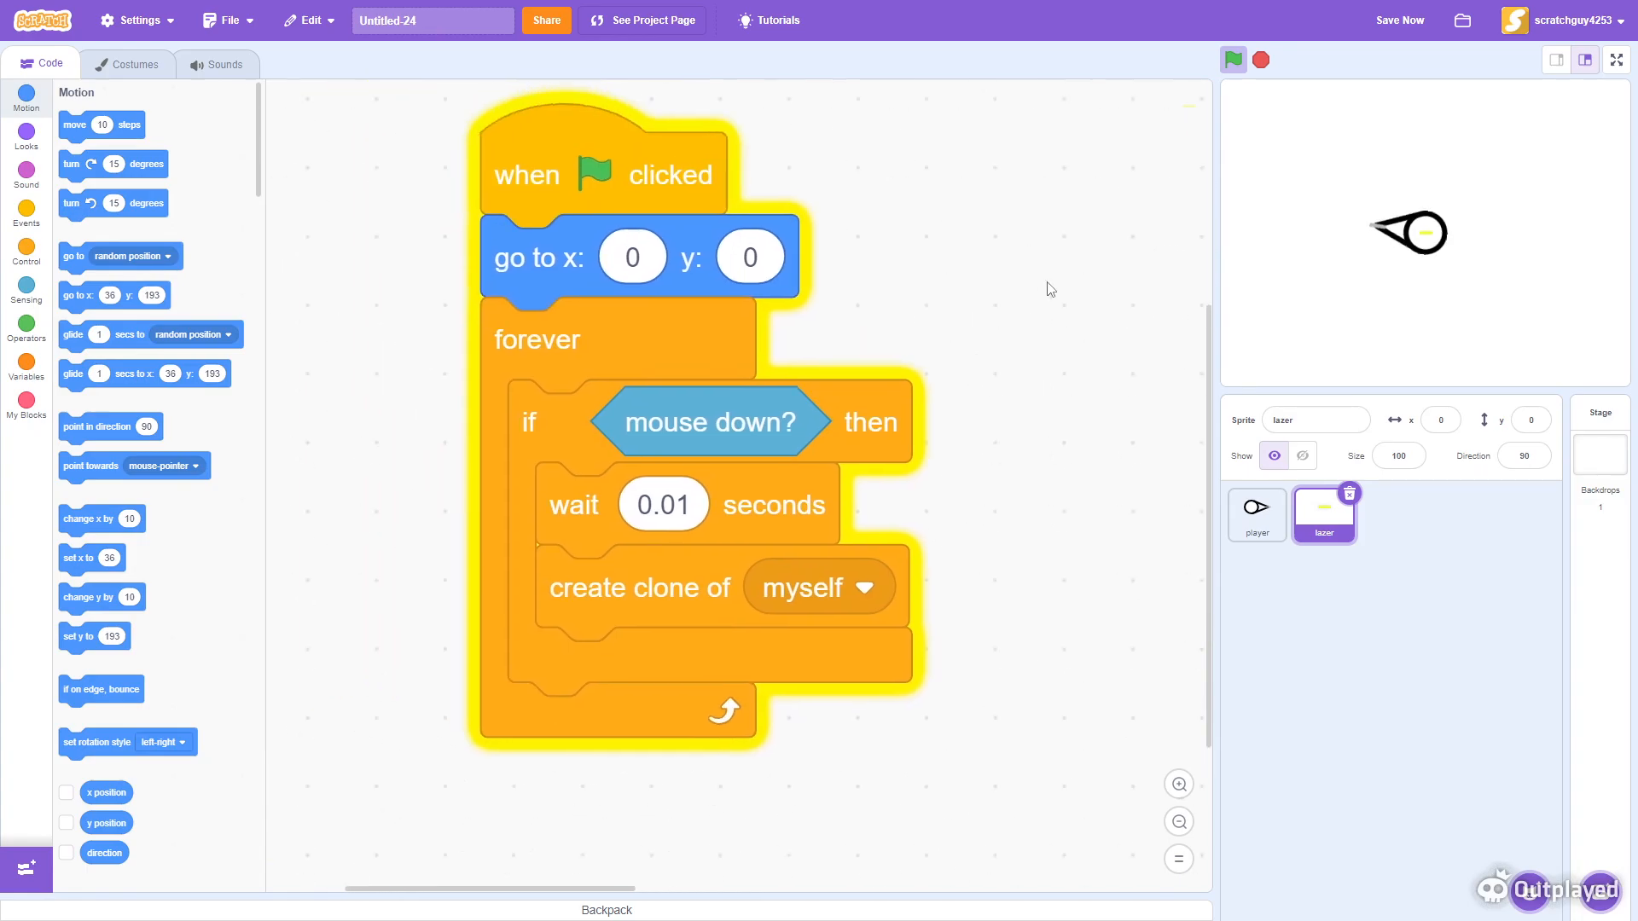
left_click(27, 135)
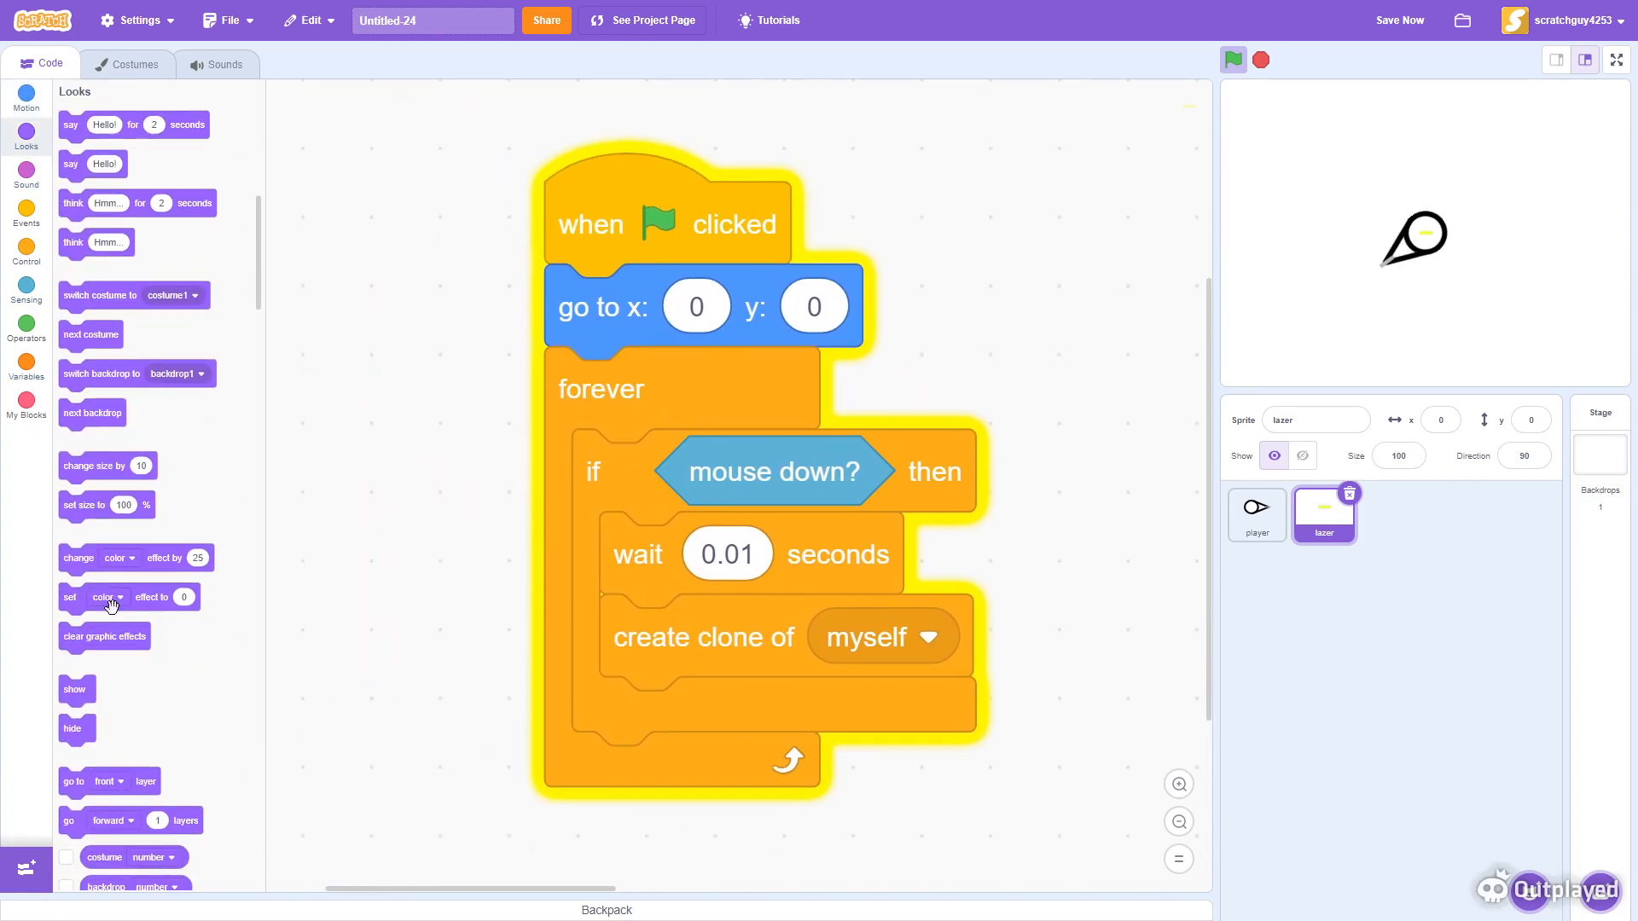
left_click_drag(72, 781, 562, 309)
left_click(696, 307)
left_click(669, 394)
scroll(704, 222, "right", 5)
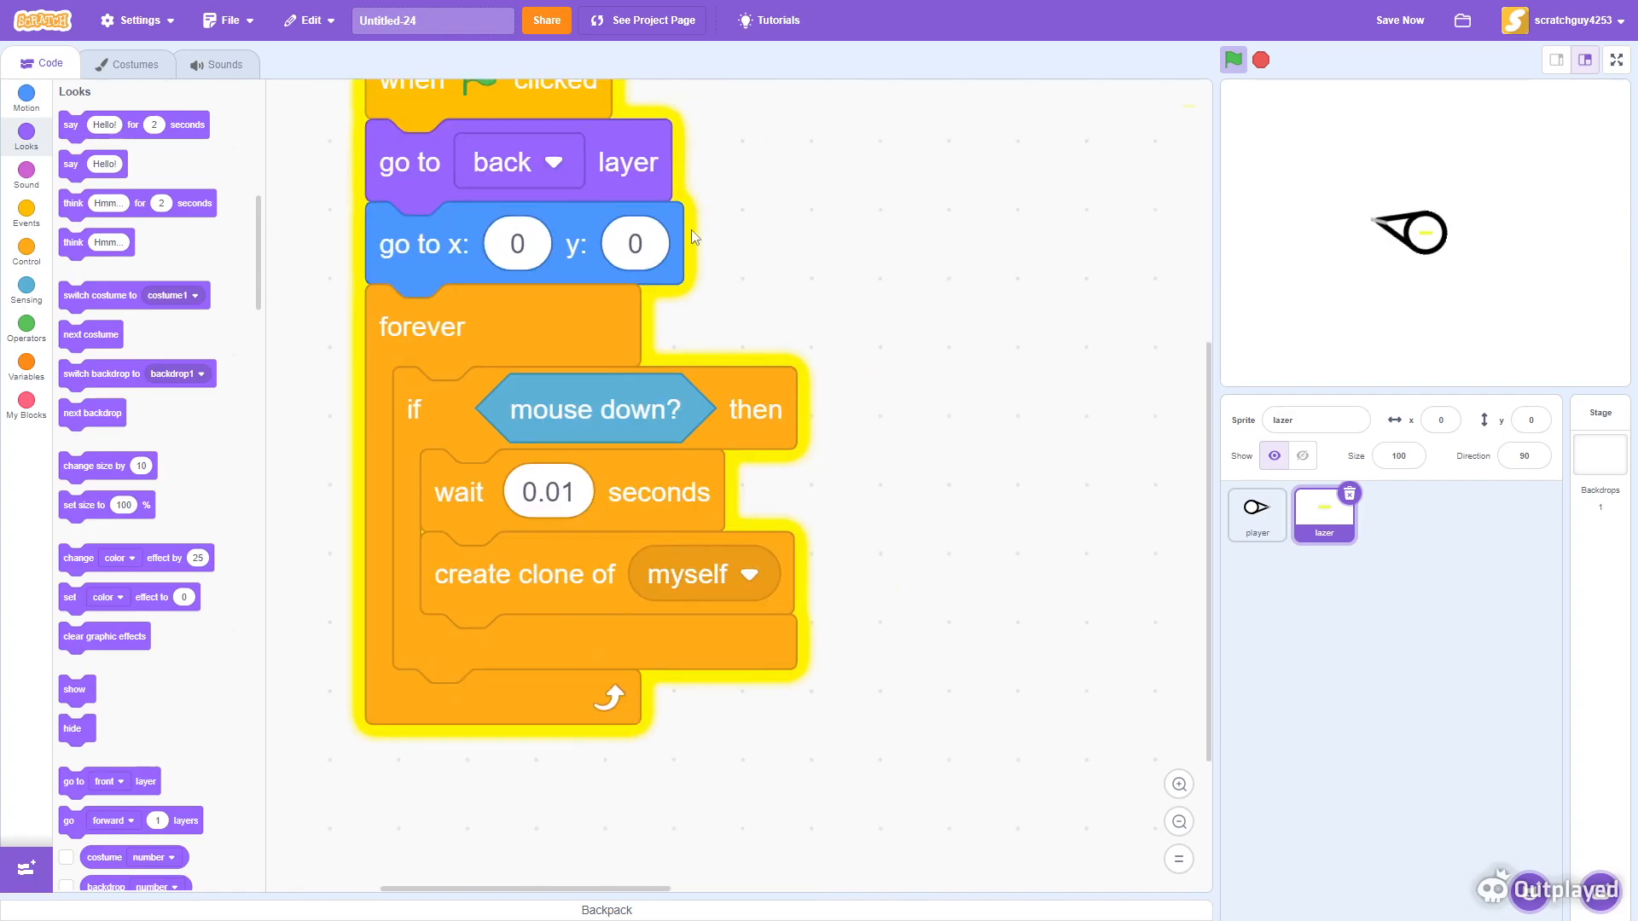
- Duplicate the go to back layer block, discarding the other blocks copied along with it
right_click(308, 278)
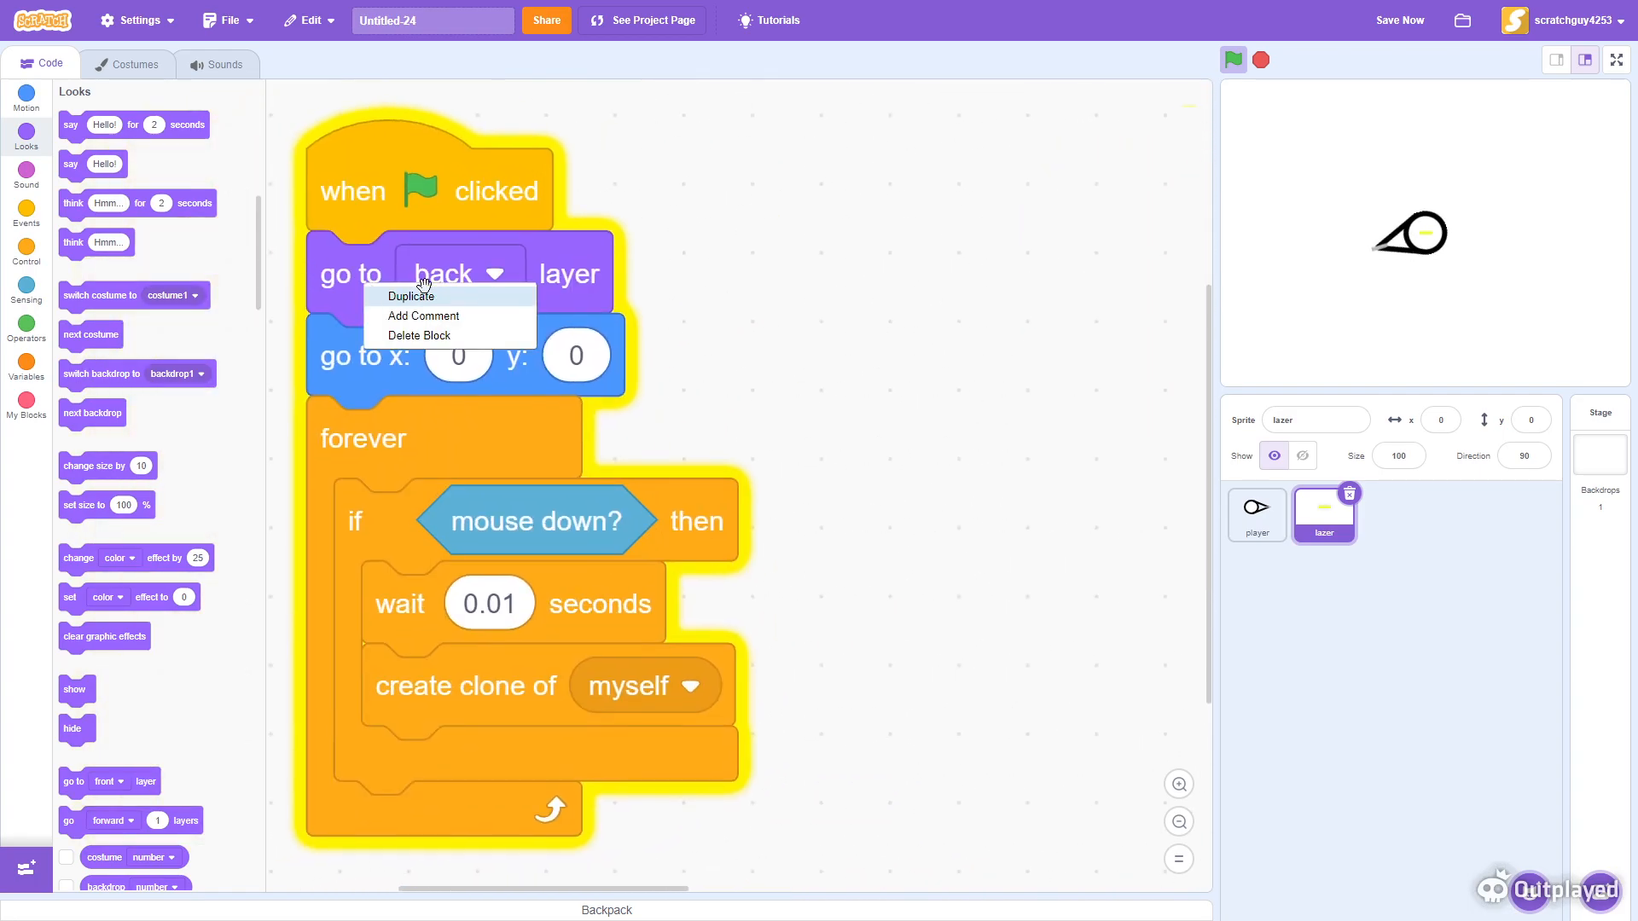
left_click(478, 293)
left_click(721, 246)
left_click_drag(373, 421, 98, 493)
left_click_drag(670, 419, 289, 512)
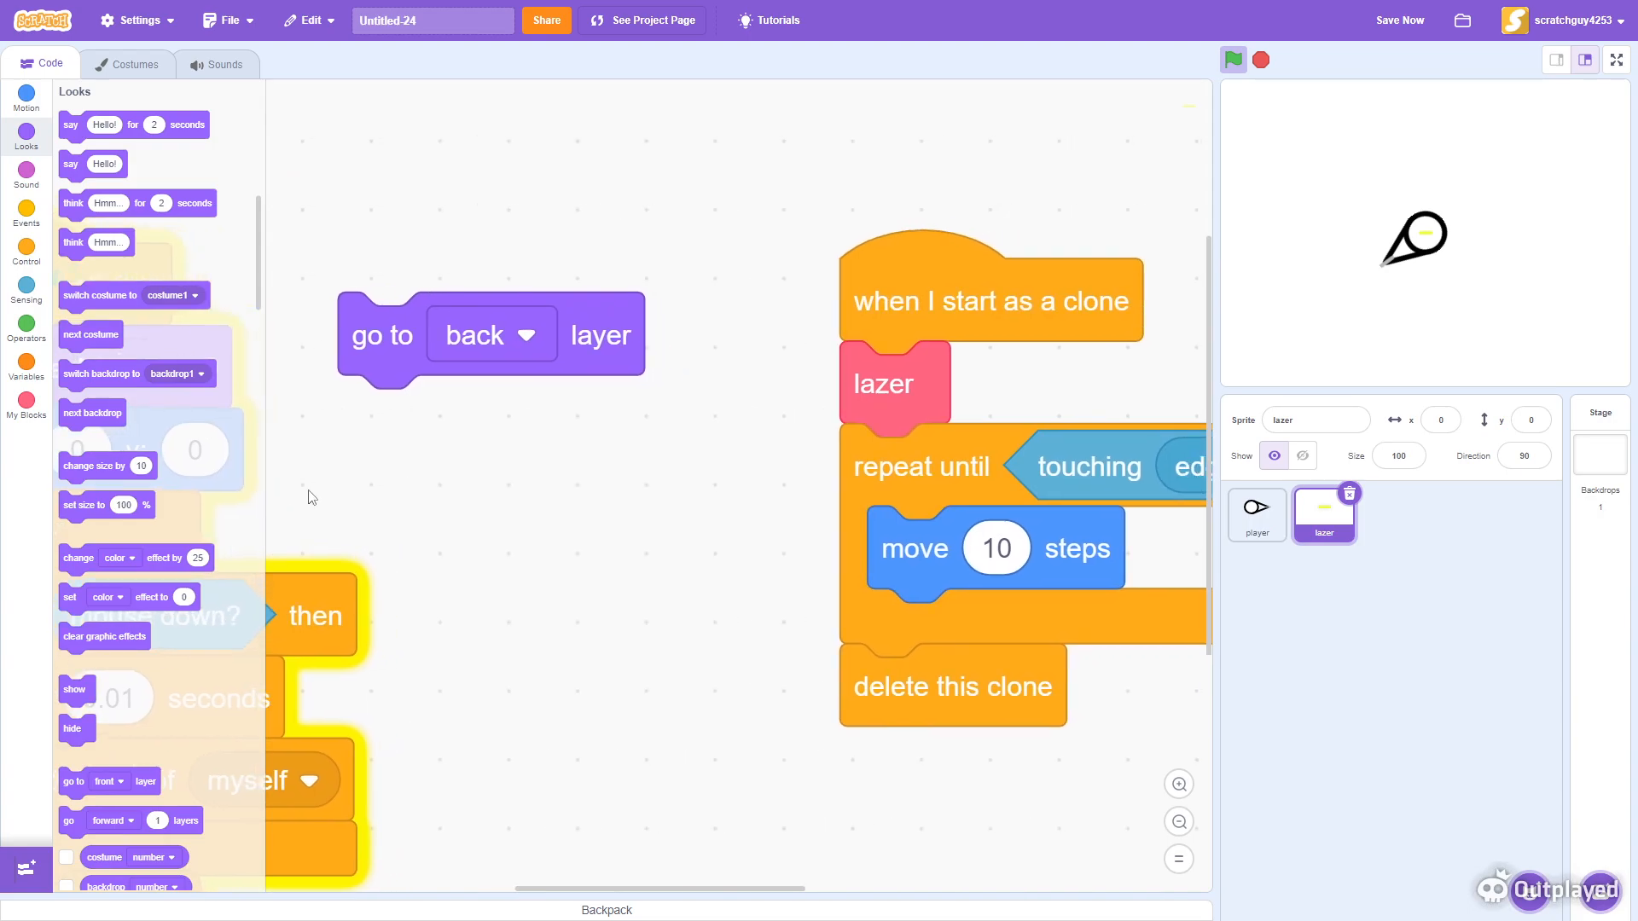
- Move the go to back layer block from the clone script to the bottom of the lazer definition
mouse_move(399, 345)
left_mouse_down()
mouse_move(923, 388)
mouse_move(907, 387)
left_mouse_up()
scroll(356, 419, "right", 5)
scroll(356, 419, "down", 2)
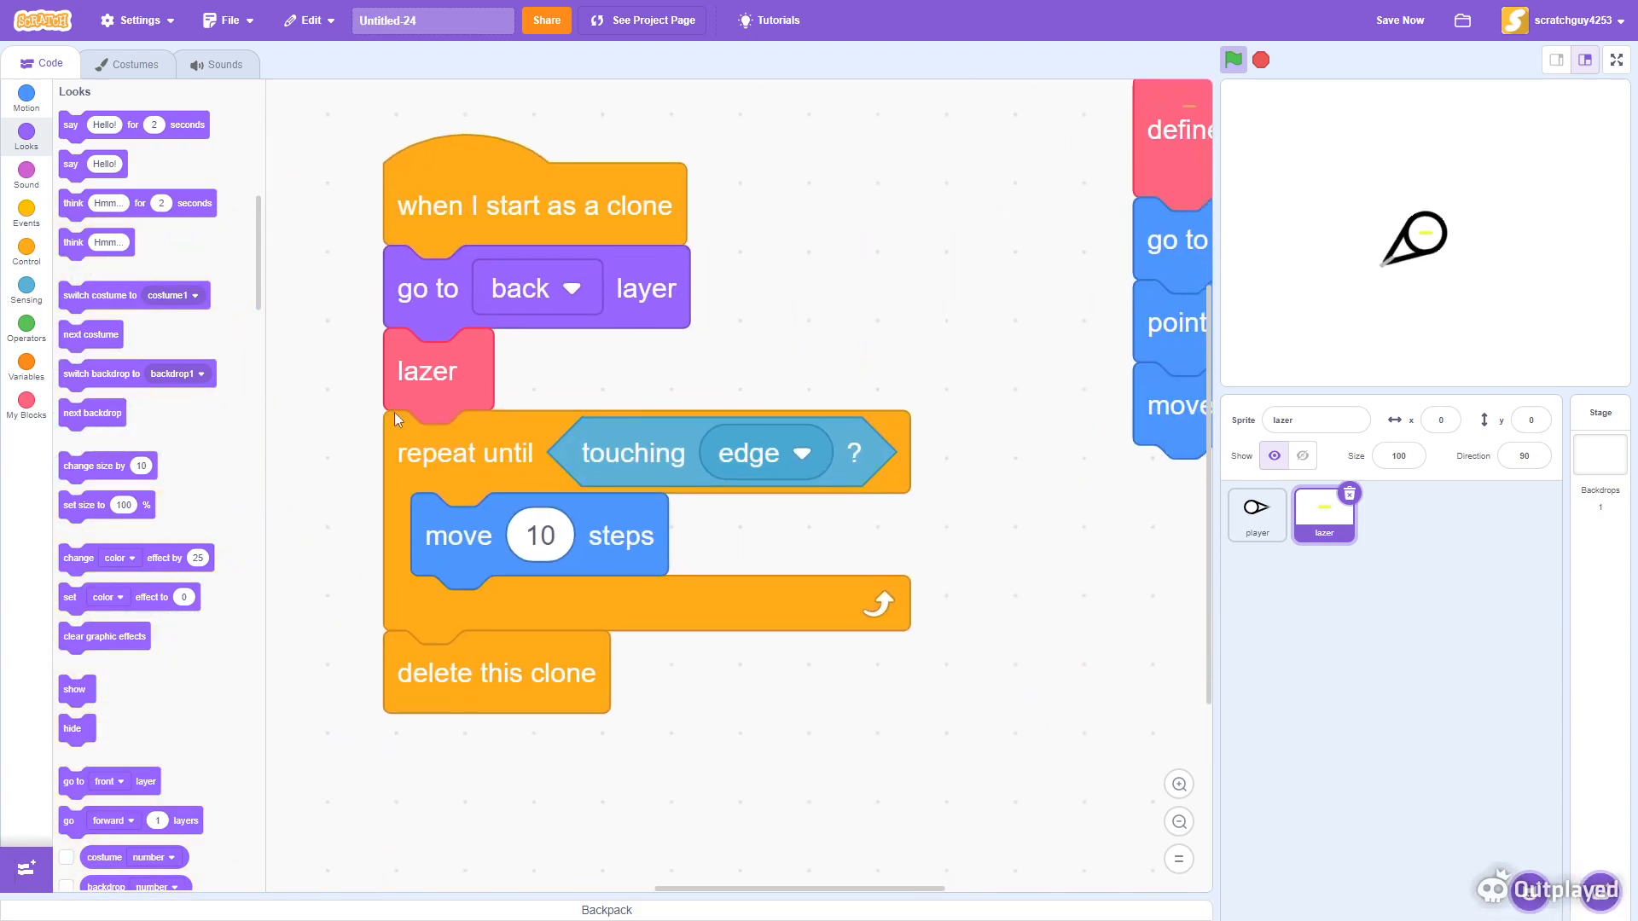
left_click_drag(437, 355, 433, 471)
left_click_drag(425, 319, 1104, 539)
left_click_drag(427, 491, 426, 288)
scroll(682, 768, "right", 5)
- Run the project in full-screen mode to test where the lazer fires from
left_click(1259, 61)
right_click(1231, 58)
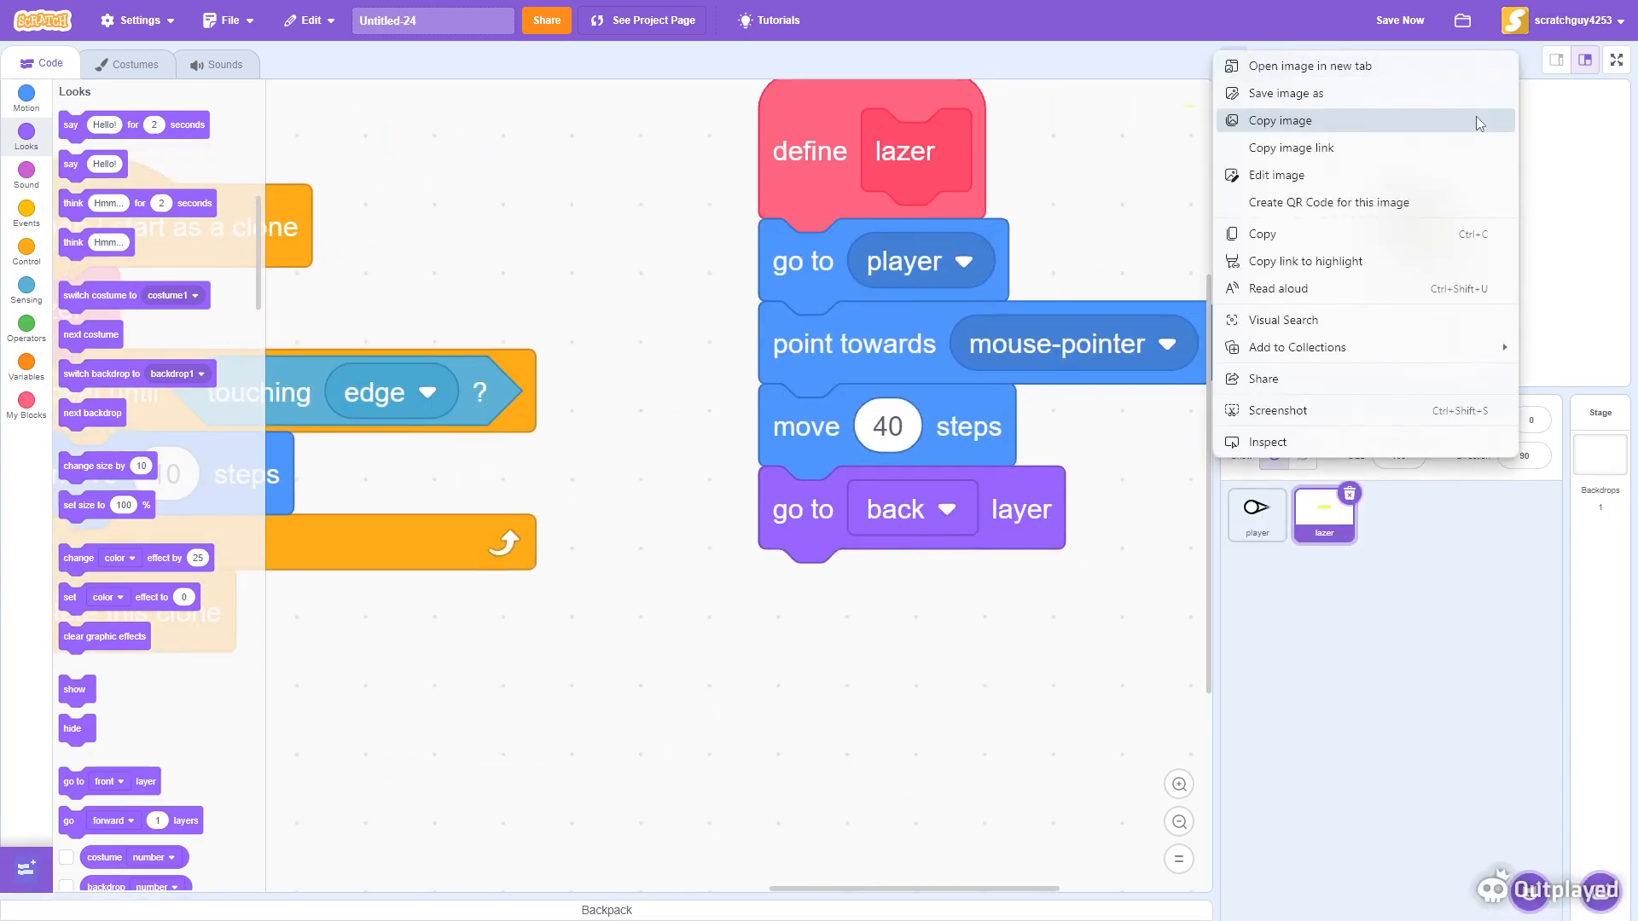
left_click(1593, 106)
left_click(1616, 59)
left_click(251, 18)
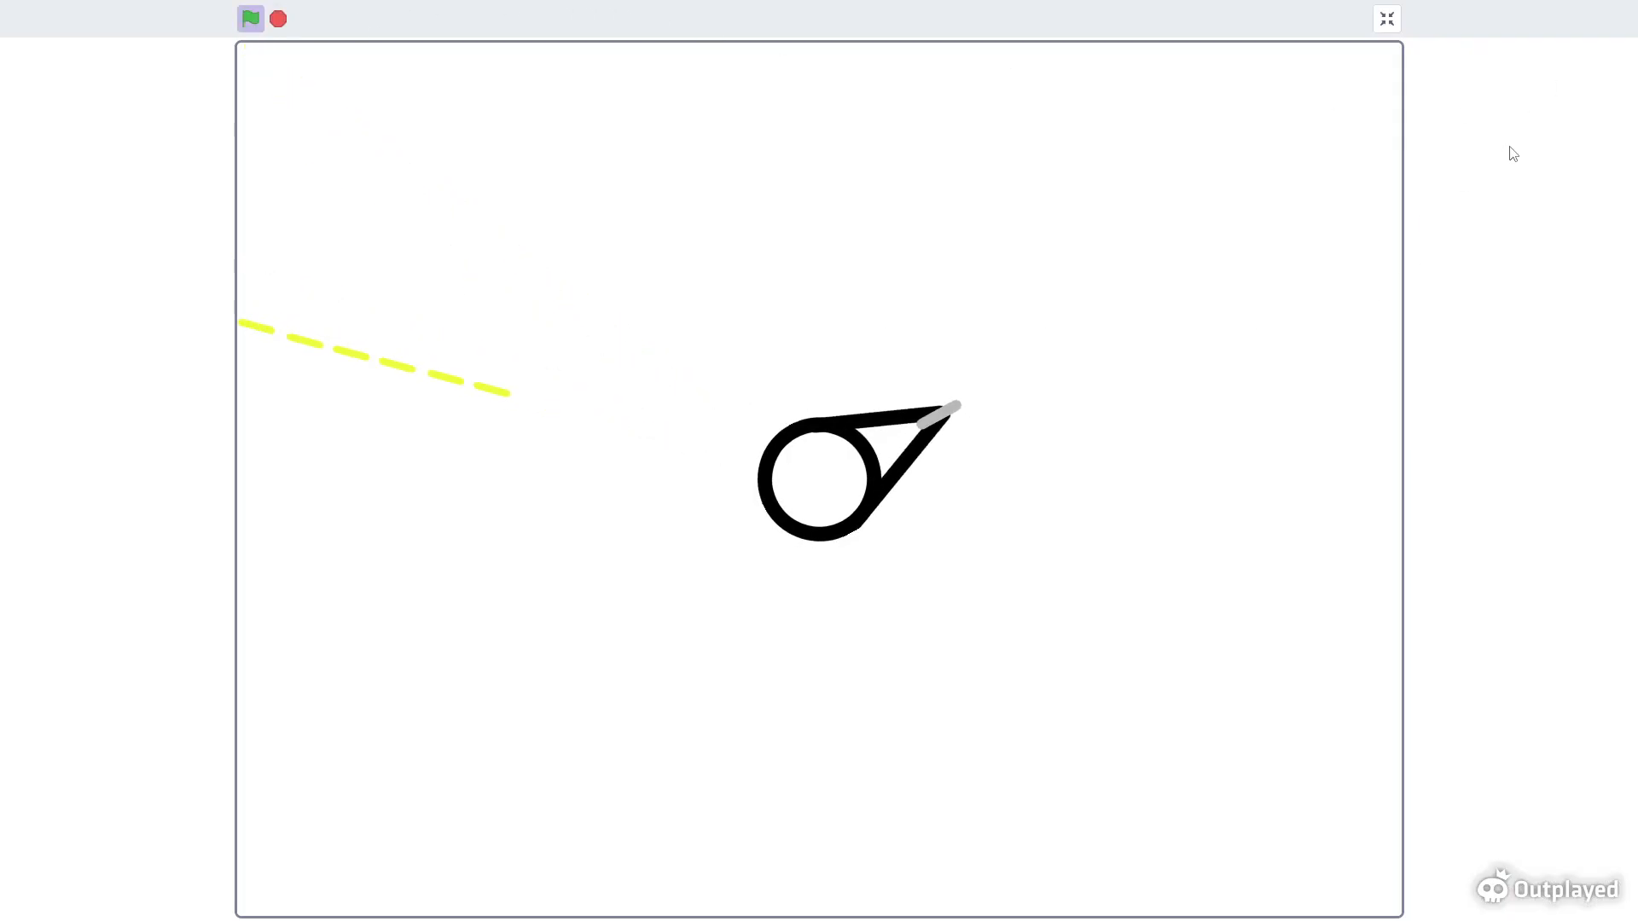
left_click(1401, 19)
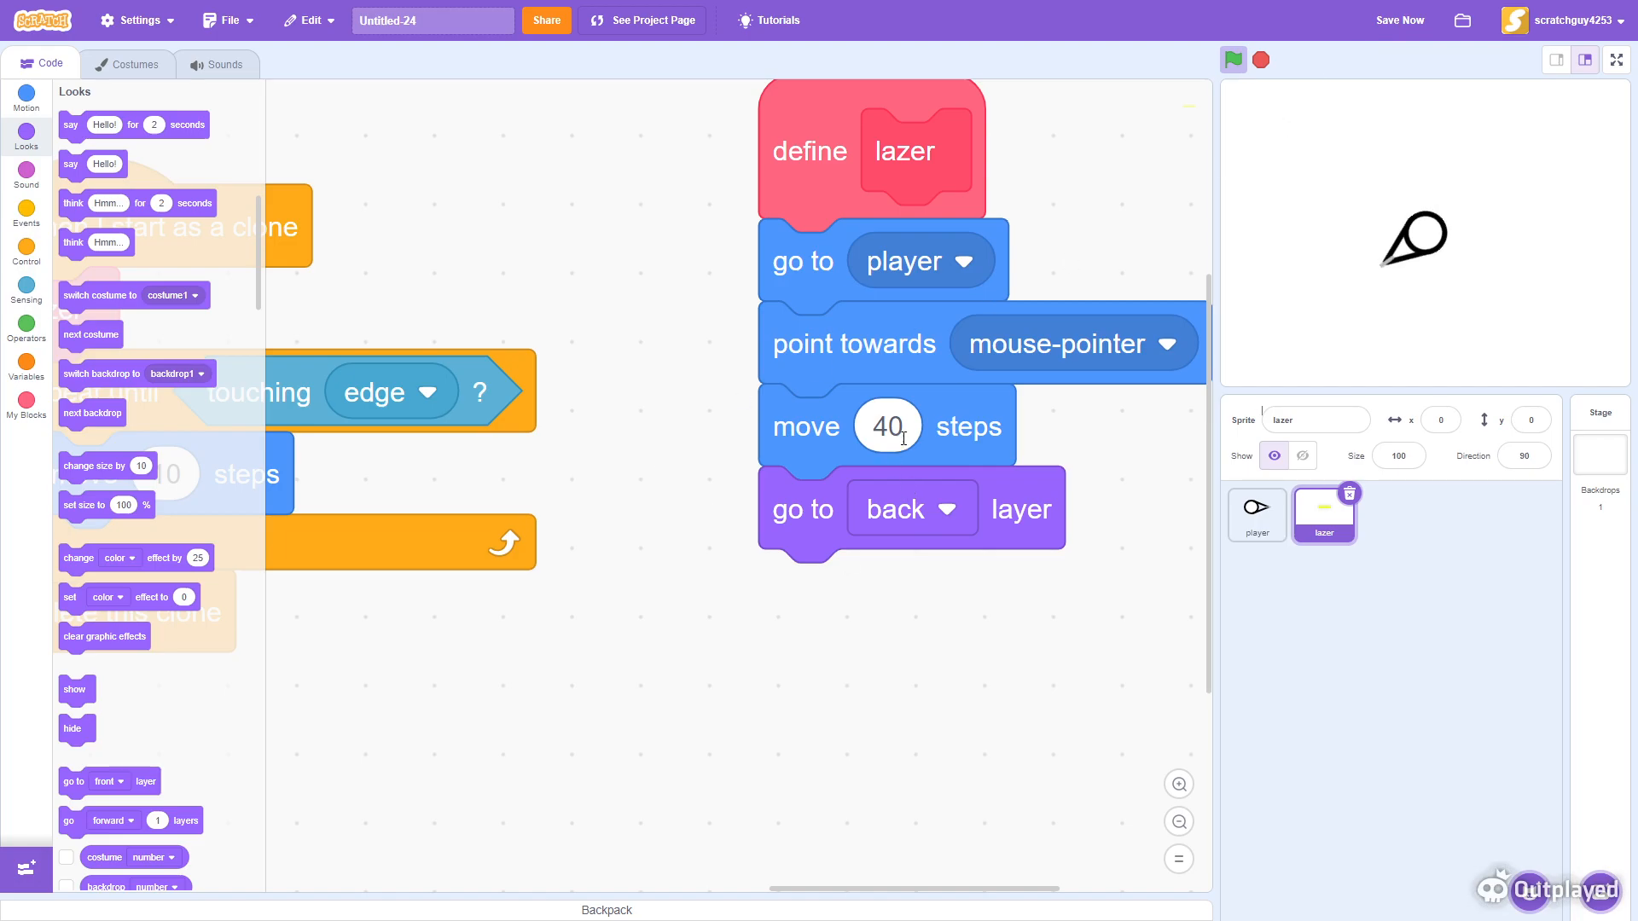
- Set the move block in the lazer definition to 45 steps
type("45")
left_click(727, 670)
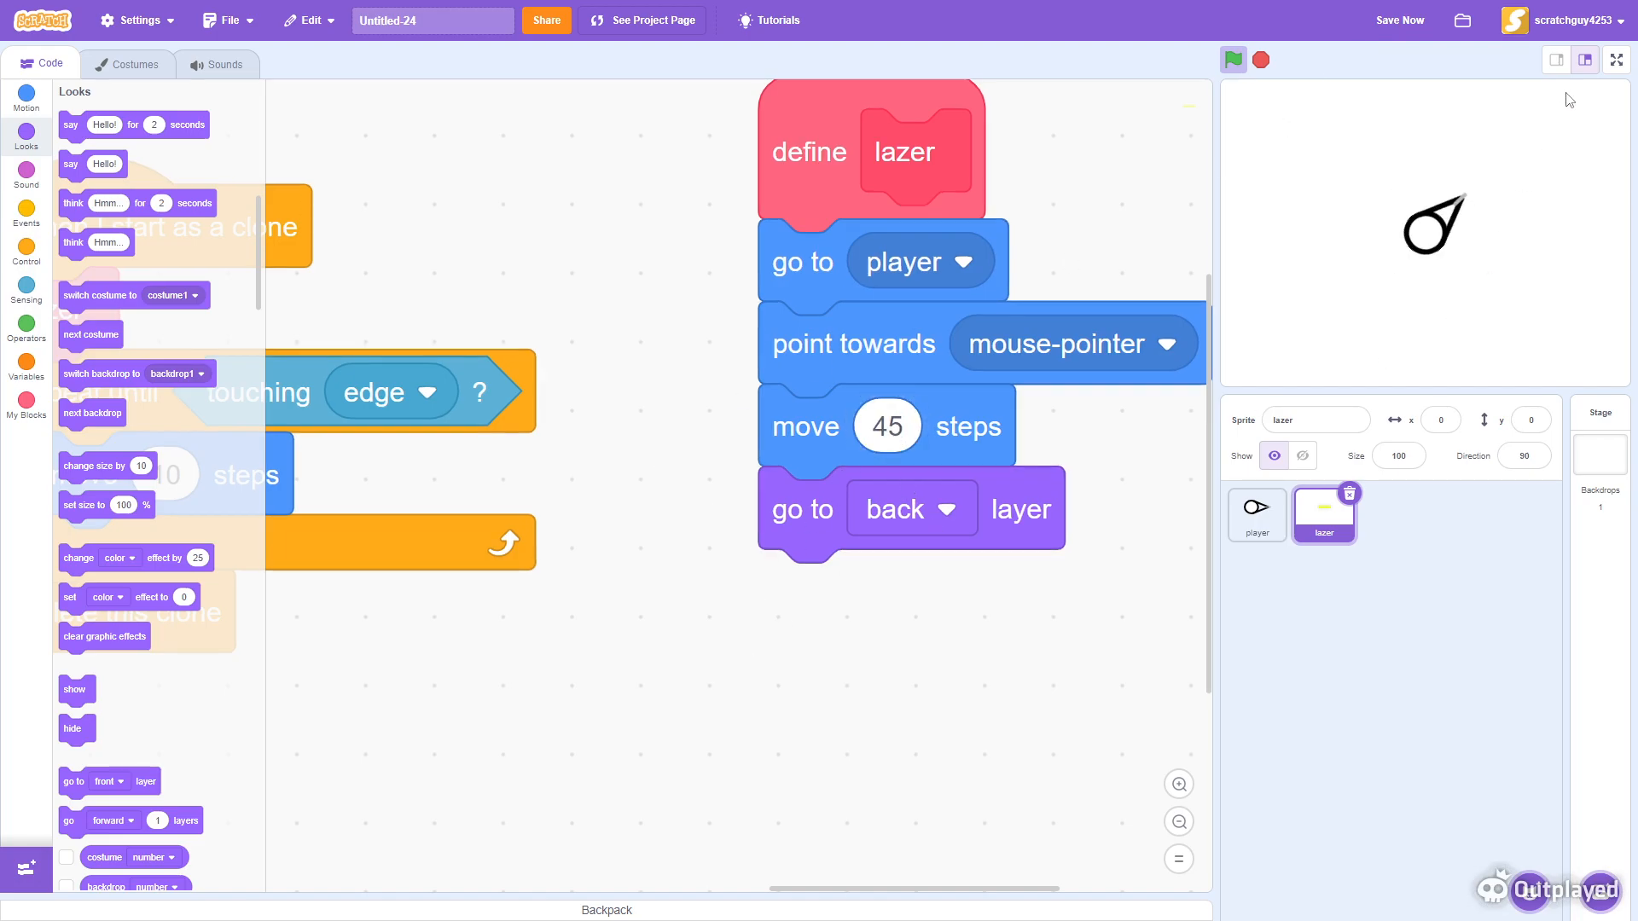
- Test the project in full-screen mode, moving the player and firing toward the mouse
left_click(1616, 60)
mouse_move(825, 220)
left_mouse_down()
mouse_move(1084, 275)
mouse_move(942, 230)
mouse_move(349, 822)
mouse_move(1261, 475)
mouse_move(797, 712)
mouse_move(976, 468)
mouse_move(504, 580)
mouse_move(295, 463)
mouse_move(390, 435)
mouse_move(760, 446)
mouse_move(797, 435)
mouse_move(794, 413)
mouse_move(892, 510)
mouse_move(976, 493)
mouse_move(726, 492)
mouse_move(853, 509)
mouse_move(876, 501)
mouse_move(863, 465)
mouse_move(826, 500)
mouse_move(934, 425)
mouse_move(1166, 420)
mouse_move(1151, 402)
mouse_move(472, 421)
mouse_move(1145, 807)
mouse_move(1115, 398)
mouse_move(1077, 402)
left_mouse_up()
key("s")
key("a")
key("w")
key("d")
key("s")
key("a")
key("a")
key("w")
key("d")
key("s")
left_click(1386, 18)
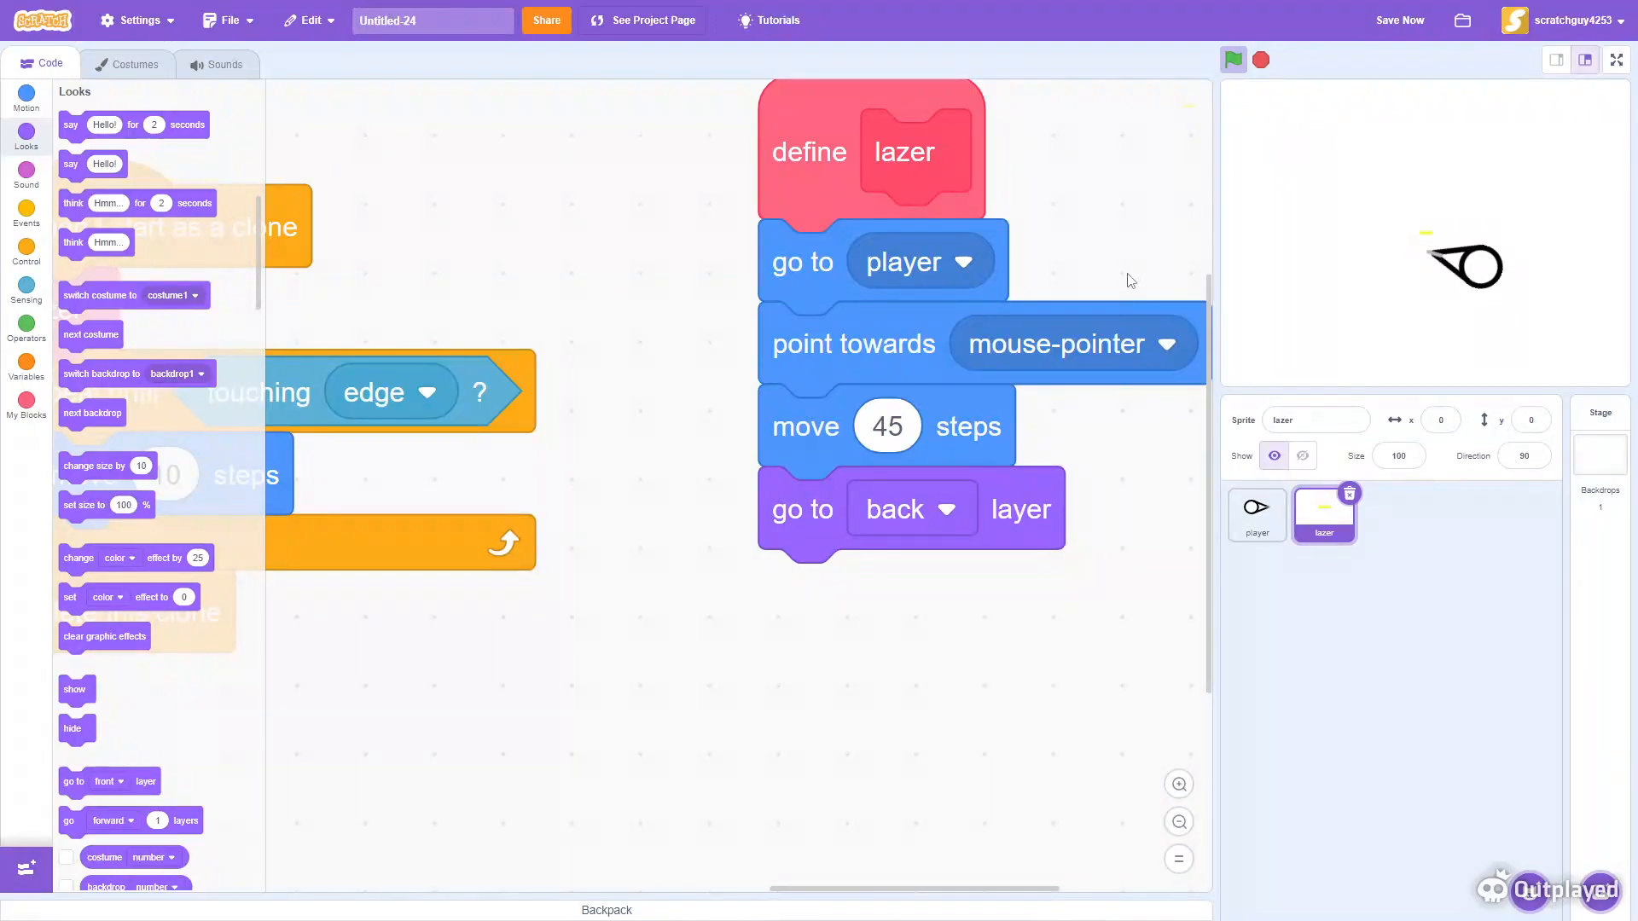
- Insert a hide block beneath when flag clicked in the lazer sprite's main script
mouse_move(1348, 236)
left_mouse_down()
mouse_move(1393, 260)
mouse_move(1266, 326)
left_mouse_up()
left_click_drag(655, 319, 1222, 547)
left_click_drag(555, 363, 1202, 182)
left_click_drag(945, 205, 1019, 136)
mouse_move(64, 735)
left_mouse_down()
mouse_move(478, 307)
mouse_move(465, 295)
left_mouse_up()
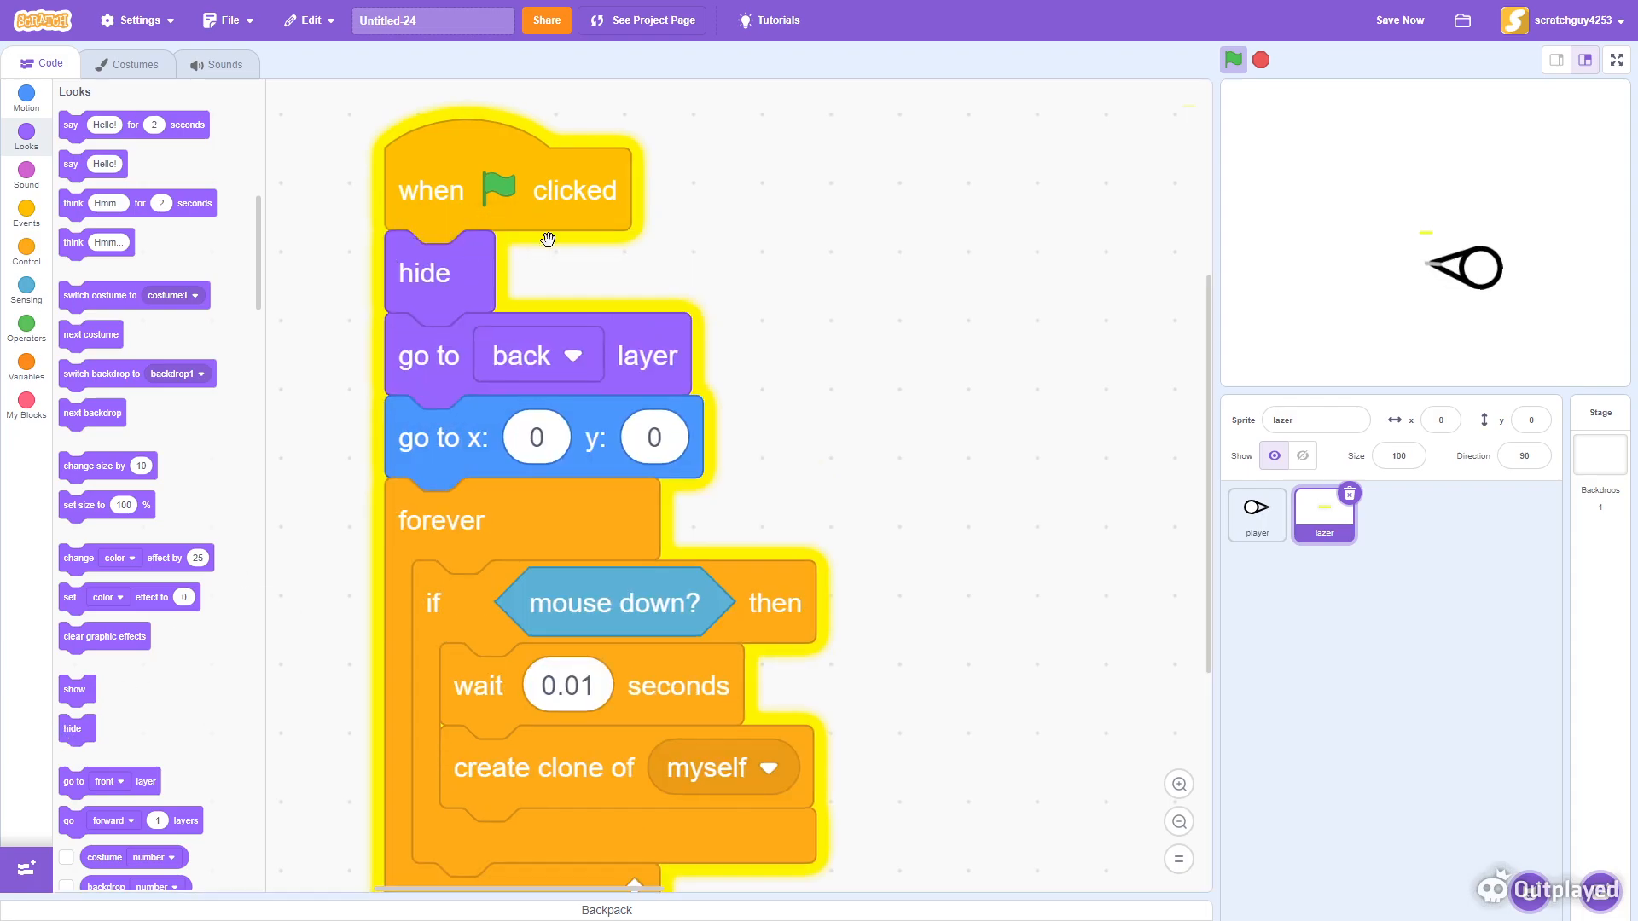
- Insert a show block beneath when I start as a clone in the lazer sprite
left_click_drag(913, 273, 388, 532)
mouse_move(76, 689)
left_mouse_down()
mouse_move(128, 726)
mouse_move(641, 276)
left_mouse_up()
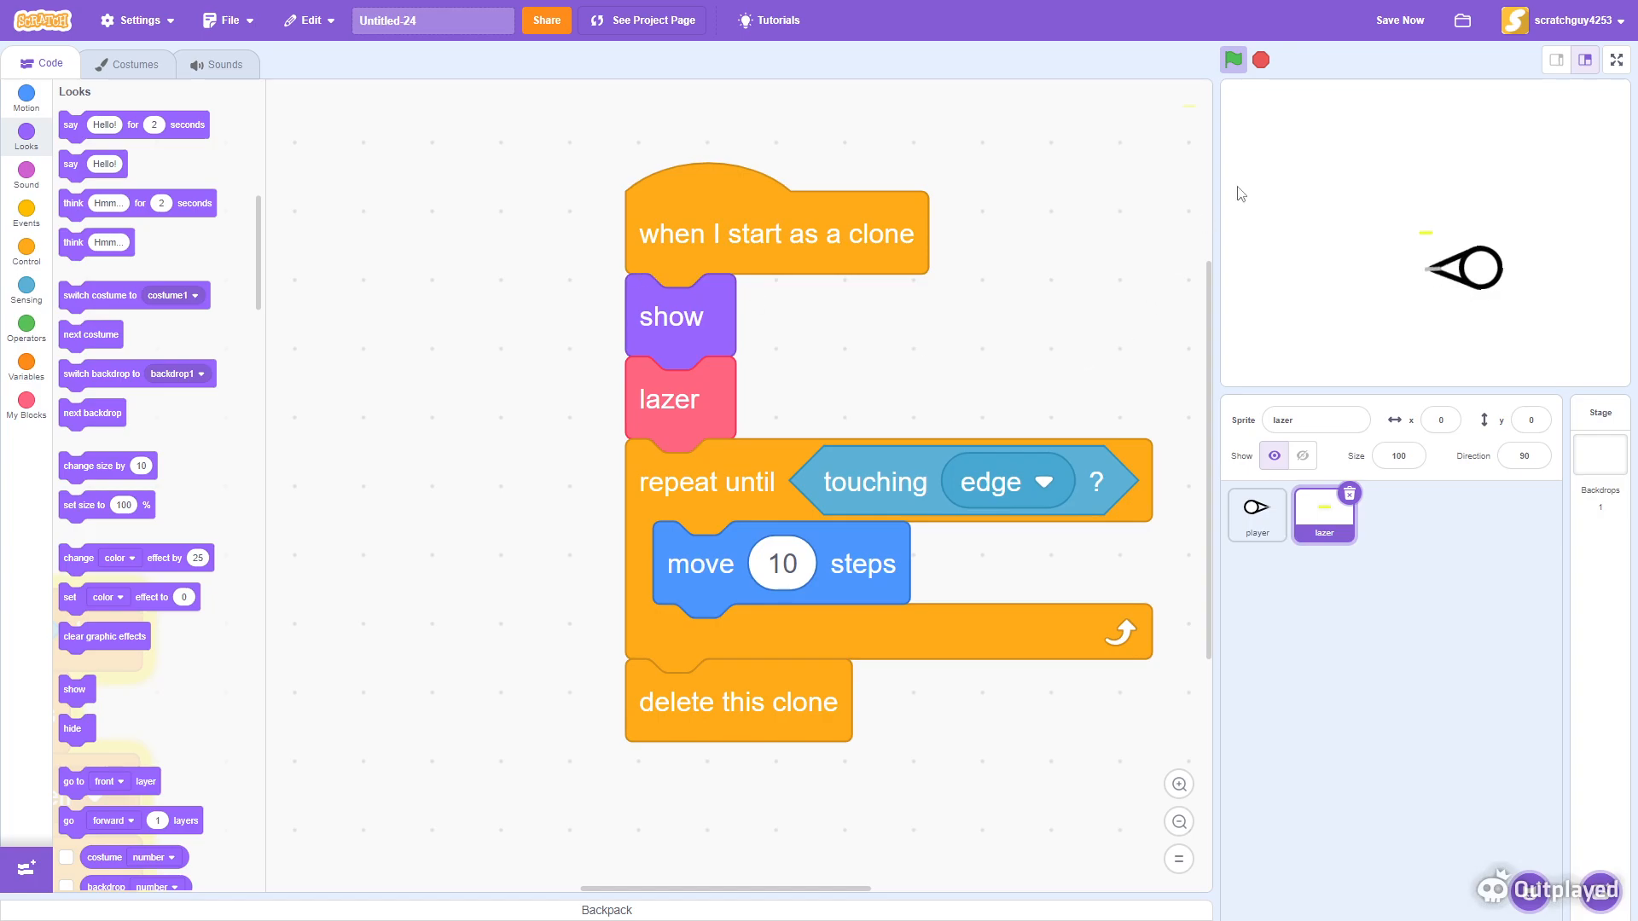
- Test the project in full-screen mode, moving the player and firing clones
left_click(1616, 60)
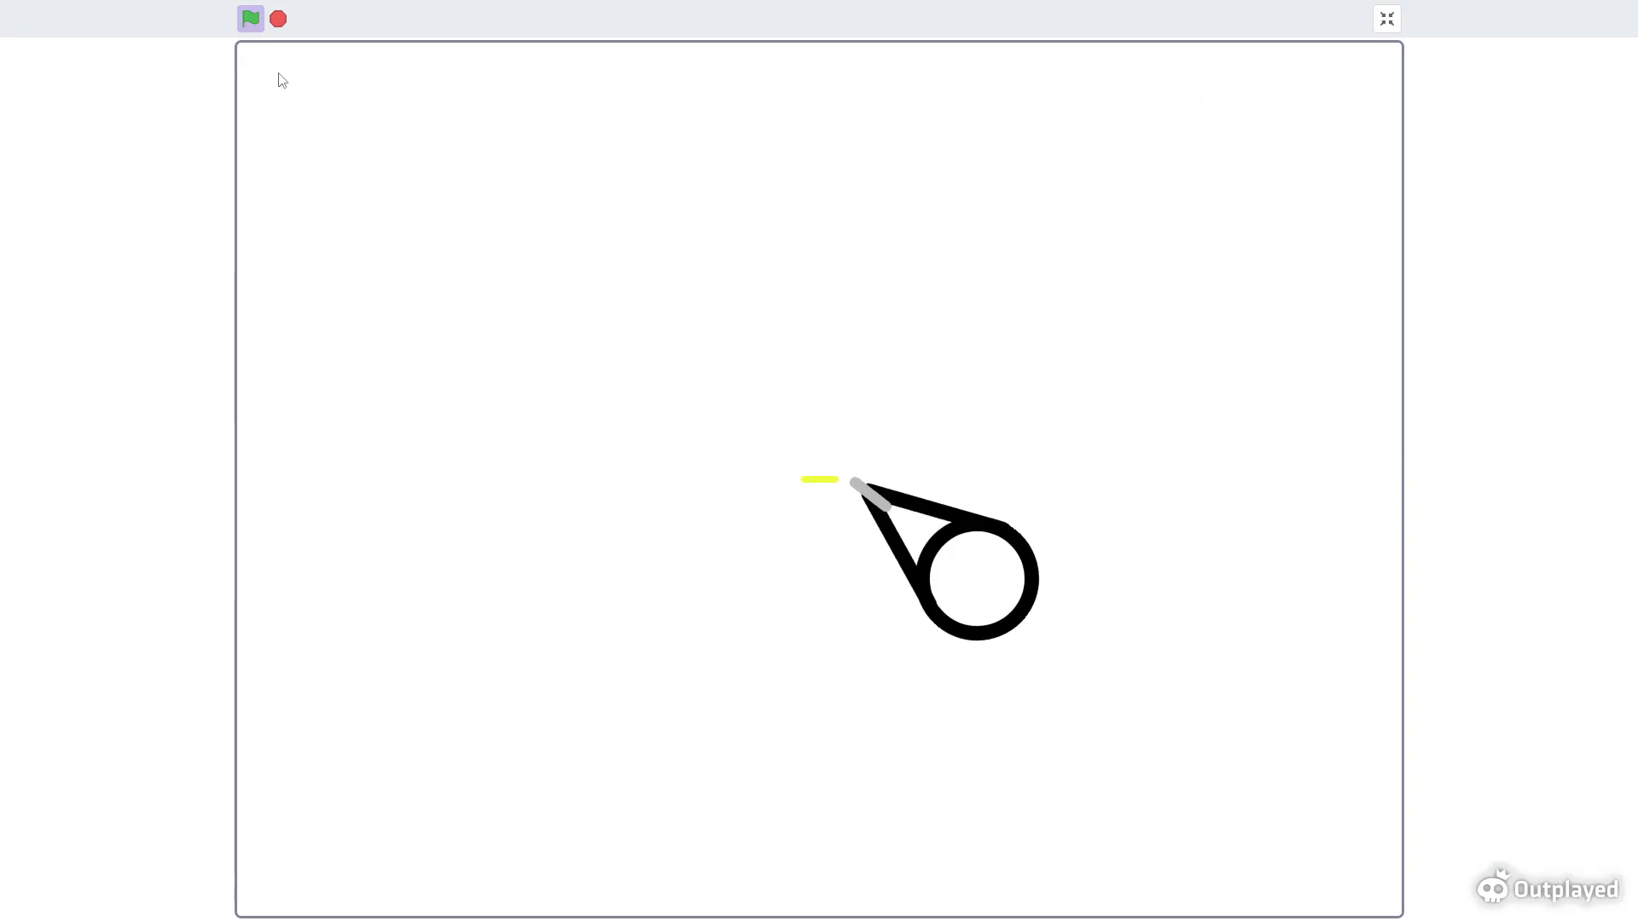
left_click(241, 27)
key("s")
key("a")
key("w")
left_click(768, 434)
key("d")
mouse_move(767, 433)
left_mouse_down()
mouse_move(844, 487)
mouse_move(871, 369)
mouse_move(993, 309)
mouse_move(989, 236)
mouse_move(490, 417)
mouse_move(735, 233)
mouse_move(1368, 322)
mouse_move(740, 341)
mouse_move(1060, 496)
mouse_move(1079, 408)
mouse_move(1037, 465)
mouse_move(995, 706)
mouse_move(1109, 521)
left_mouse_up()
key("a")
key("s")
key("a")
key("w")
key("d")
key("s")
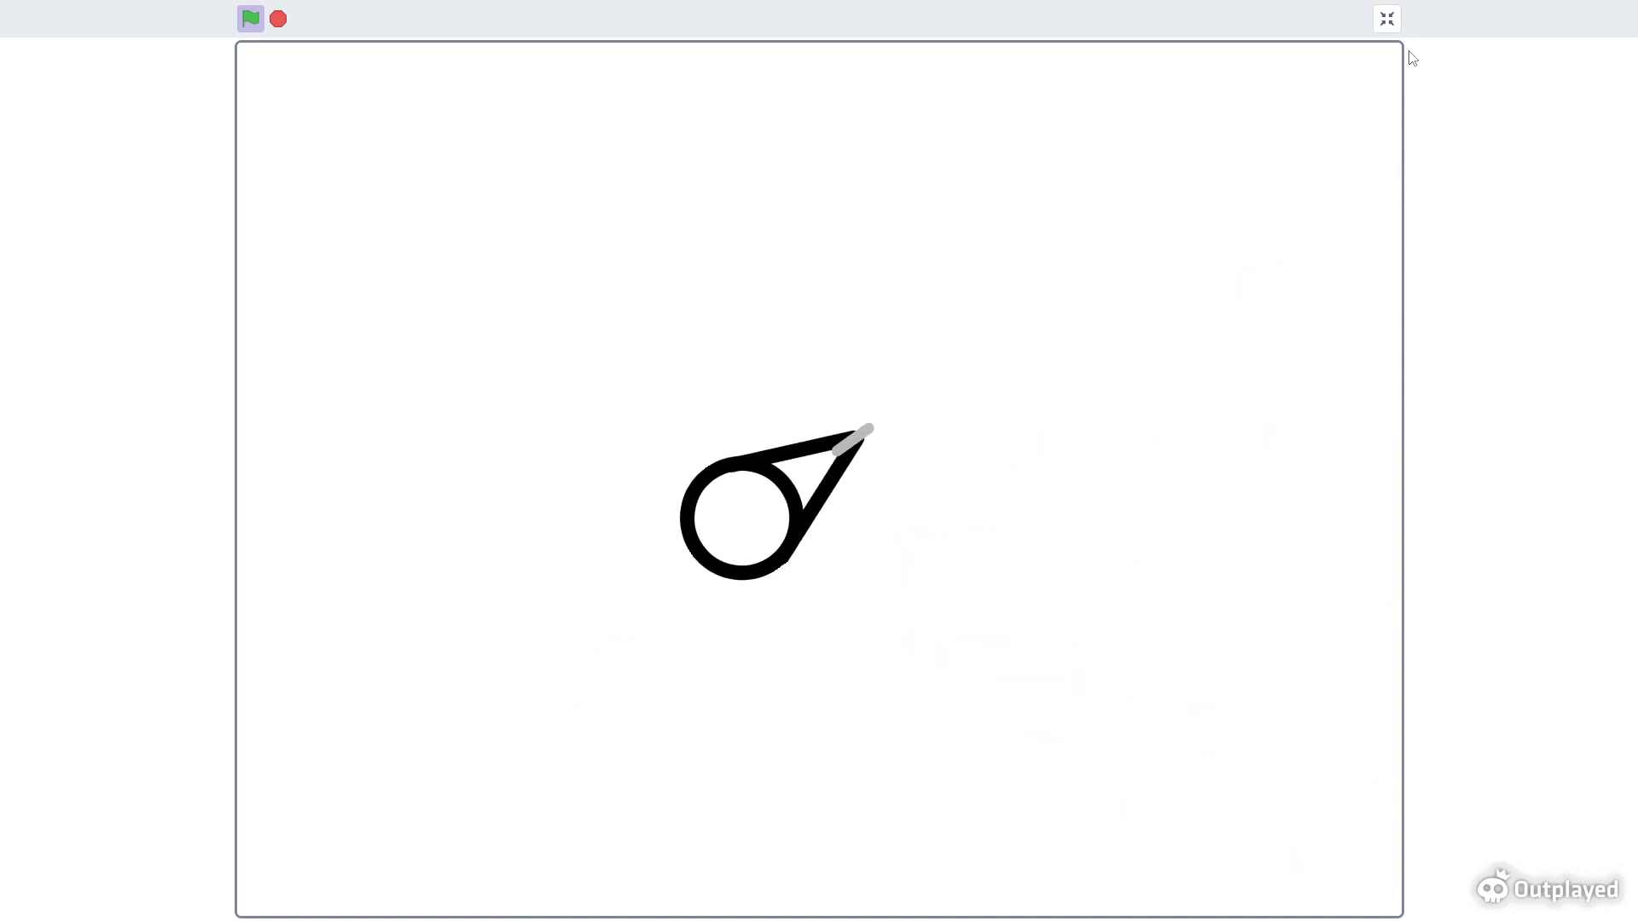
left_click(1388, 19)
- Paint a new sprite and draw a square with the Rectangle tool at the canvas centre
mouse_move(1540, 907)
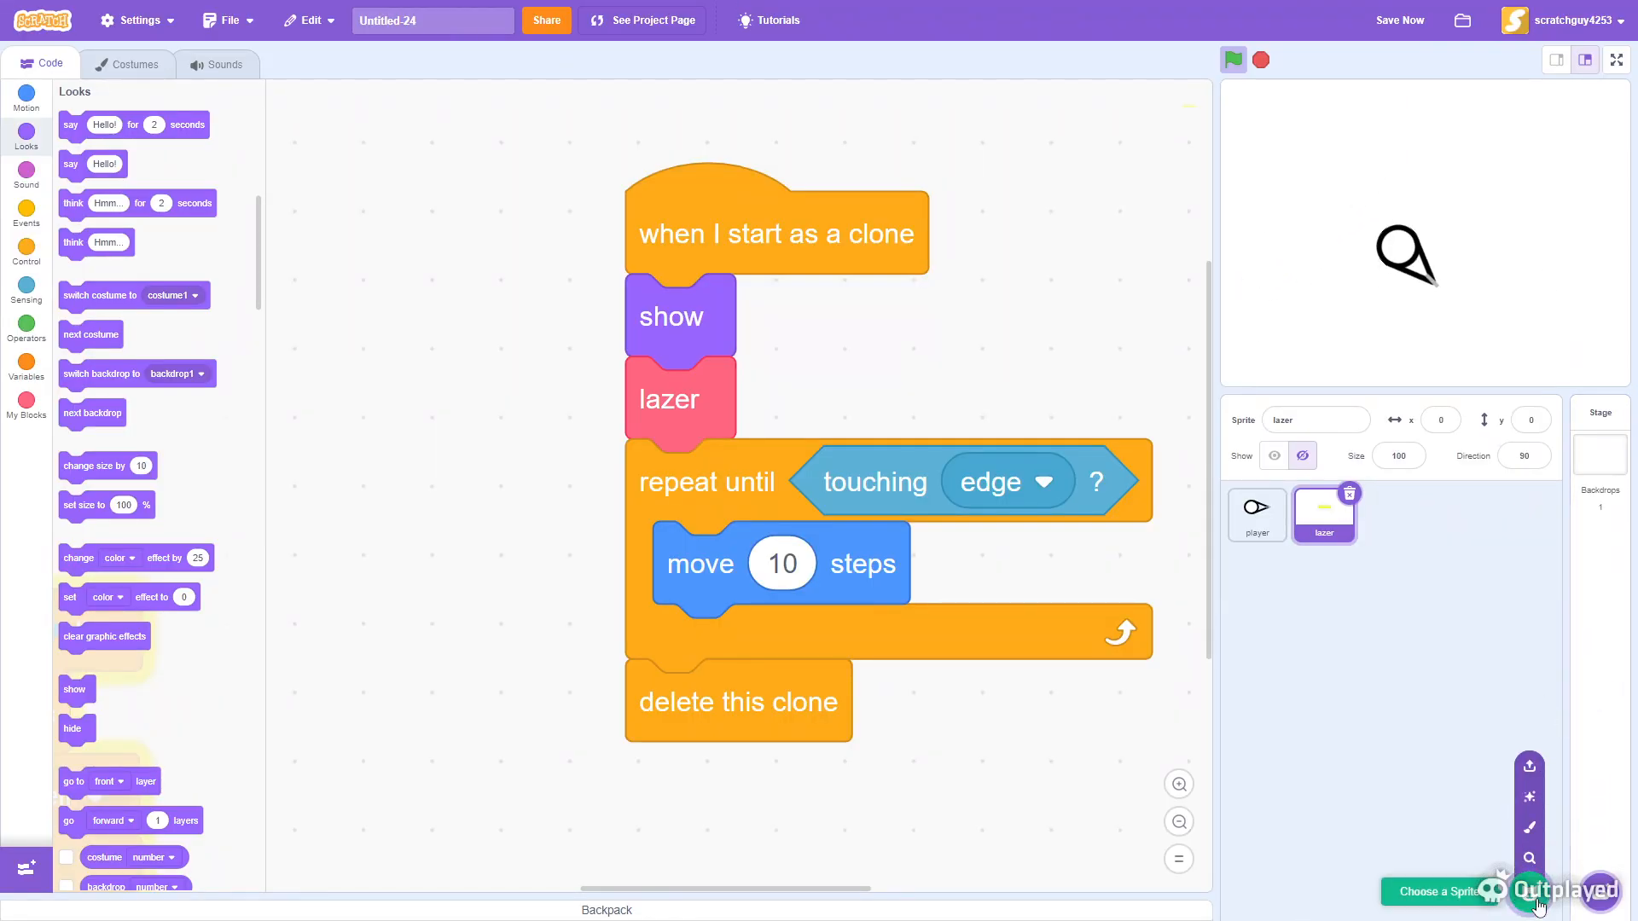
left_click(1530, 826)
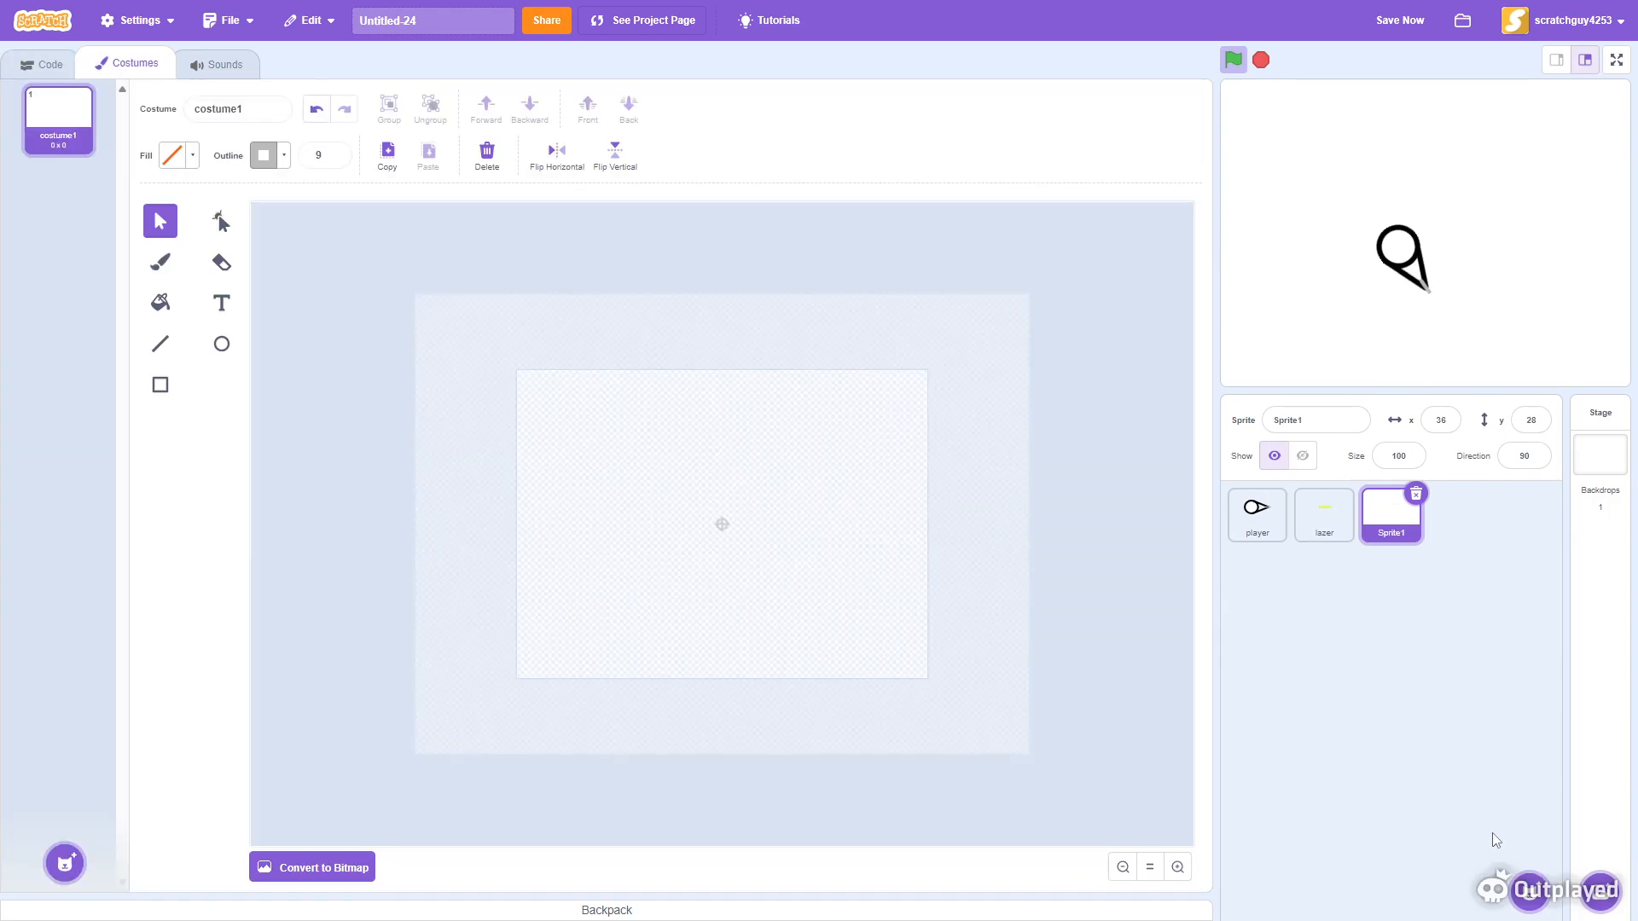
left_click(1186, 873)
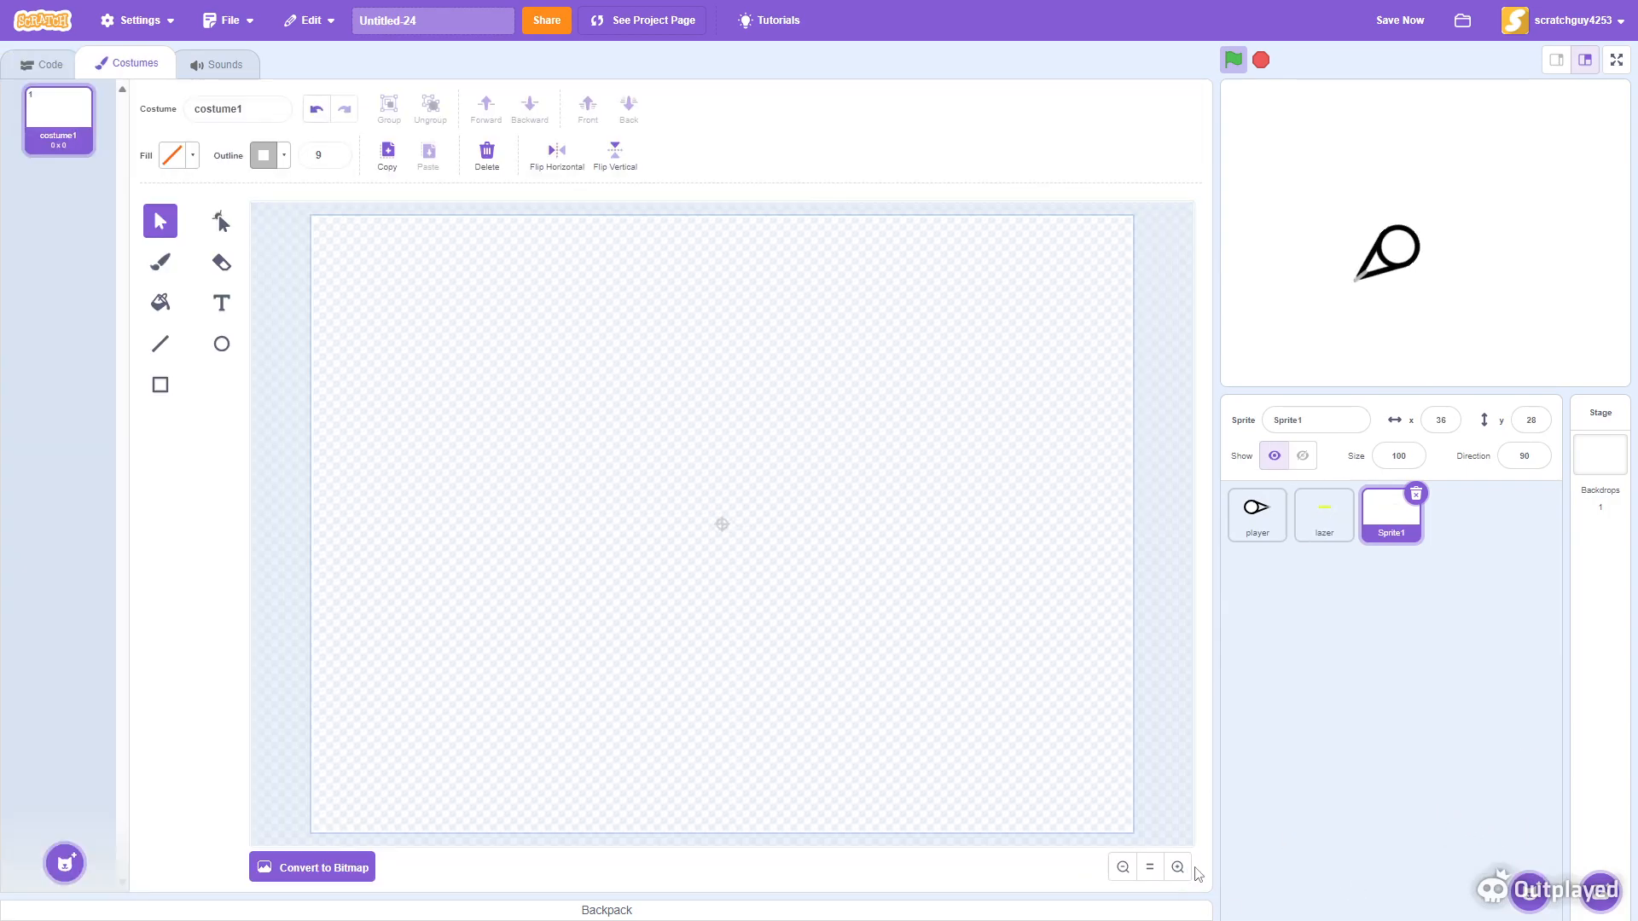
left_click(1177, 872)
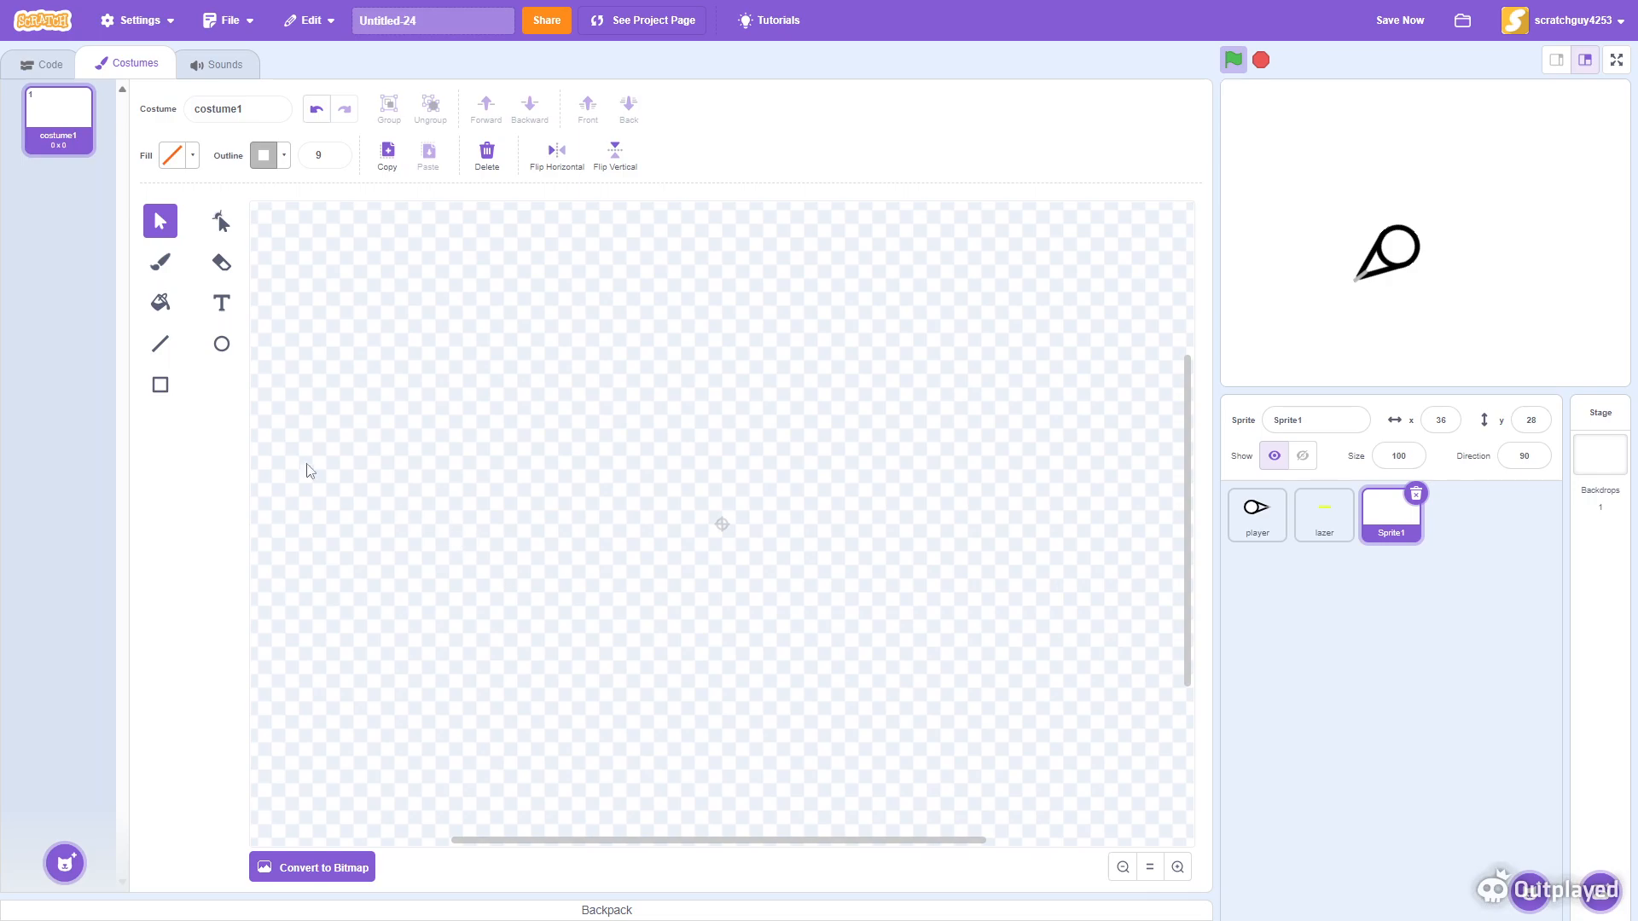
left_click(158, 388)
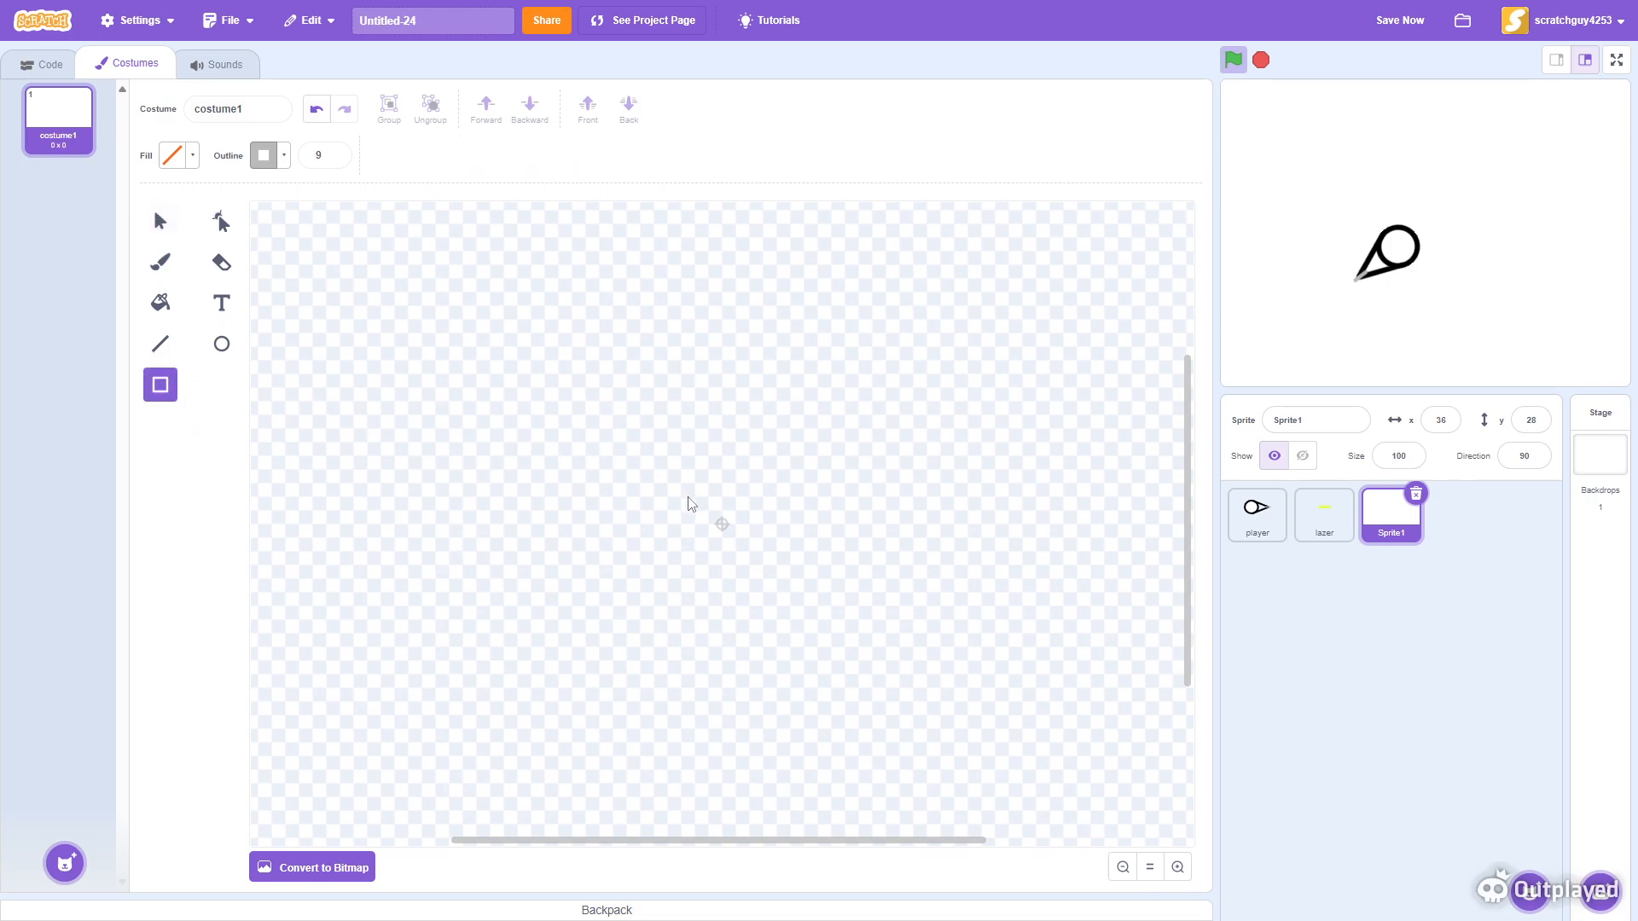
left_click_drag(657, 436, 832, 616)
left_click_drag(741, 525, 722, 524)
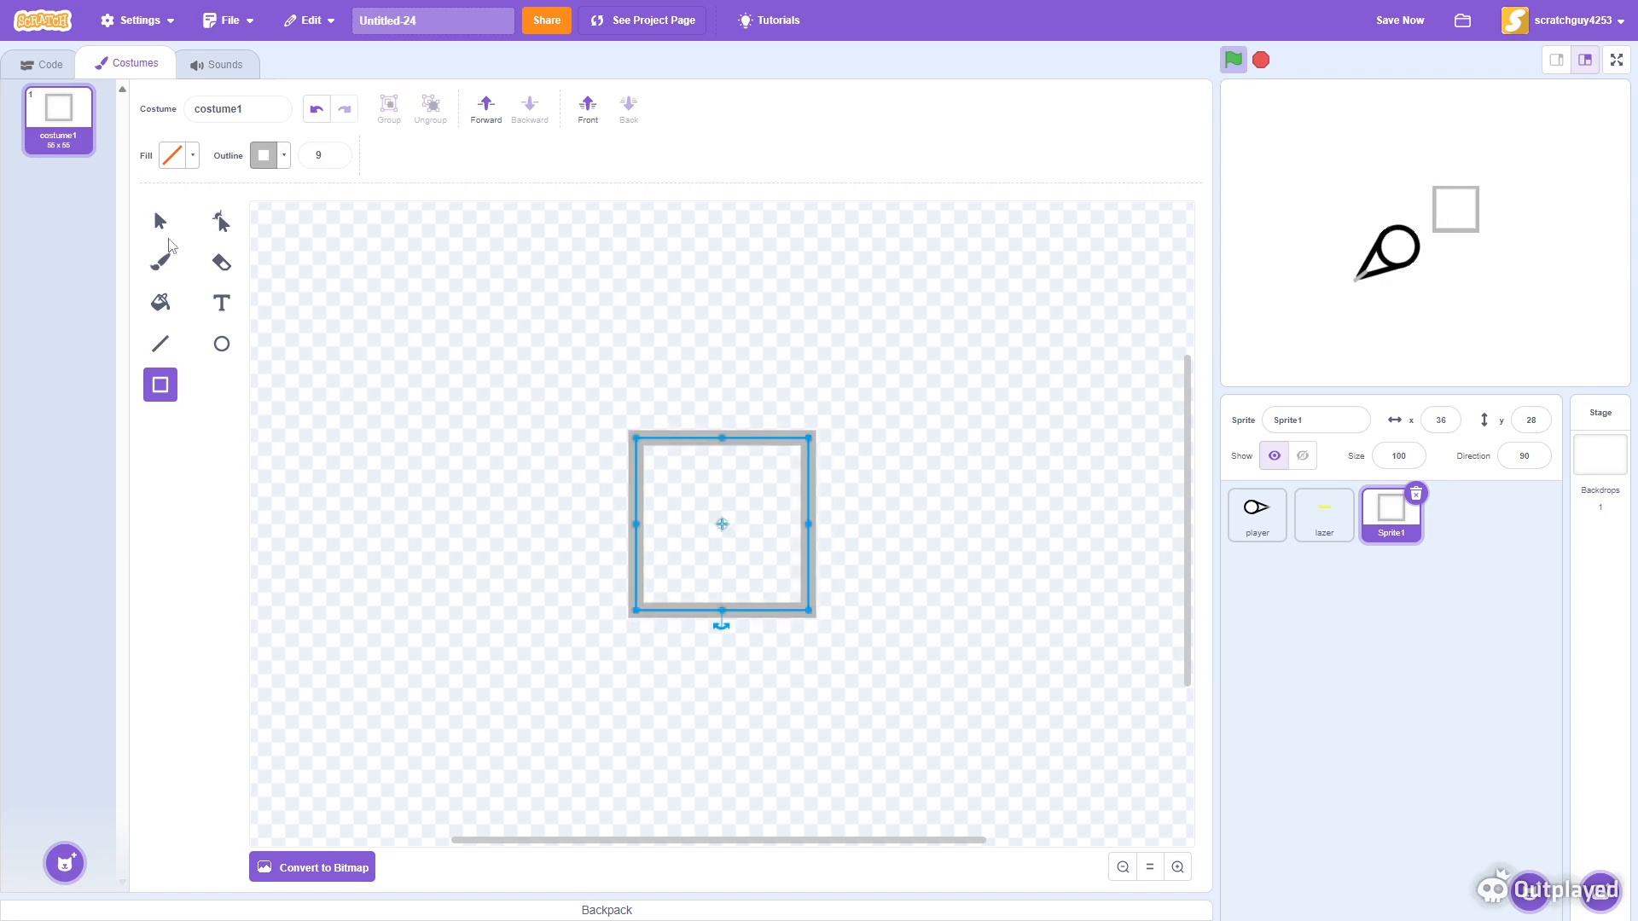
- Give the square a grey fill with saturation 0 and brightness 61, and a black outline
left_click(160, 221)
left_click(191, 160)
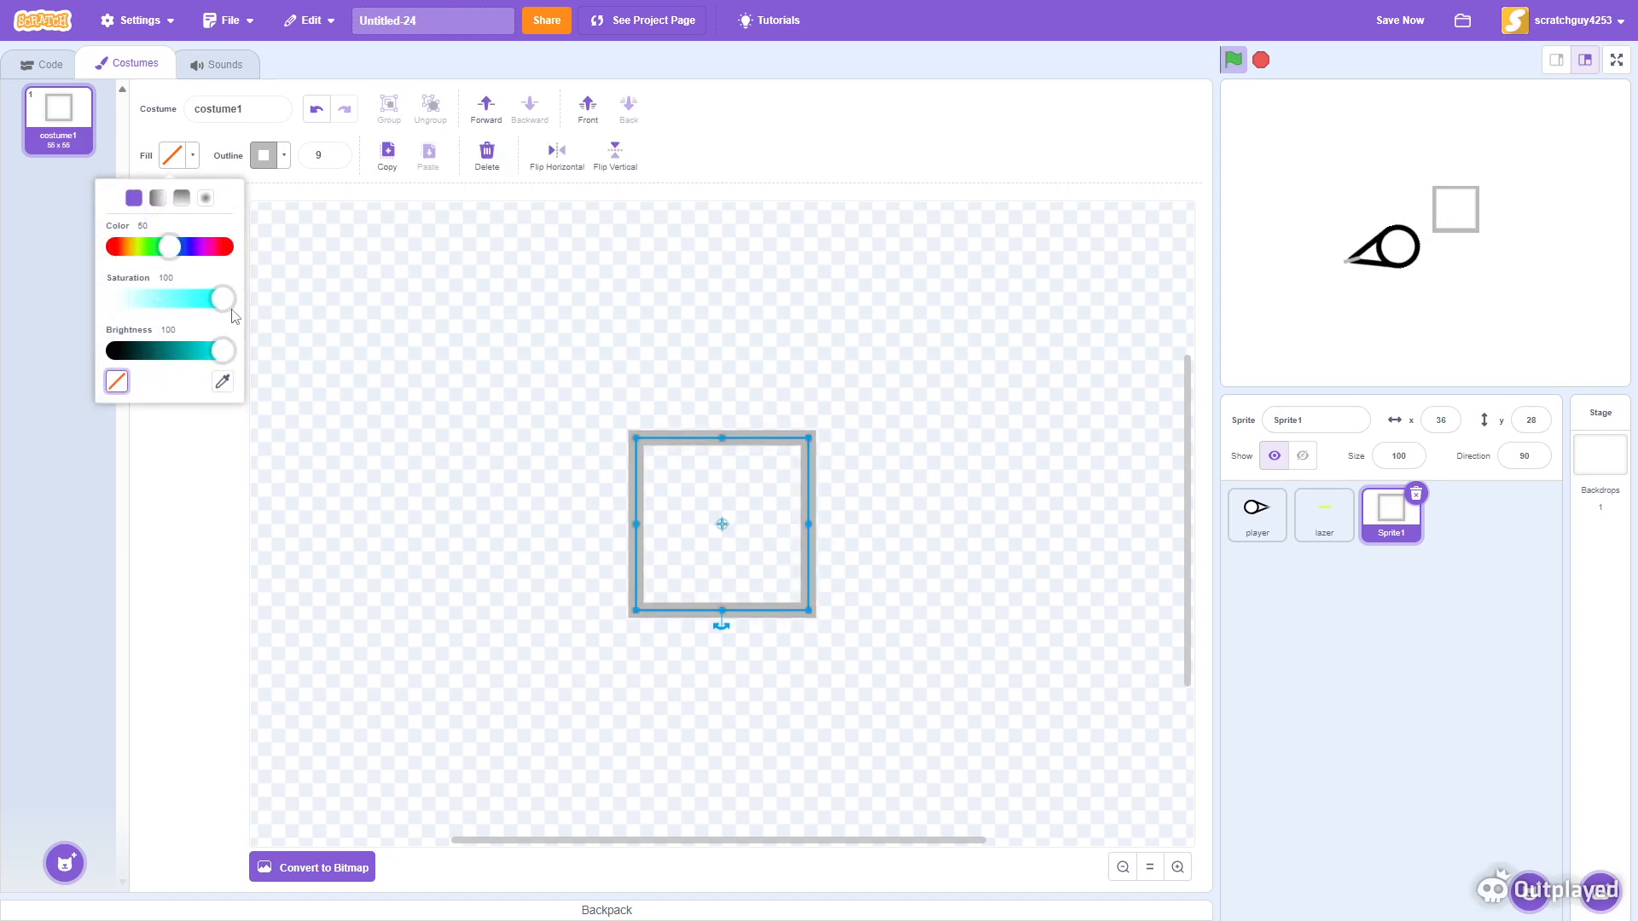
key("ctrl+a")
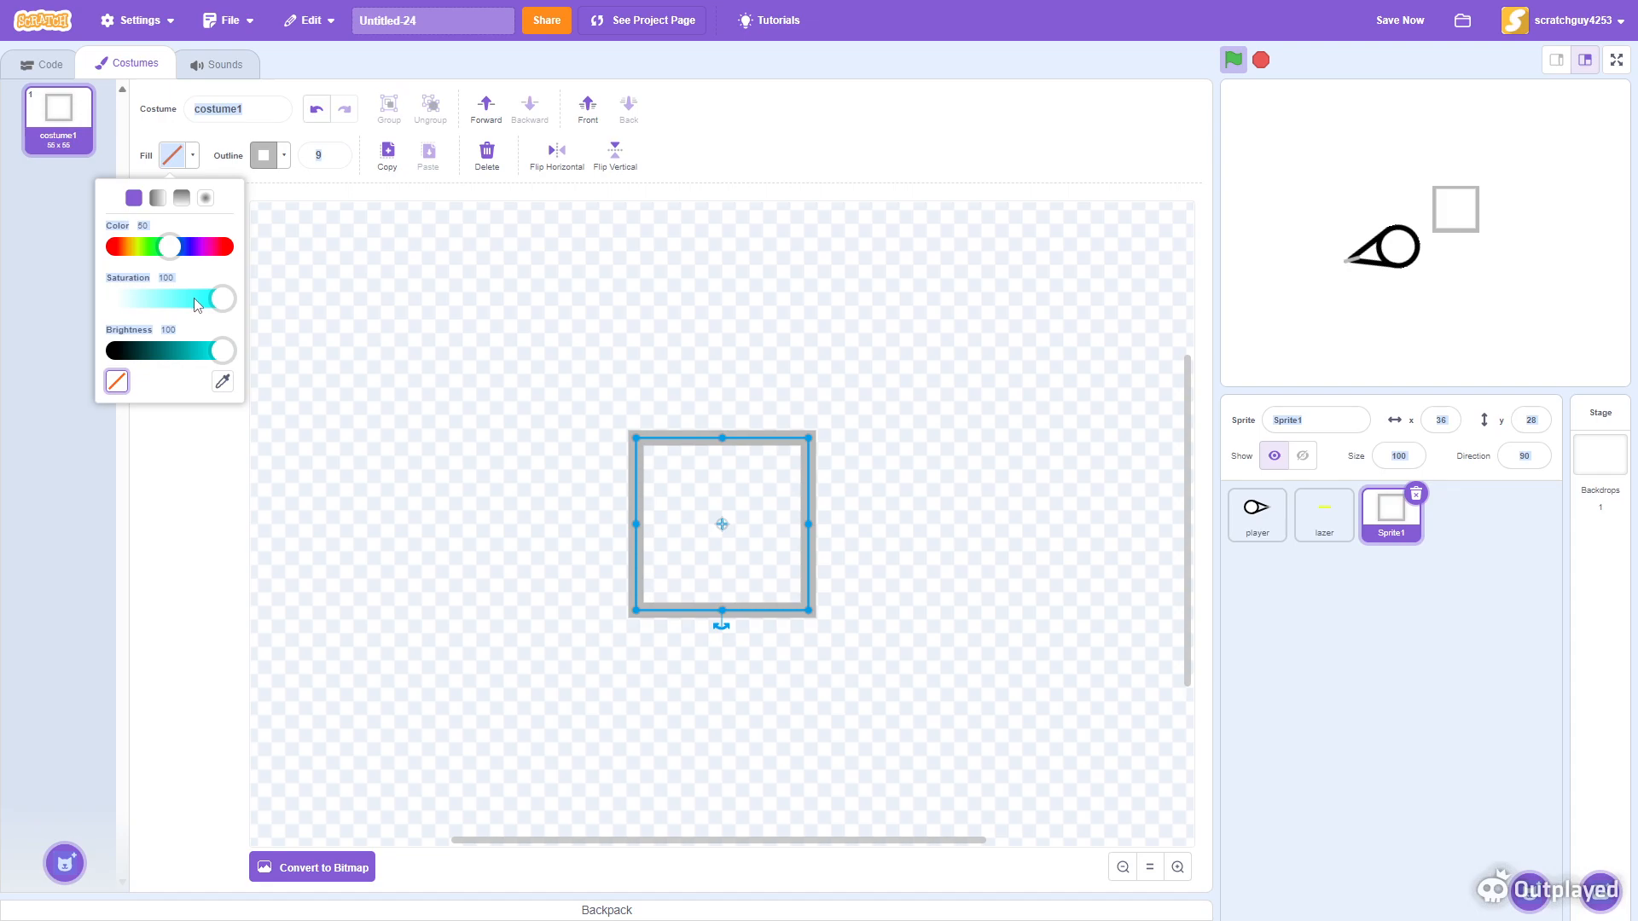
left_click_drag(211, 300, 85, 320)
left_click_drag(226, 357, 186, 367)
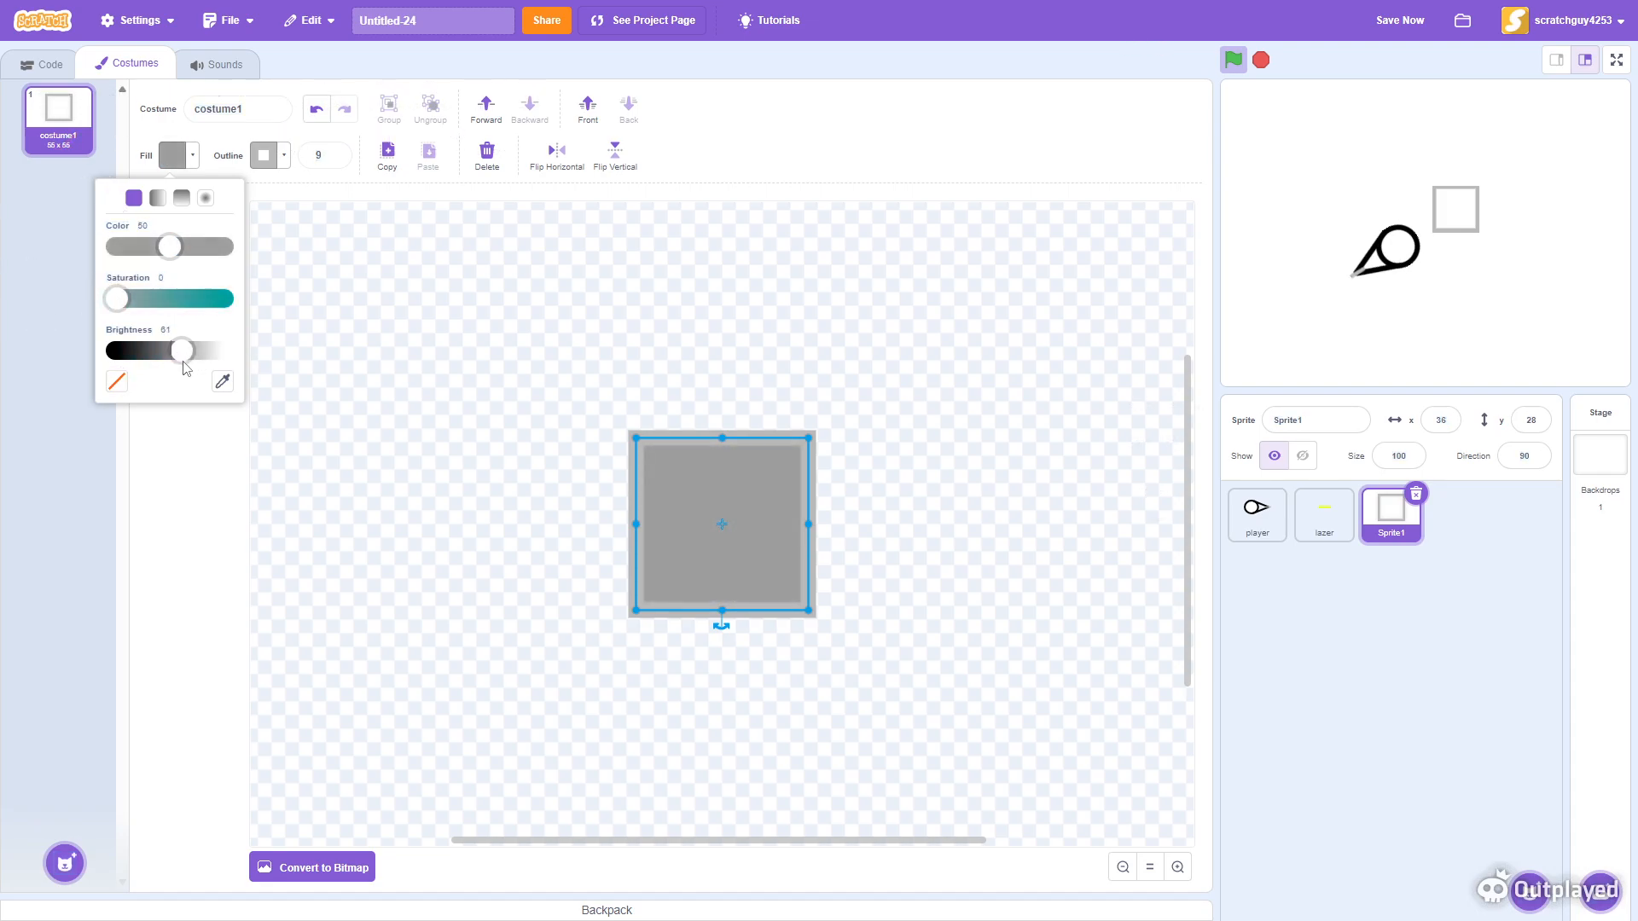
left_click(267, 164)
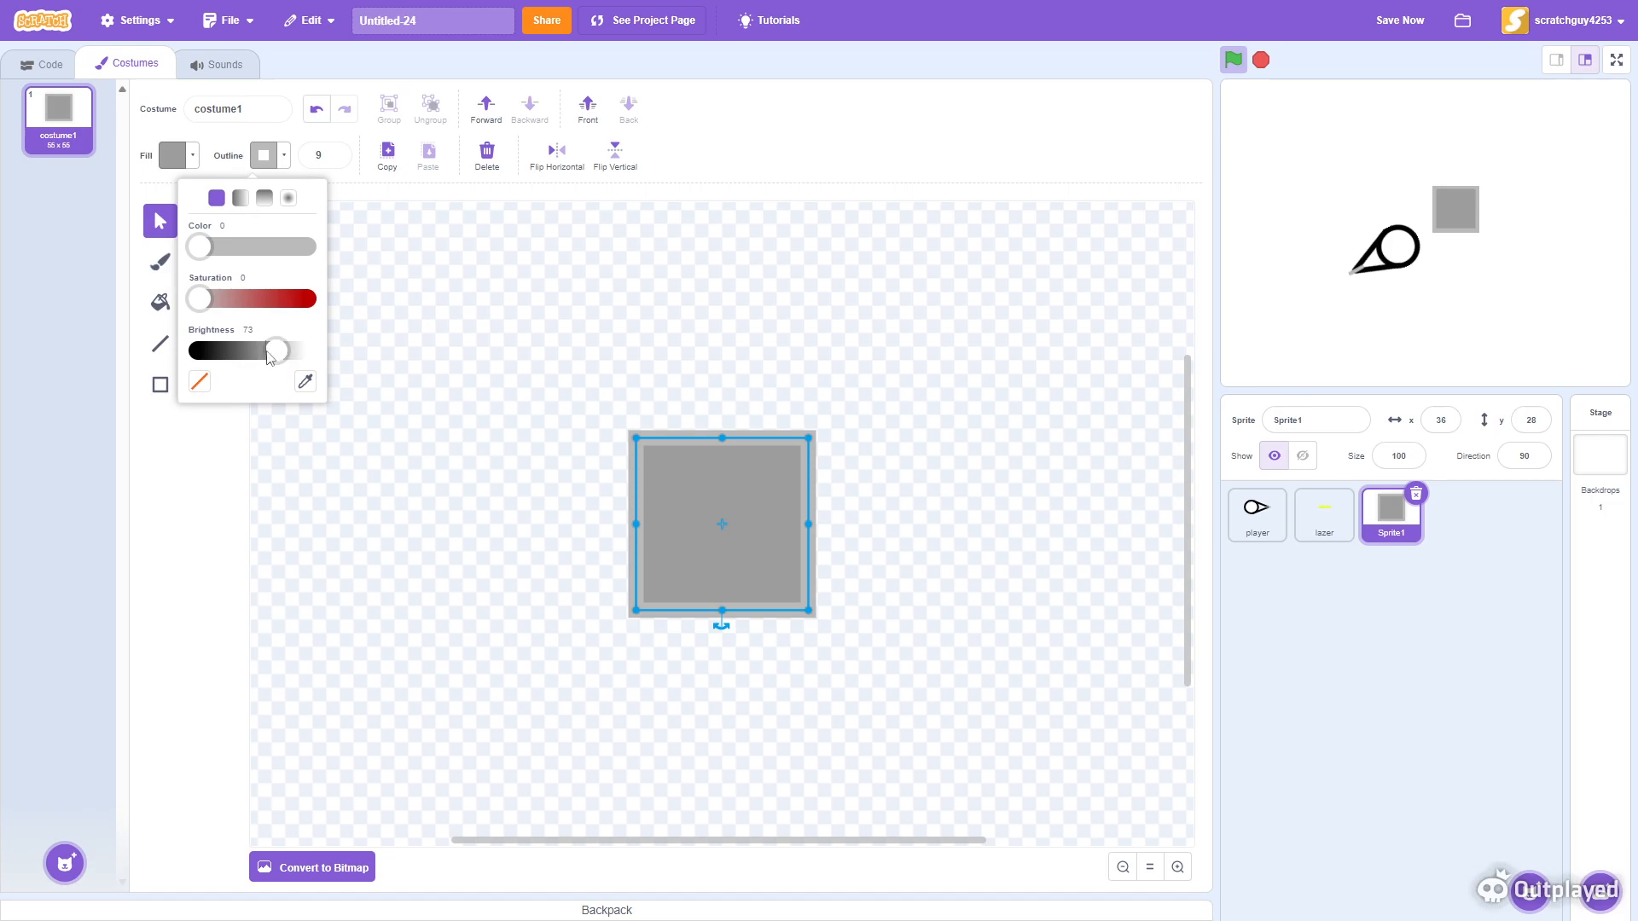
left_click_drag(280, 355, 31, 337)
left_click(883, 290)
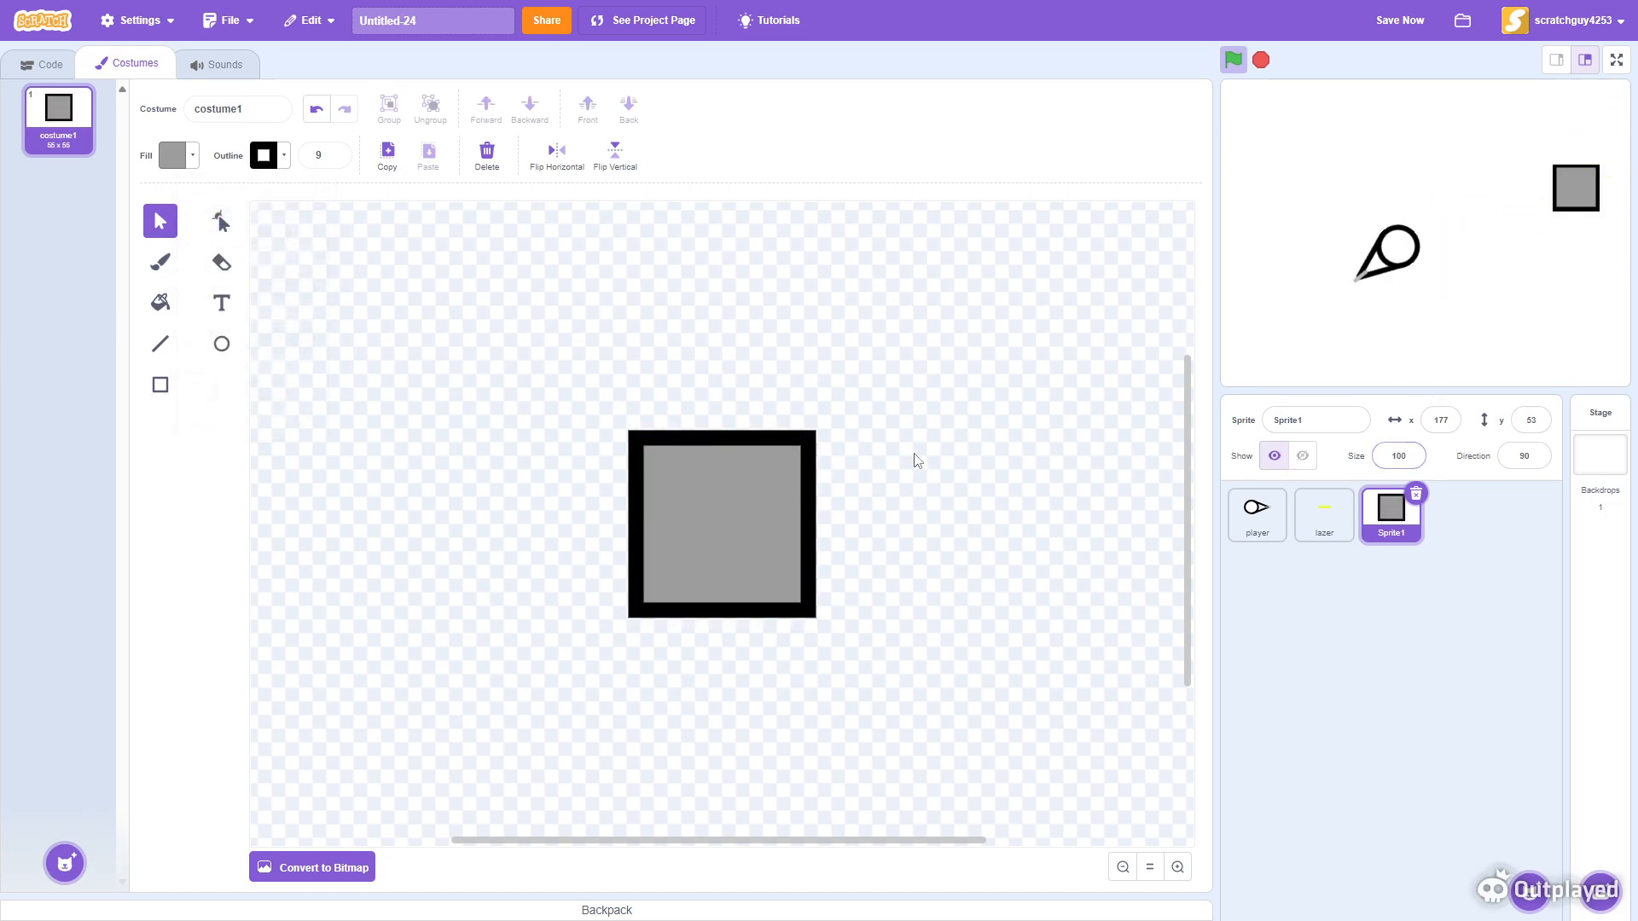
- Scale the square down to a smaller size around the canvas centre
left_click(793, 493)
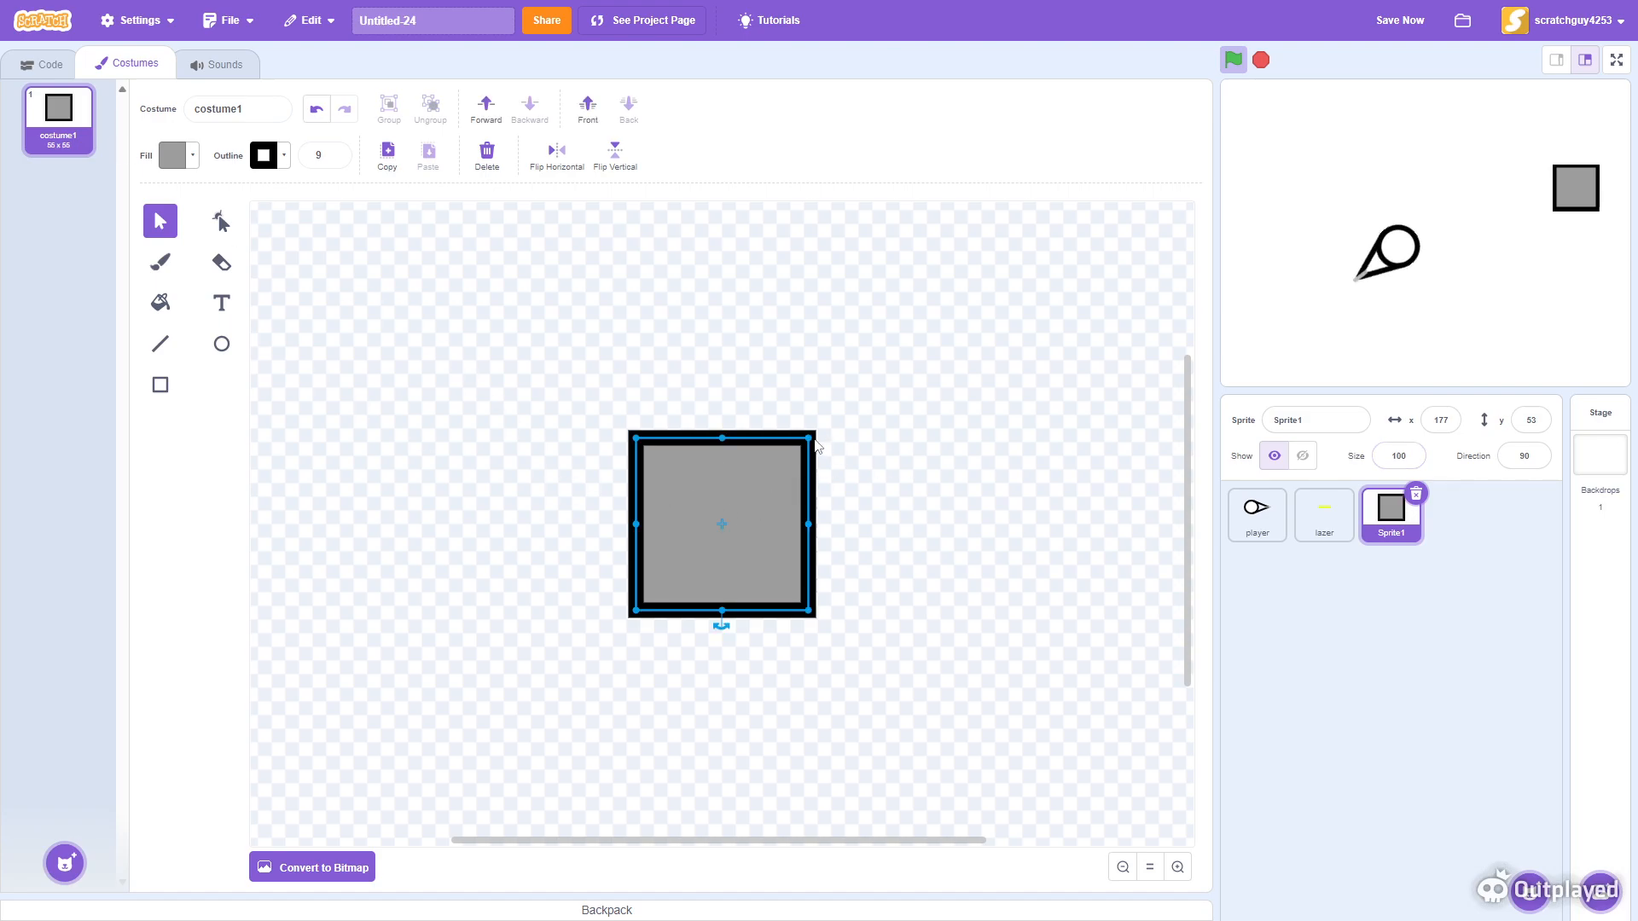
left_click_drag(811, 437, 707, 539)
left_click_drag(640, 604, 706, 545)
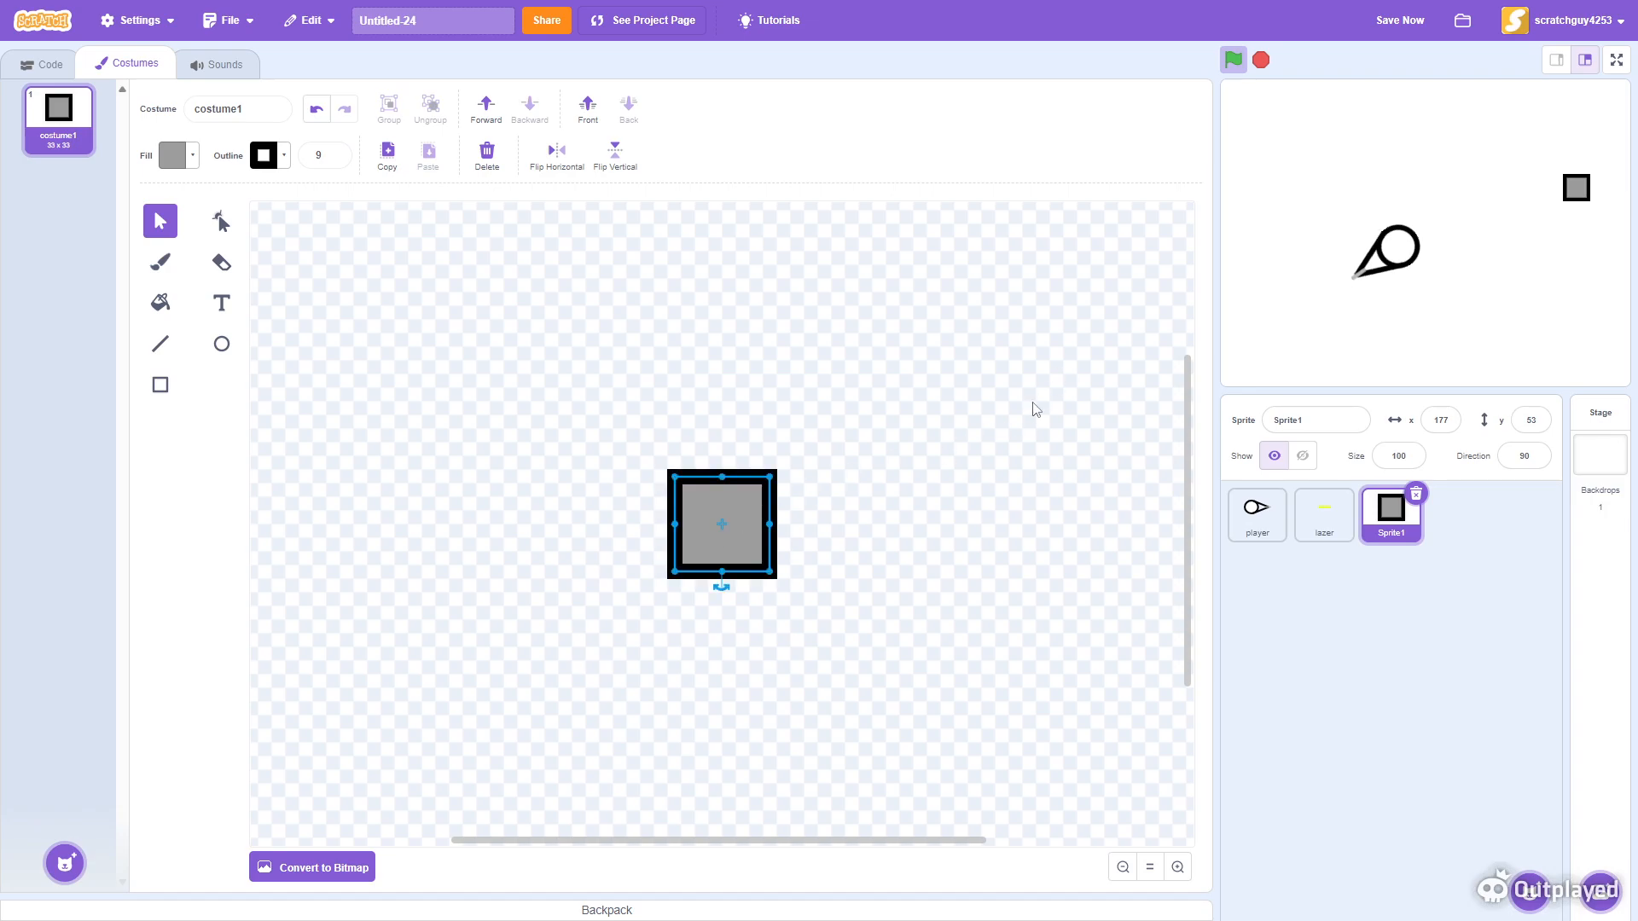
mouse_move(772, 475)
left_mouse_down()
mouse_move(786, 479)
mouse_move(764, 494)
mouse_move(797, 476)
mouse_move(772, 478)
left_mouse_up()
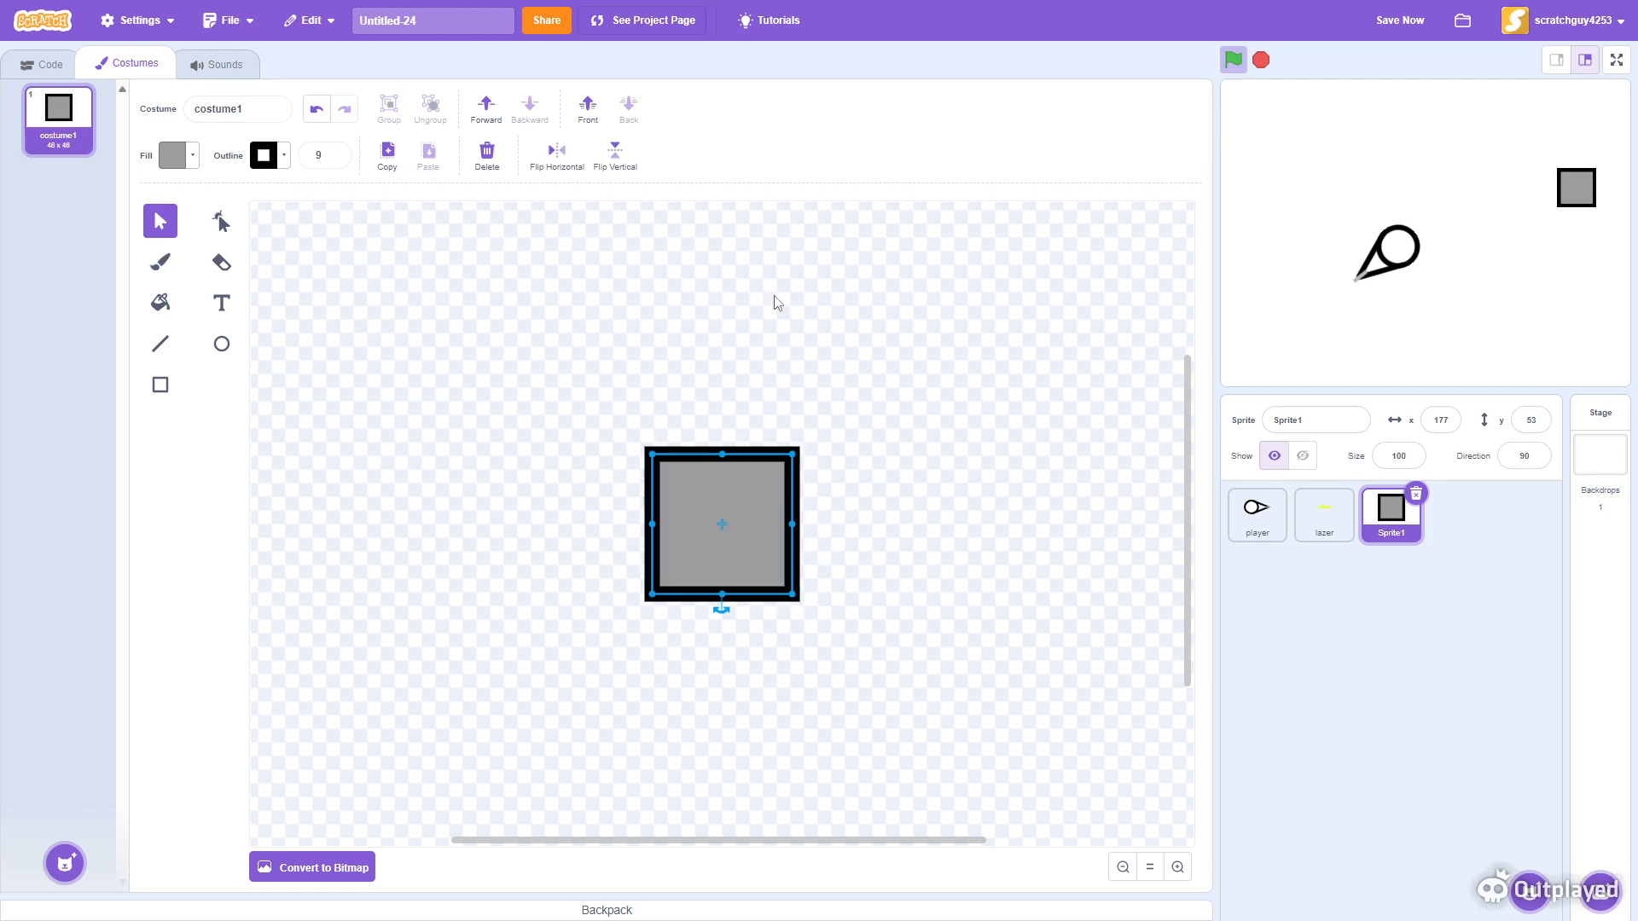
- Switch to the new sprite's code and add a when flag clicked hat block
left_click(49, 64)
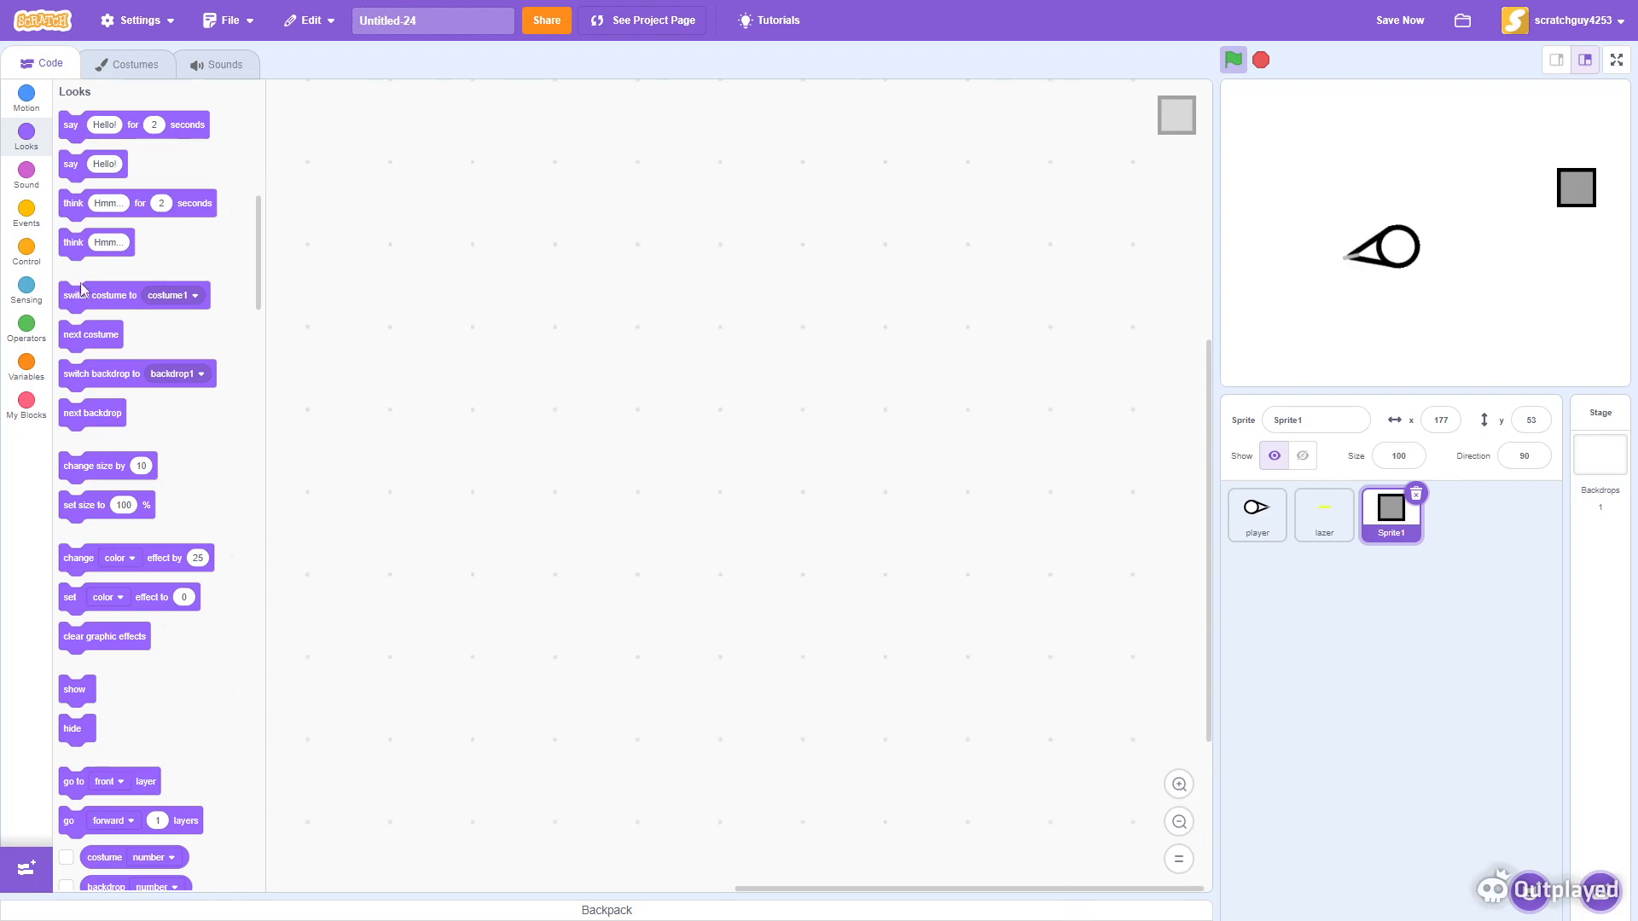
left_click(26, 215)
left_click_drag(81, 131, 398, 328)
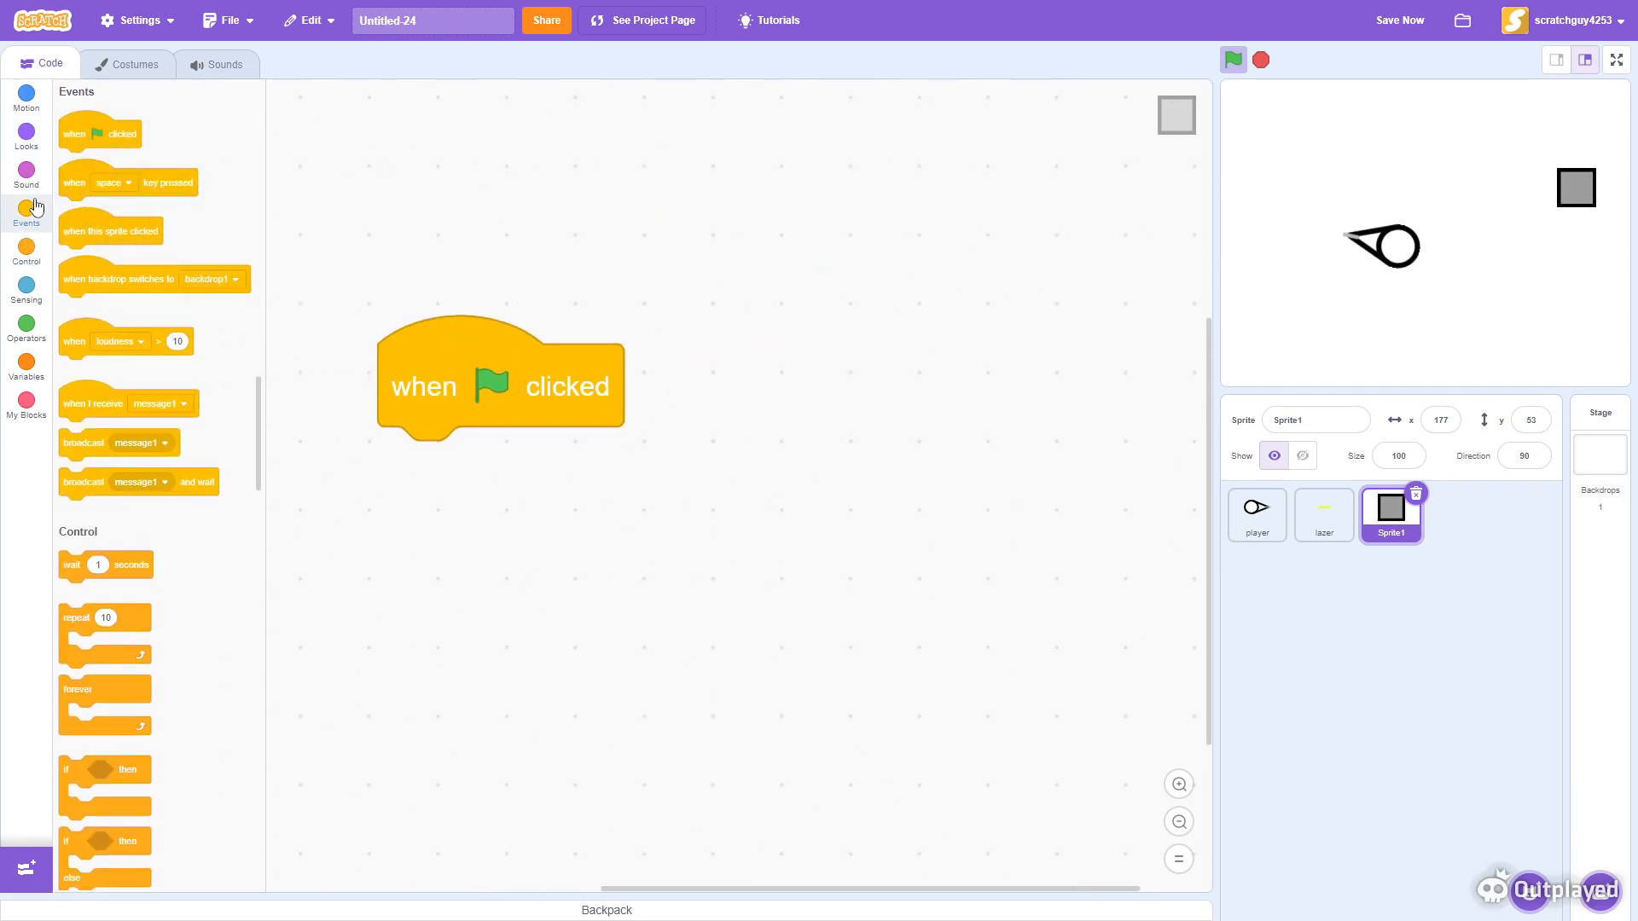
- Attach a forever loop beneath the when flag clicked block
left_click(40, 116)
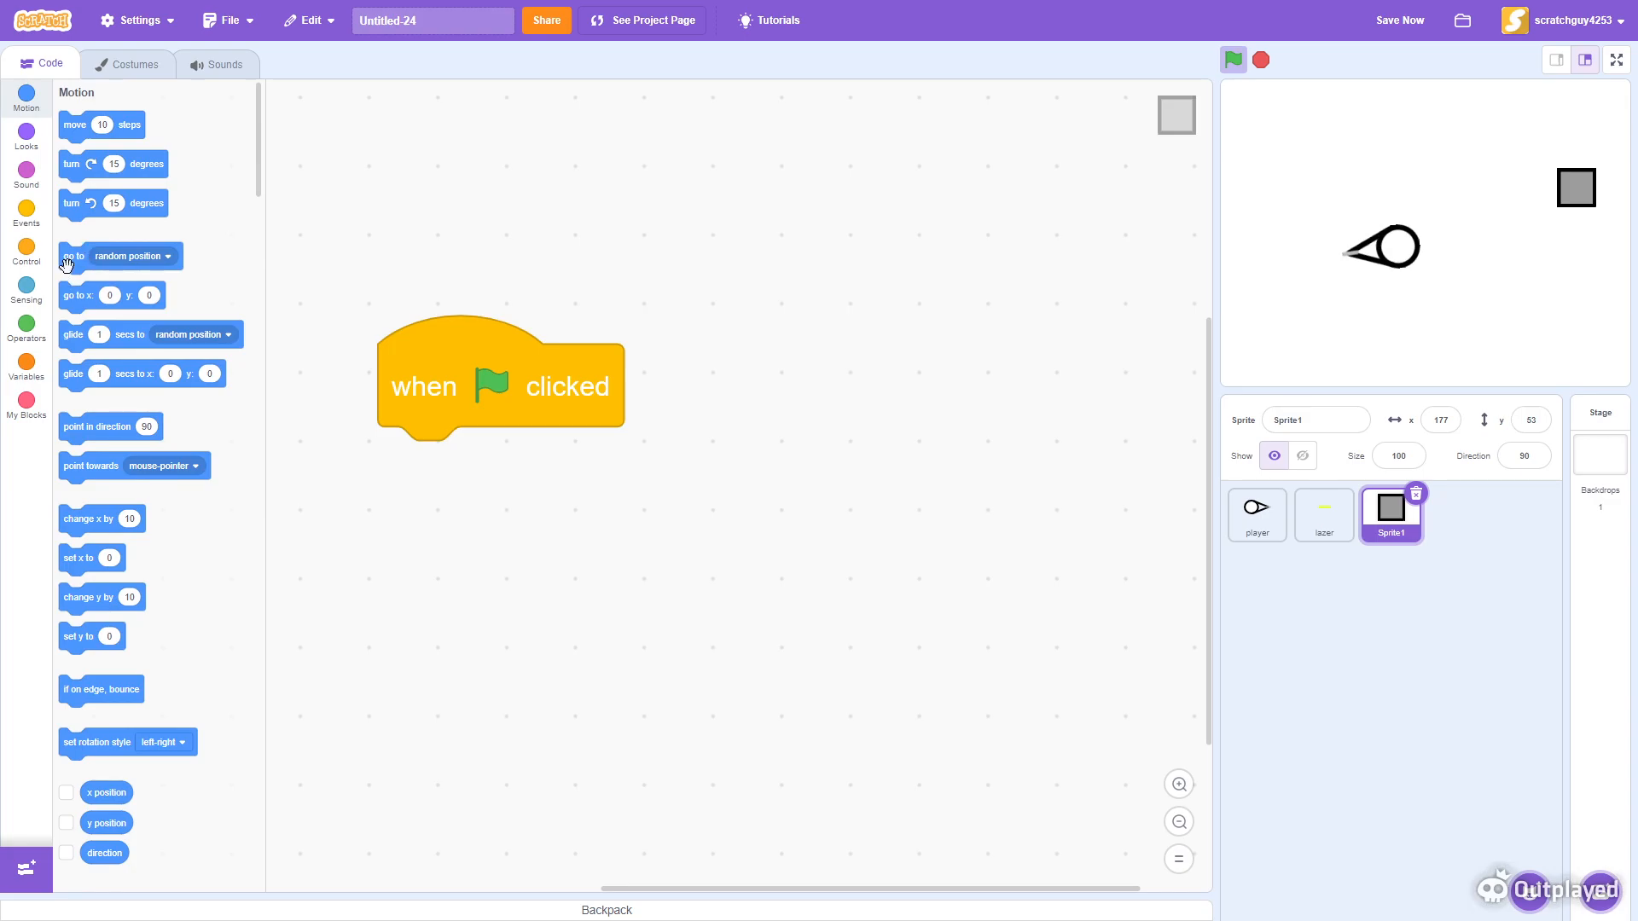
left_click(26, 254)
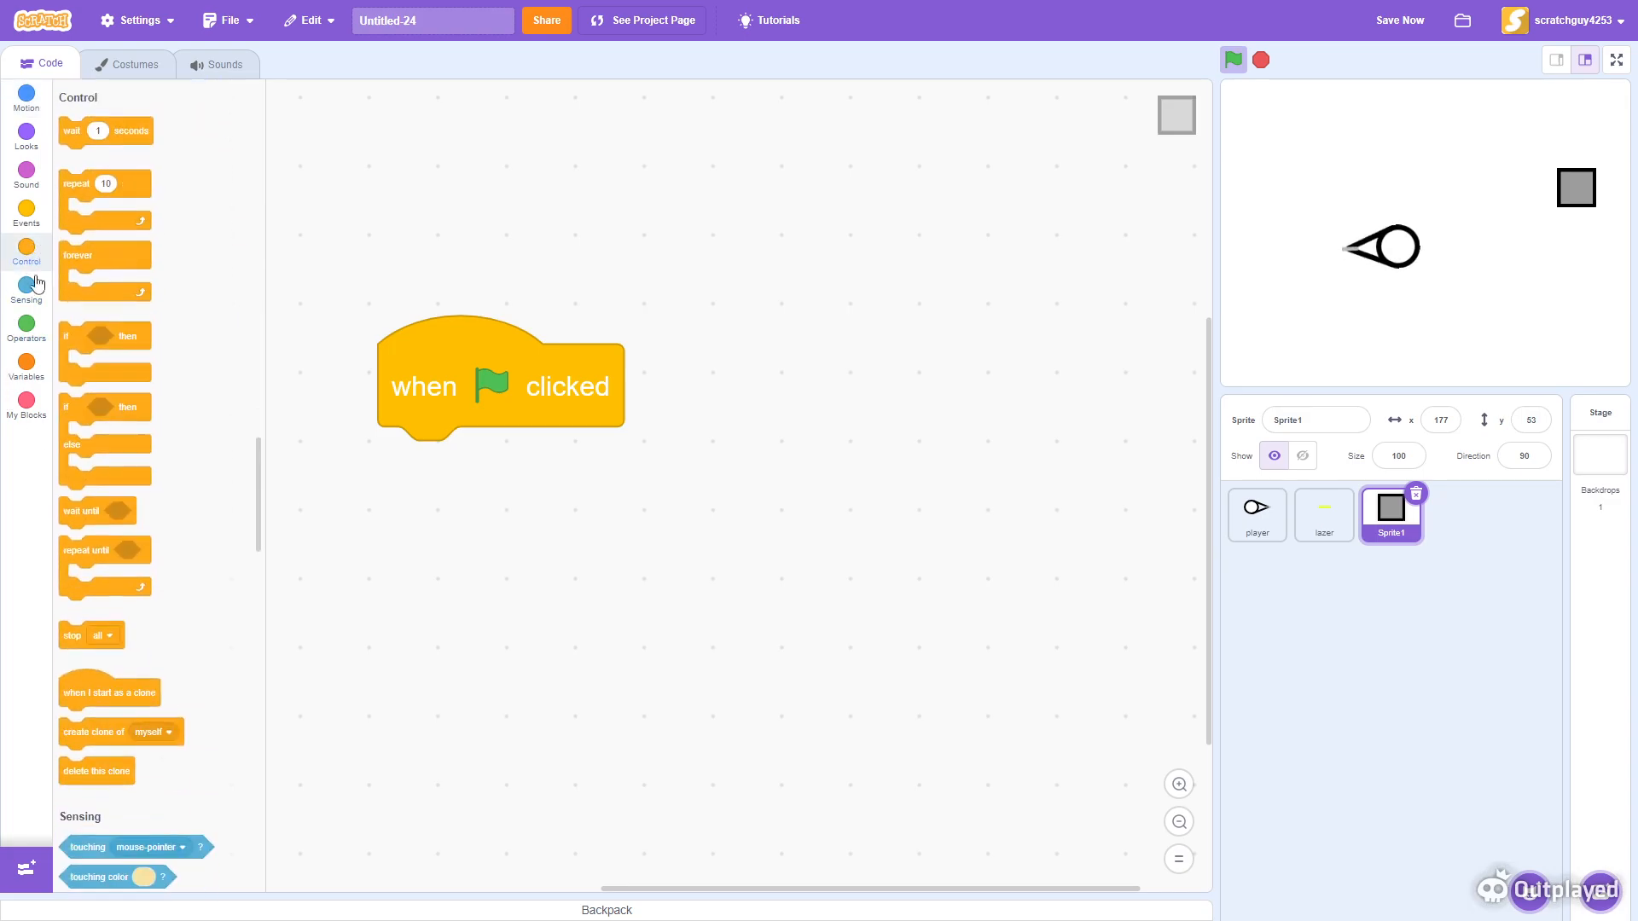
left_click_drag(80, 251, 425, 478)
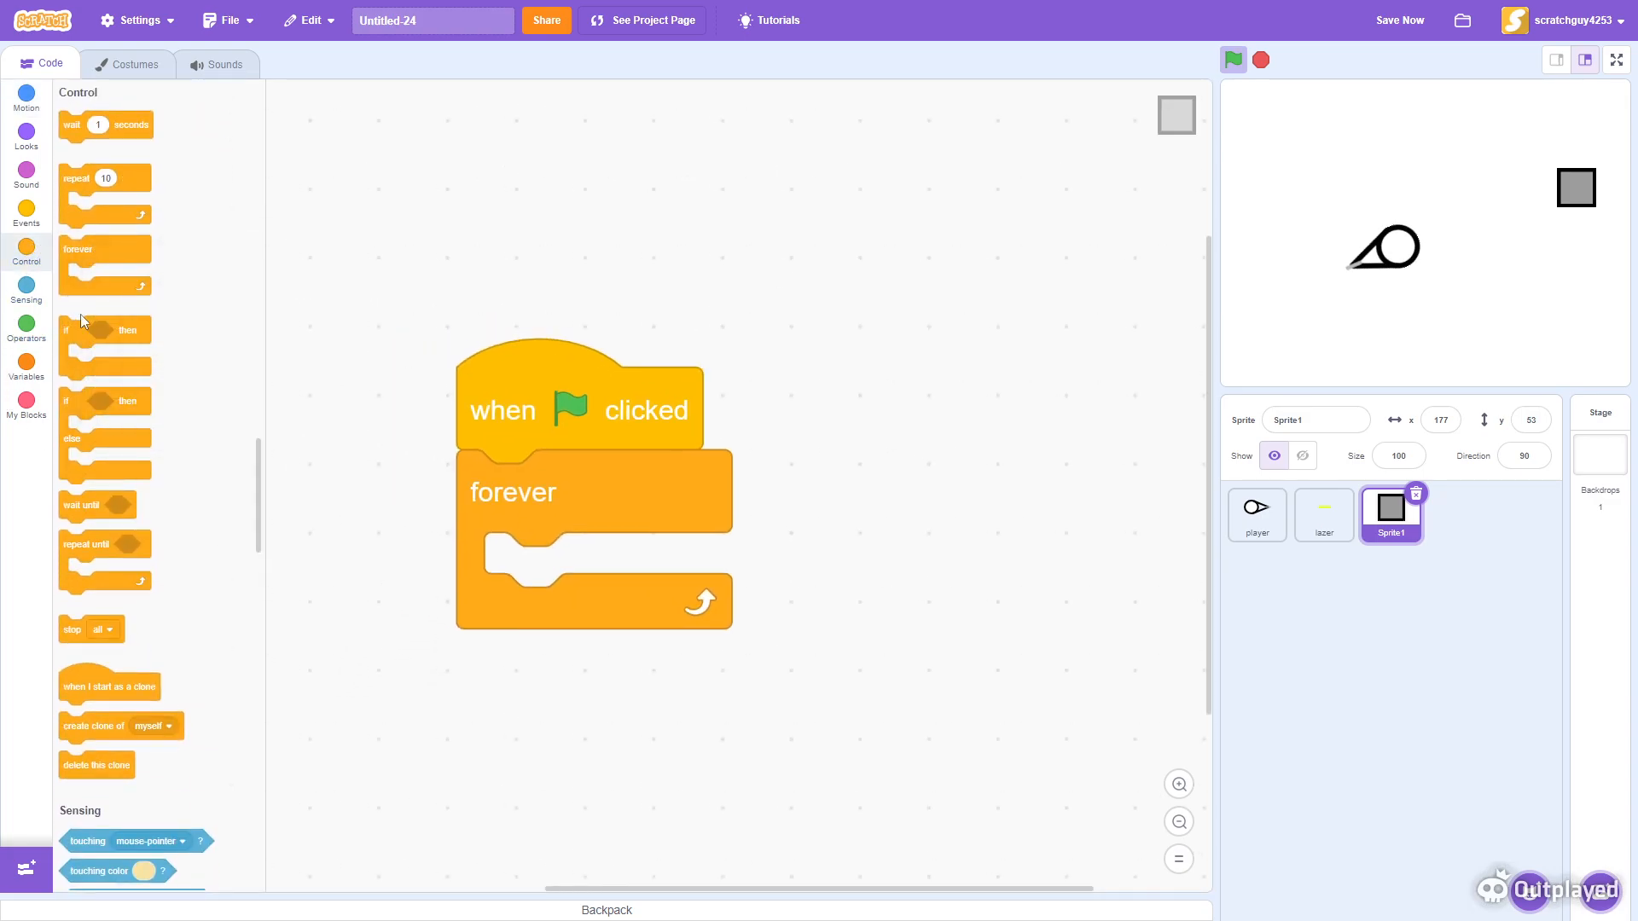
left_click_drag(83, 343, 33, 233)
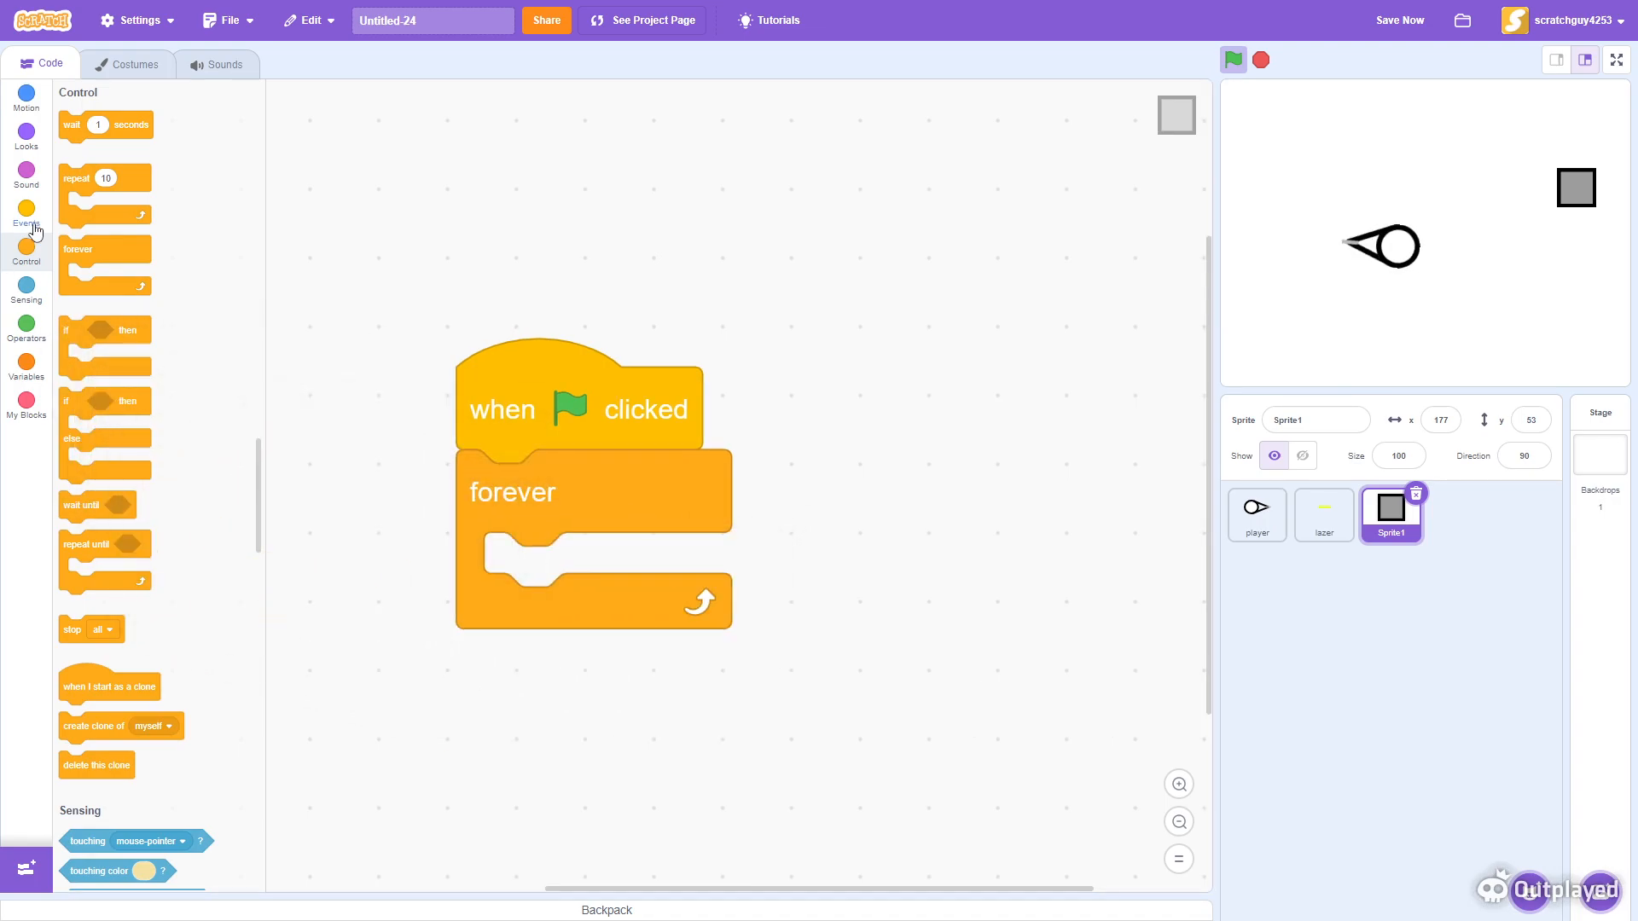
- Place a point towards block set to player inside the forever loop
left_click(27, 94)
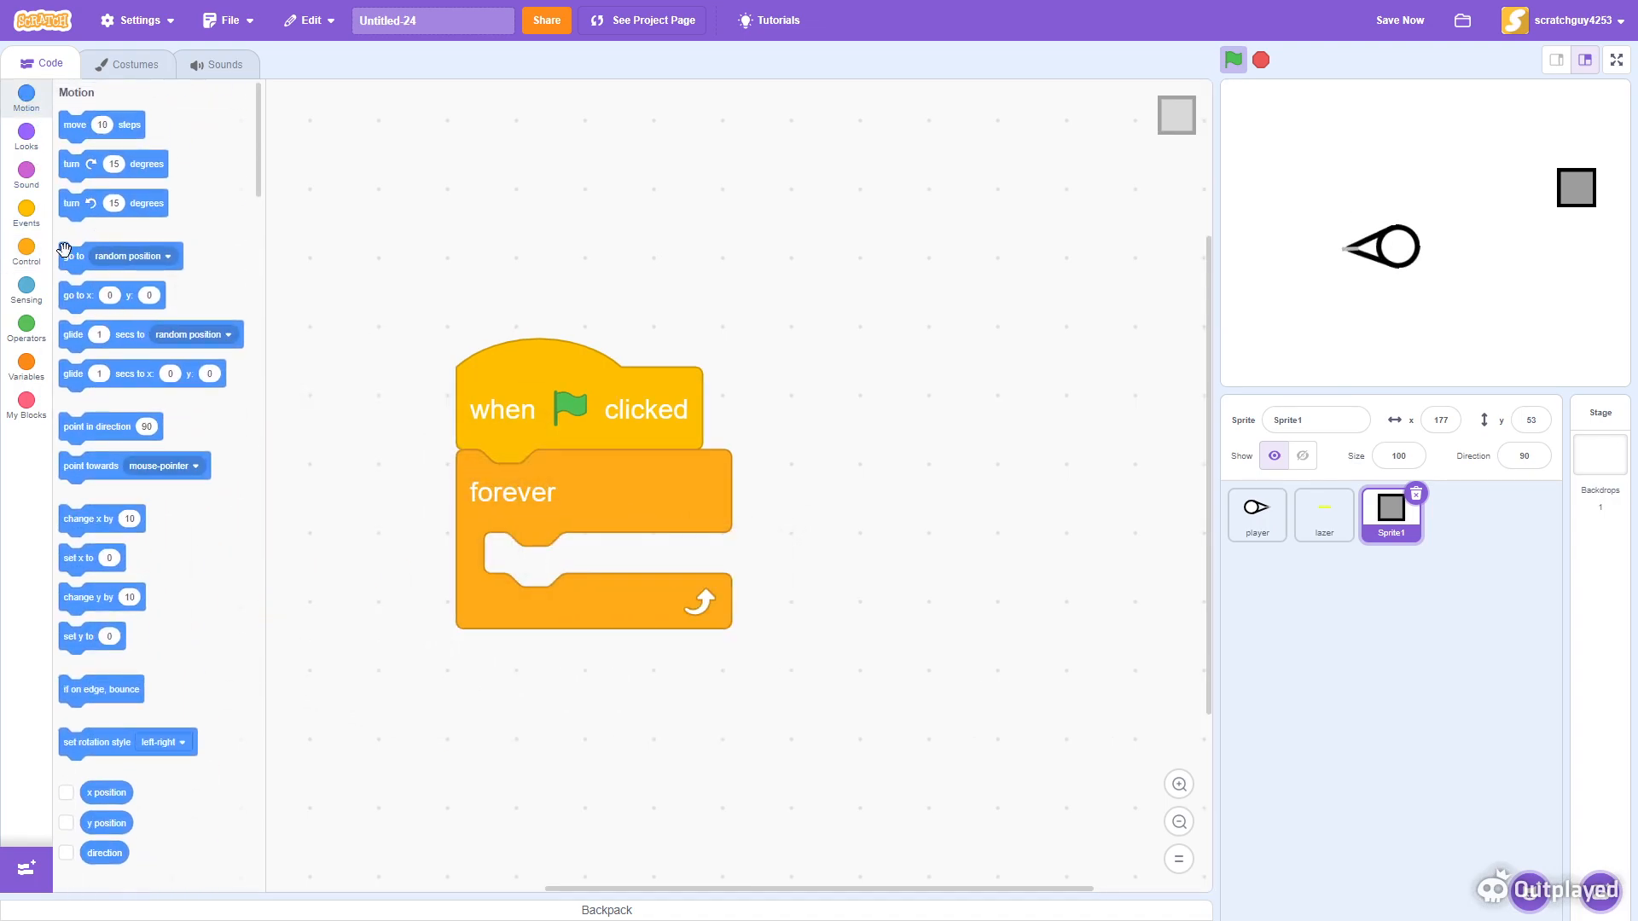
left_click_drag(102, 470, 612, 584)
left_click(810, 594)
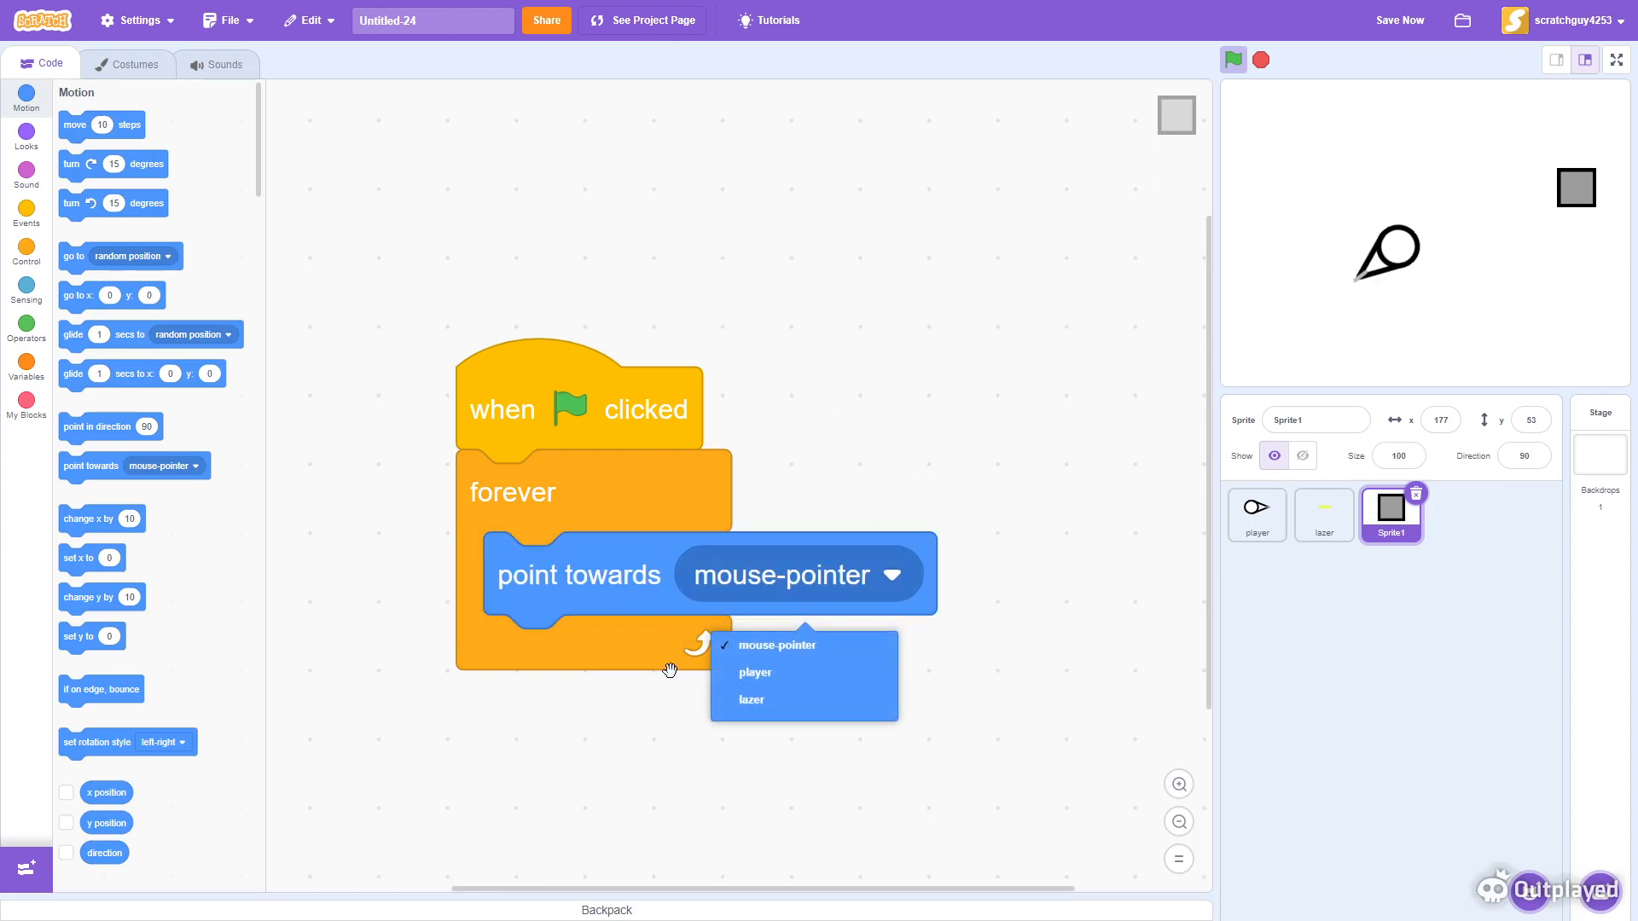
left_click(755, 678)
- Add move 1 steps beneath point towards, and go to random position beneath the flag hat
left_click_drag(72, 126, 514, 550)
type("1")
left_click(720, 731)
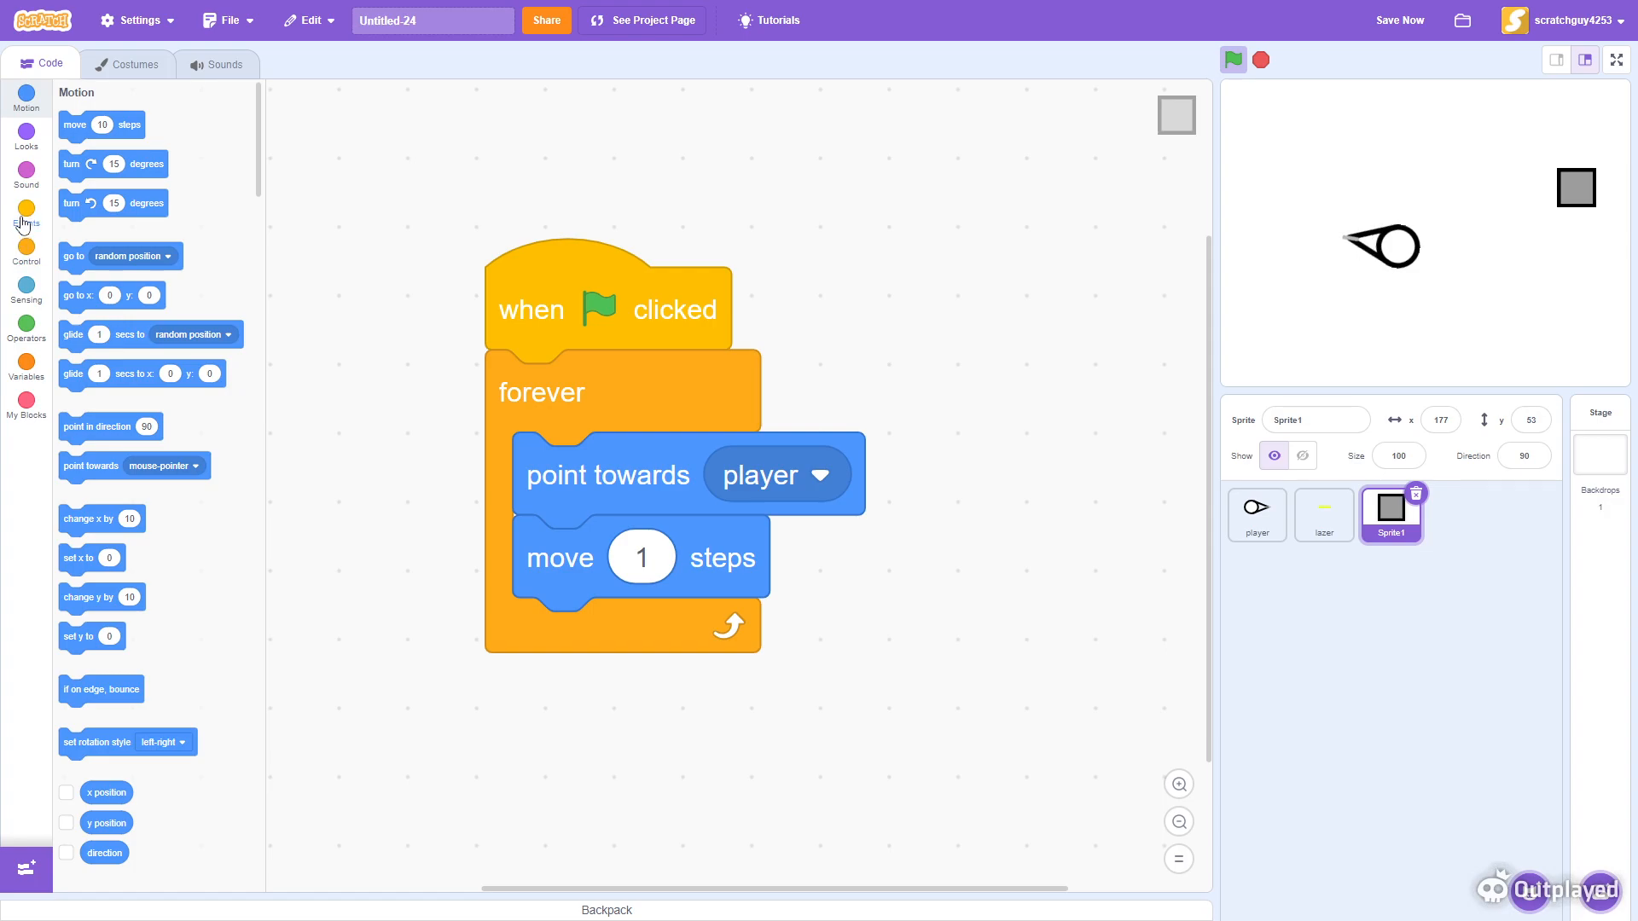
left_click_drag(66, 256, 503, 351)
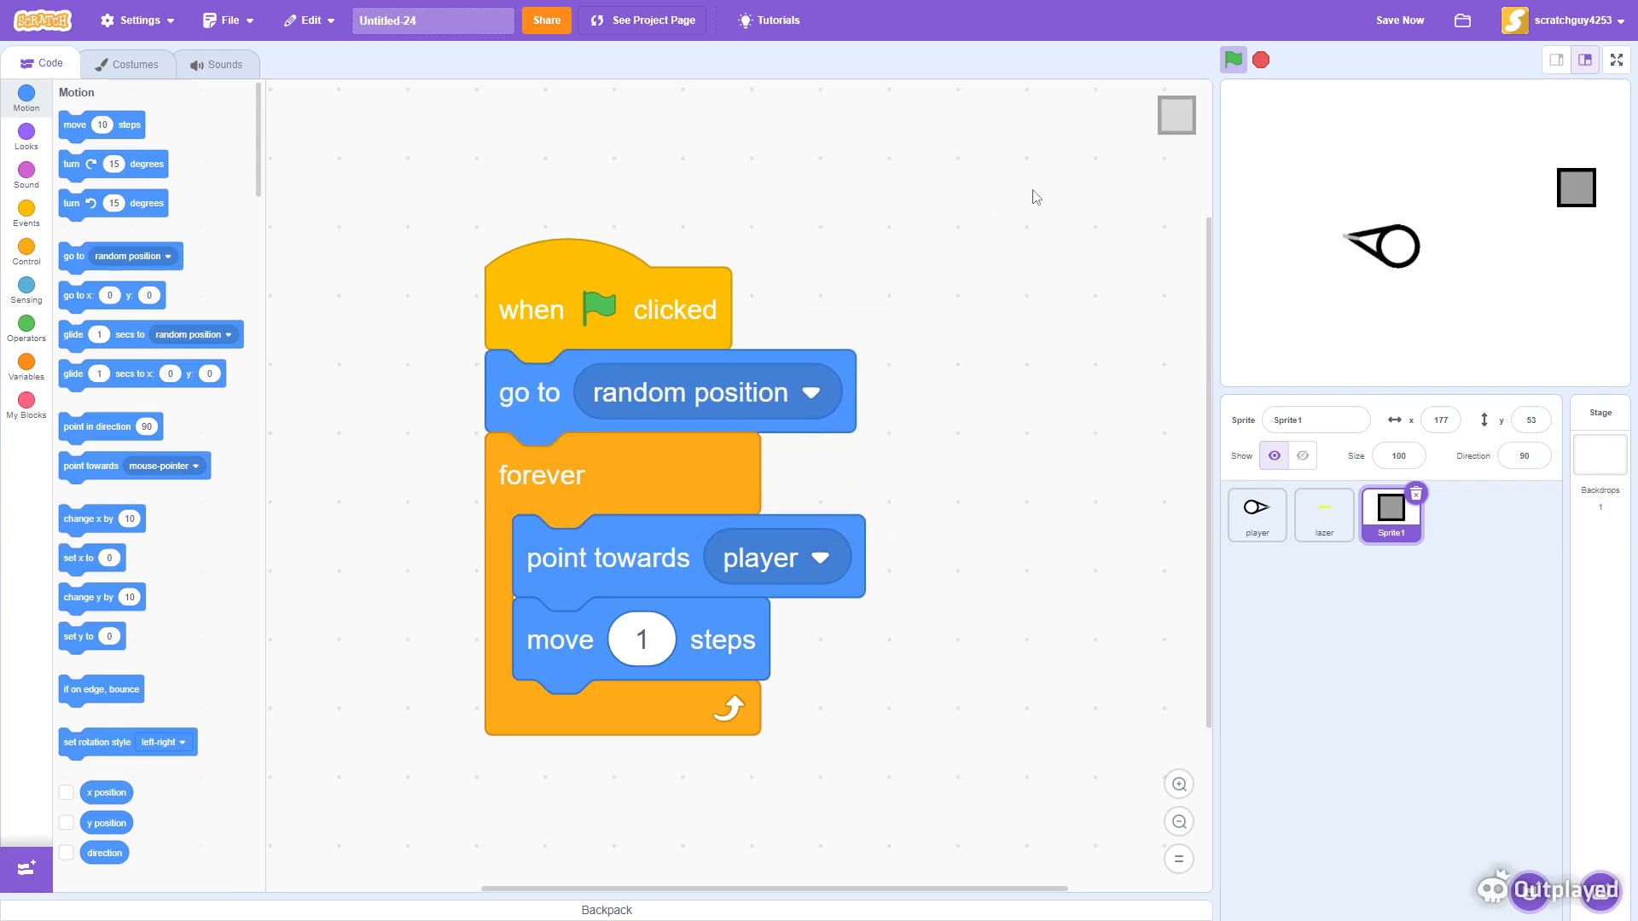
- Run the project repeatedly to test the square chasing the player
left_click(1233, 61)
left_click(1232, 59)
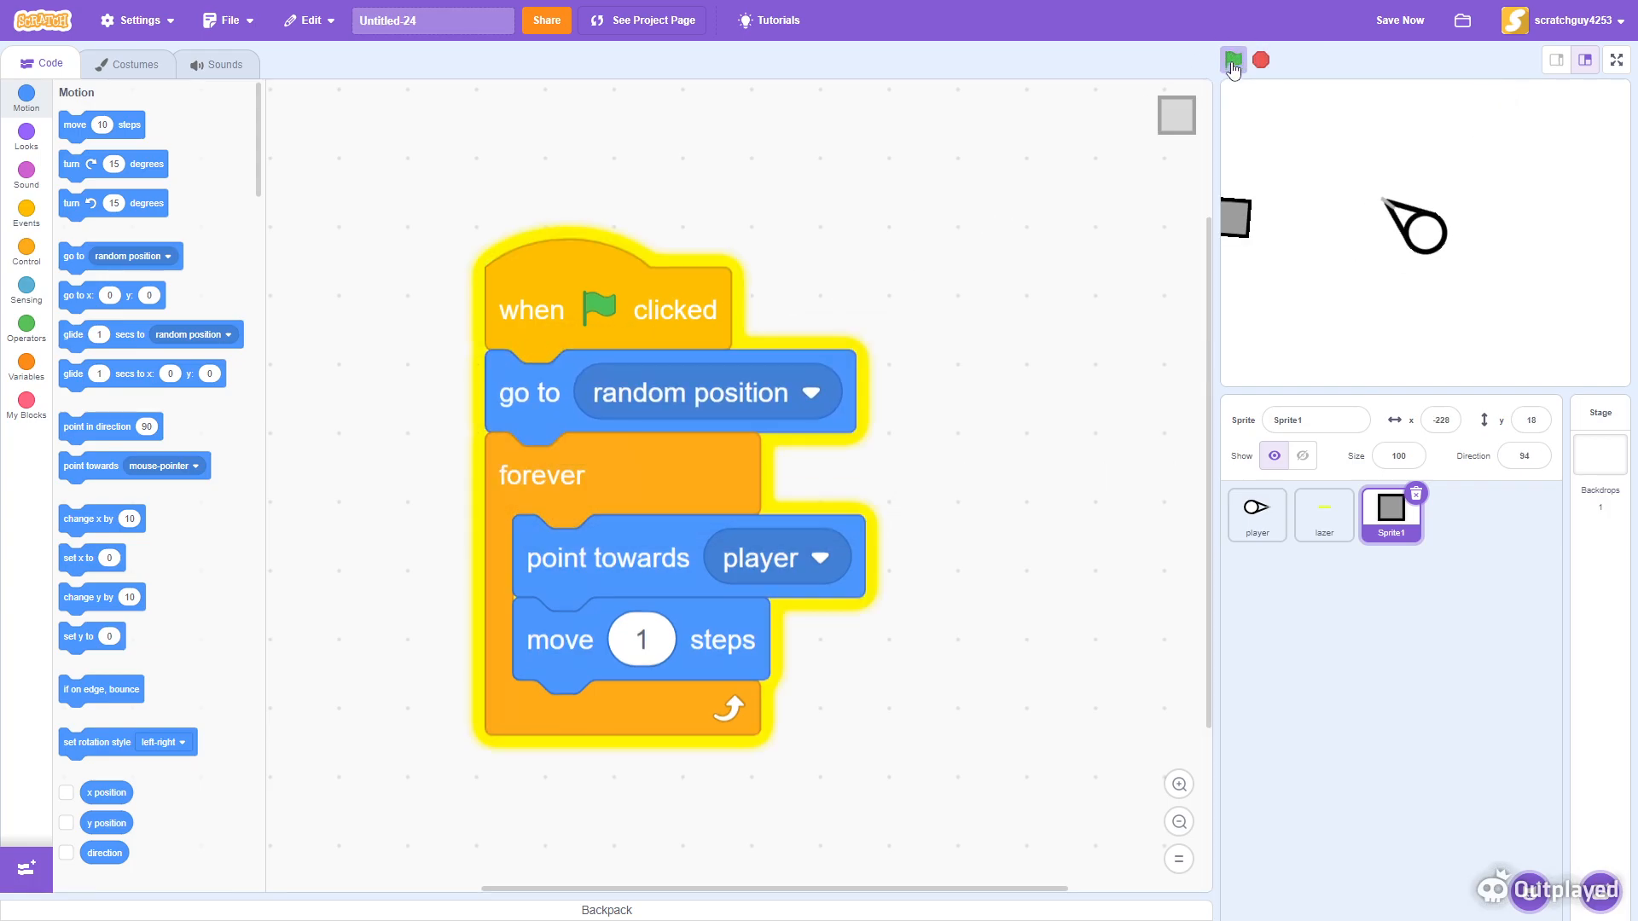
left_click(1236, 67)
left_click(1237, 68)
left_click(1238, 69)
left_click(1239, 69)
left_click(1240, 70)
left_click(1240, 70)
left_click(1241, 70)
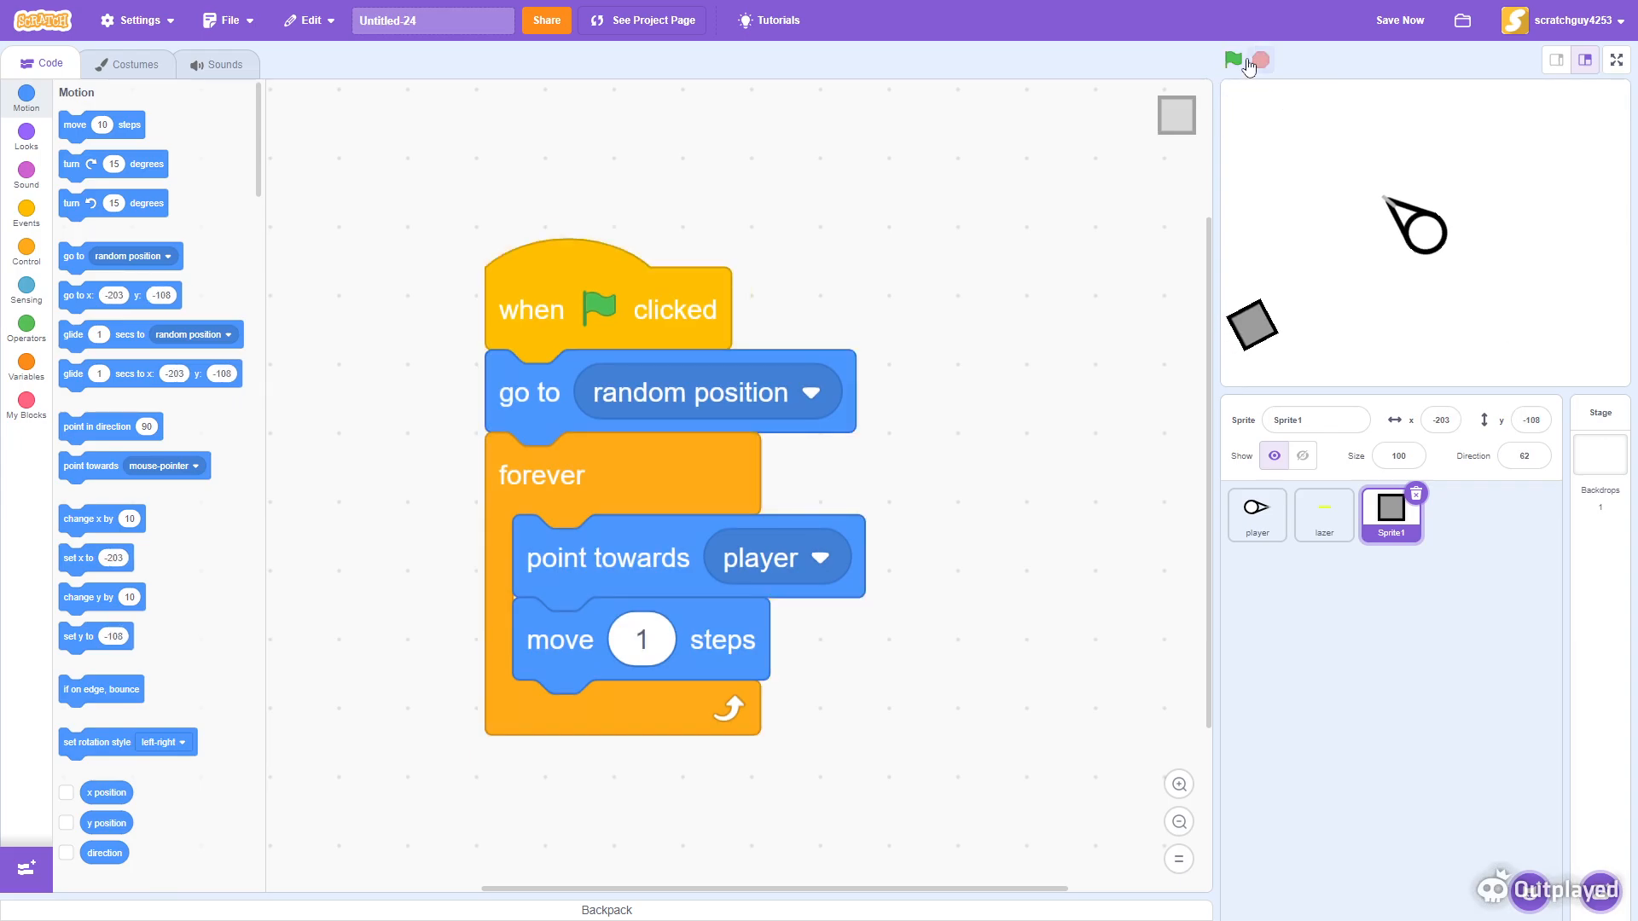
left_click(1240, 66)
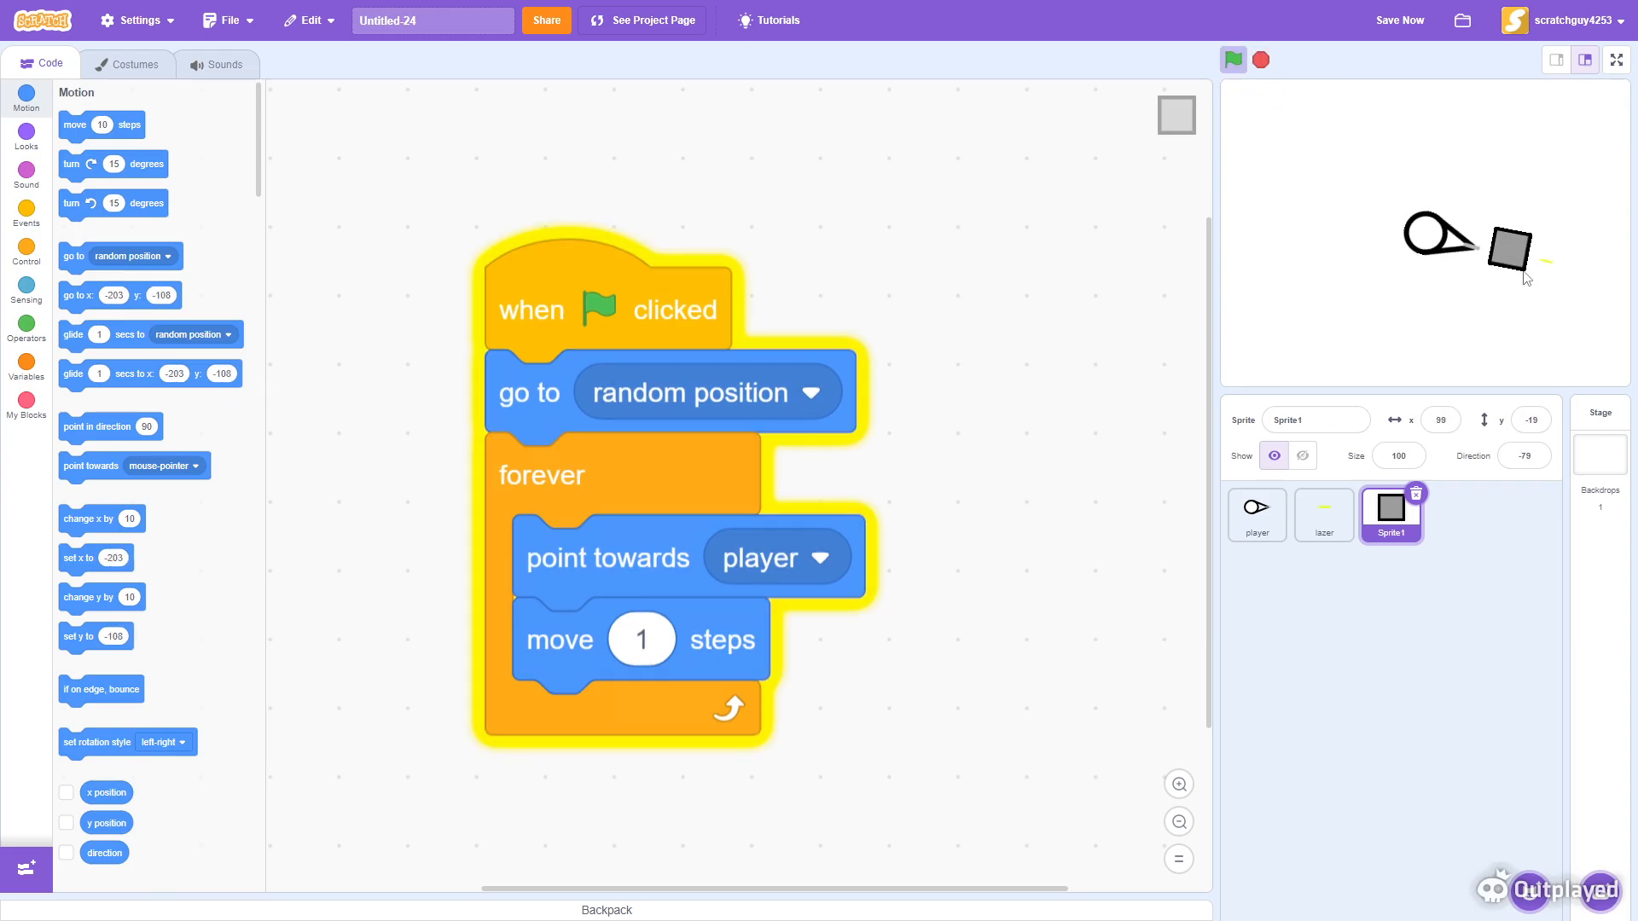